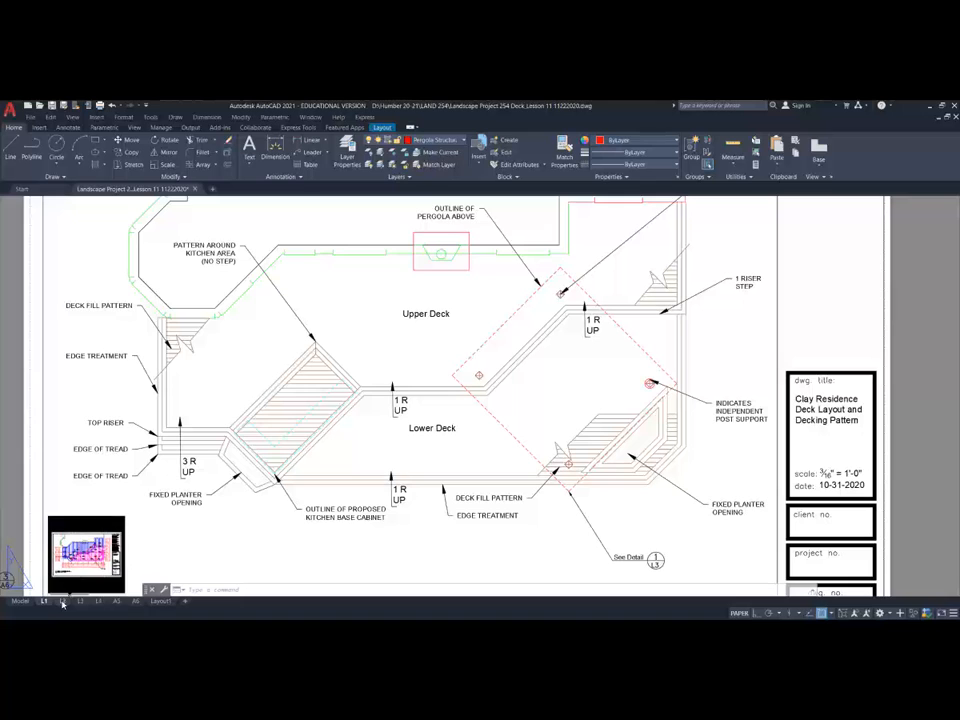
In model space, copy the deck corner with the fixed planter opening and its dimensions straight down, with Ortho on, into empty space below the elevations.
left_click(19, 601)
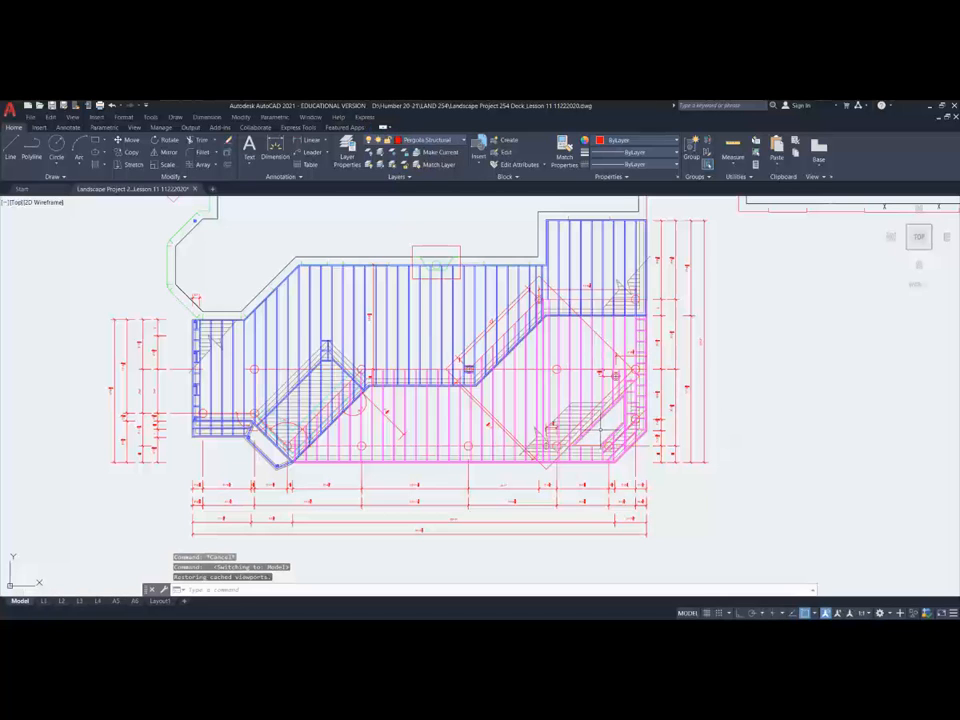
mouse_move(600, 428)
middle_mouse_down()
mouse_move(538, 381)
mouse_move(463, 375)
middle_mouse_up()
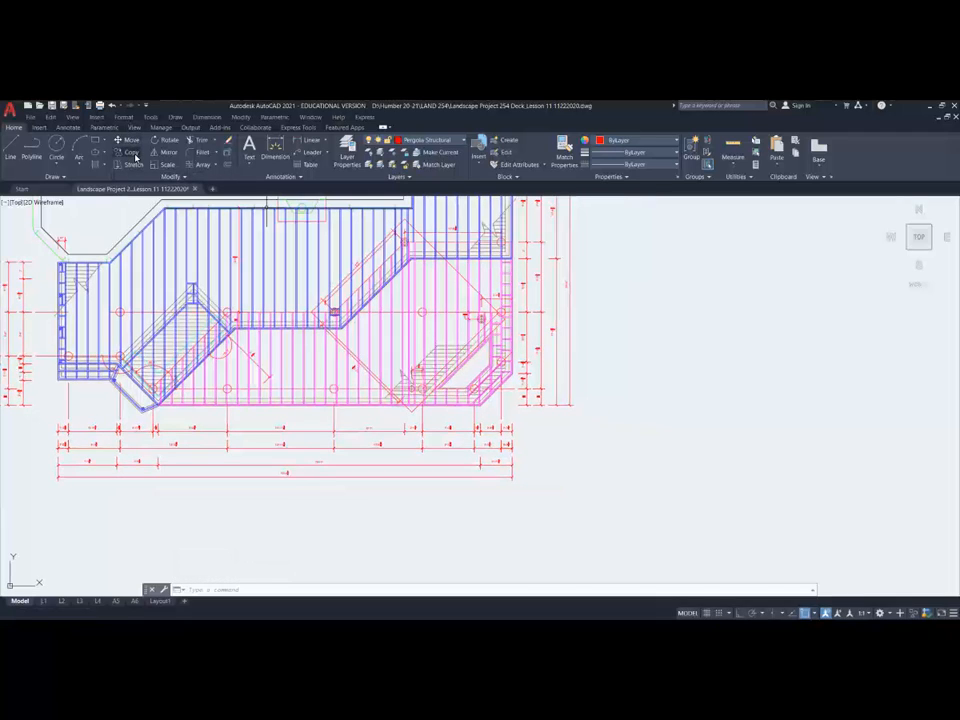
left_click(130, 152)
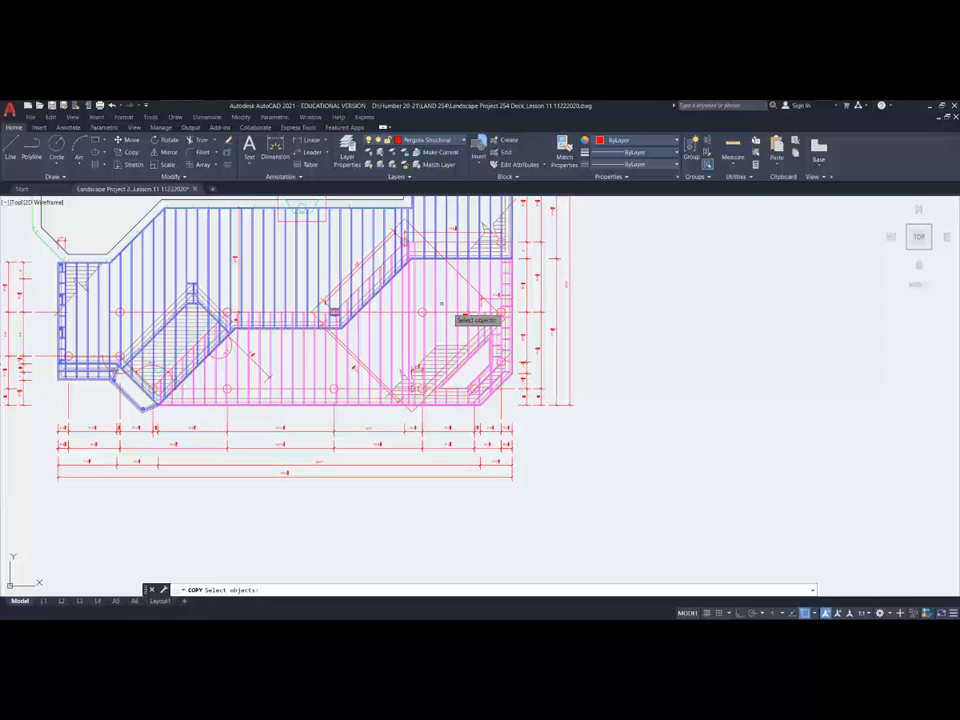
left_click(598, 486)
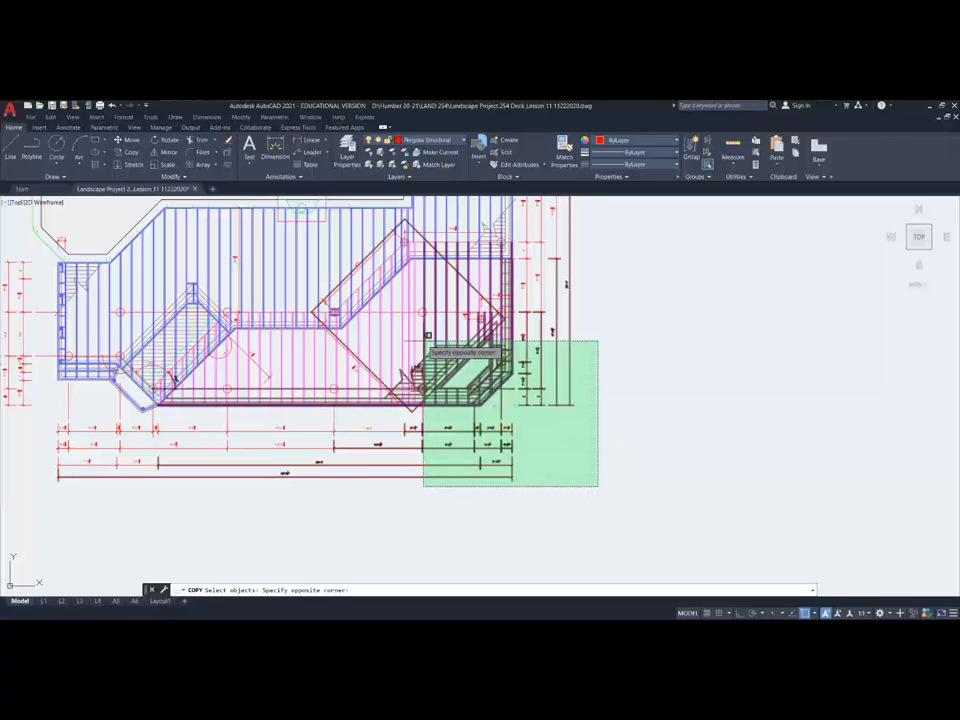
left_click(379, 299)
key("Return")
left_click(441, 375)
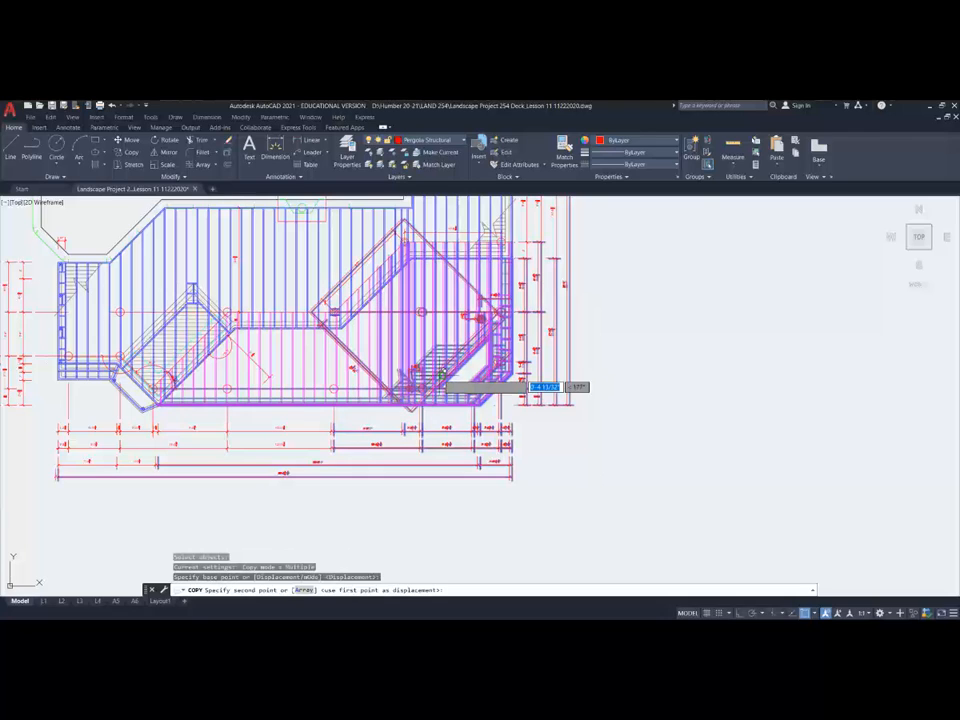
scroll(522, 386, "down", 5)
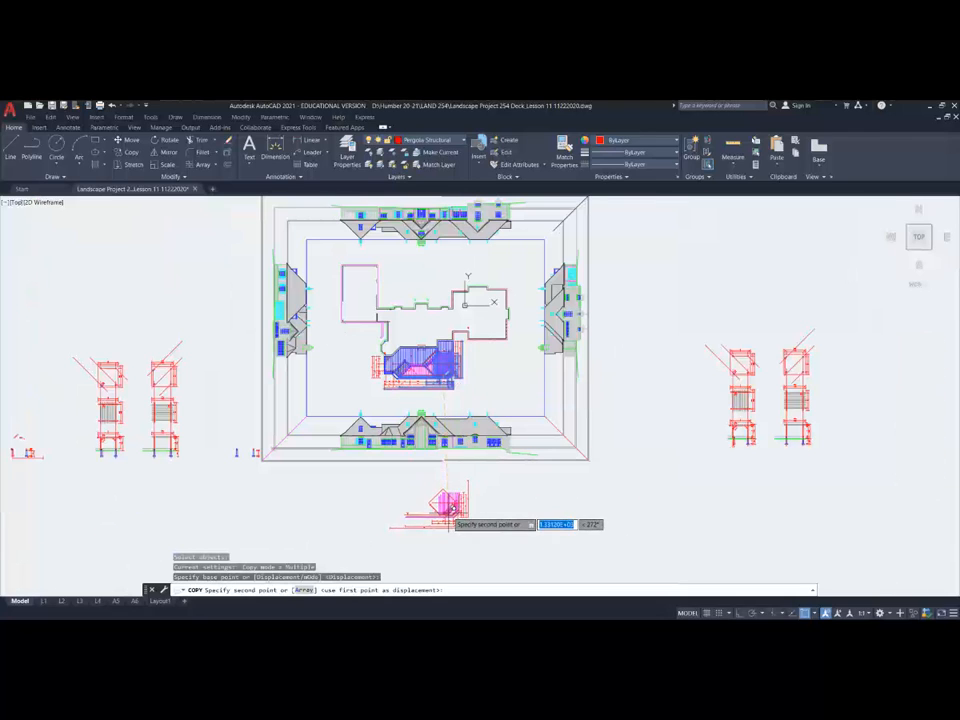
middle_click_drag(450, 508, 447, 408)
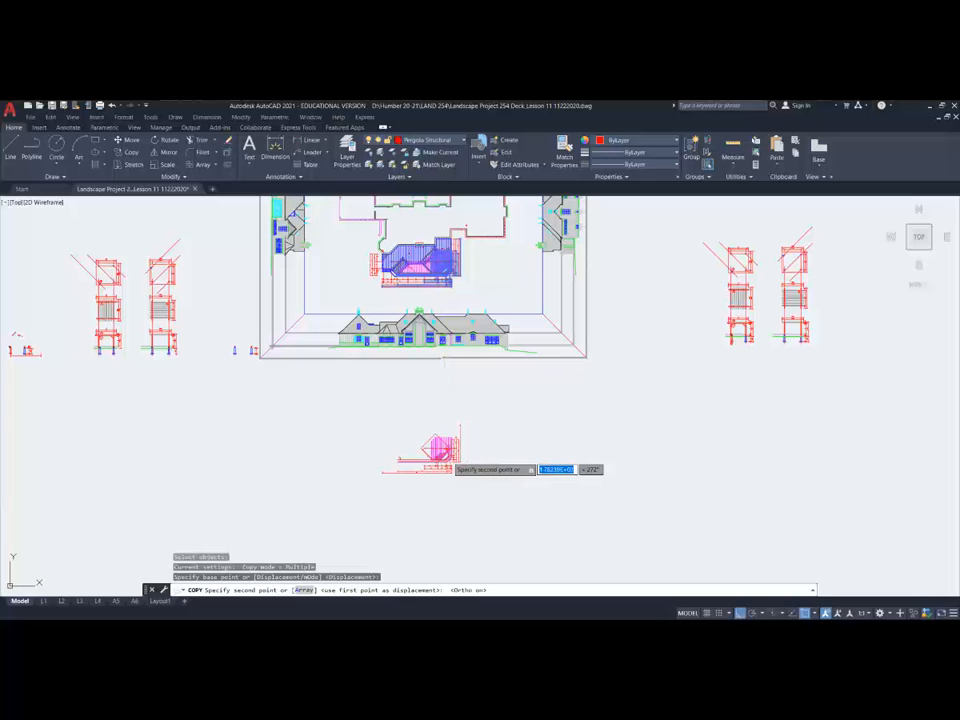
key("F8")
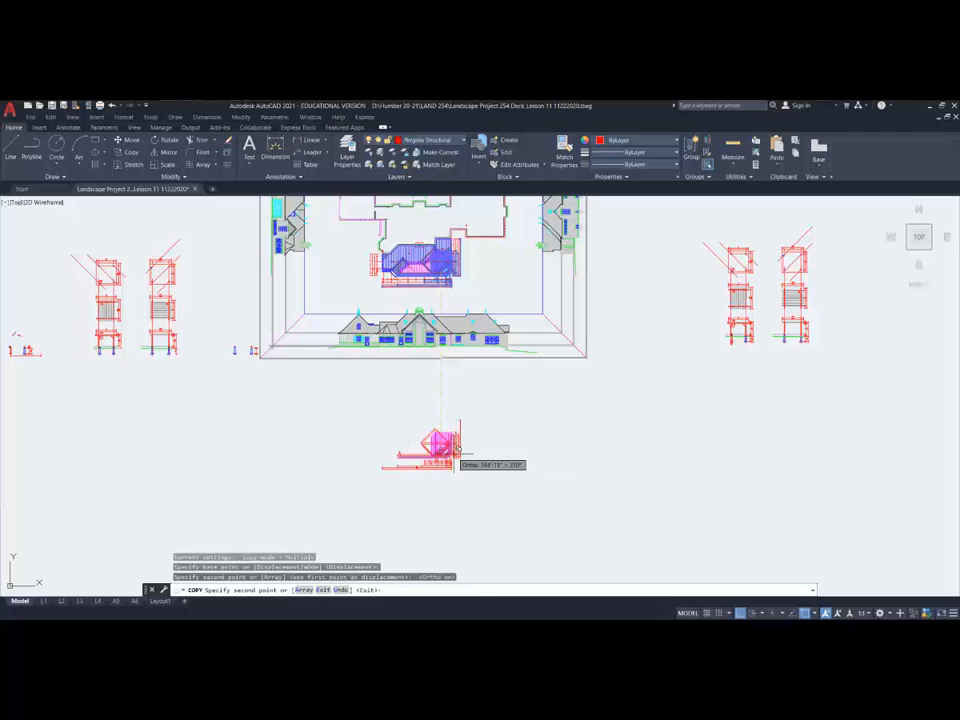
left_click(450, 447)
Delete the horizontal dimension strings below the copied deck corner and the vertical dimension strings beside it.
scroll(440, 460, "up", 7)
scroll(441, 462, "up", 2)
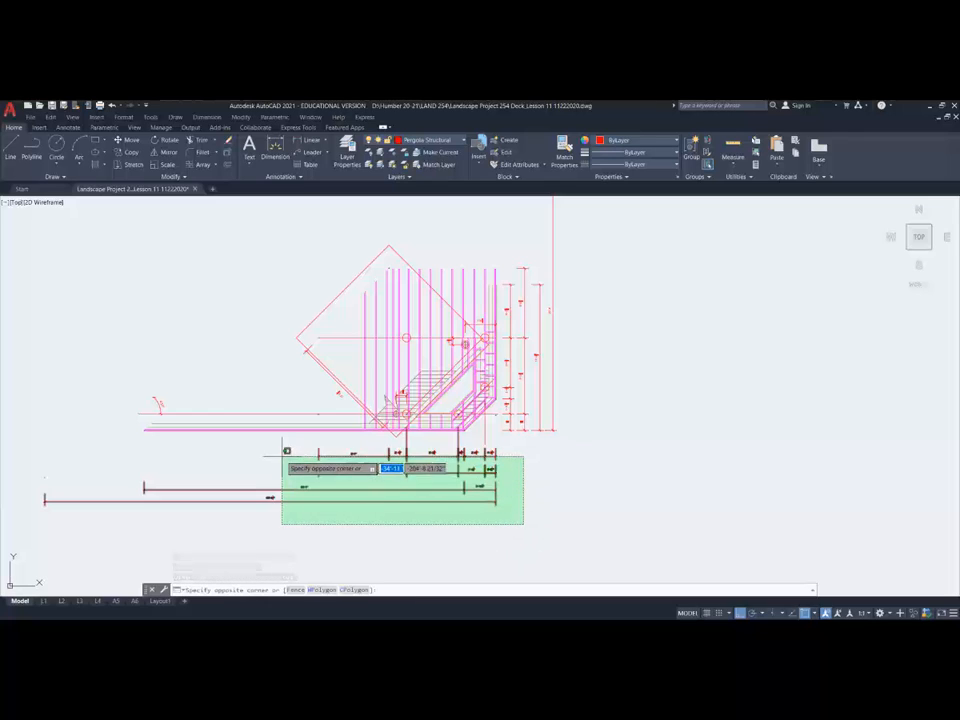
left_click(523, 524)
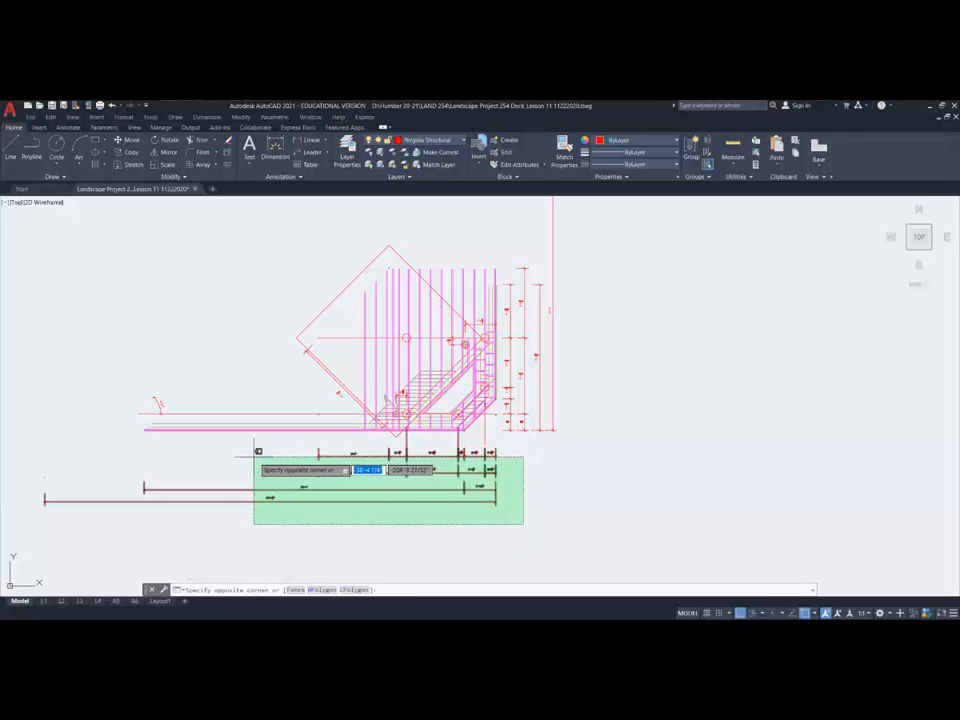
left_click(202, 447)
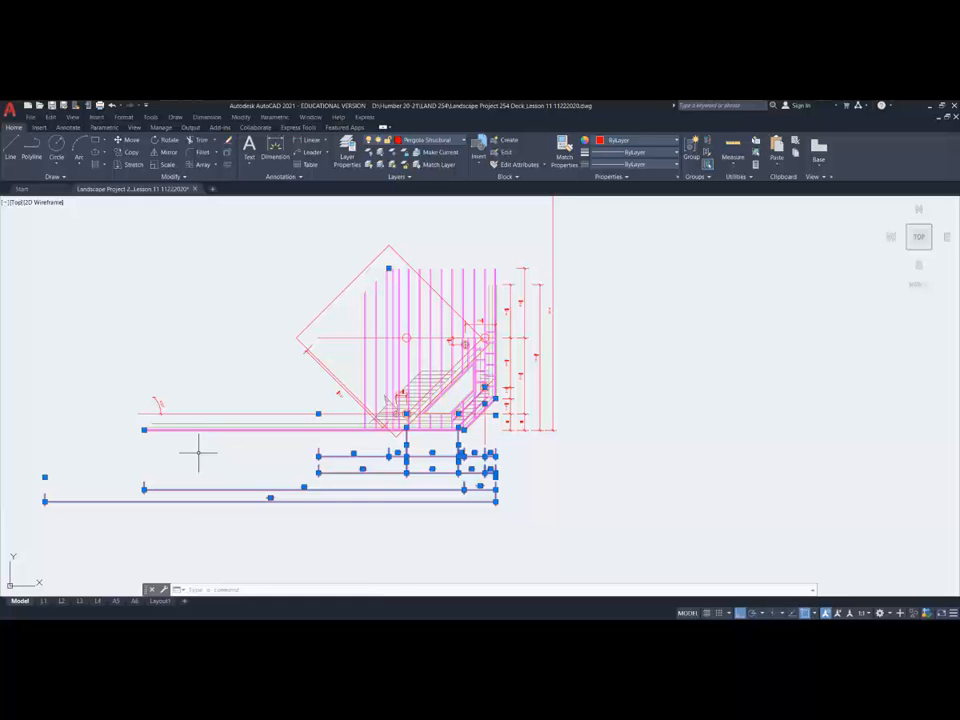
key("Delete")
left_click(574, 454)
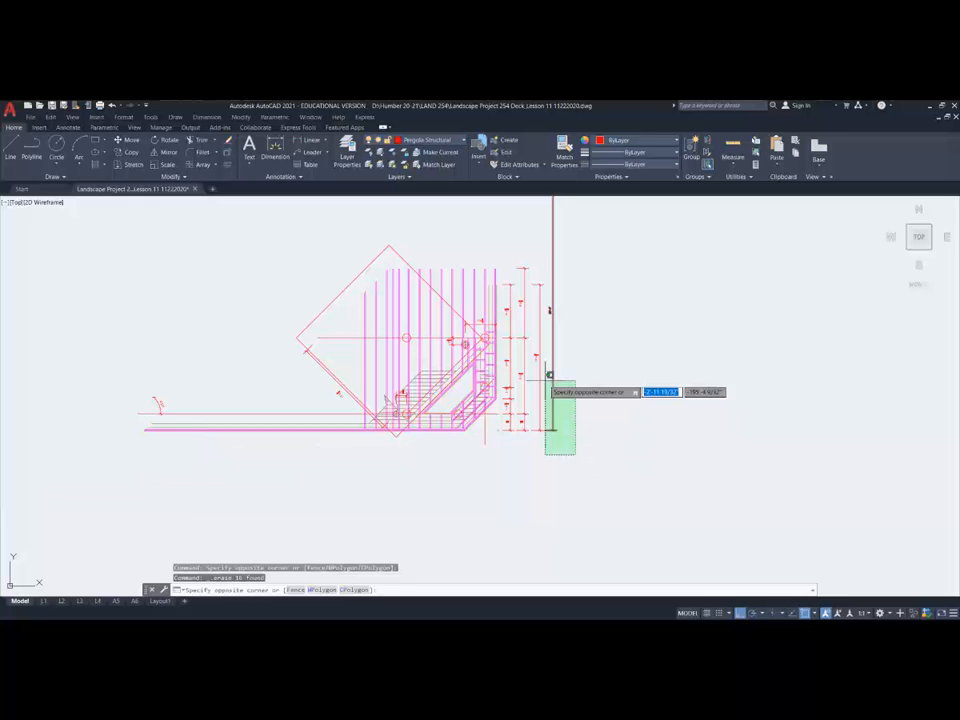
left_click(506, 245)
key("Delete")
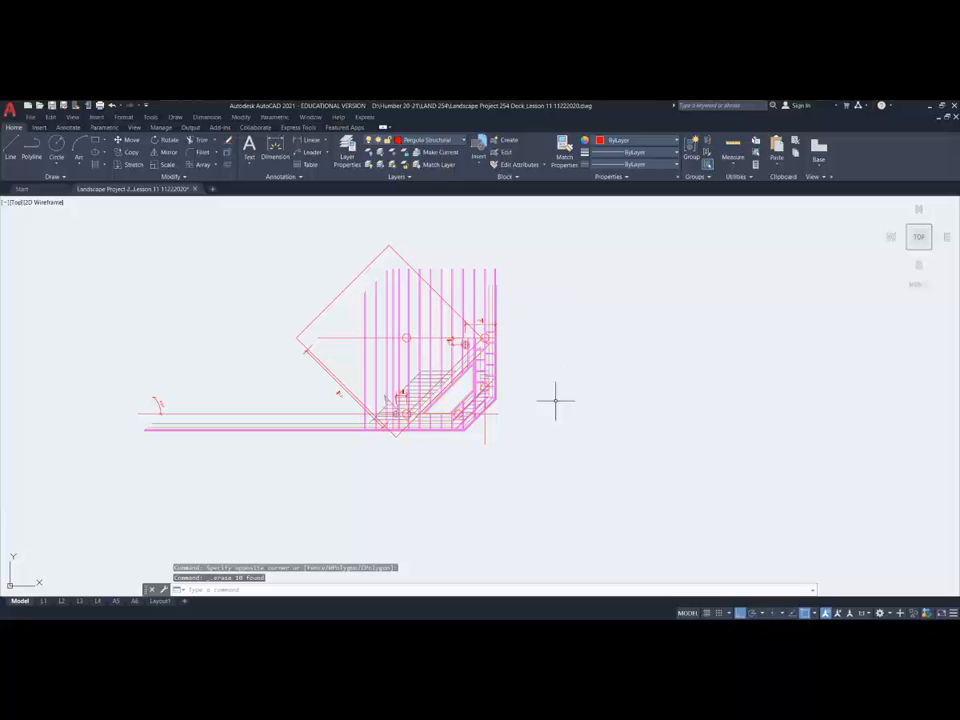
Rotate the copied deck corner by 45 degrees about a point inside the planter opening.
scroll(452, 402, "up", 4)
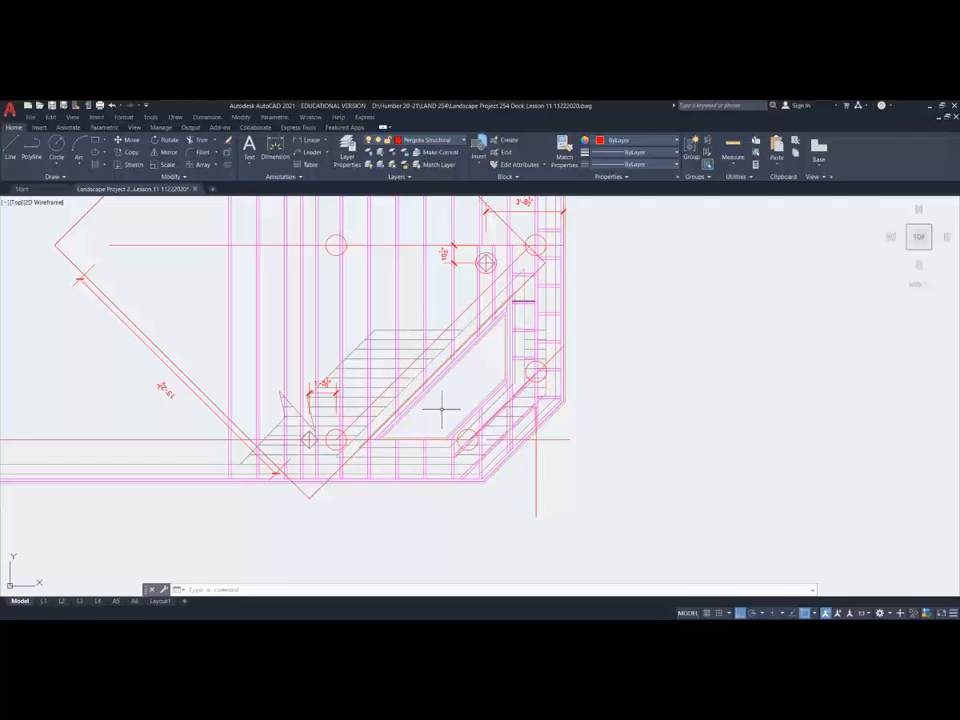
scroll(450, 393, "down", 2)
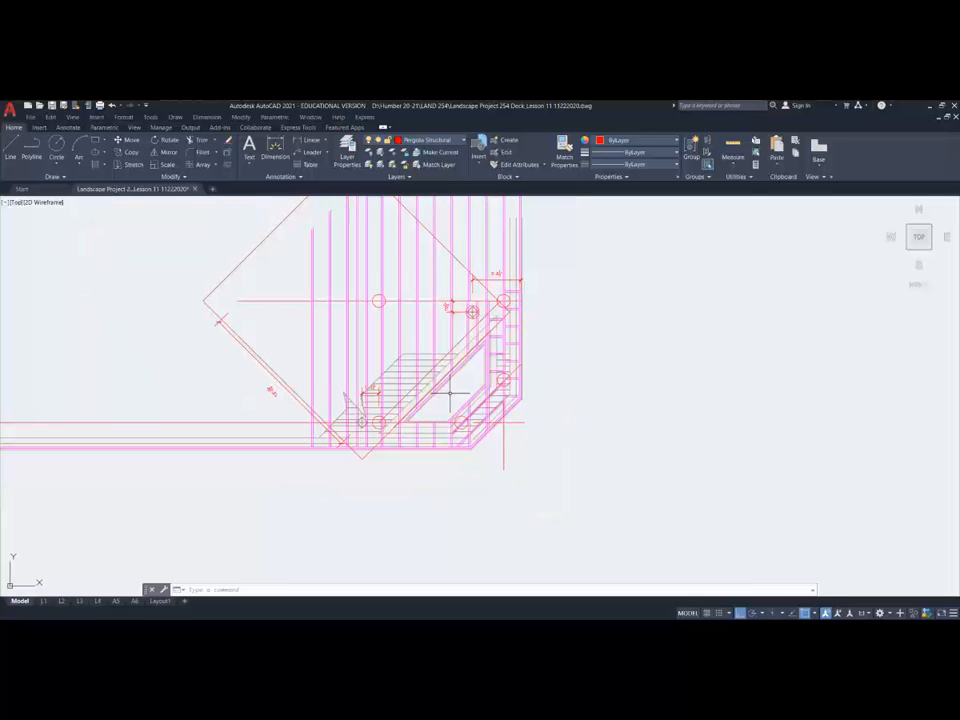
scroll(448, 394, "down", 2)
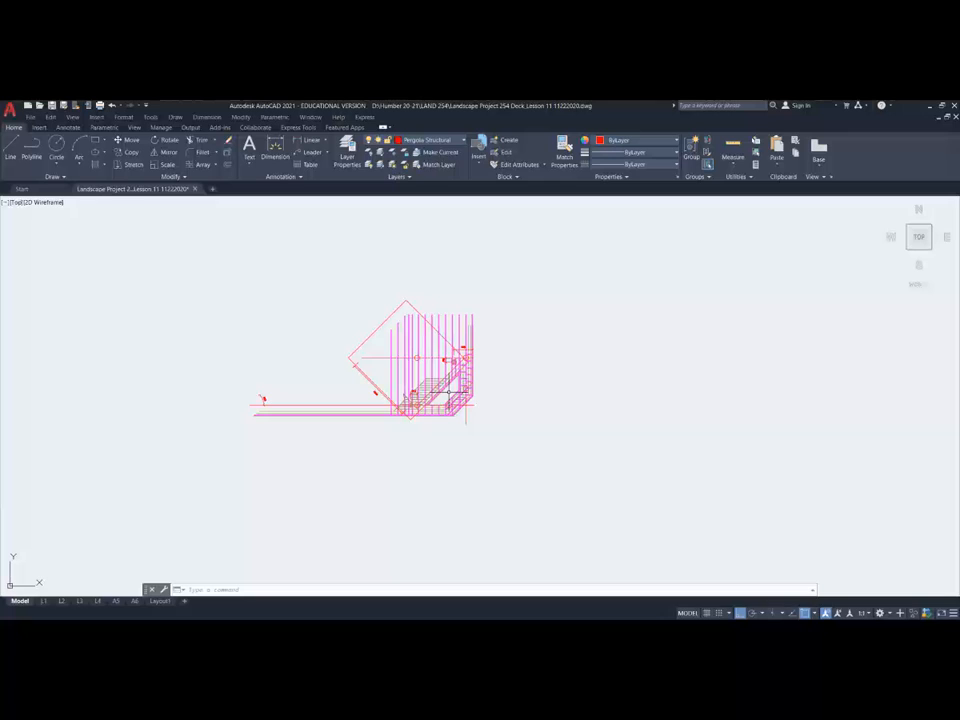
scroll(448, 394, "up", 3)
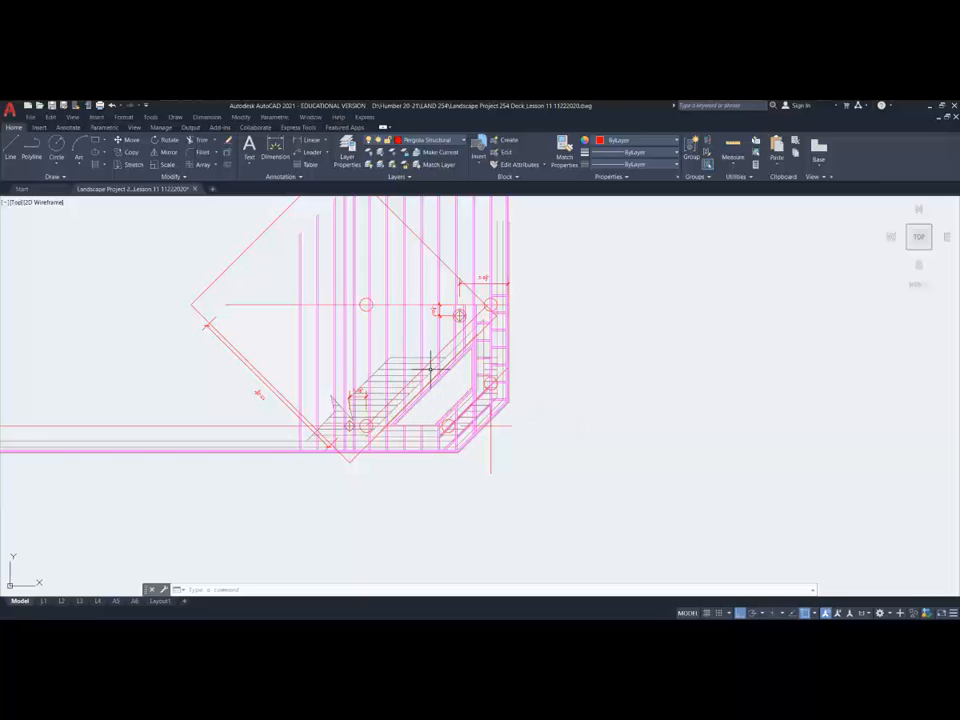
scroll(421, 322, "down", 2)
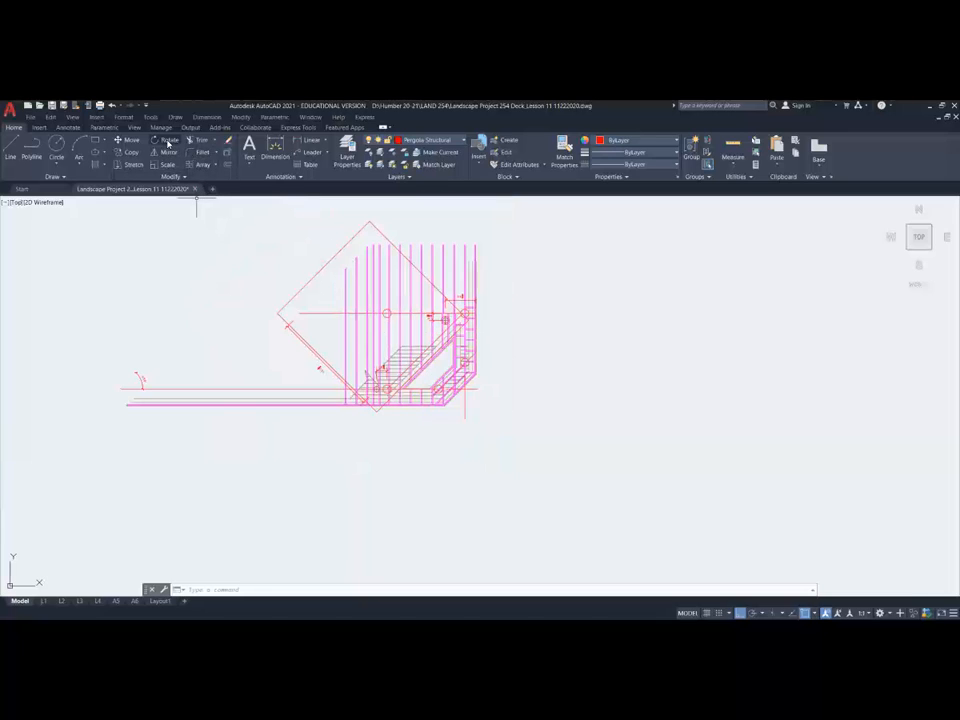
left_click(527, 436)
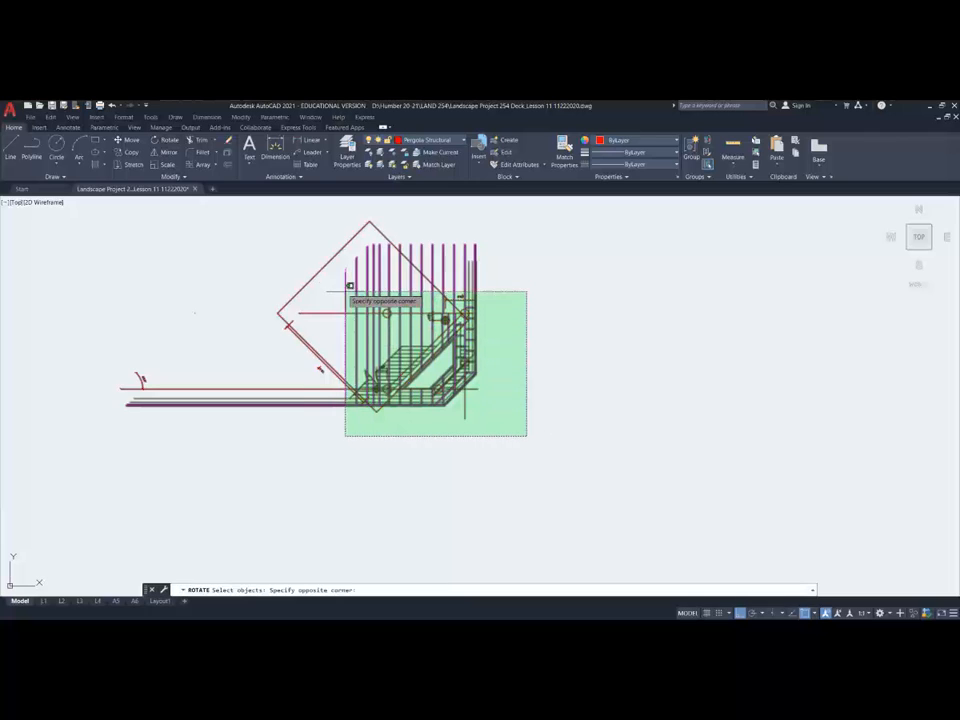
left_click(313, 251)
key("Return")
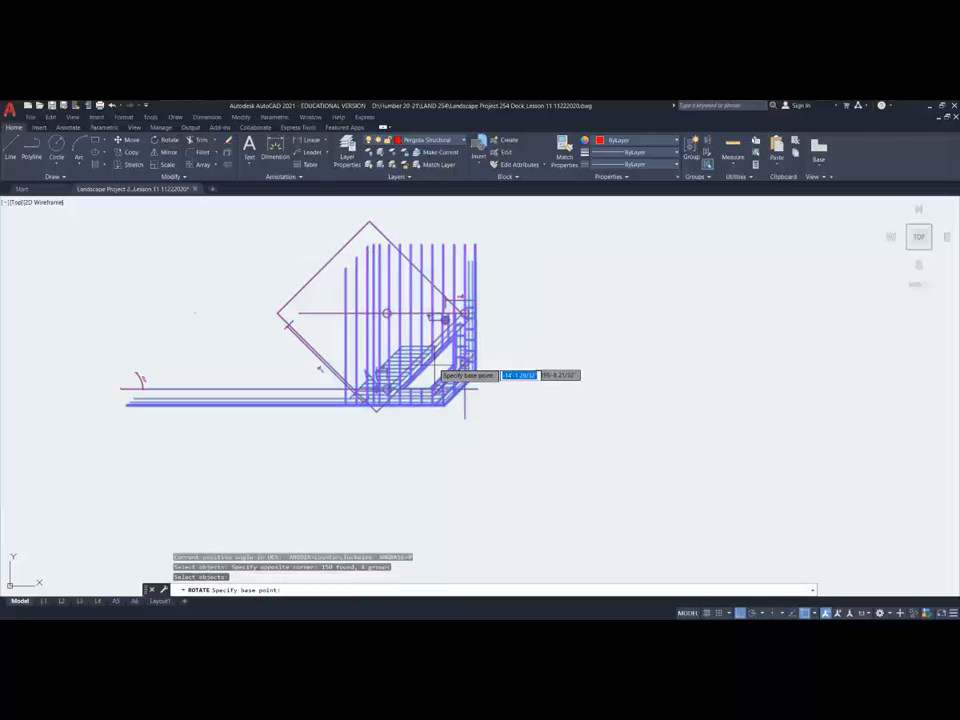
left_click(436, 369)
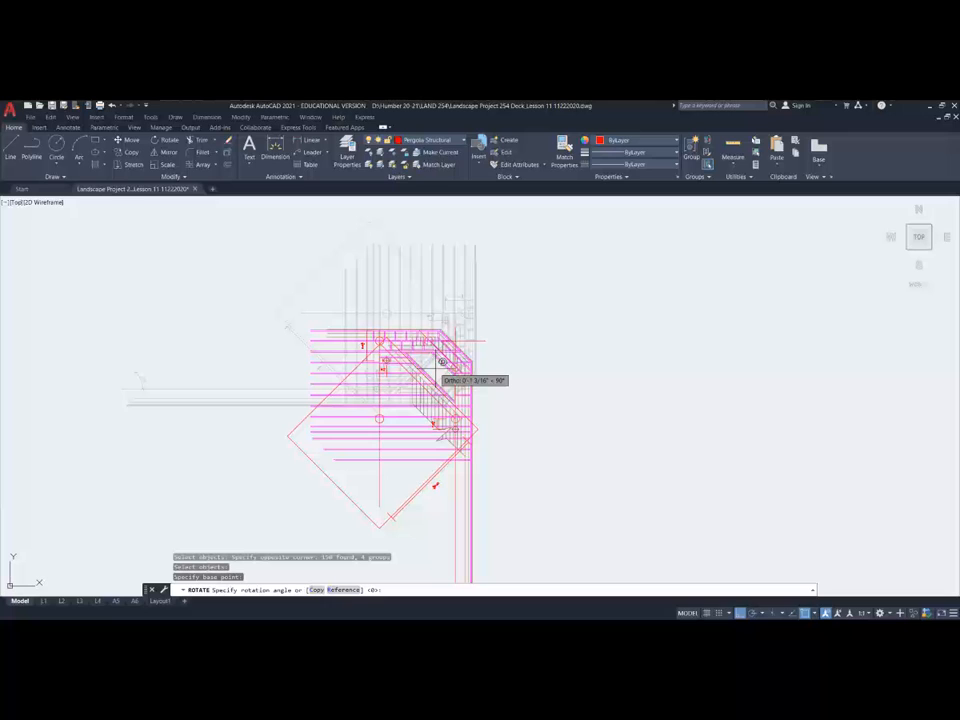
type("45")
key("Return")
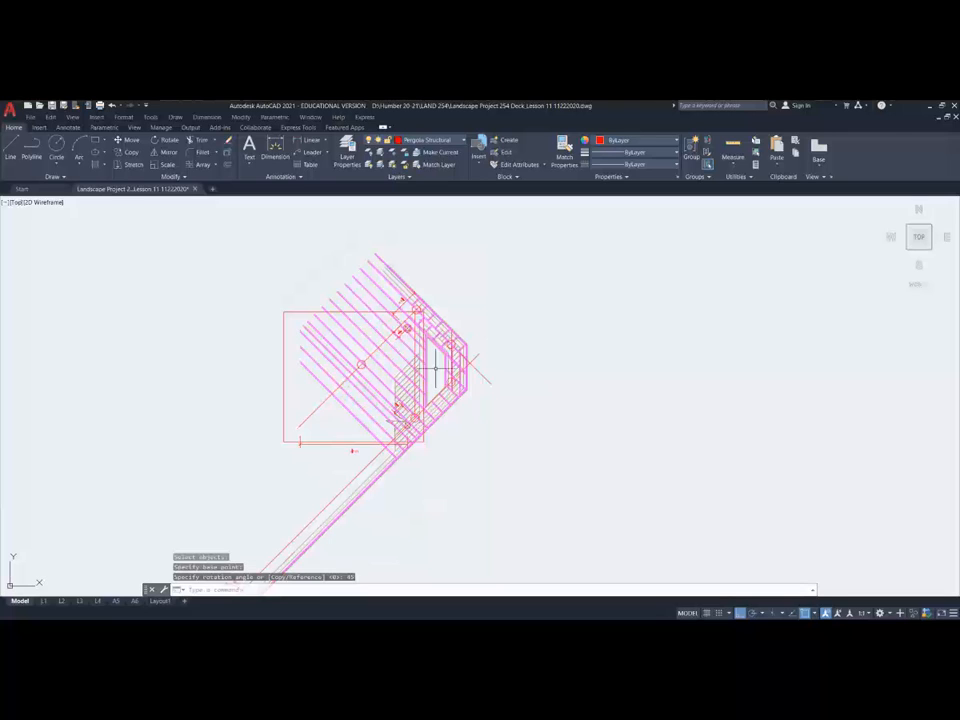
Turn off the deck Structure 2 layer to hide the lower deck framing.
scroll(433, 374, "up", 4)
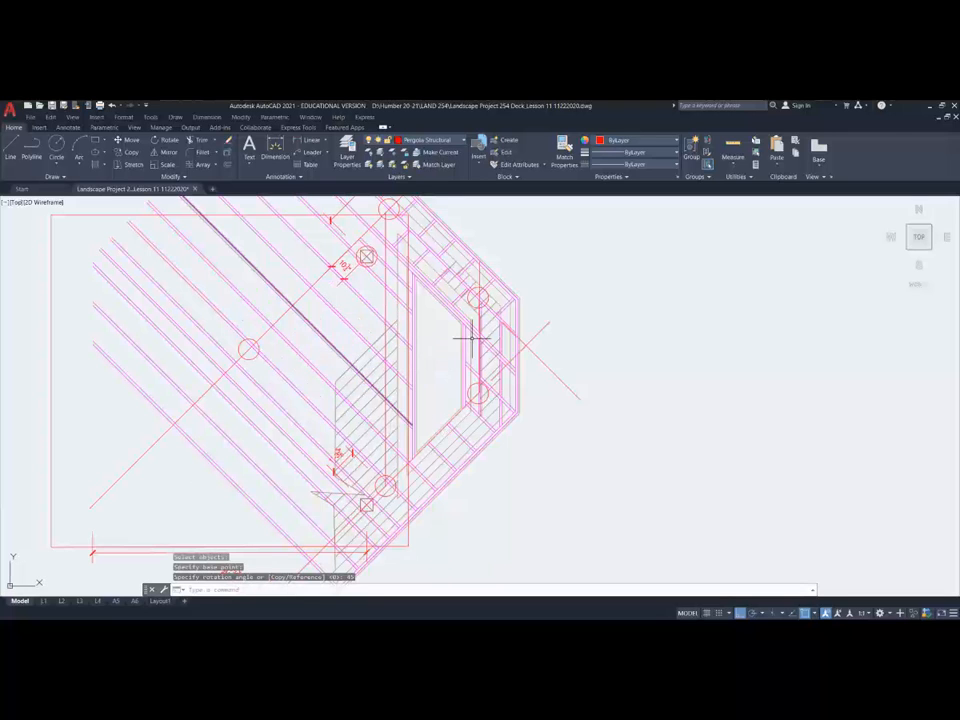
scroll(441, 352, "down", 2)
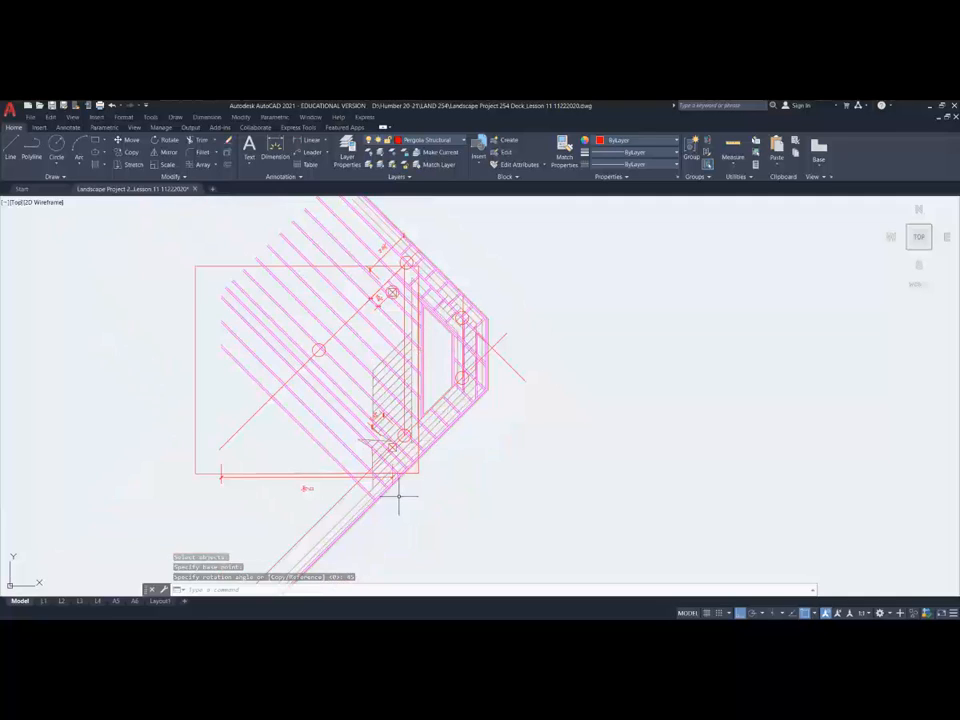
left_click(345, 392)
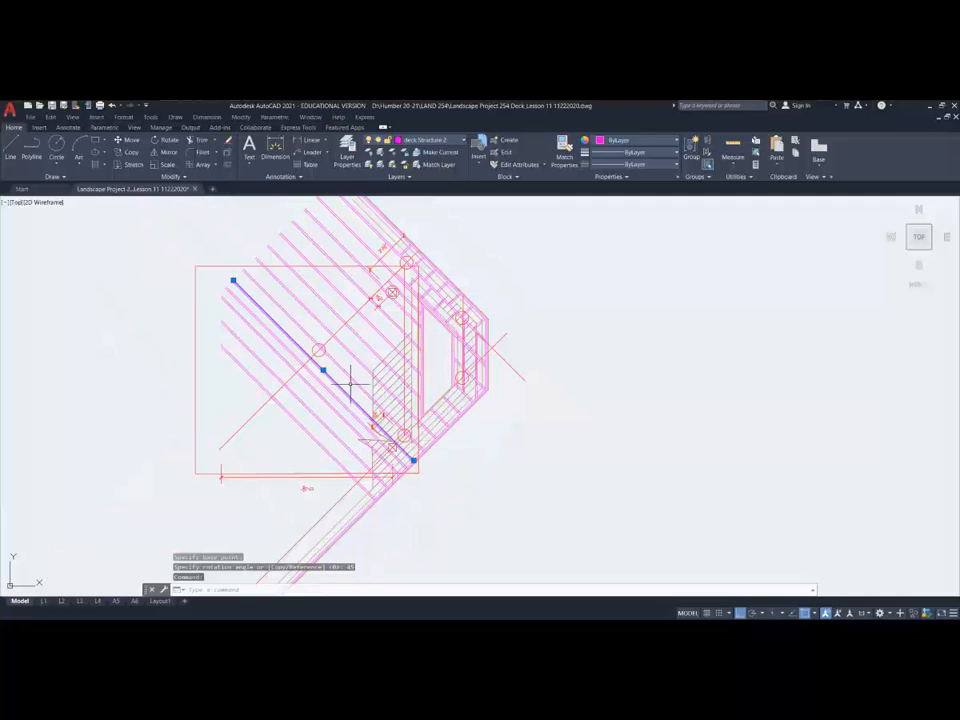
left_click(464, 140)
left_click(372, 200)
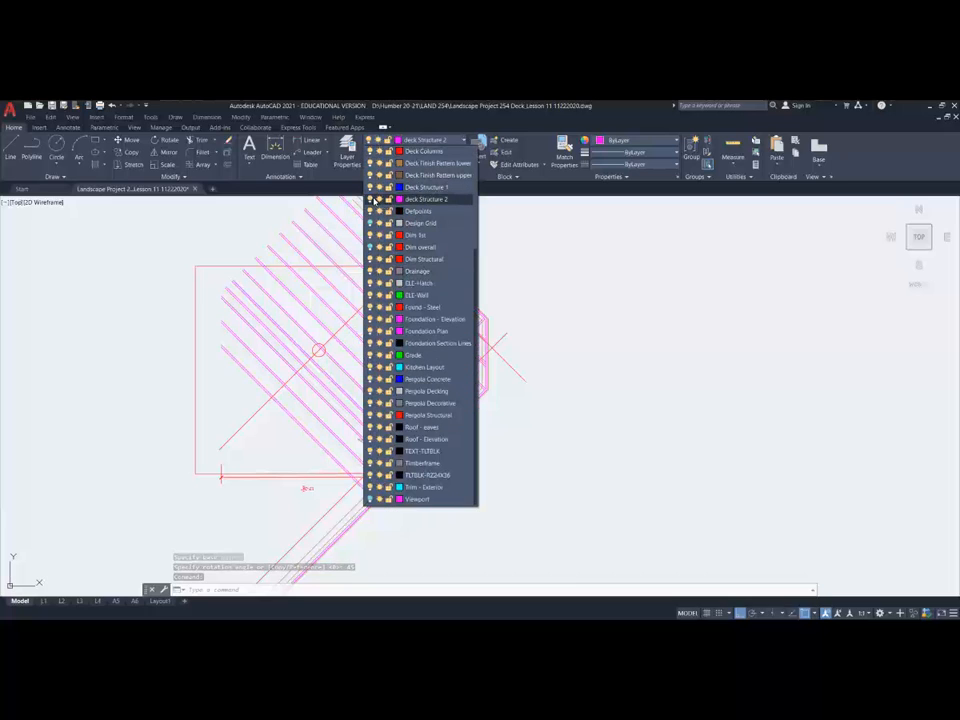
left_click(531, 411)
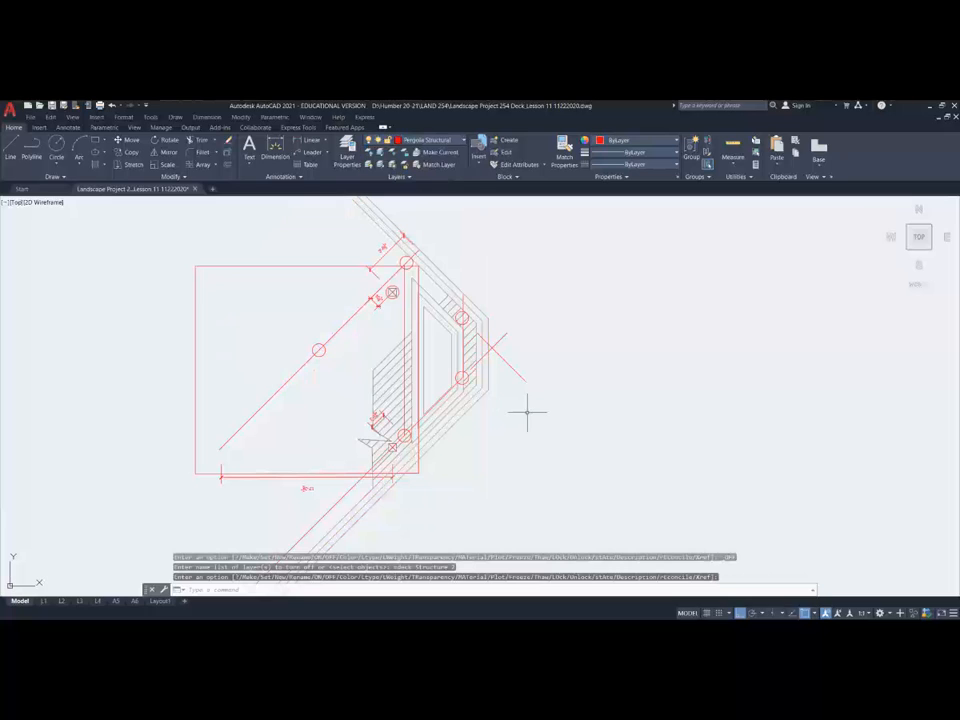
Copy the planter outlines, the four footing circles and their beam lines, excluding the large rectangle, straight down into empty space below the deck.
scroll(472, 428, "down", 3)
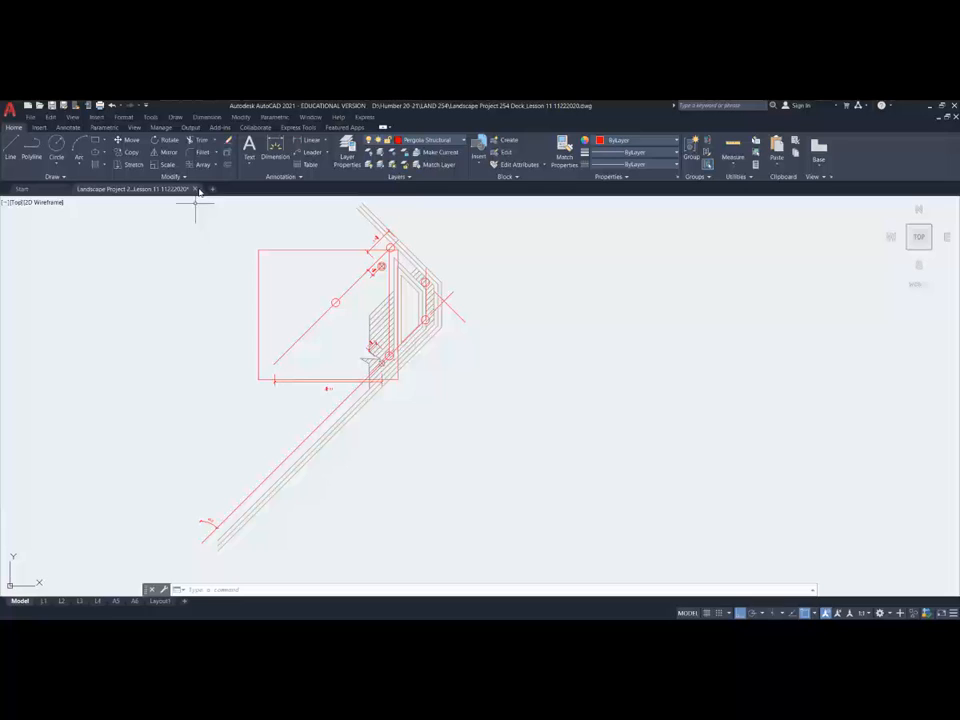
left_click(128, 152)
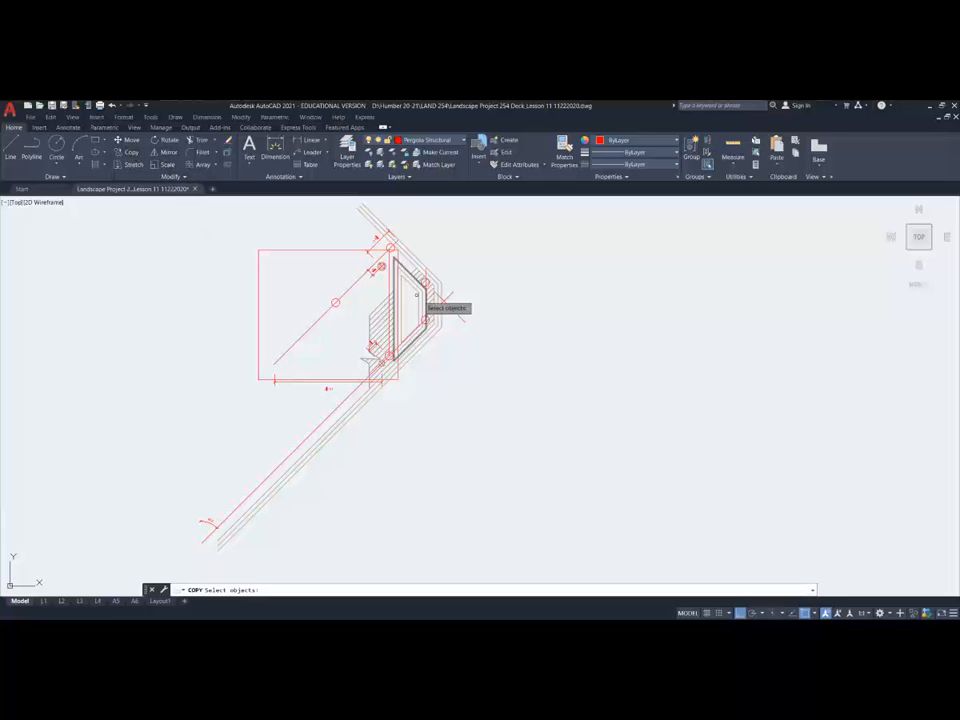
left_click(408, 289)
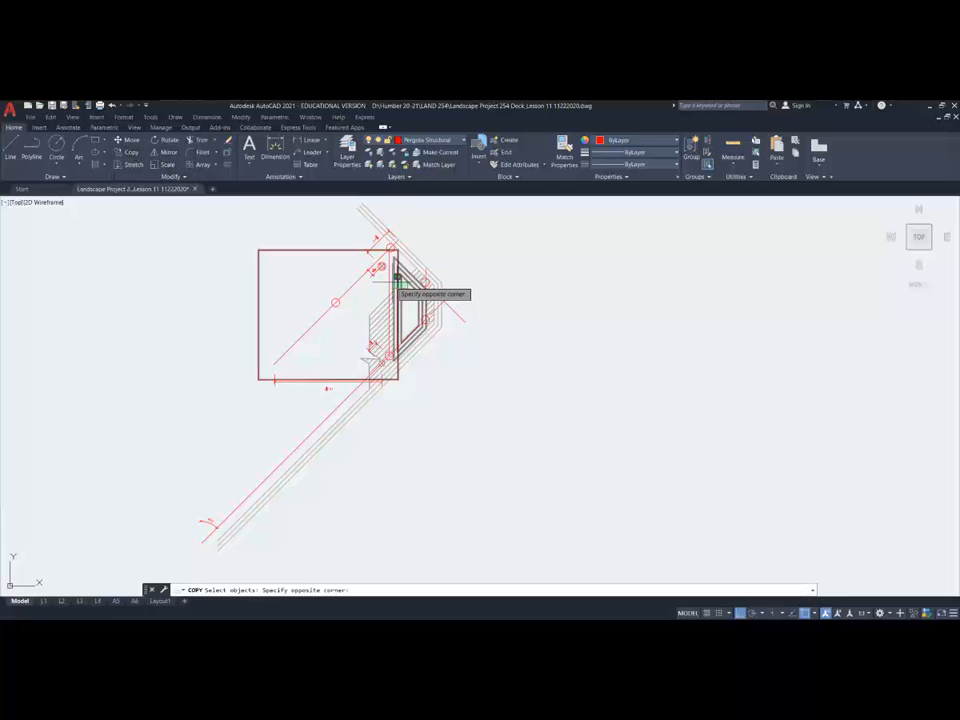
left_click(396, 279)
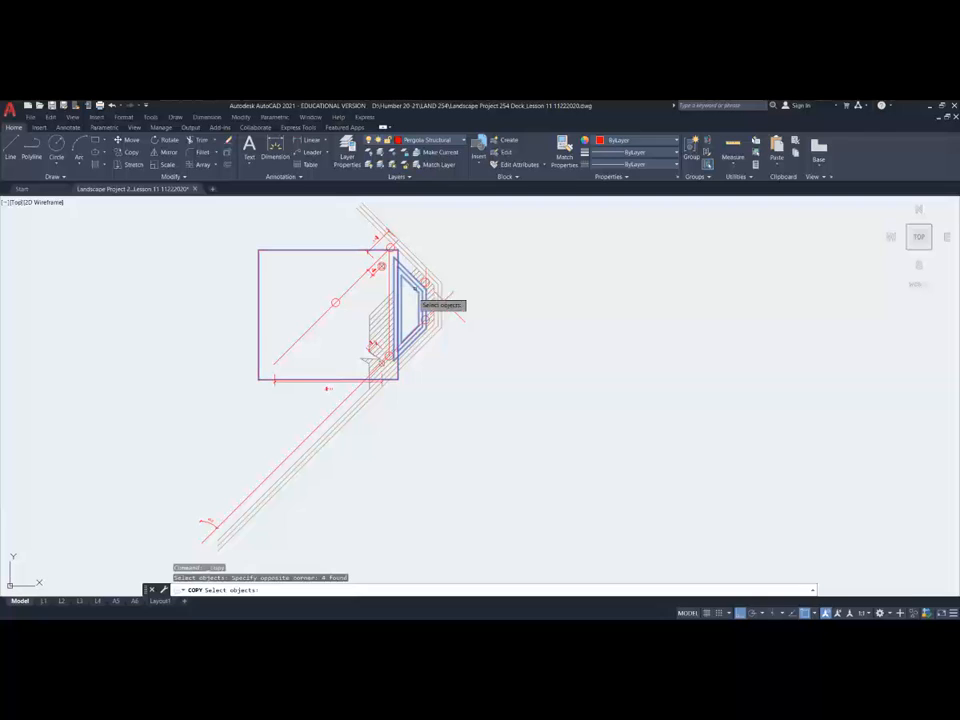
left_click(388, 243)
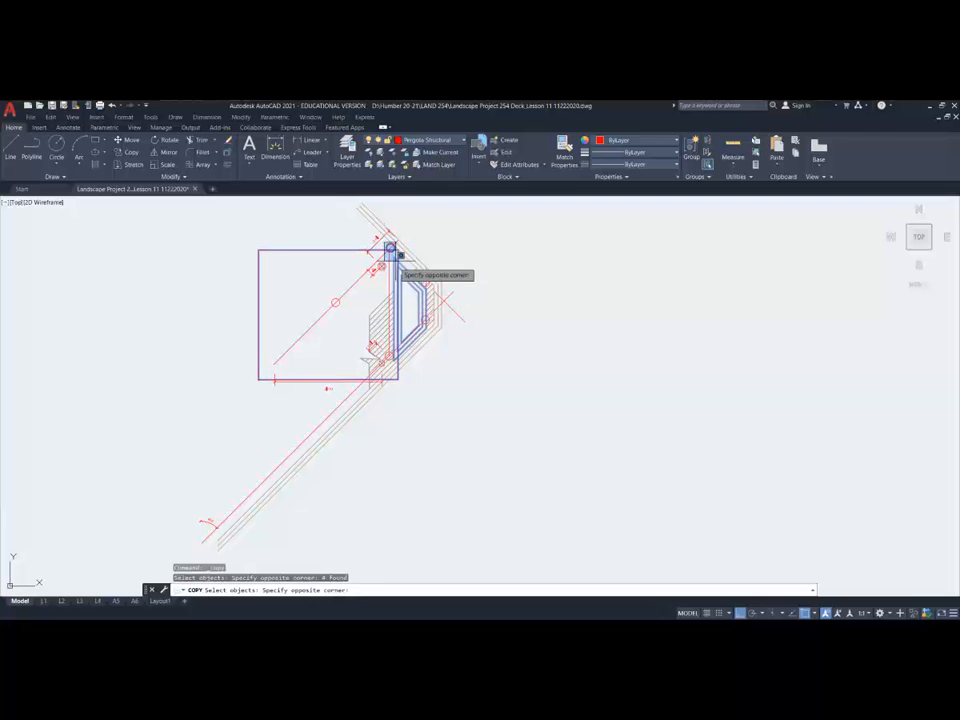
left_click(402, 359)
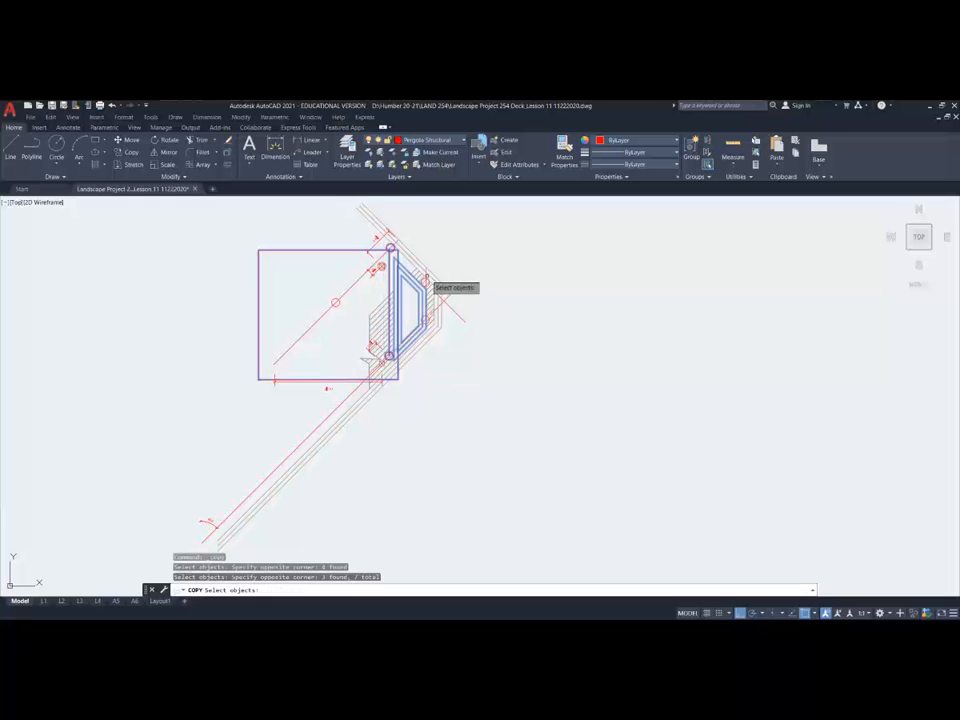
left_click(418, 248)
left_click(430, 334)
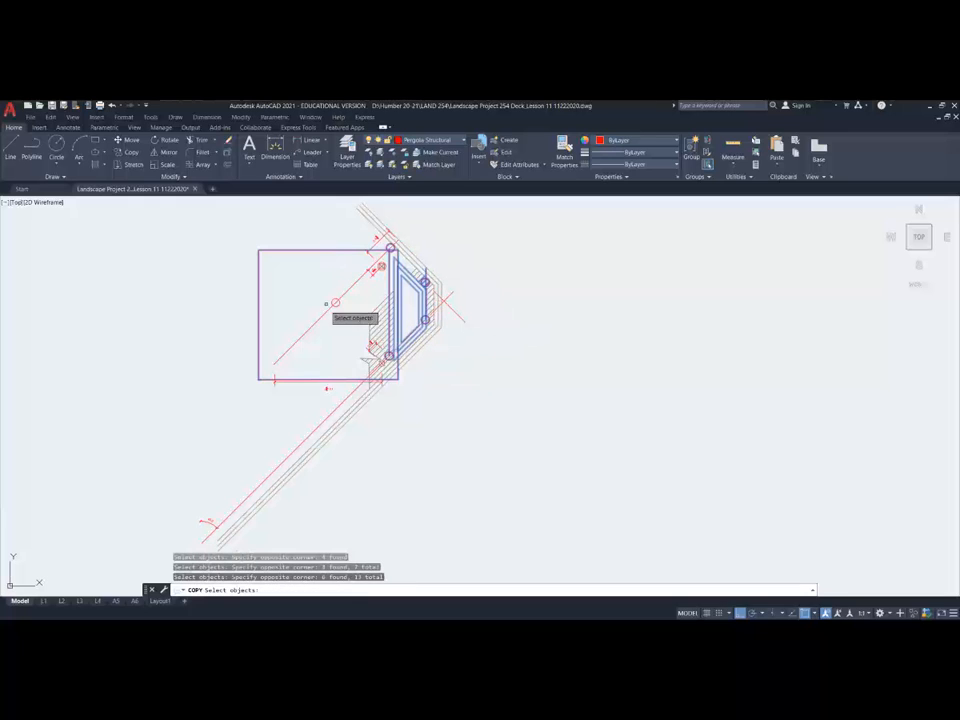
type("r")
key("Return")
left_click(332, 274)
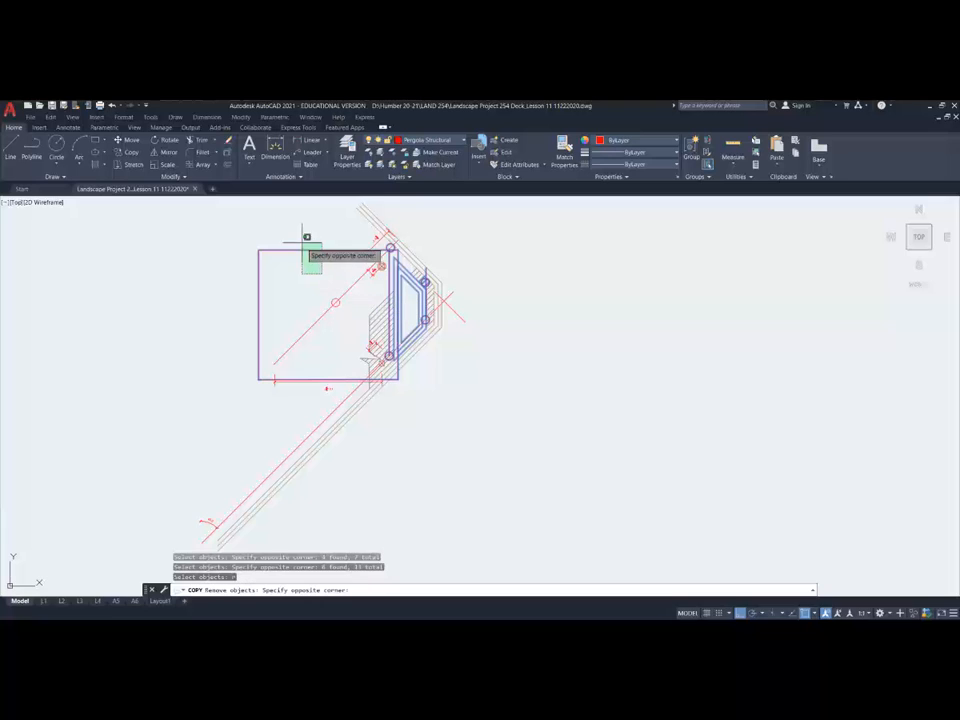
left_click(302, 236)
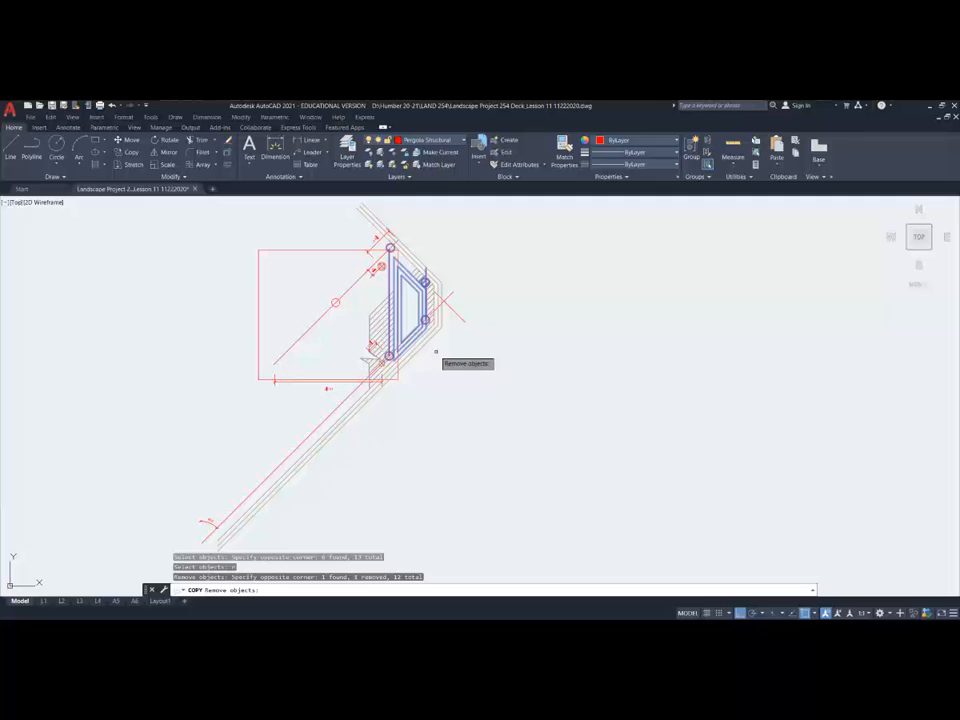
scroll(435, 352, "down", 4)
key("Return")
left_click(437, 364)
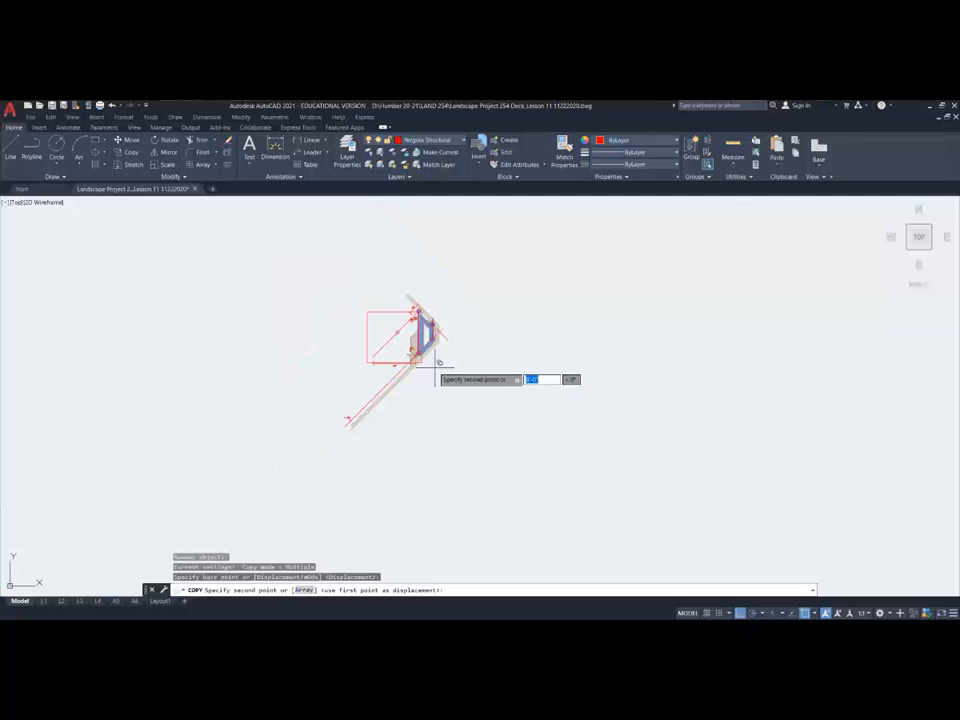
scroll(430, 356, "down", 5)
scroll(392, 274, "up", 3)
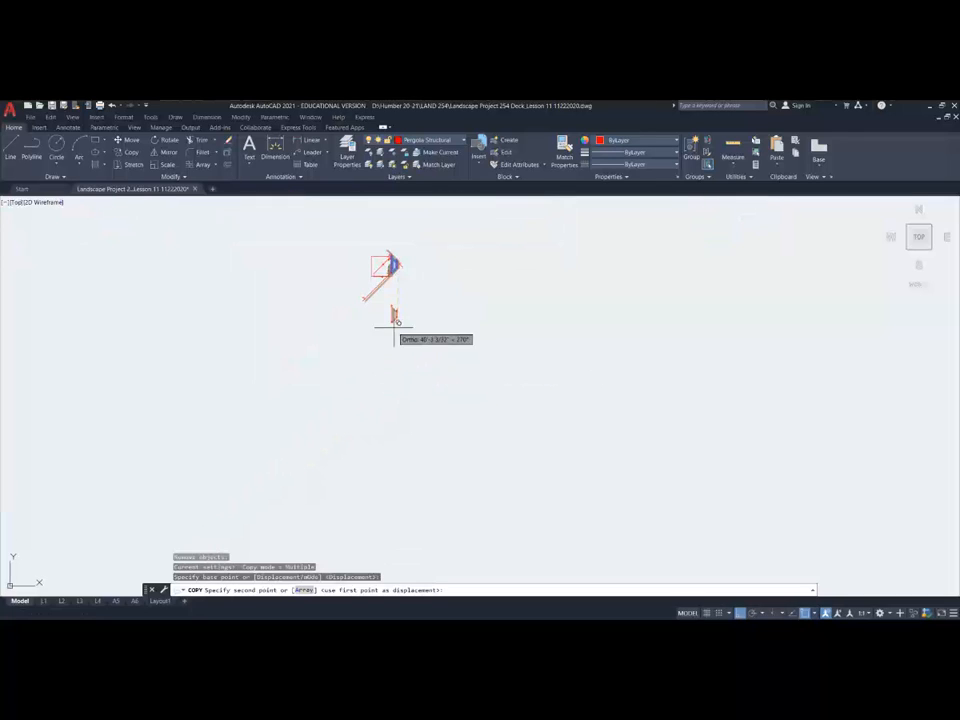
left_click(395, 370)
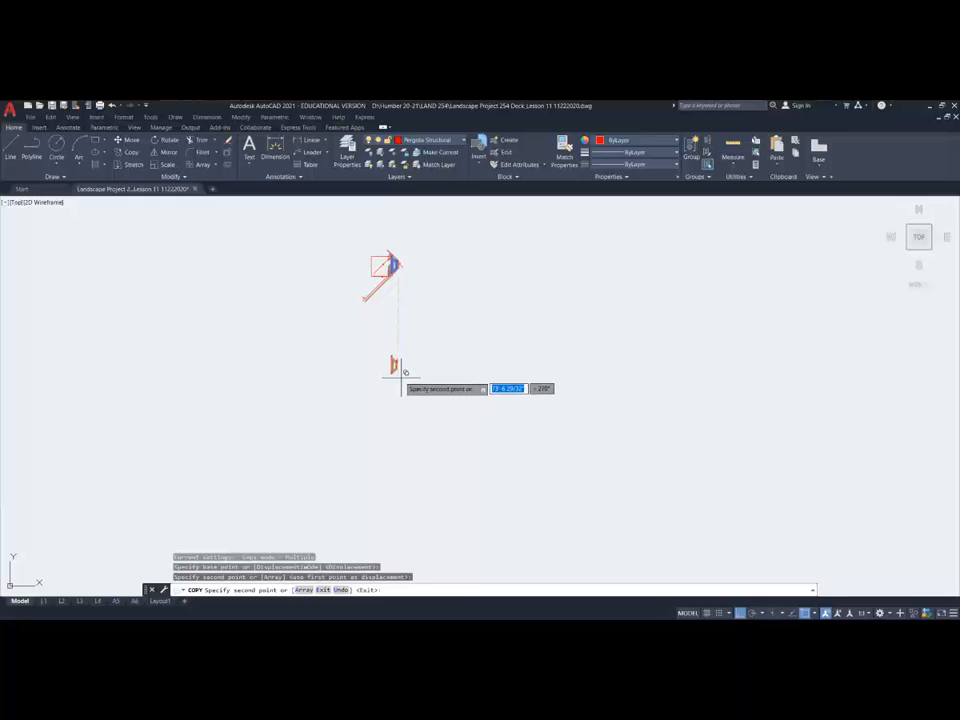
key("Escape")
Delete the leftover deck finish pattern pieces at the upper-right footing circle of the copied planter.
scroll(387, 240, "up", 4)
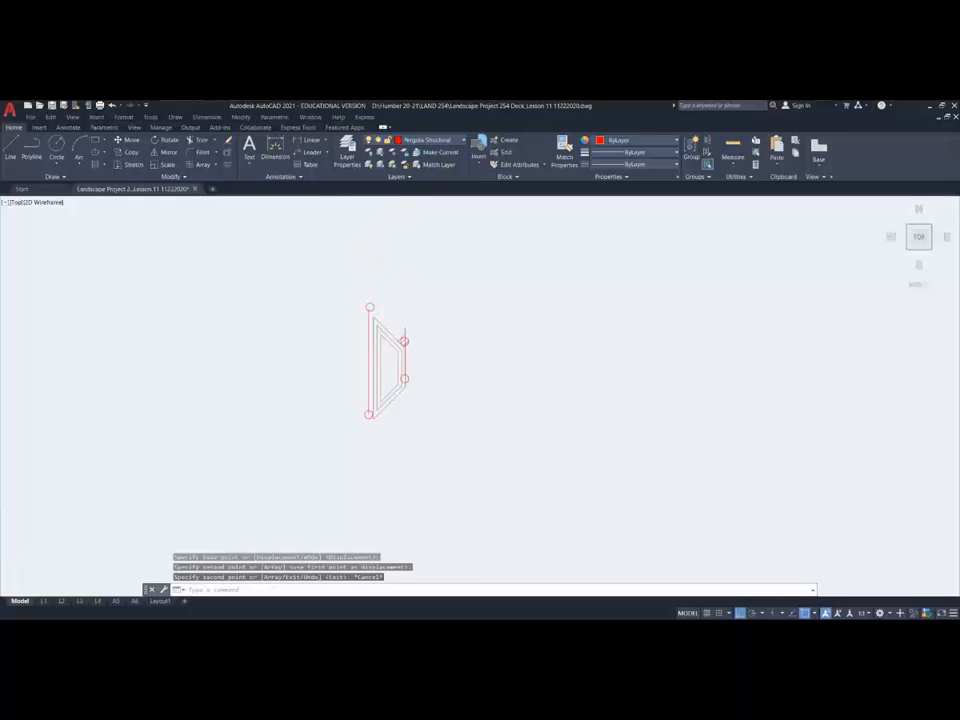
left_click(404, 326)
left_click(408, 332)
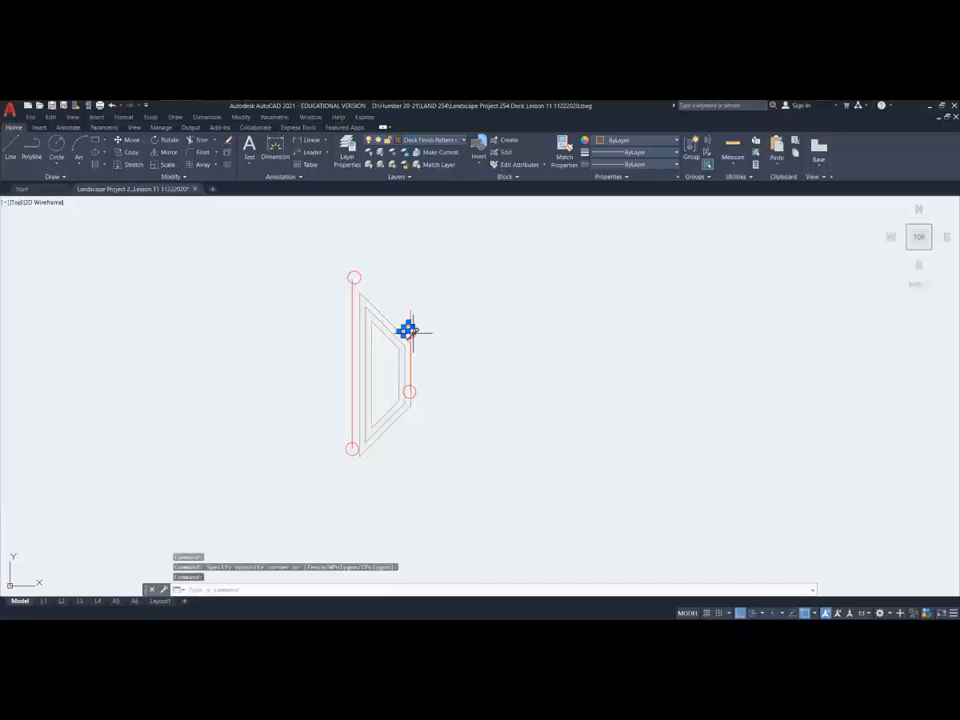
left_click(413, 333)
key("Delete")
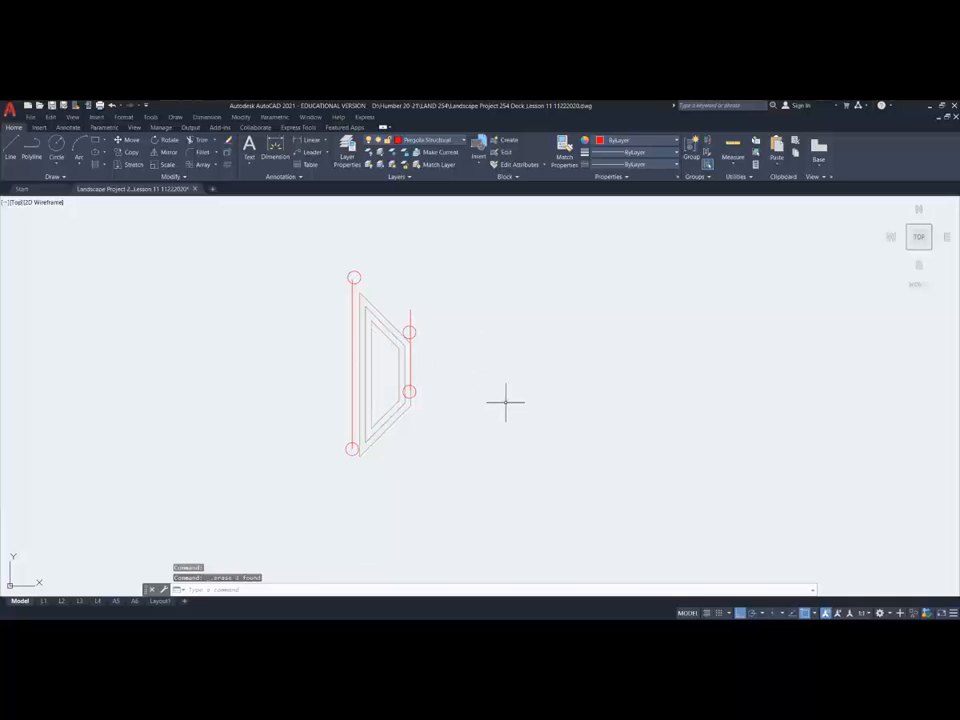
Copy only the three nested planter outlines straight down, about 17'-3" below the planter with footings.
middle_click_drag(505, 403, 495, 352)
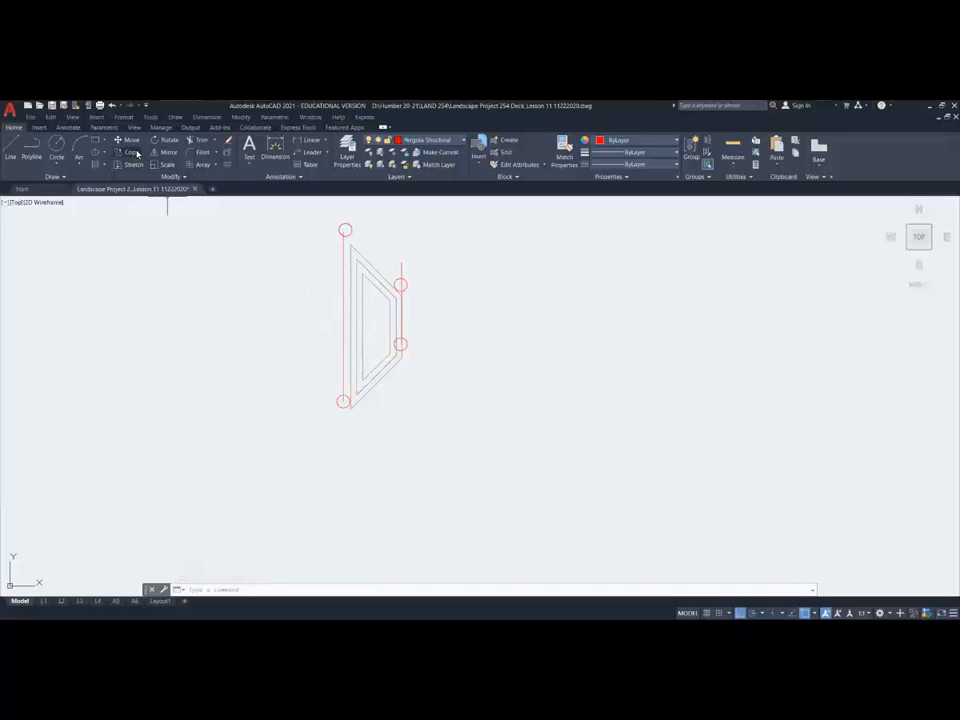
type("co")
key("Return")
left_click(370, 322)
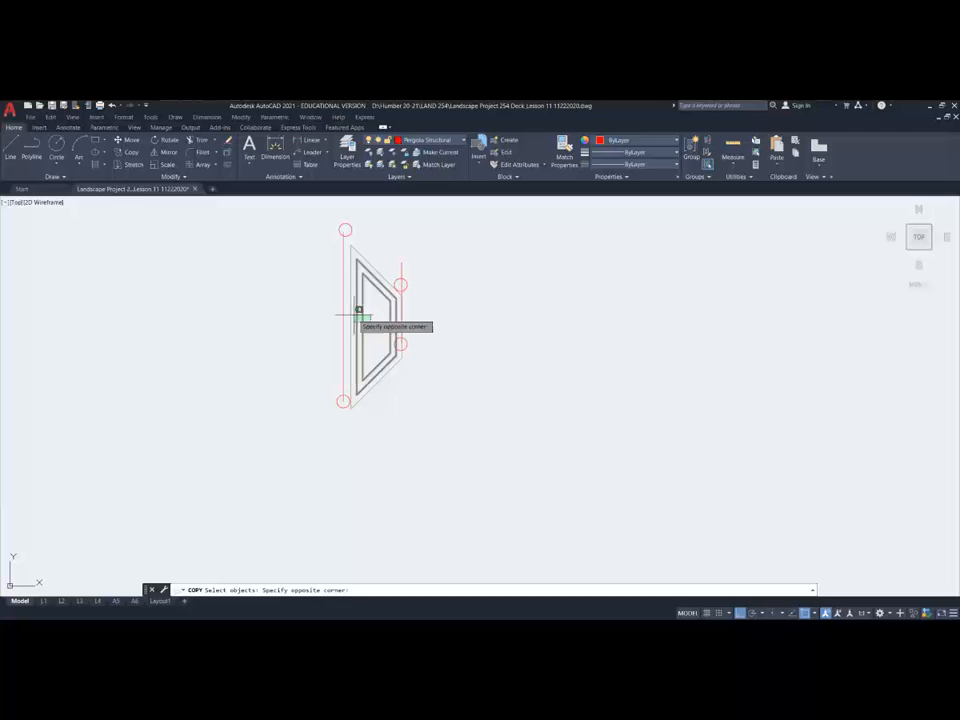
left_click(352, 305)
key("Return")
left_click(446, 313)
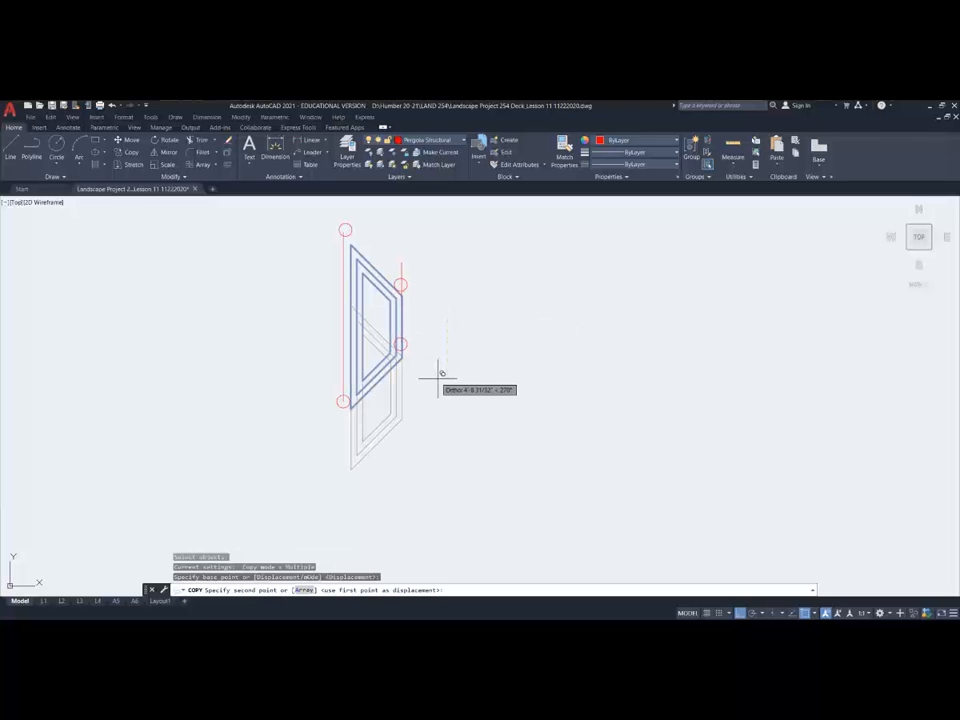
middle_click_drag(455, 398, 452, 315)
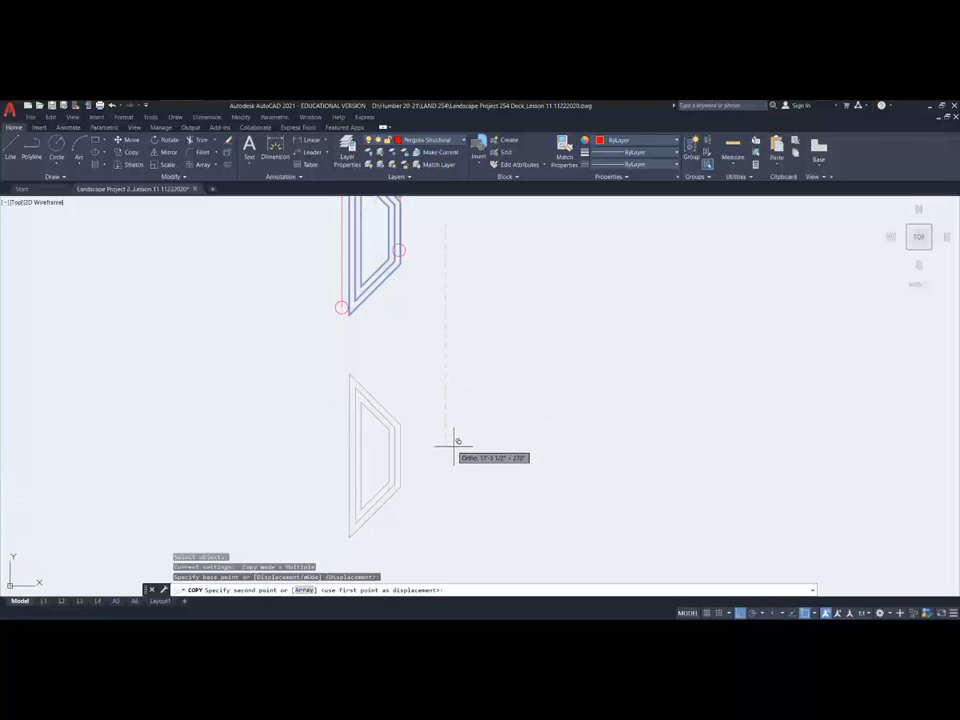
left_click(455, 440)
key("Escape")
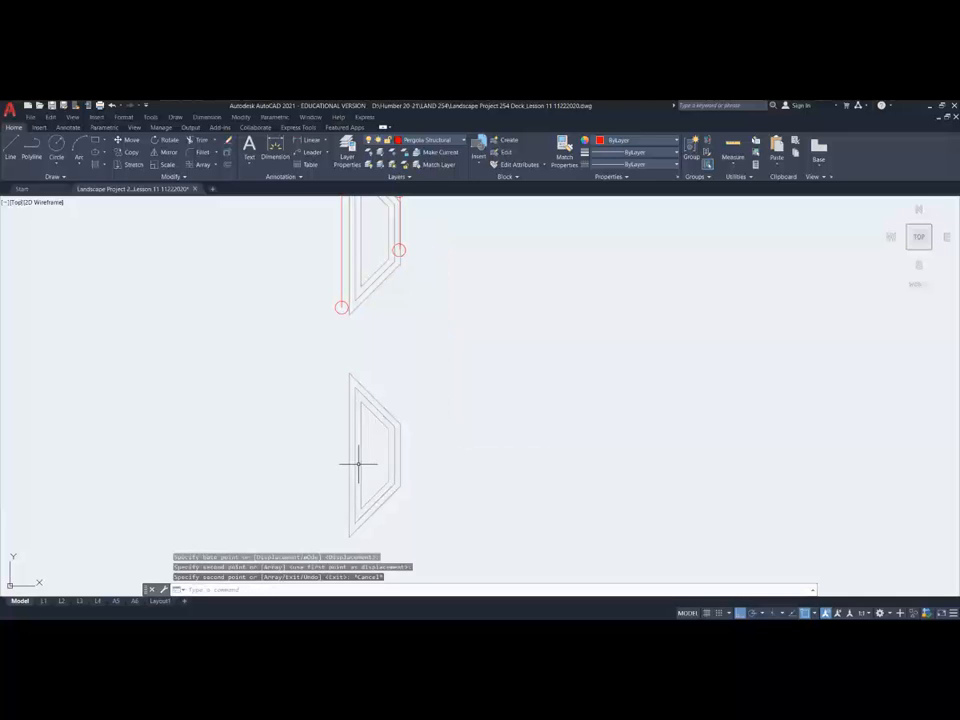
Make the middle planter outline's layer, Deck Finish Pattern lower, the current layer.
middle_click_drag(372, 441, 380, 377)
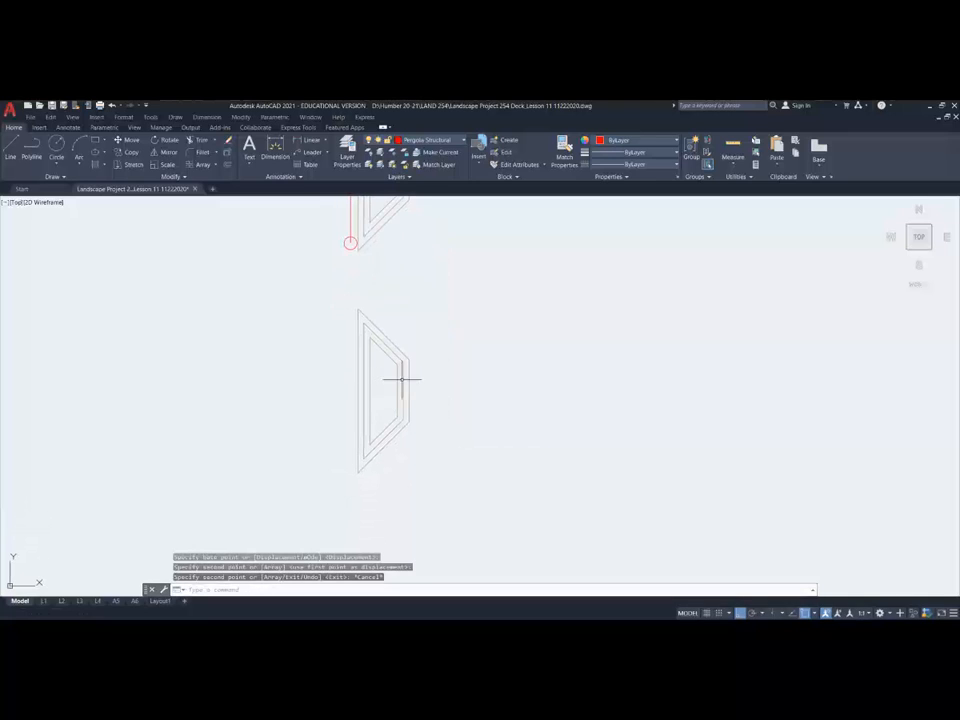
left_click(395, 351)
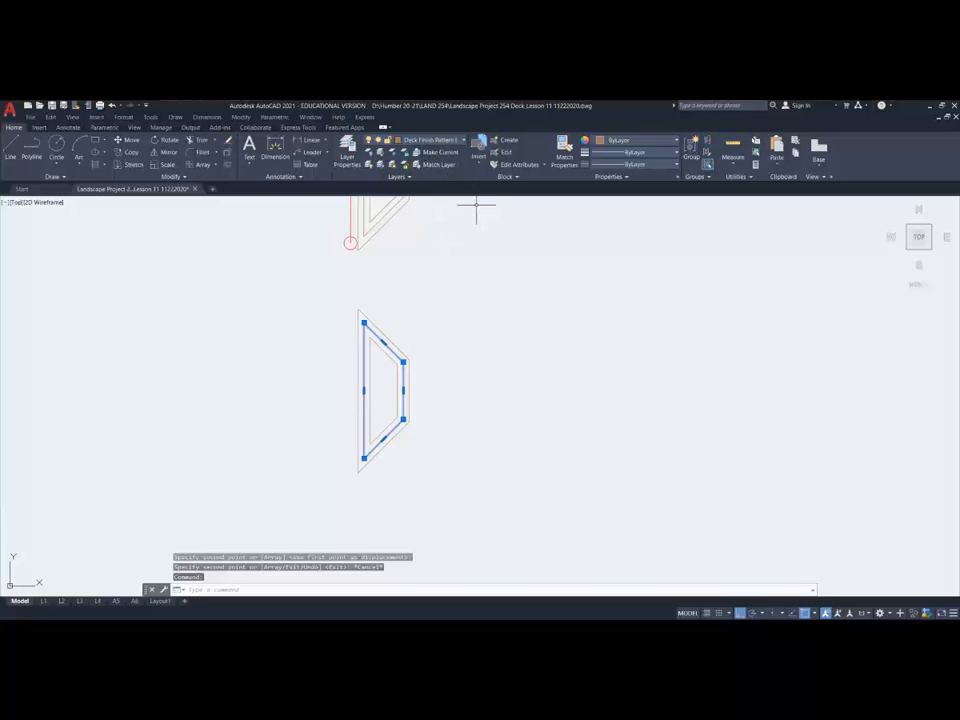
left_click(436, 152)
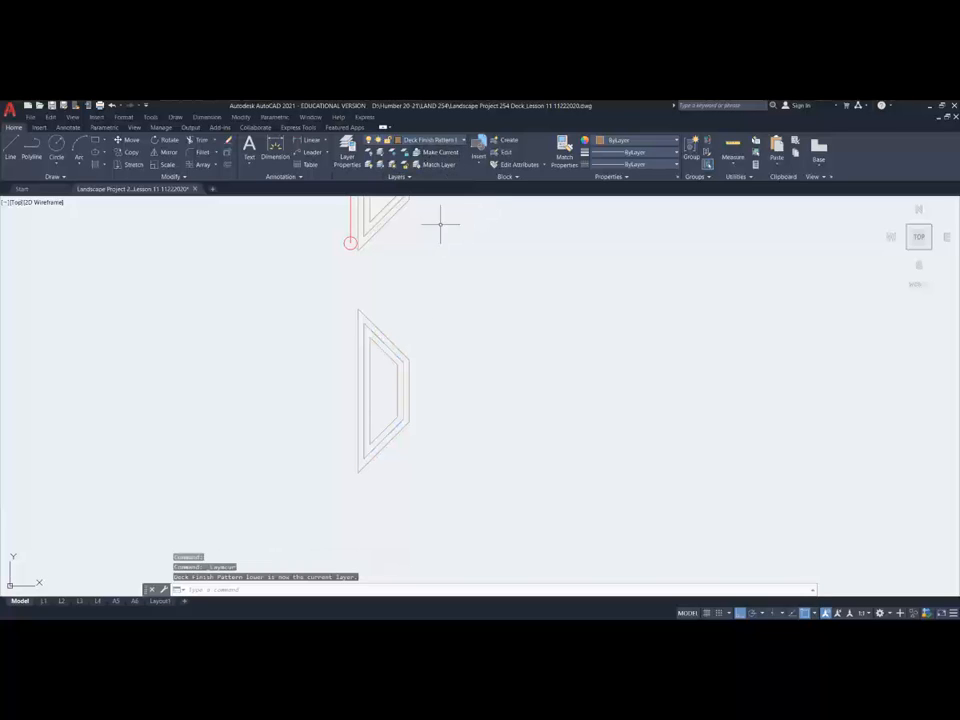
Draw a horizontal line about 10' long across the lower planter copy, extending past both of its sides.
left_click(11, 148)
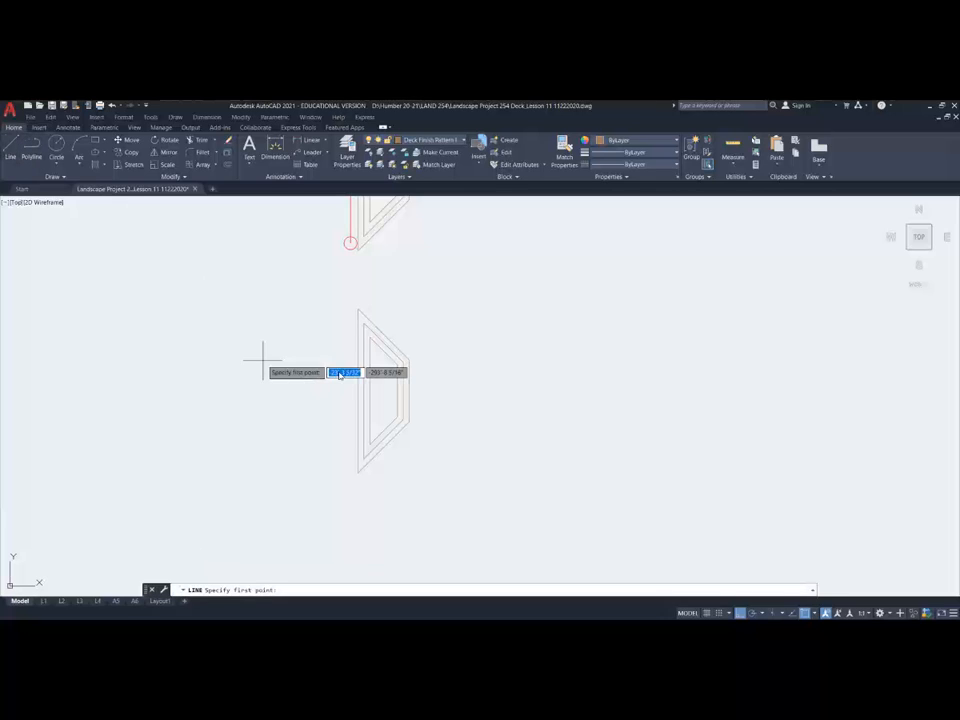
left_click(349, 383)
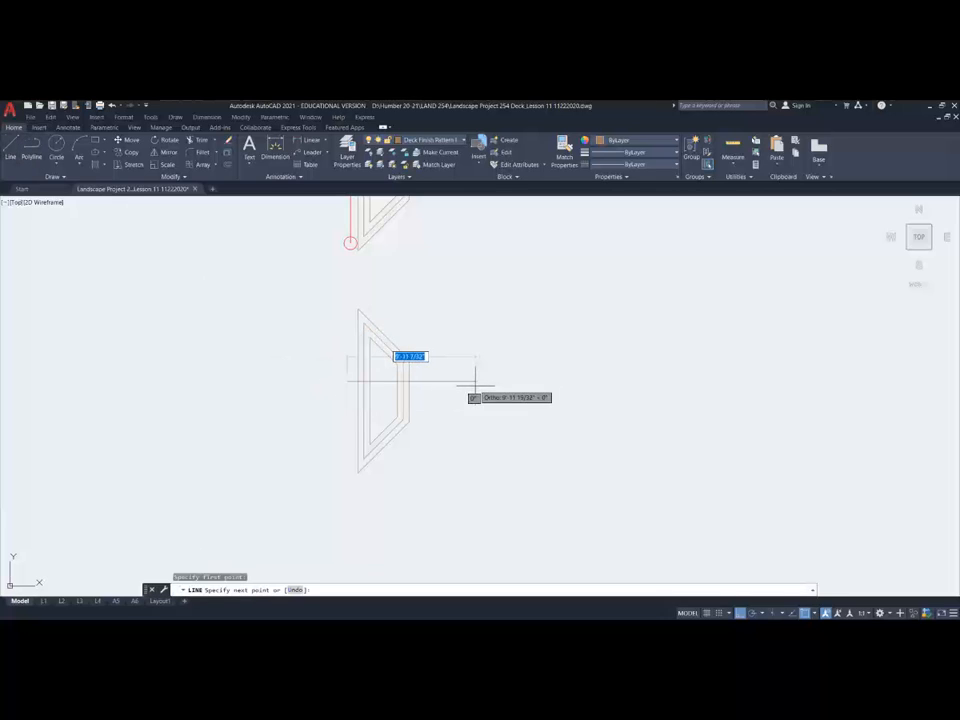
left_click(475, 382)
key("Return")
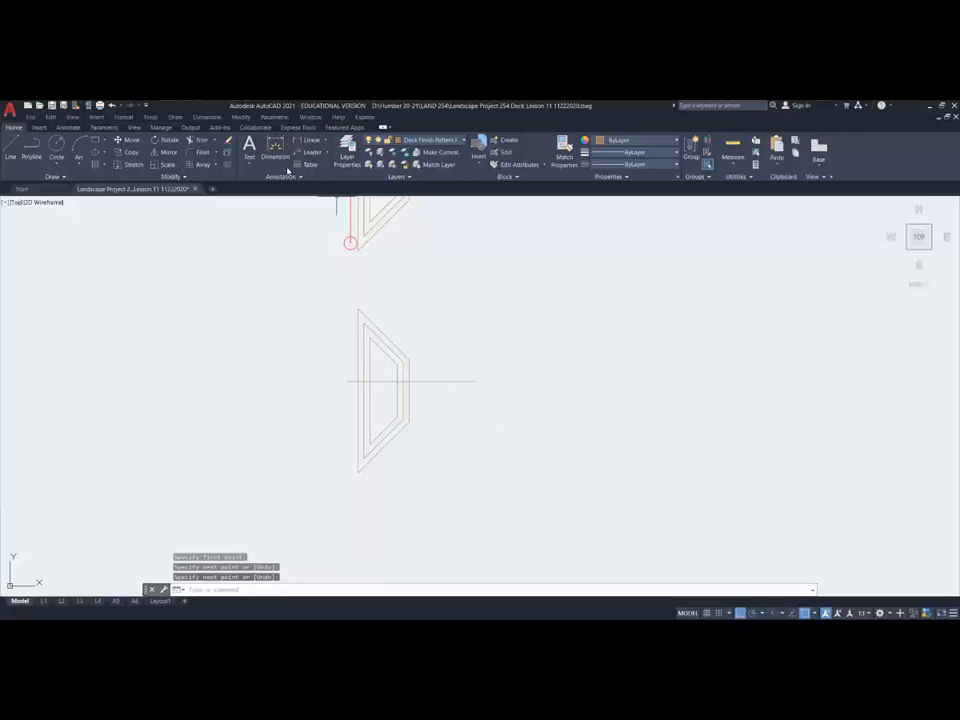
Offset the horizontal line across the planter 1.5" downward.
left_click(229, 165)
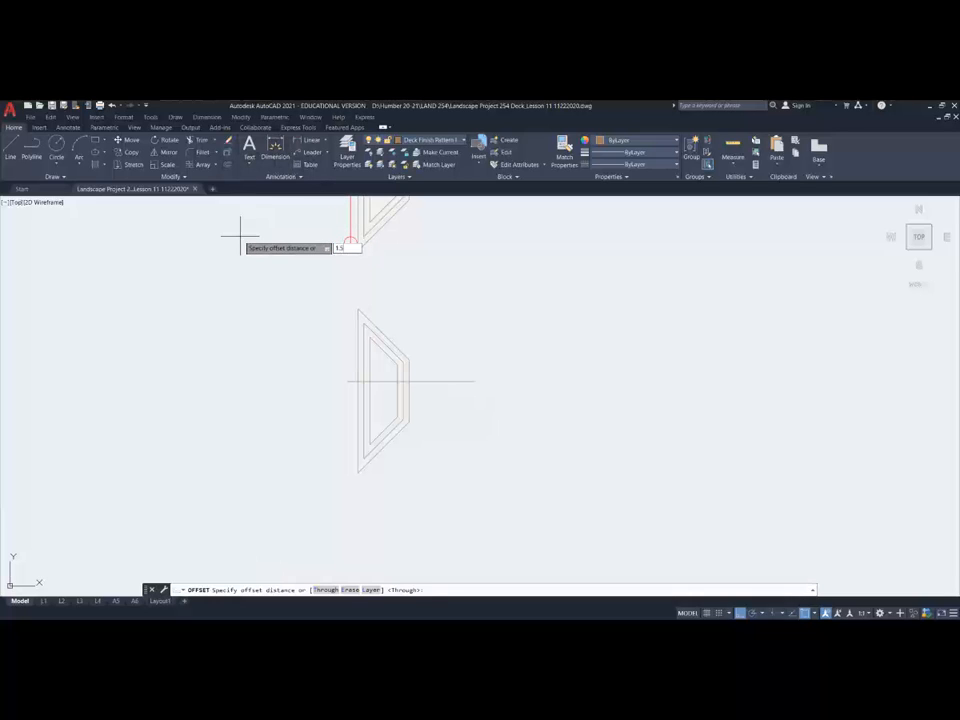
key("Return")
left_click(440, 381)
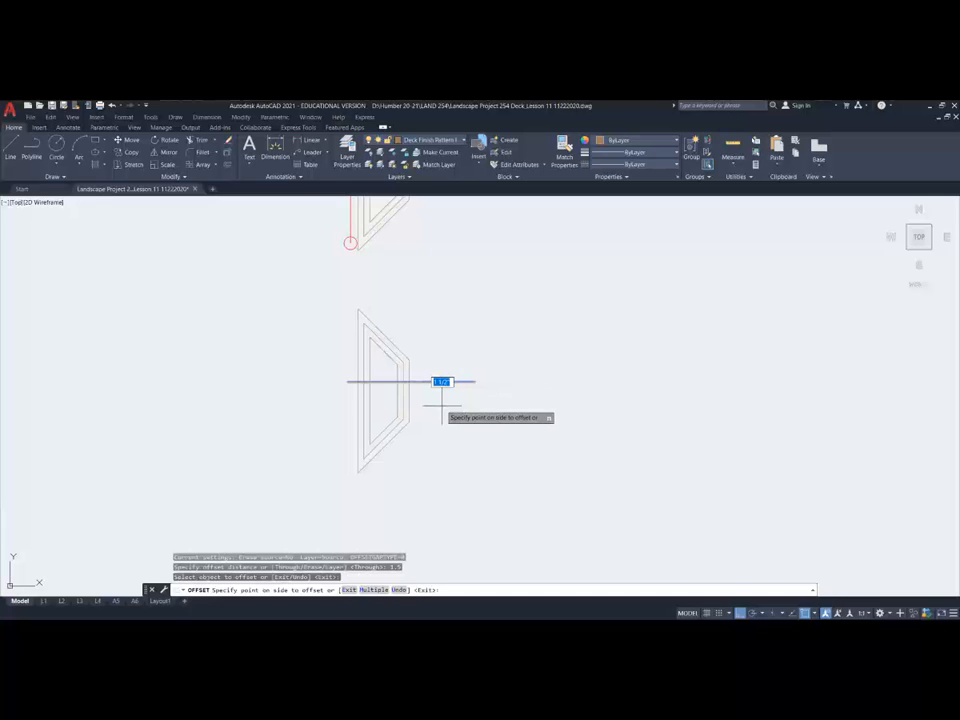
left_click(441, 410)
key("Escape")
Trim the planter outlines above and below the two horizontal lines, using those lines as cutting edges and keeping the short pieces between them.
scroll(388, 392, "up", 2)
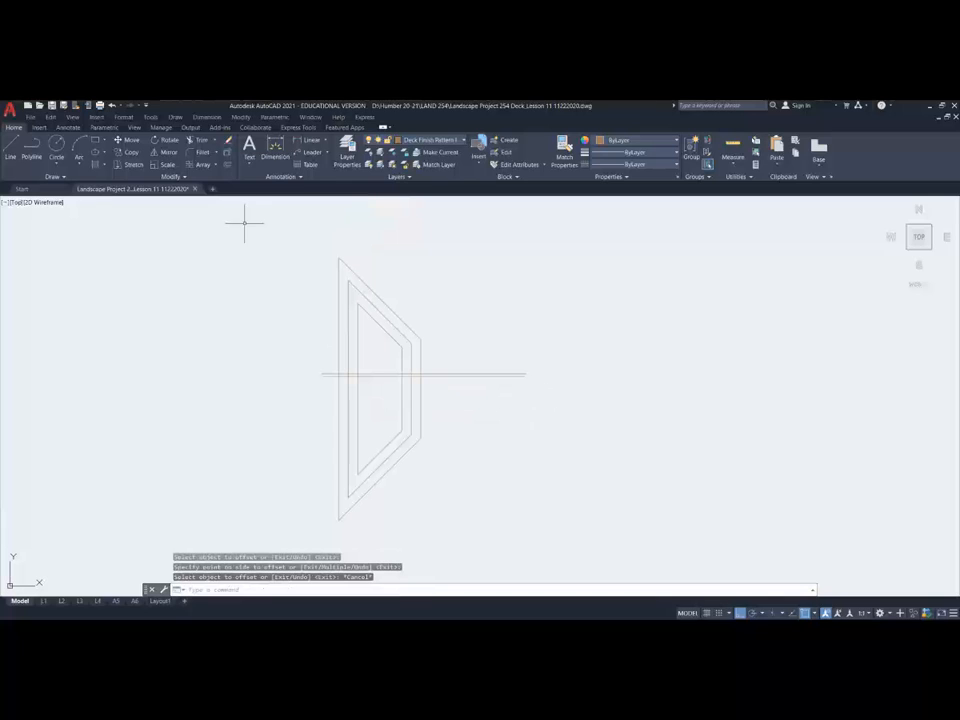
type("tr")
key("Return")
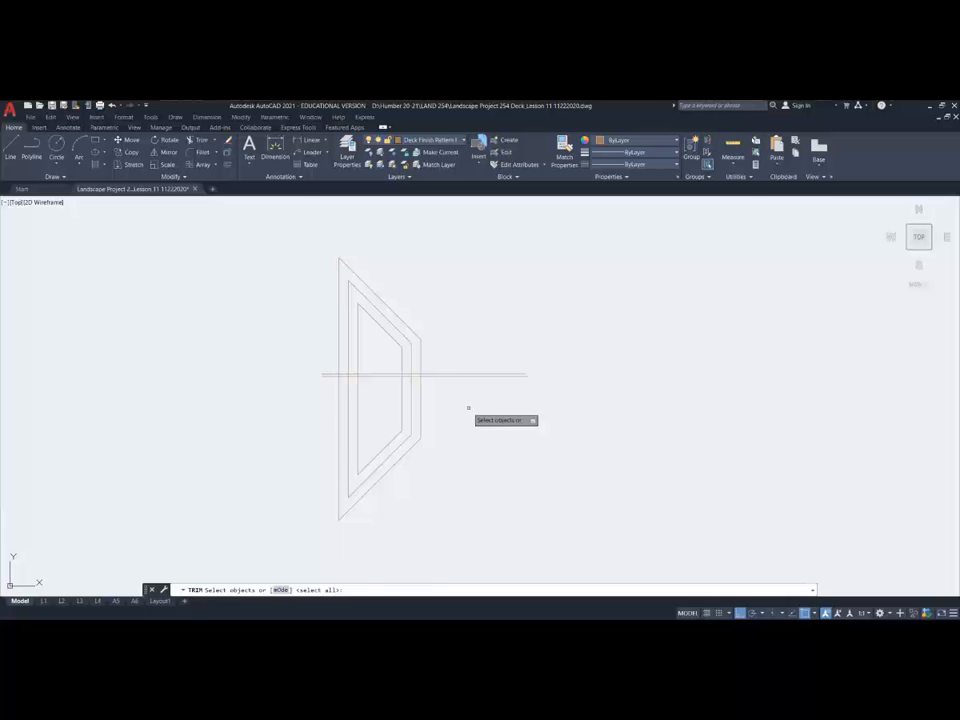
left_click(467, 407)
left_click(301, 362)
key("Return")
left_click(496, 453)
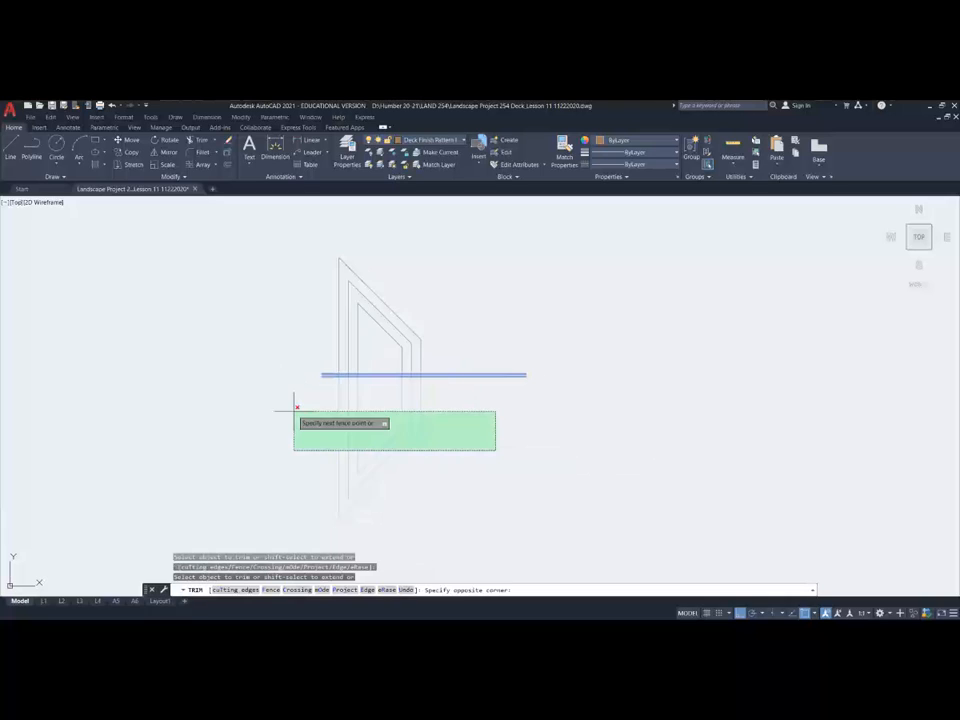
left_click(296, 411)
left_click(432, 339)
left_click(313, 270)
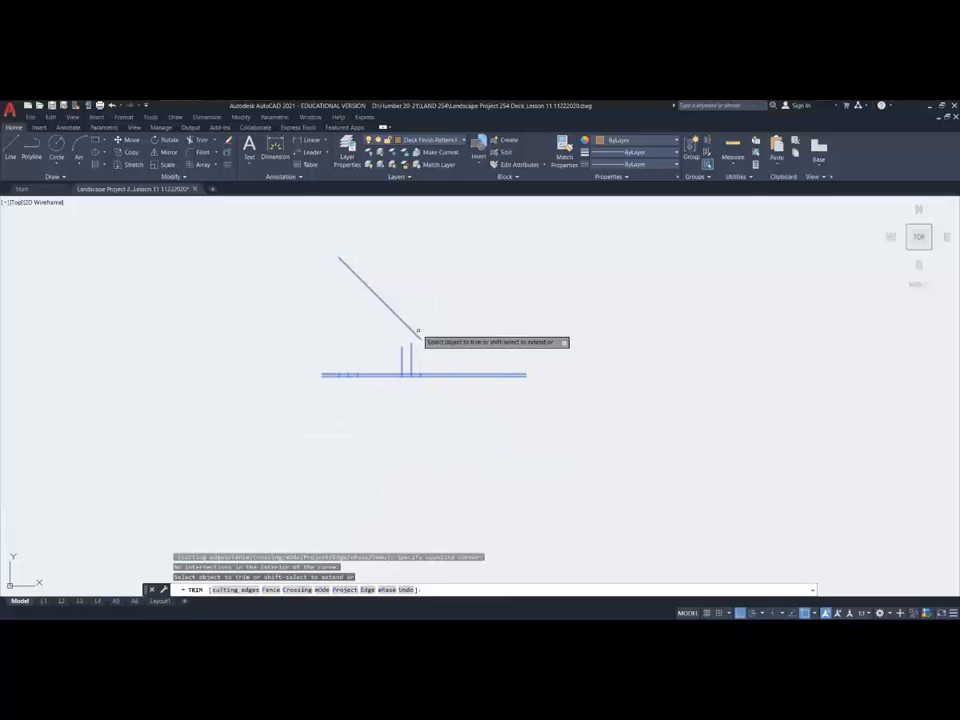
left_click(432, 367)
left_click(401, 350)
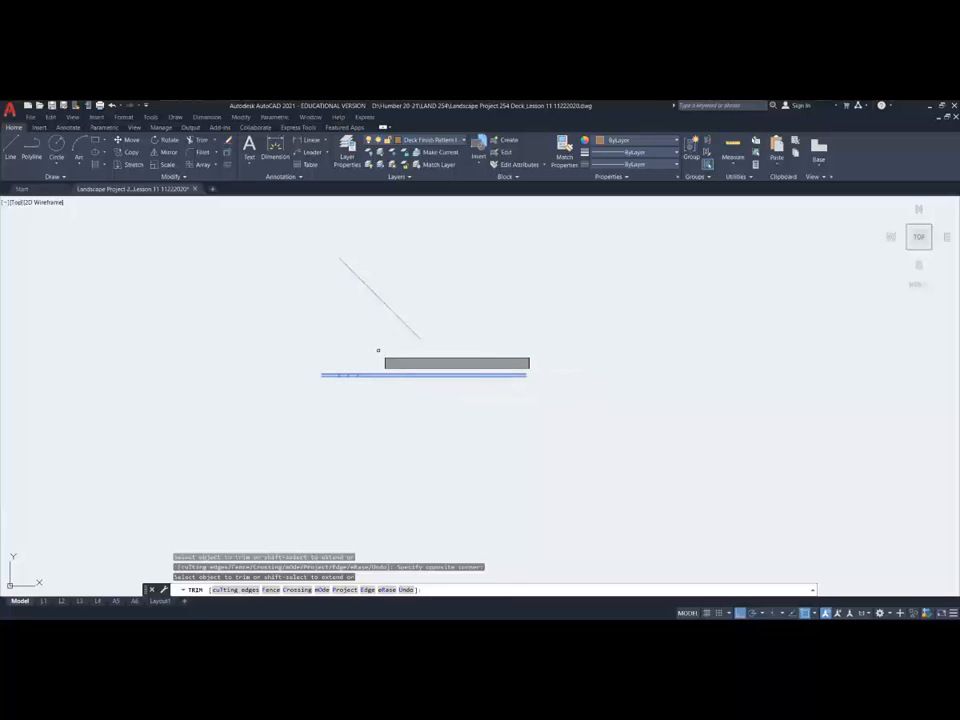
Try to trim the two horizontal lines beyond the planter's right side, and undo that trim.
left_click(484, 409)
left_click(452, 350)
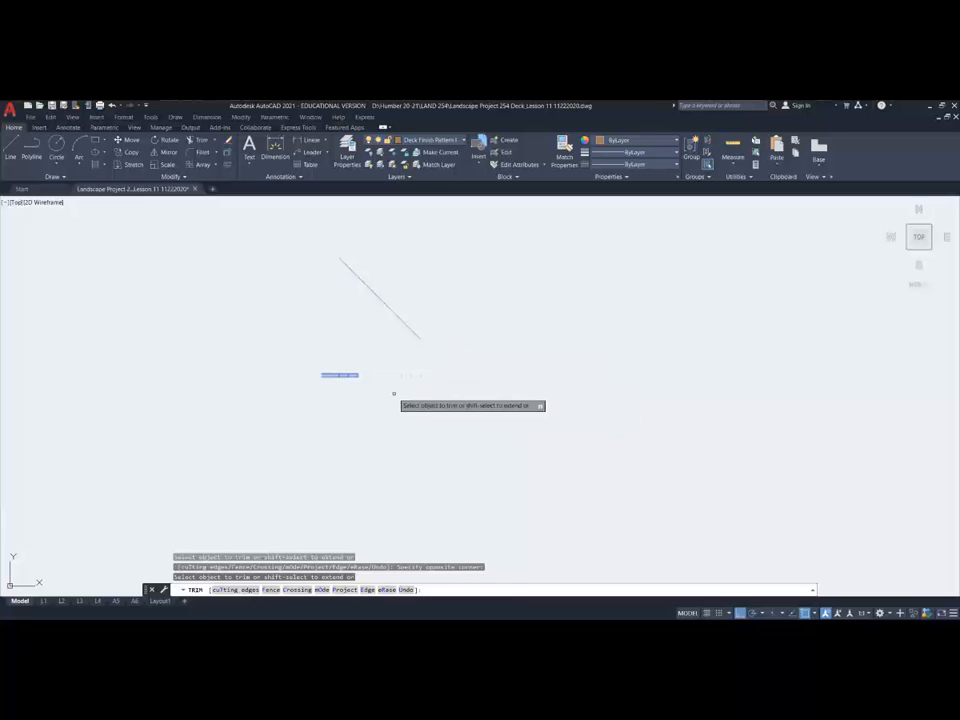
type("u")
key("Return")
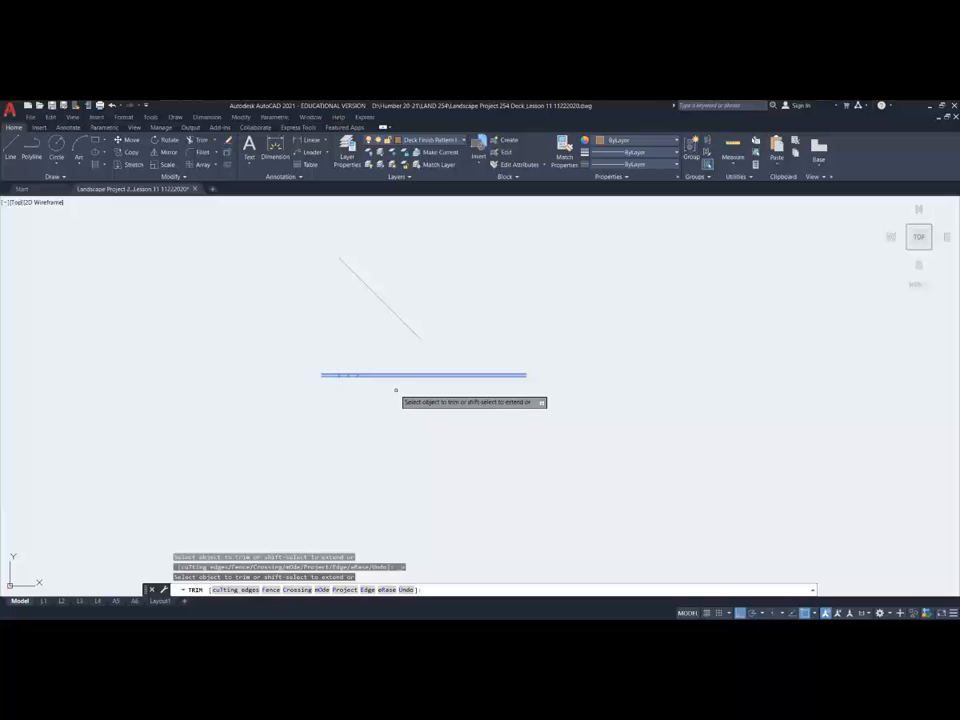
Trim the two horizontal lines outside and between the two groups of short planter pieces, using those pieces as cutting edges.
scroll(397, 390, "up", 5)
key("Escape")
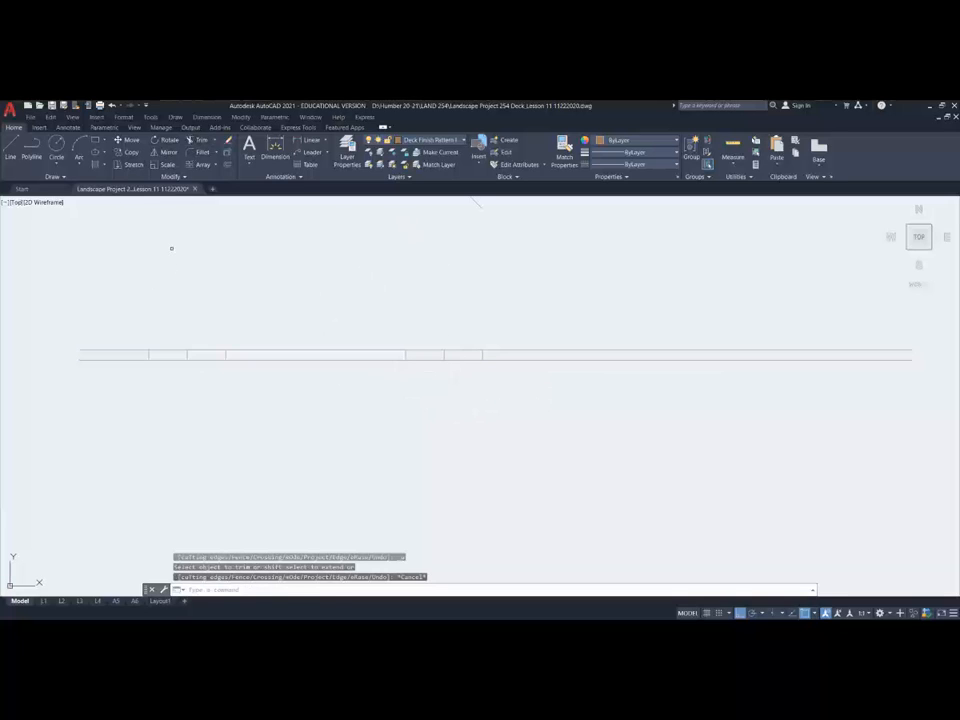
key("Return")
left_click(129, 304)
left_click(551, 389)
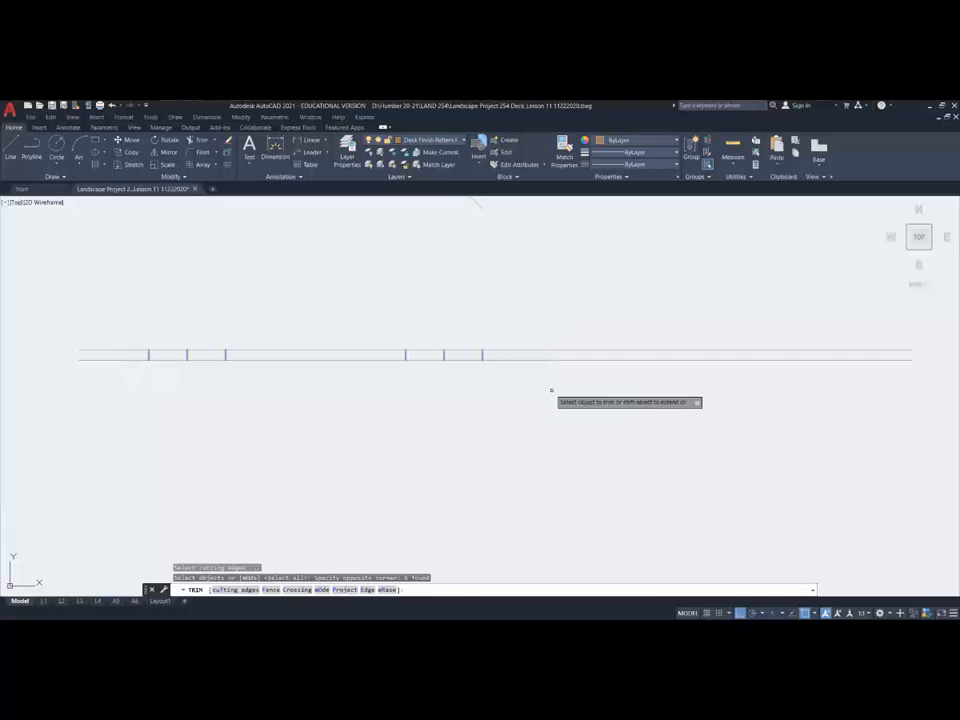
key("Return")
left_click(551, 389)
left_click(512, 320)
left_click(360, 377)
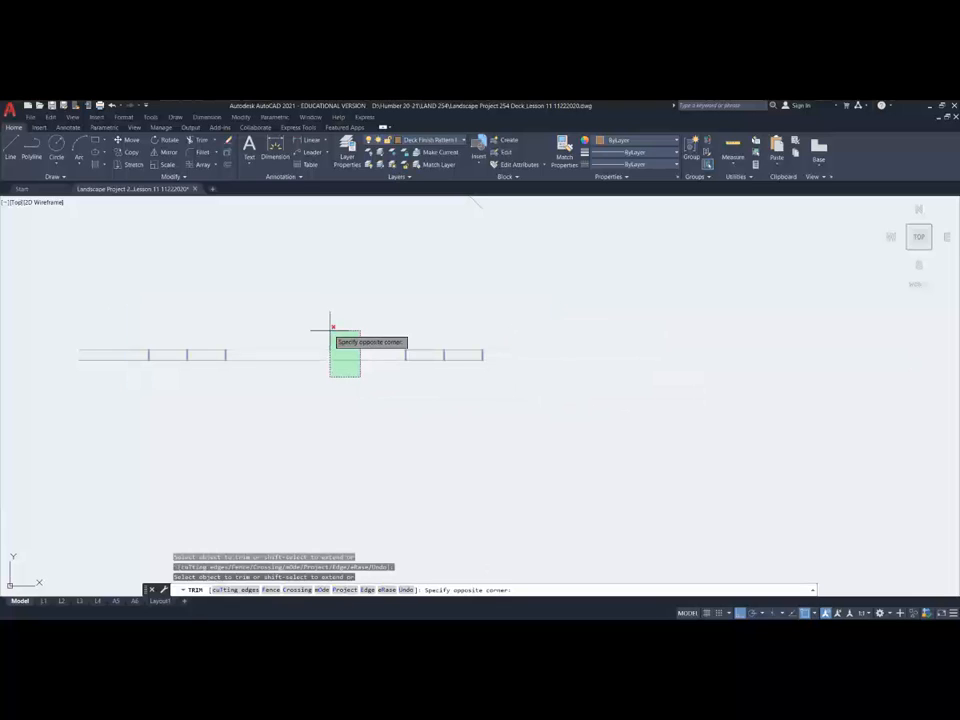
left_click(331, 328)
left_click(122, 364)
left_click(105, 334)
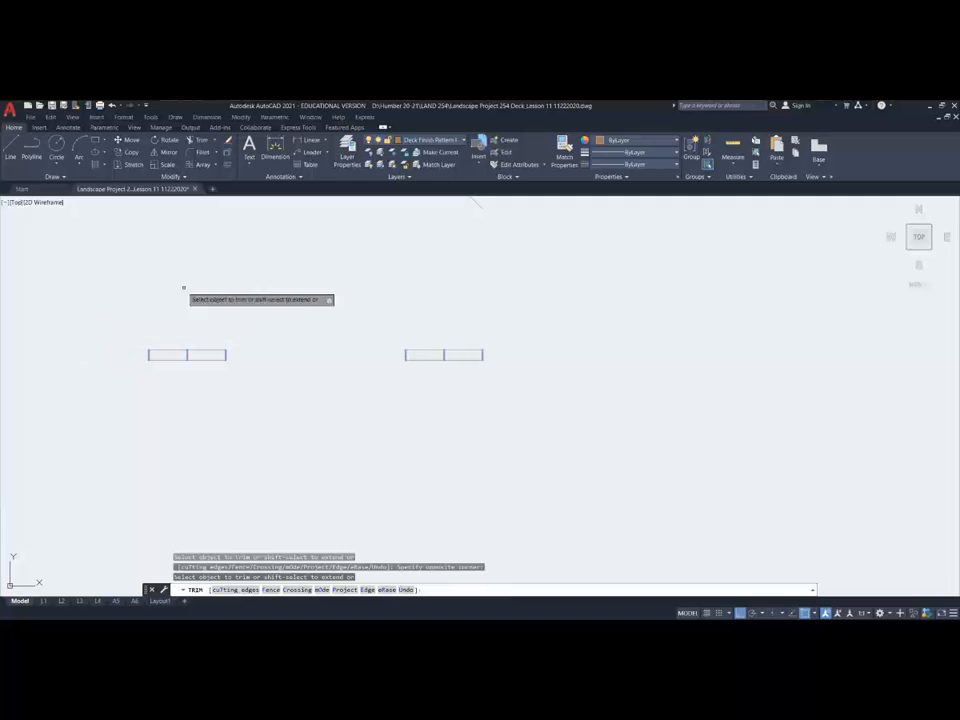
scroll(190, 284, "down", 2)
key("Escape")
Erase the leftover diagonal line above the trimmed planter slice.
scroll(240, 250, "down", 1)
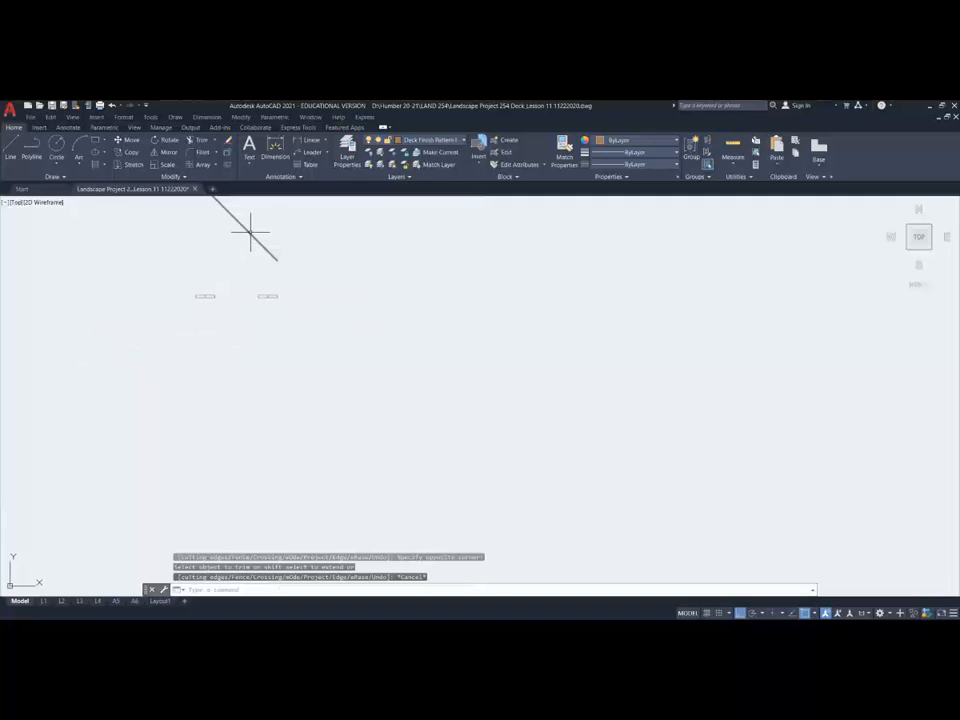
left_click(250, 233)
key("Delete")
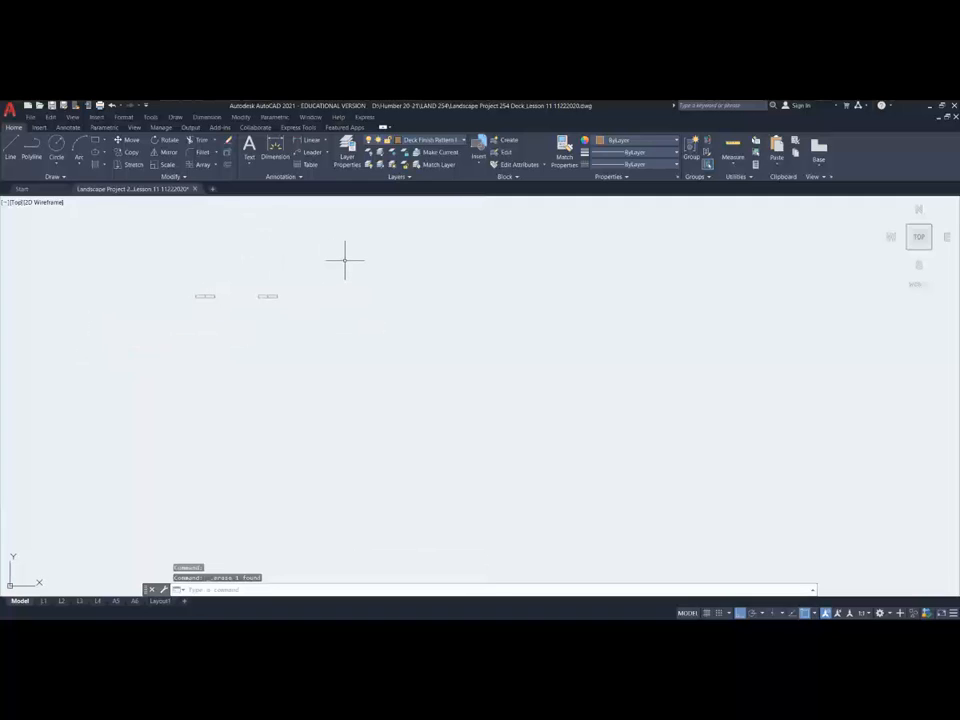
Copy the two red vertical footing centrelines beside the planter straight down, to below the trimmed planter slice.
scroll(346, 262, "down", 3)
middle_click_drag(340, 235, 332, 328)
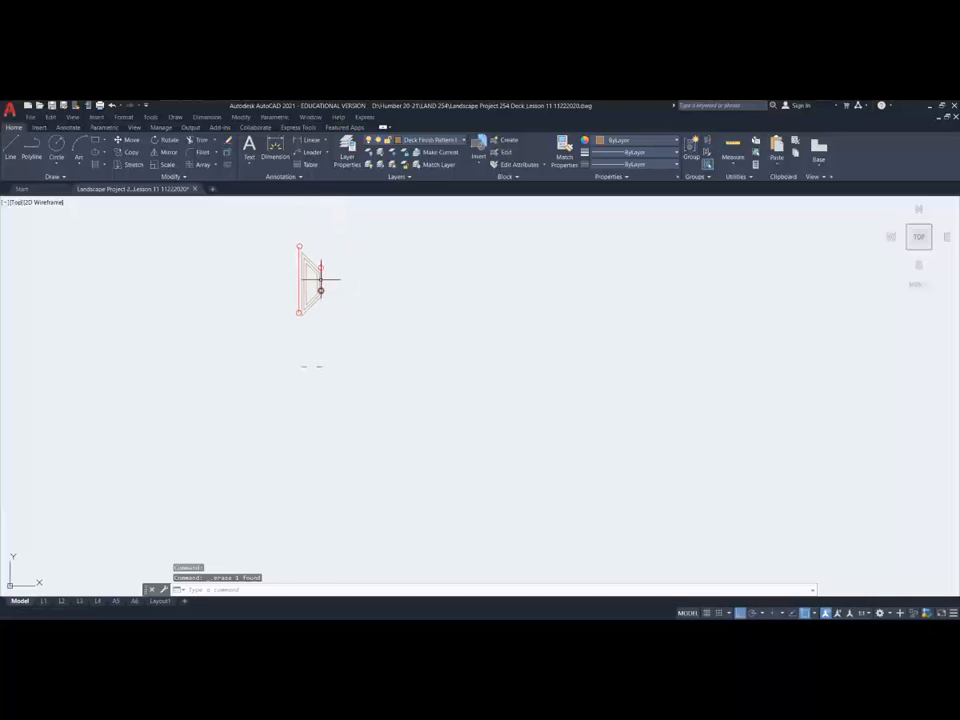
scroll(319, 271, "up", 4)
left_click(127, 152)
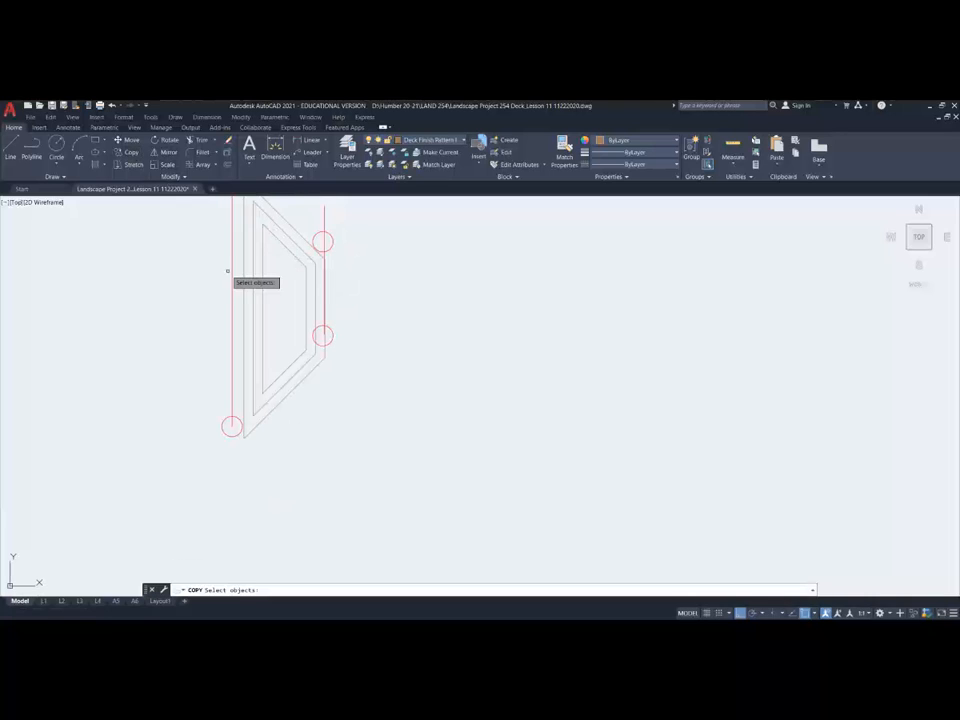
left_click(232, 282)
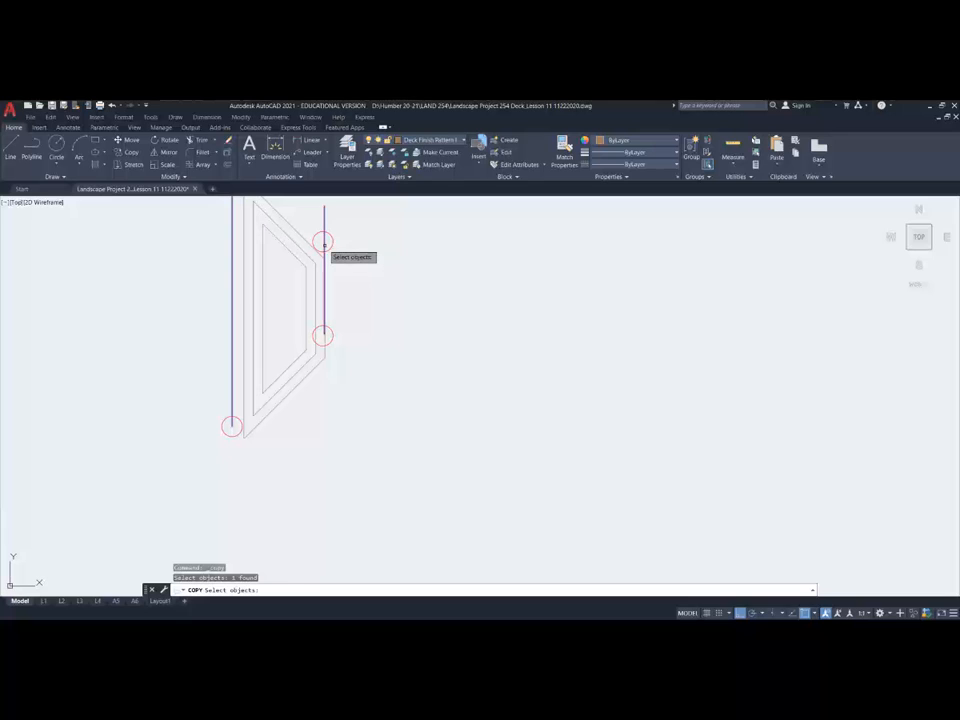
key("Return")
left_click(377, 273)
scroll(377, 273, "down", 5)
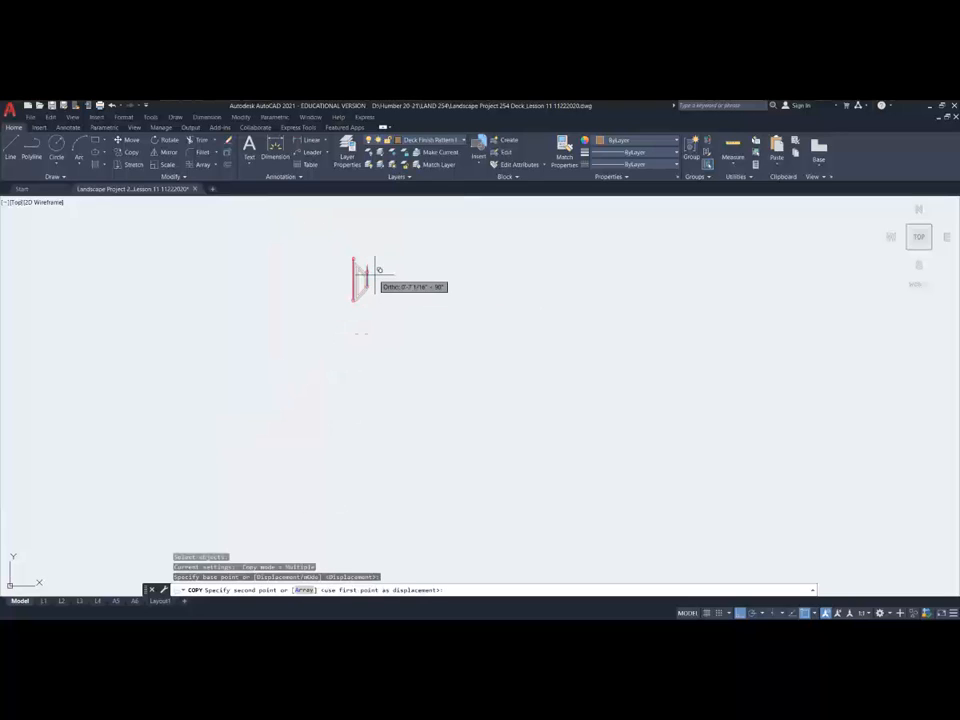
left_click(408, 370)
key("Escape")
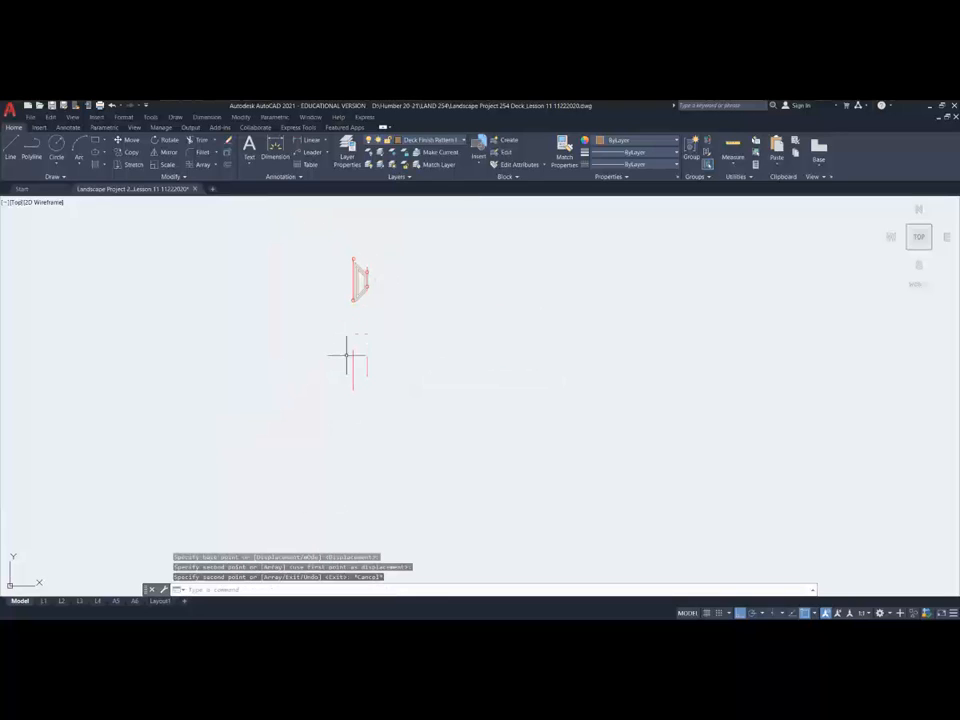
Select the elevation's right-hand footing for copying, with its post base, beams, nearby decking, deck underside line, ground lines and centreline.
scroll(315, 341, "down", 3)
middle_click_drag(320, 340, 520, 453)
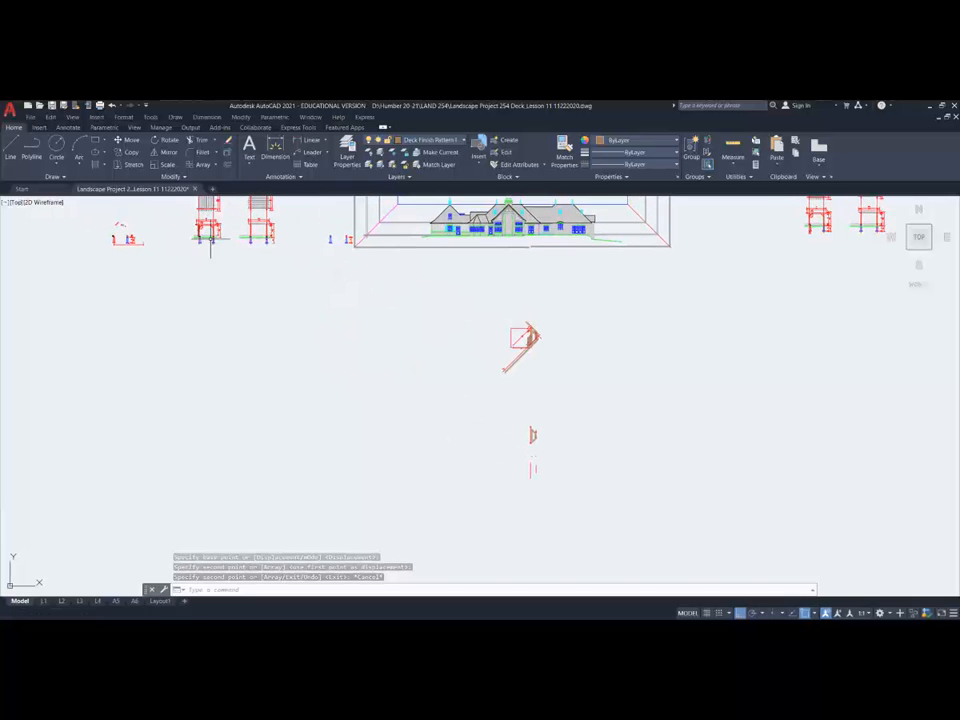
scroll(208, 224, "up", 6)
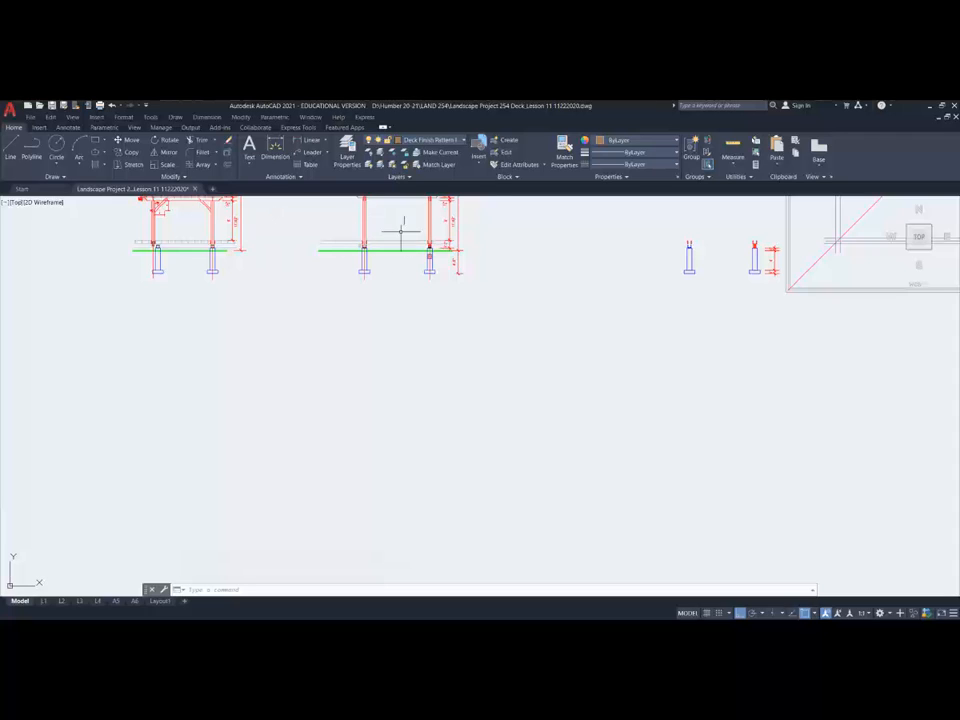
scroll(398, 228, "up", 6)
scroll(351, 246, "up", 2)
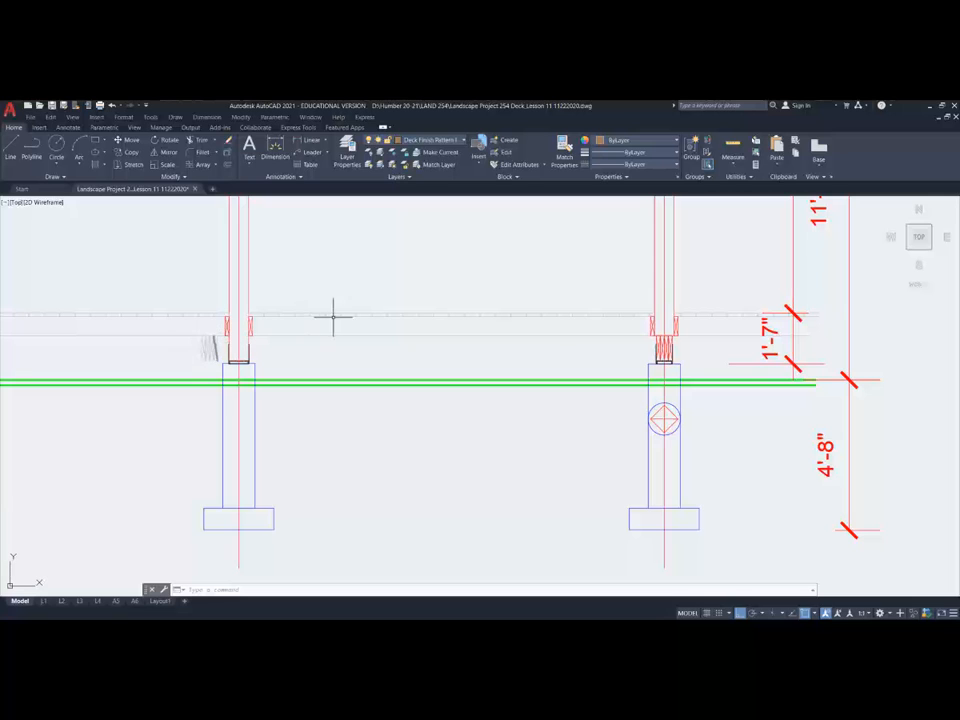
middle_click_drag(704, 353, 508, 306)
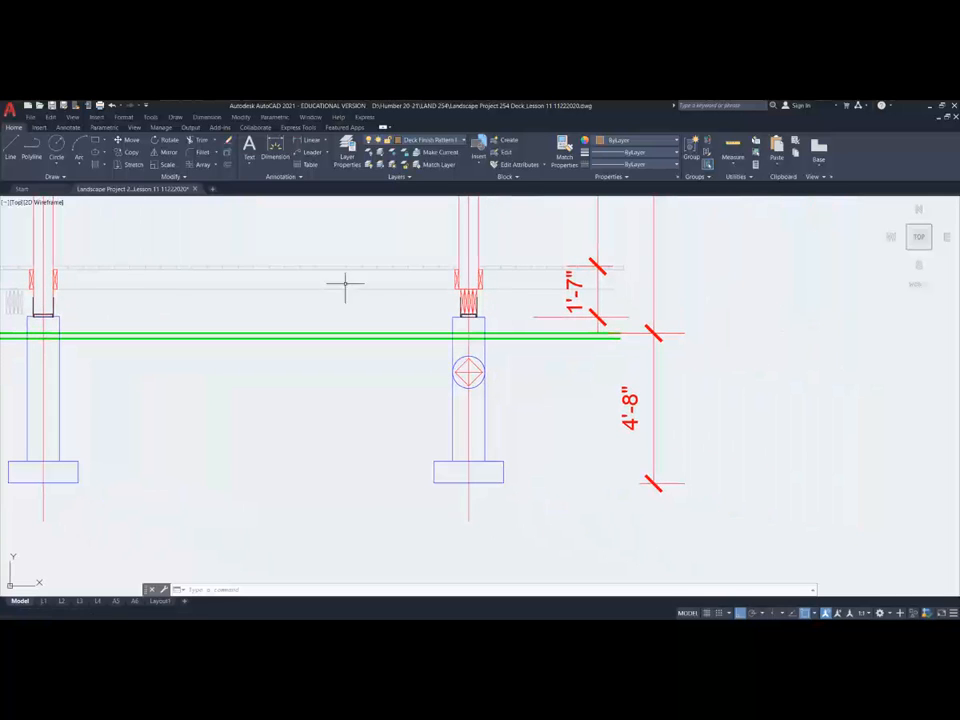
left_click(131, 153)
left_click(377, 227)
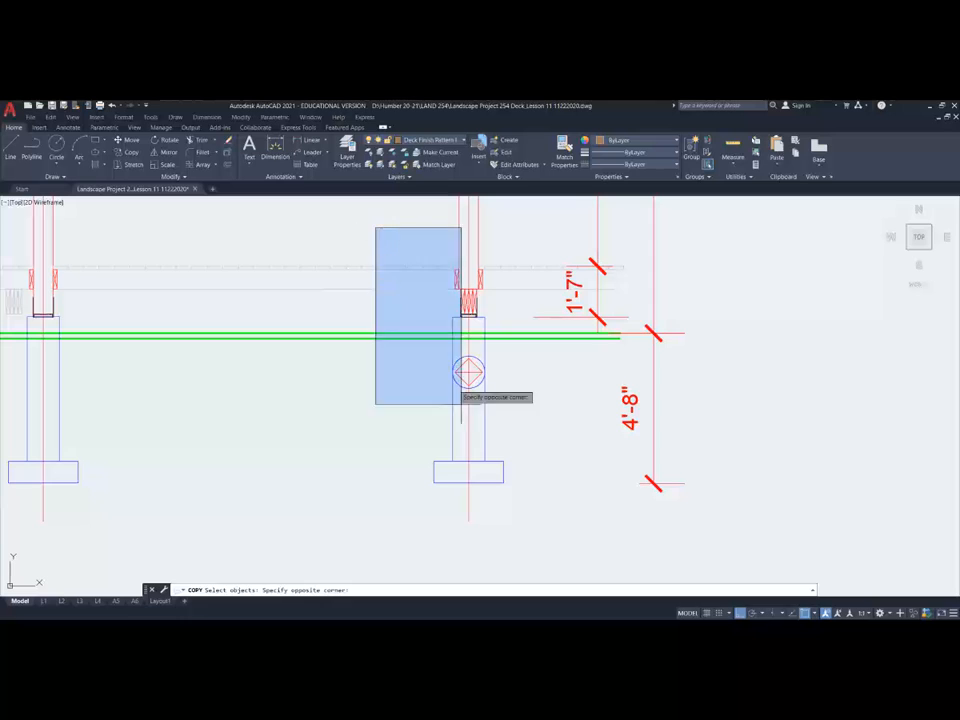
left_click(538, 520)
left_click(501, 355)
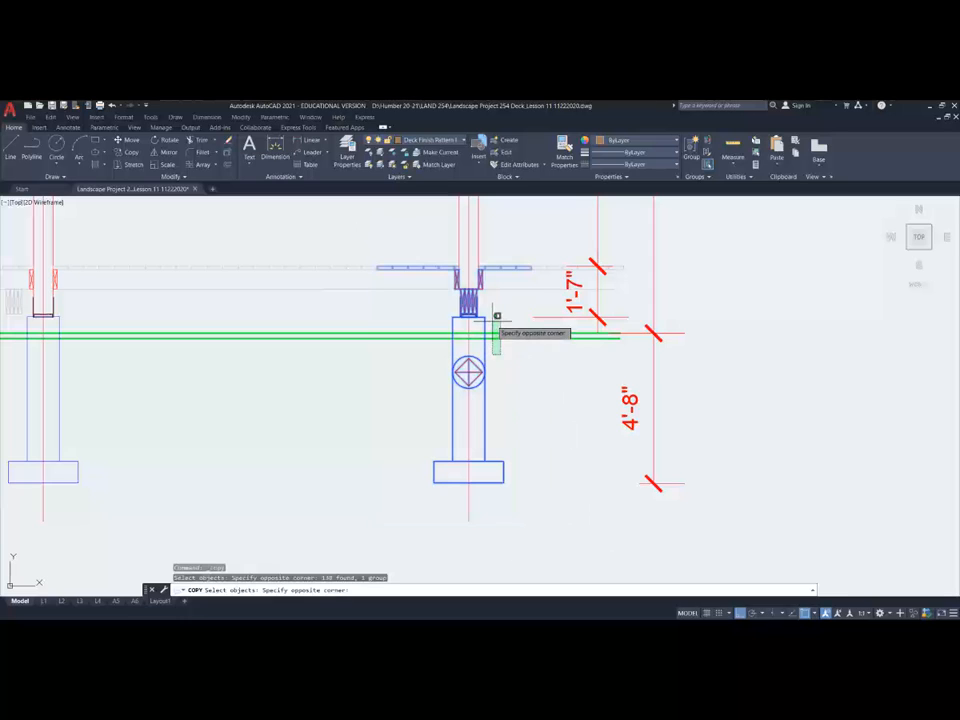
left_click(492, 320)
left_click(503, 297)
left_click(499, 269)
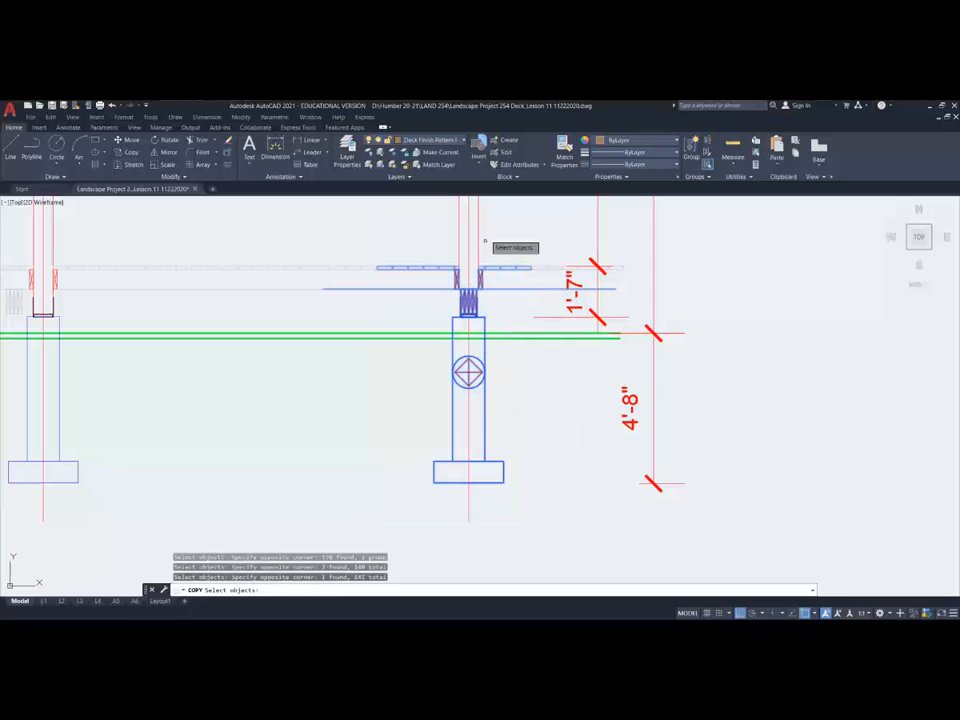
left_click(489, 244)
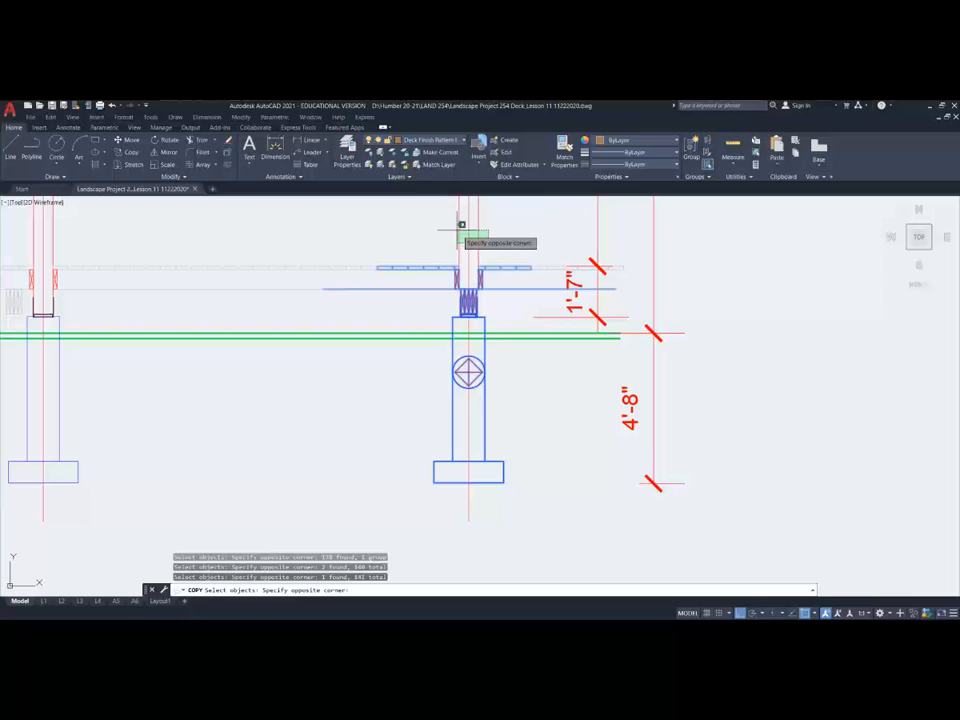
left_click(518, 249)
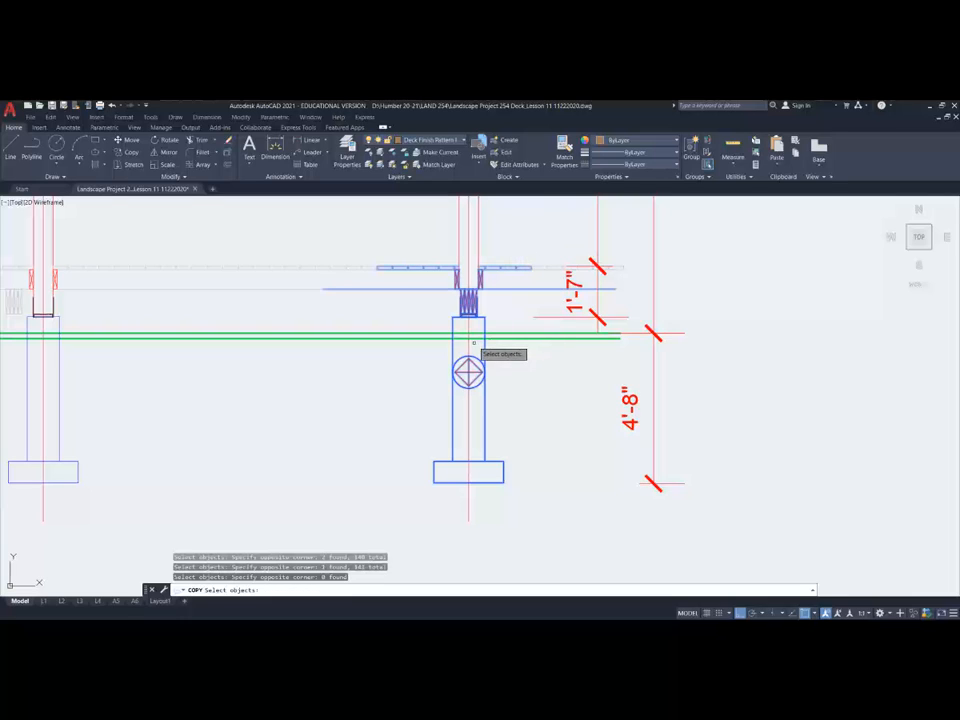
left_click(469, 342)
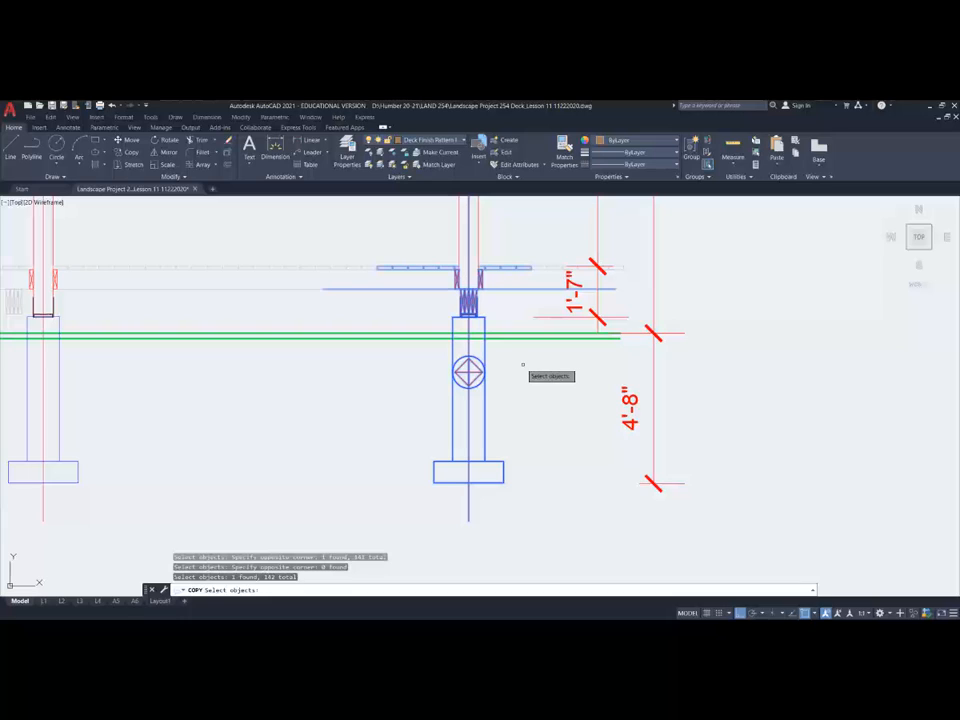
Remove the circle-and-diamond symbol on the footing from the copy selection and accept the remaining objects.
type("r")
key("Return")
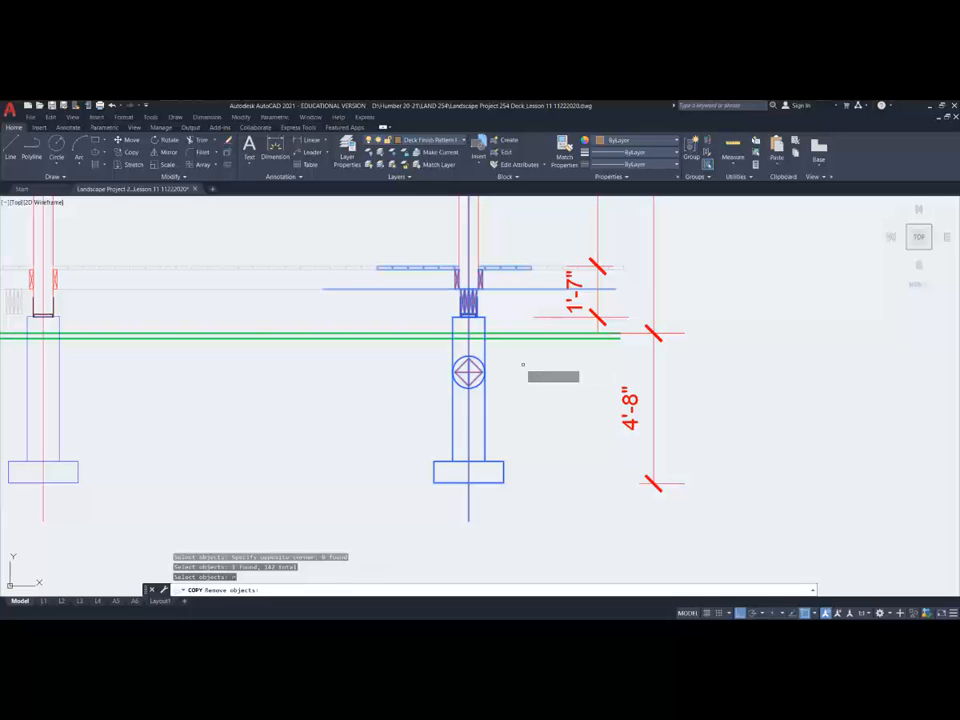
left_click(441, 353)
left_click(538, 397)
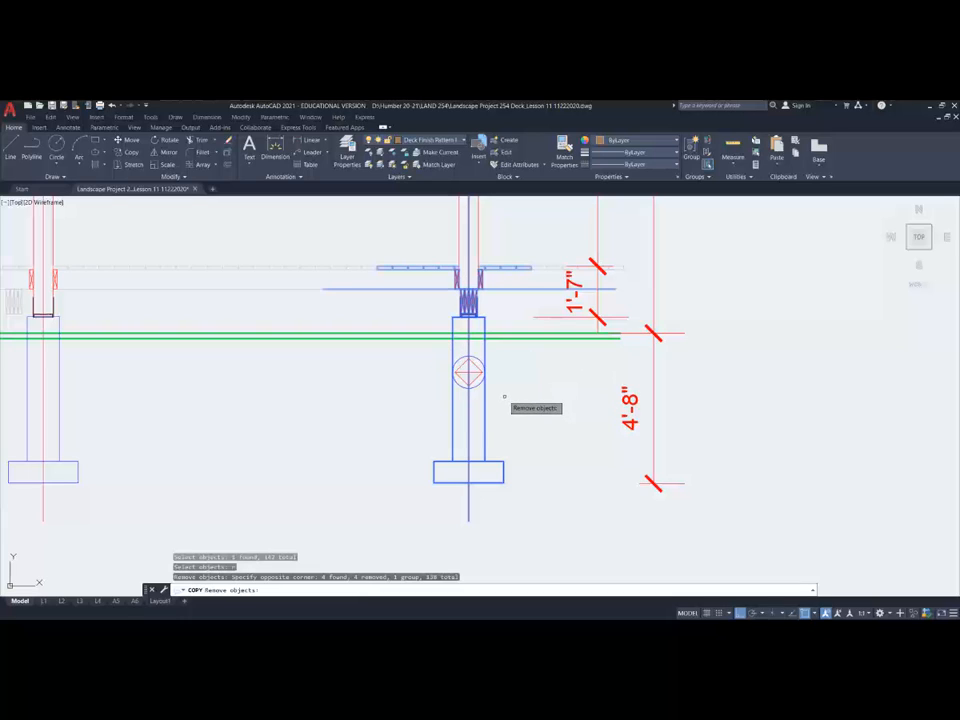
key("Return")
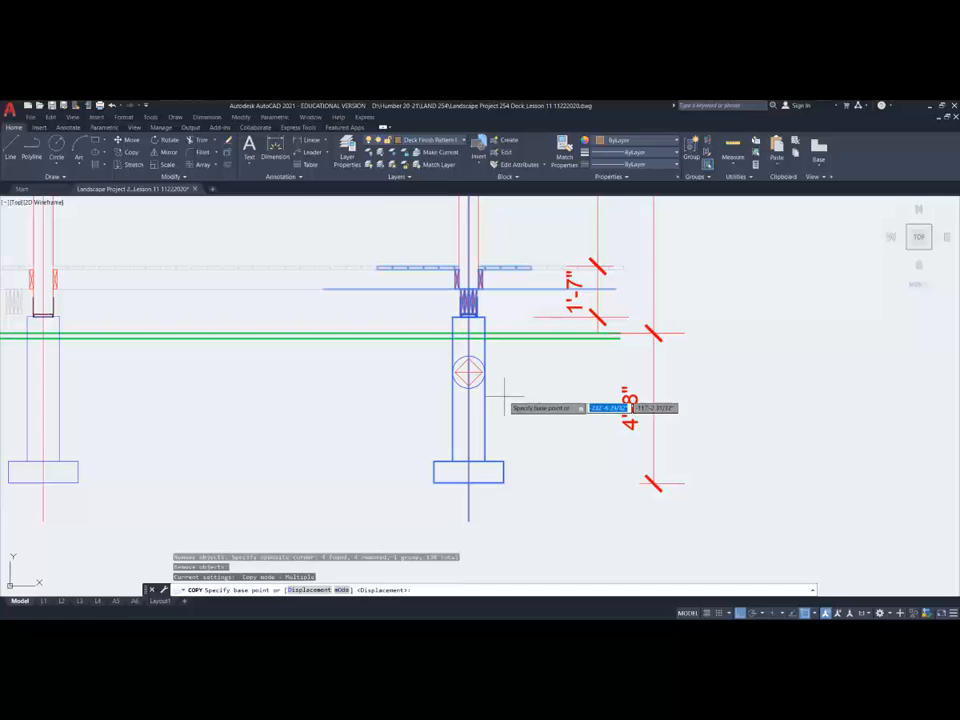
Copy the selection from the pier's lower right corner to below the planter's copied centrelines, with Ortho off.
left_click(484, 461)
scroll(487, 445, "down", 5)
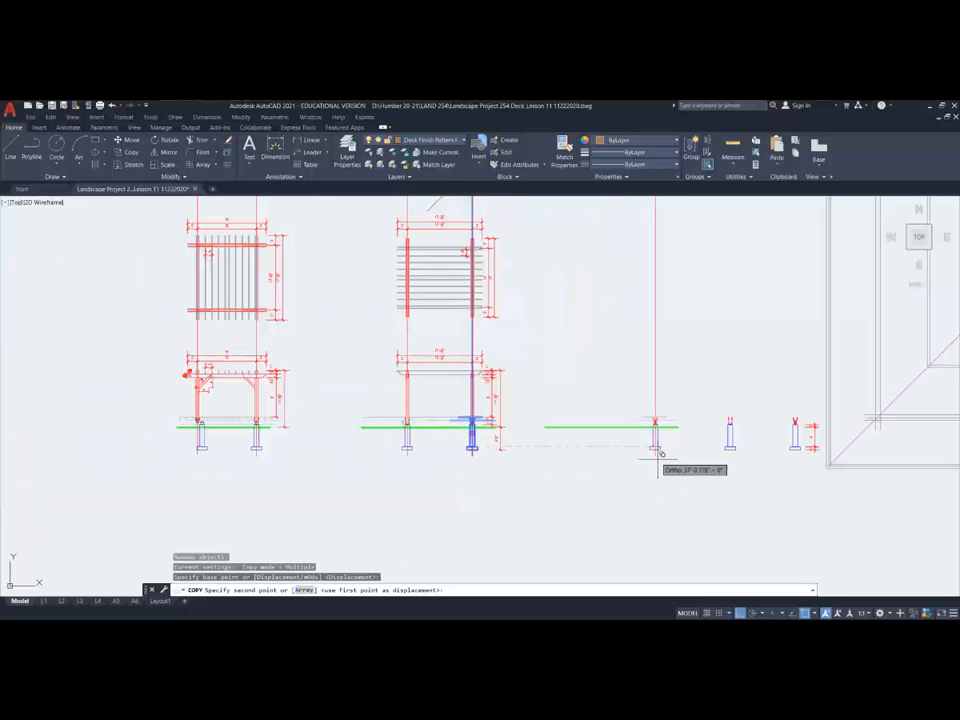
middle_click_drag(658, 454, 338, 292)
middle_click_drag(679, 403, 56, 43)
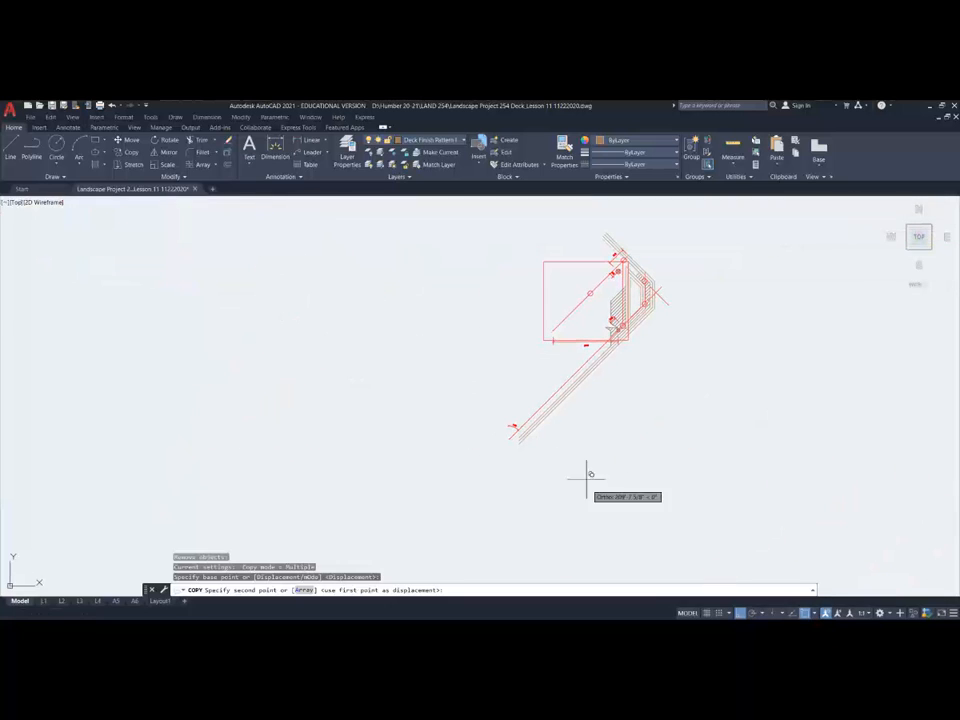
scroll(585, 470, "down", 5)
middle_click_drag(504, 236, 487, 190)
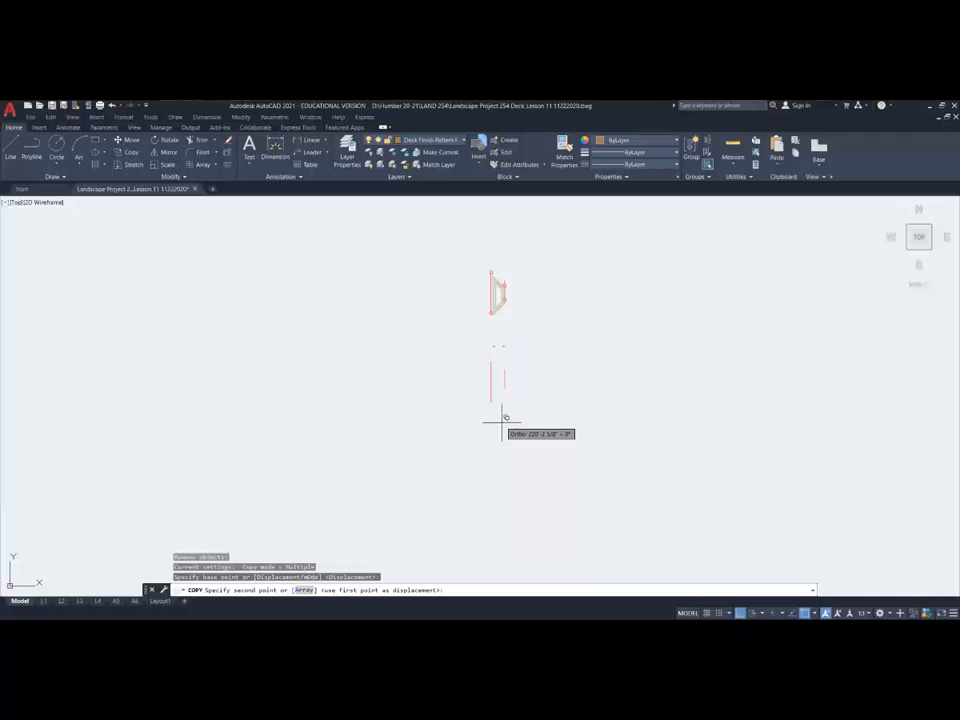
key("F8")
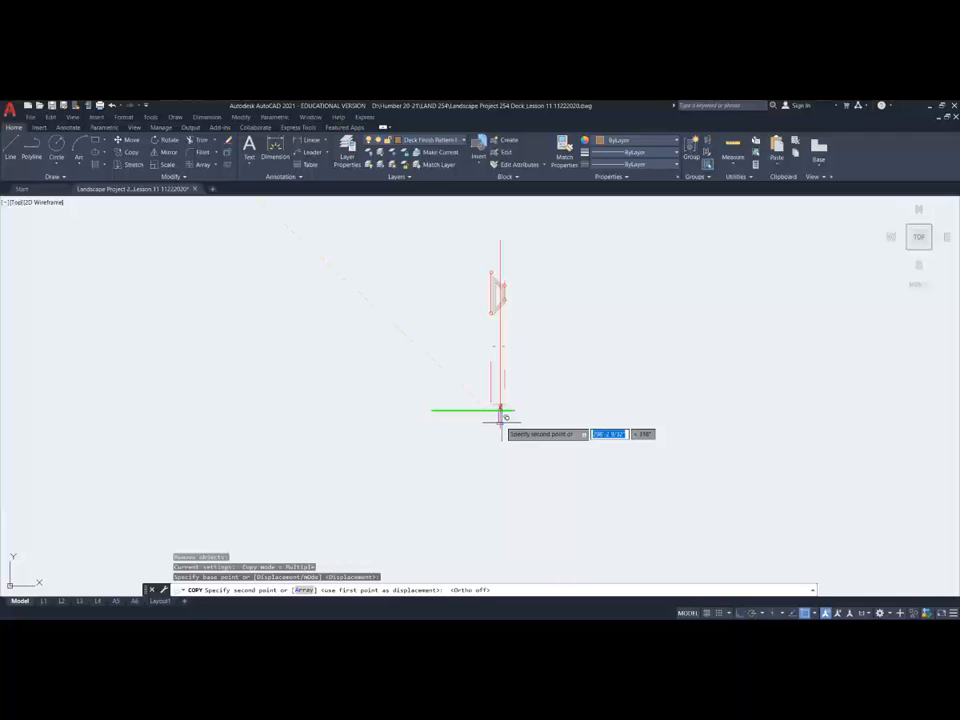
scroll(488, 420, "up", 6)
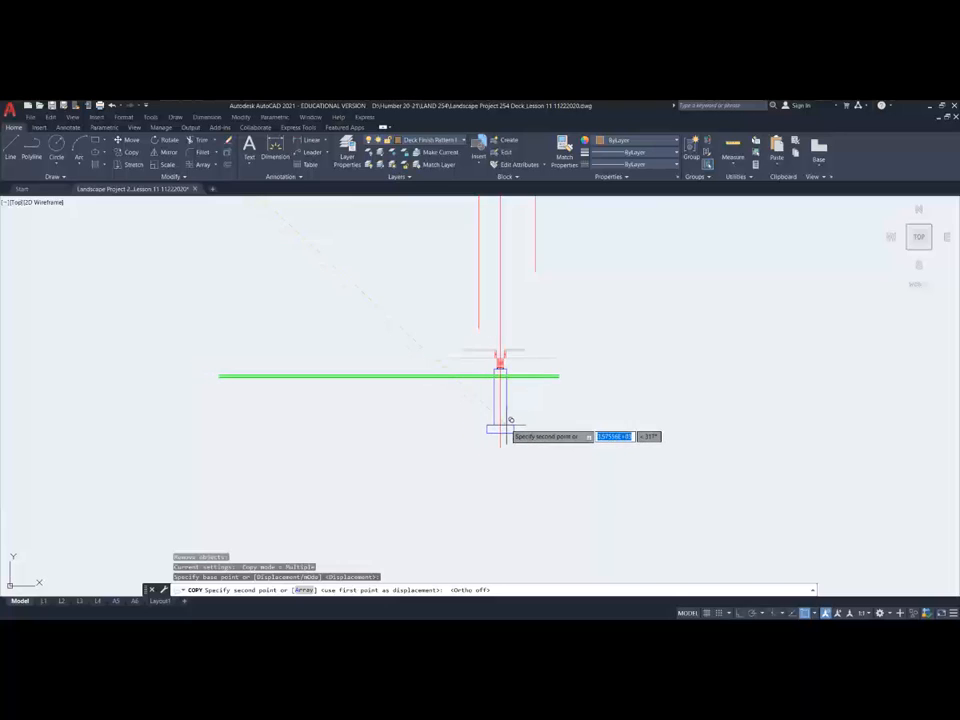
left_click(506, 425)
key("Escape")
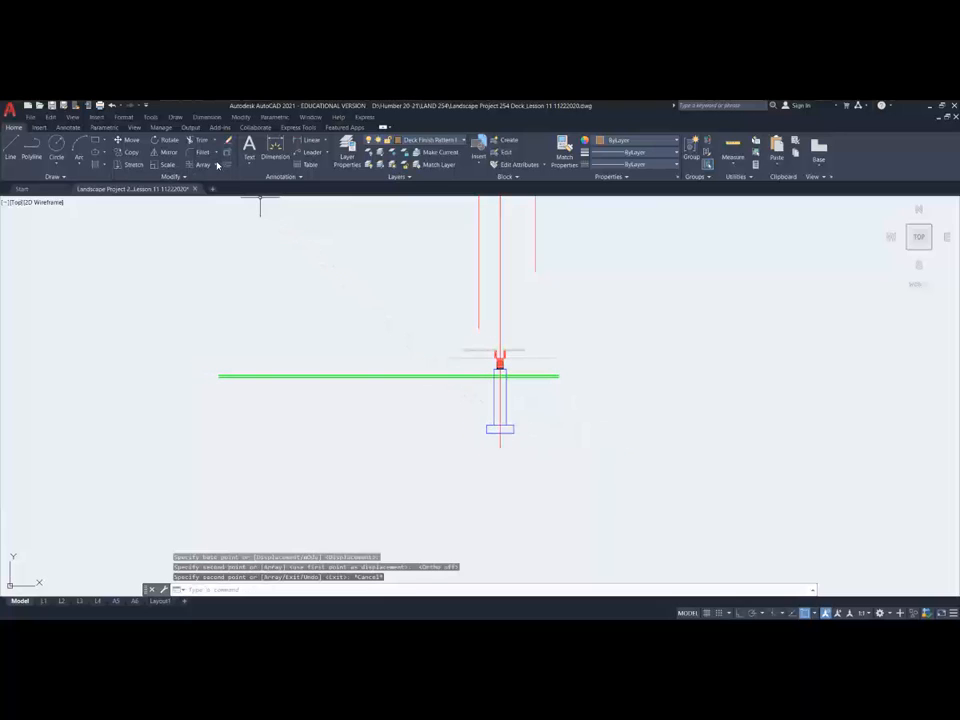
Move the copied deck footing section from a nearest point on its centreline to perpendicular on the left-hand copied planter centreline.
left_click(128, 140)
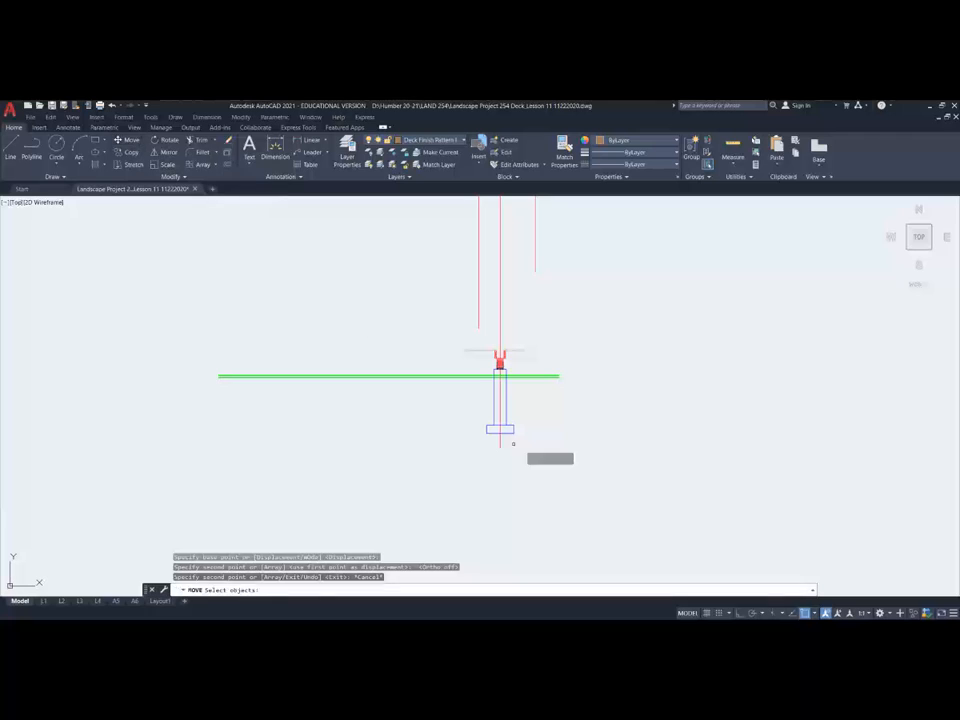
left_click(583, 466)
left_click(451, 343)
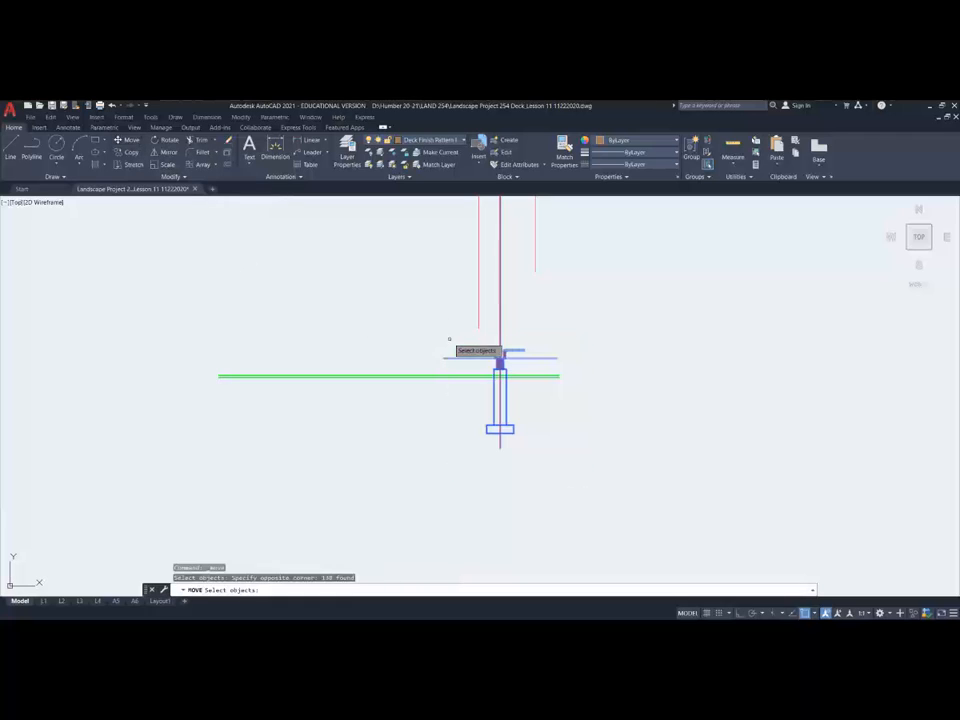
key("Return")
right_click(505, 342, "shift")
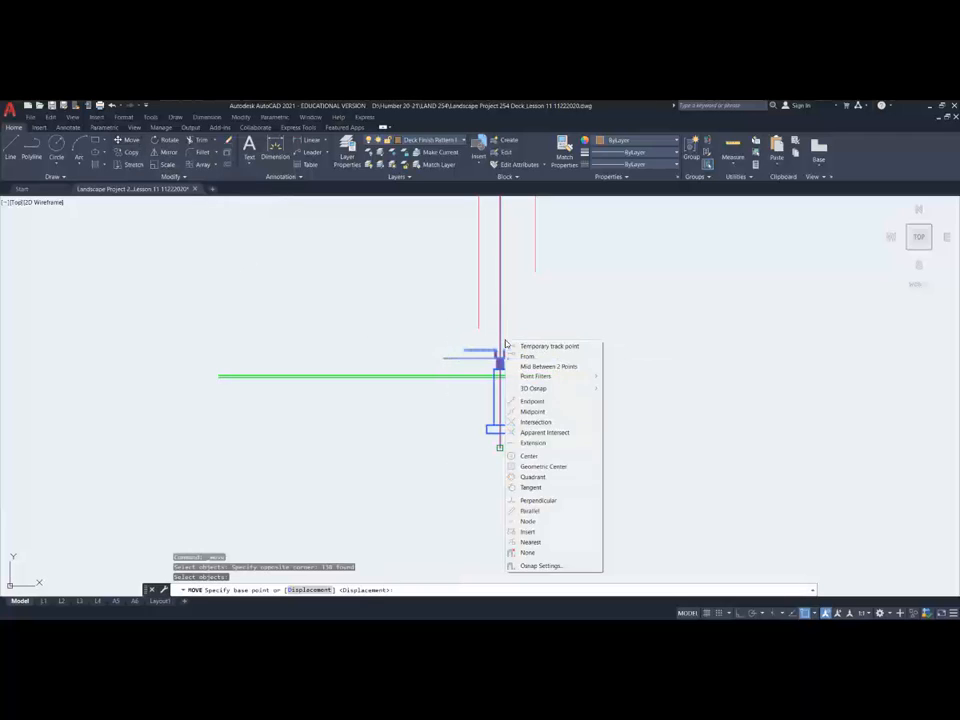
left_click(530, 542)
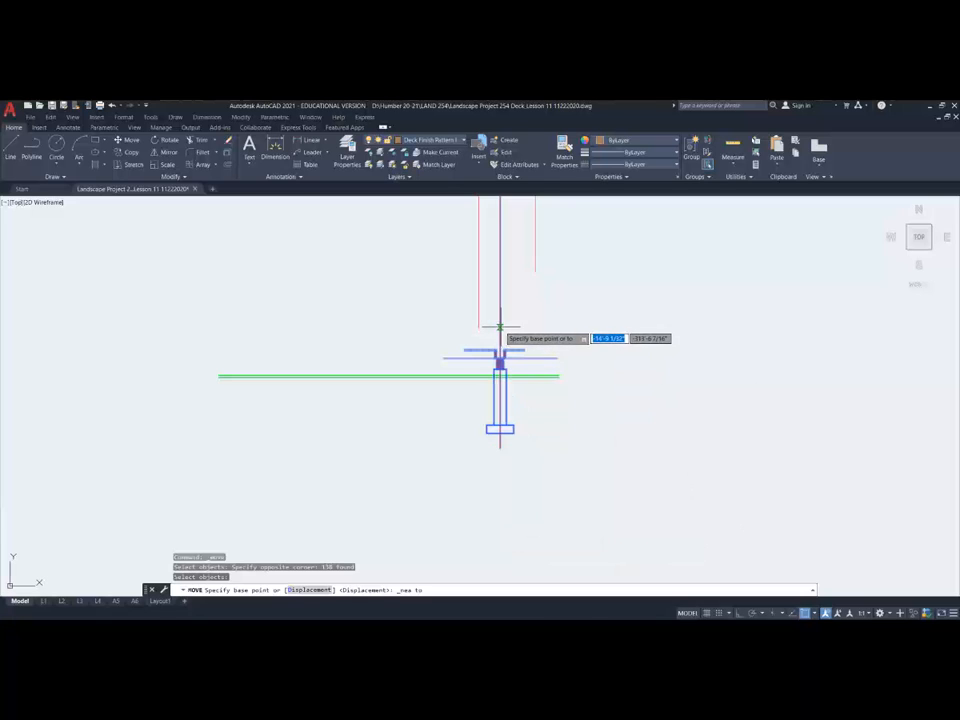
left_click(501, 324)
right_click(503, 324, "shift")
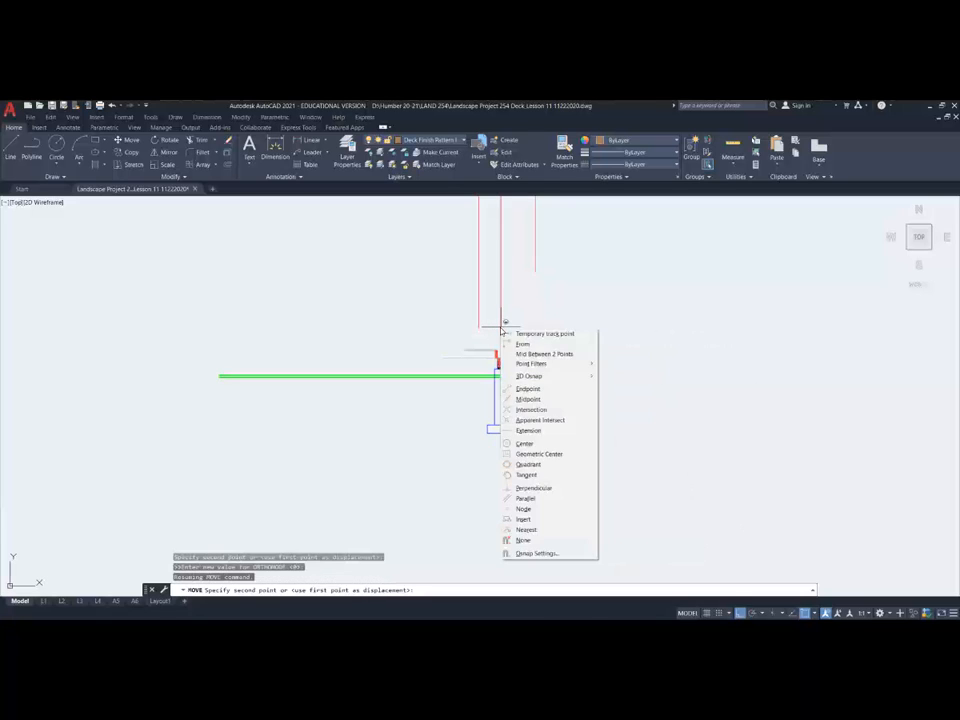
left_click(533, 488)
mouse_move(496, 375)
middle_mouse_down()
mouse_move(486, 315)
mouse_move(510, 309)
mouse_move(474, 335)
middle_mouse_up()
left_click(490, 318)
scroll(509, 320, "down", 3)
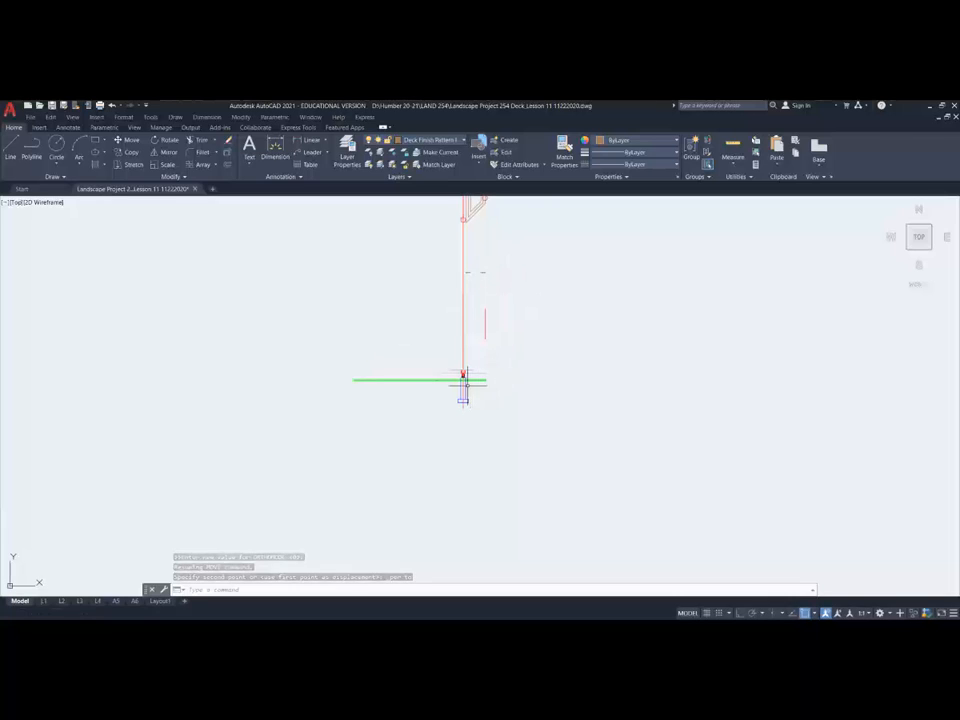
Select the aligned section's footing, pier, post base, built-up beam and centreline for copying, leaving out the joists, decking and ground lines.
scroll(465, 380, "up", 5)
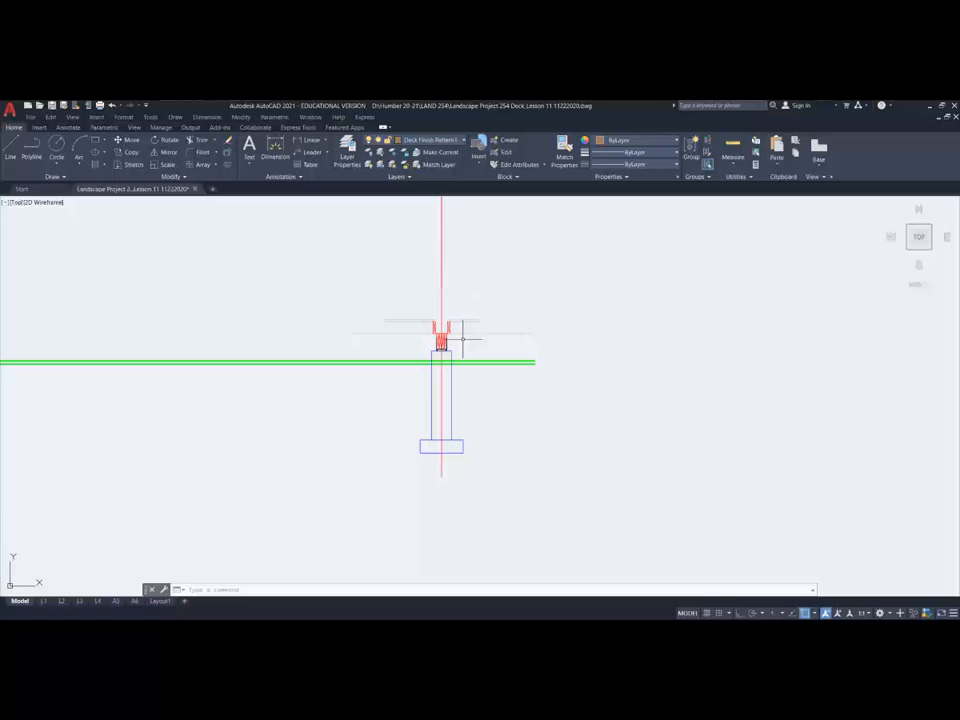
scroll(448, 331, "up", 3)
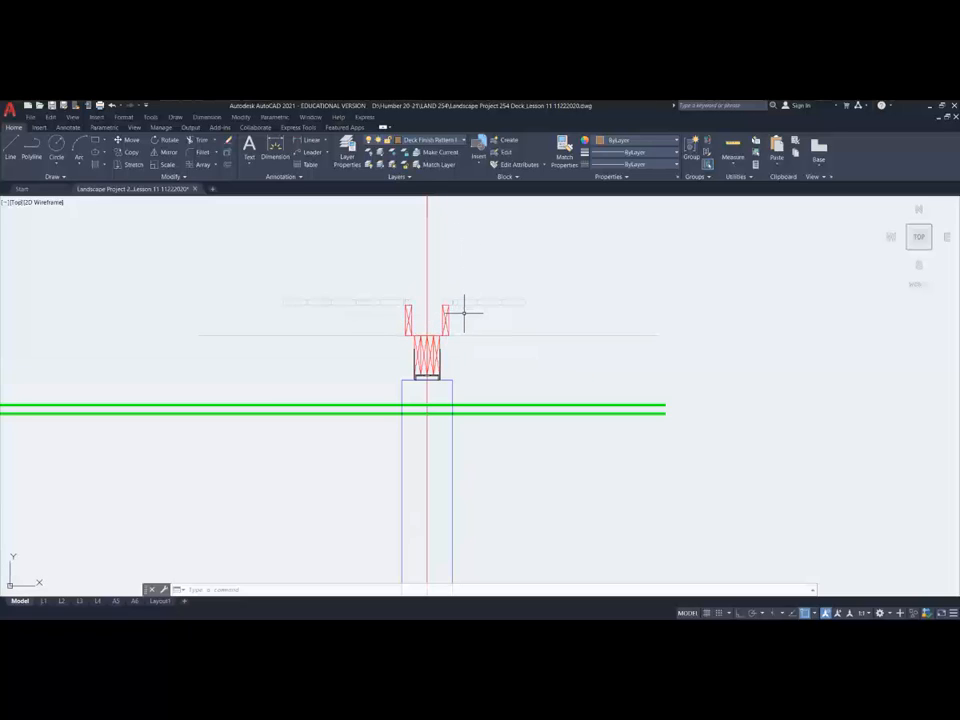
scroll(459, 298, "down", 4)
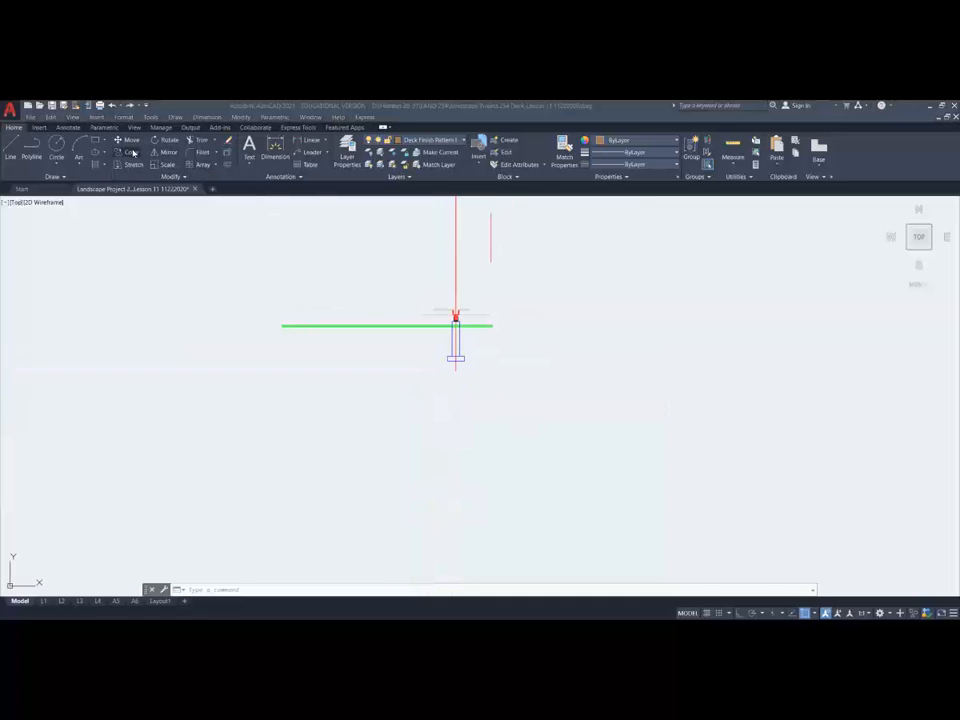
left_click(133, 152)
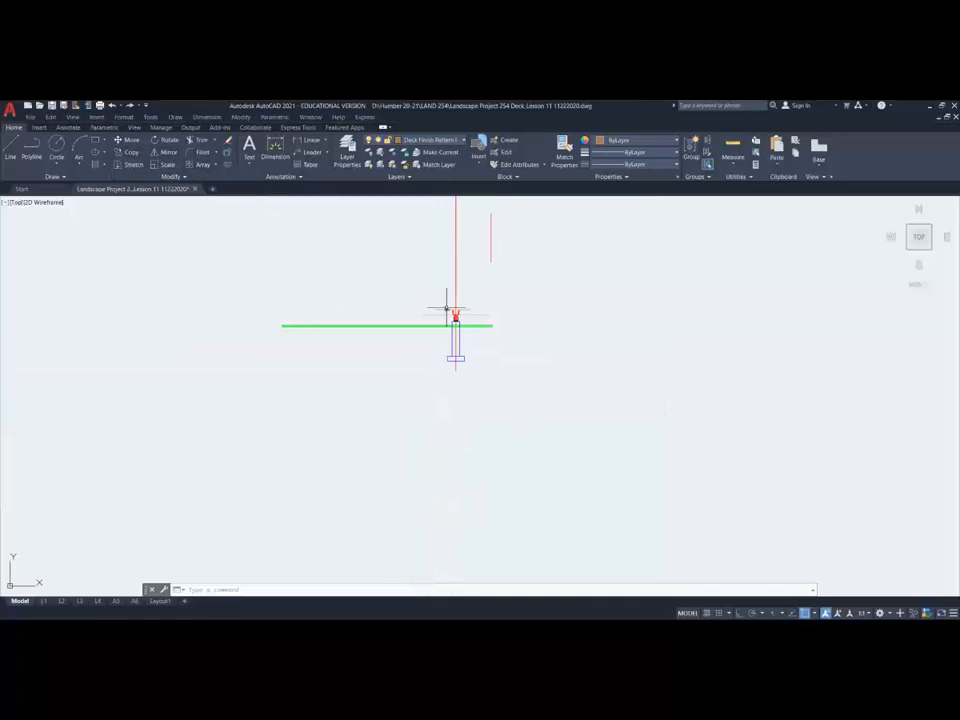
left_click(130, 153)
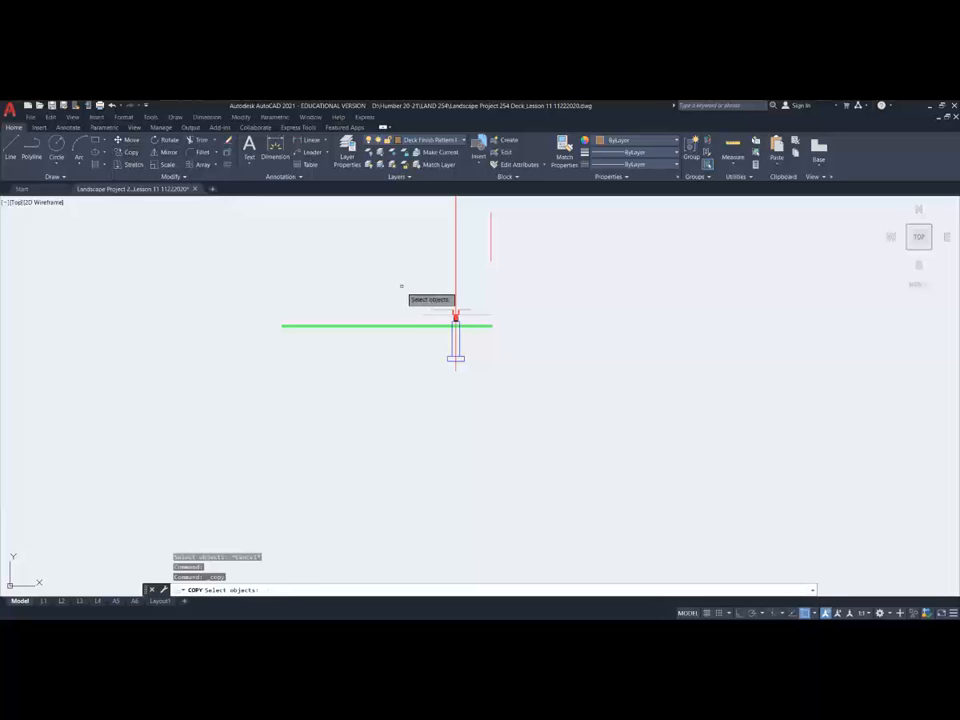
scroll(458, 318, "up", 4)
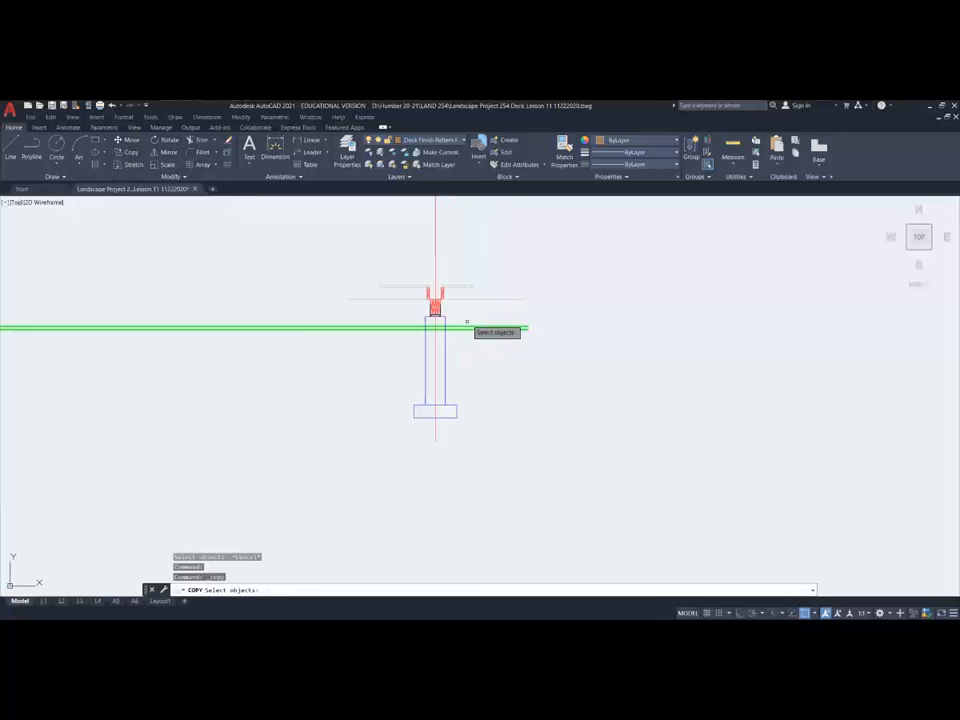
left_click(405, 293)
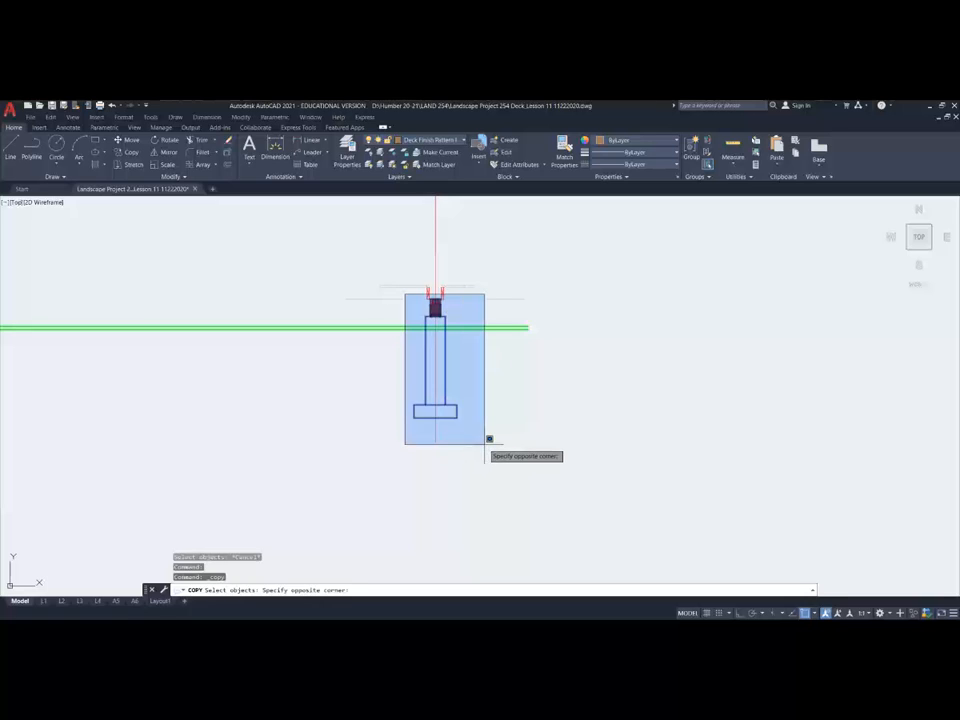
left_click(489, 439)
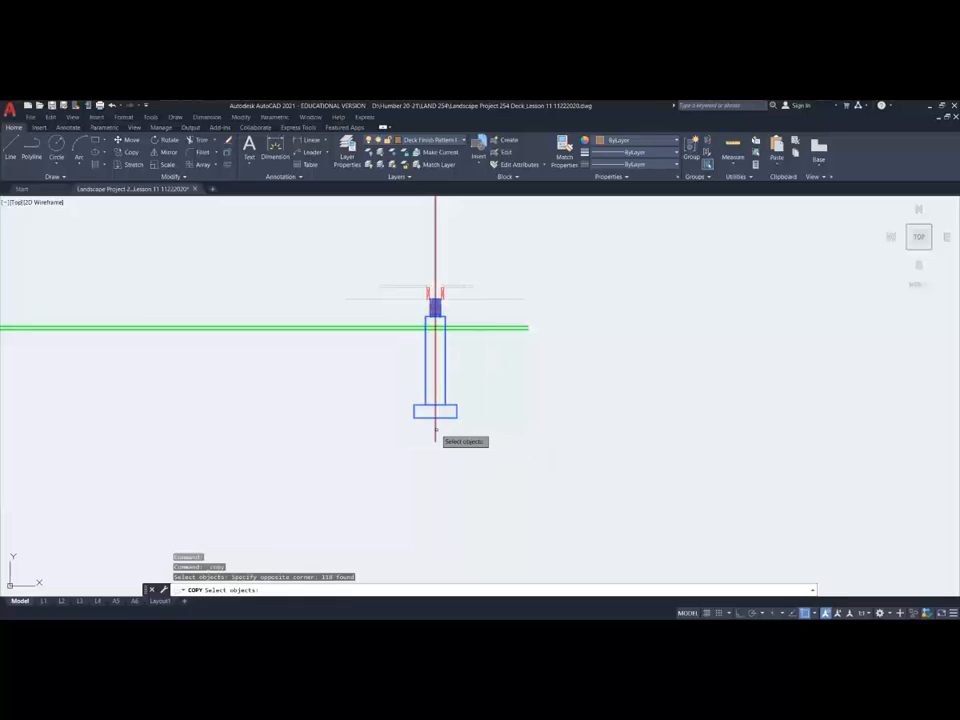
left_click(435, 430)
scroll(501, 407, "down", 4)
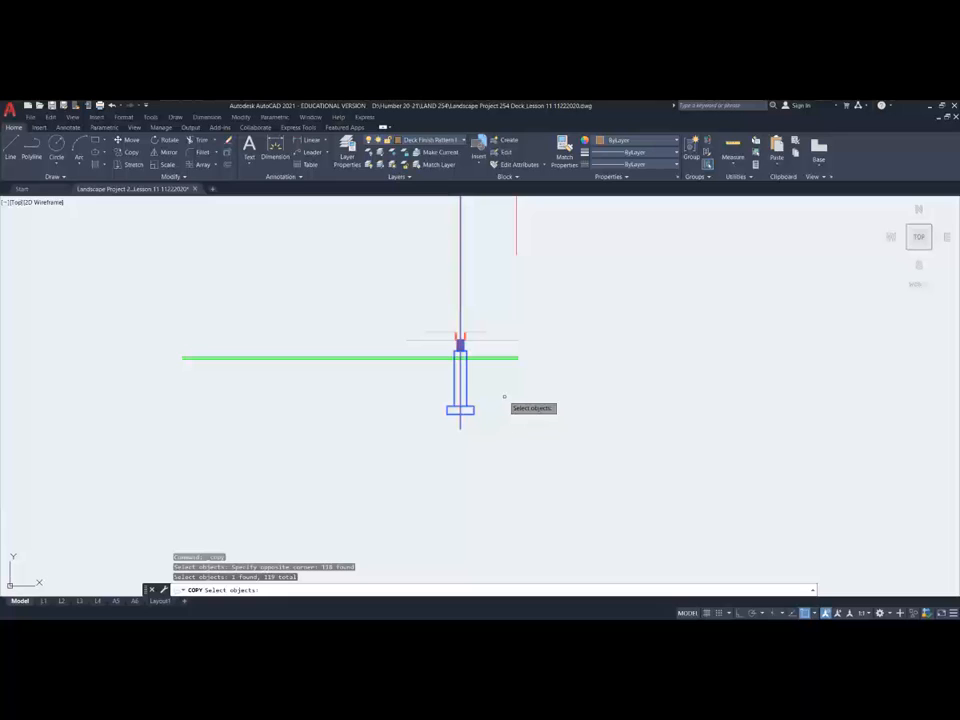
key("Return")
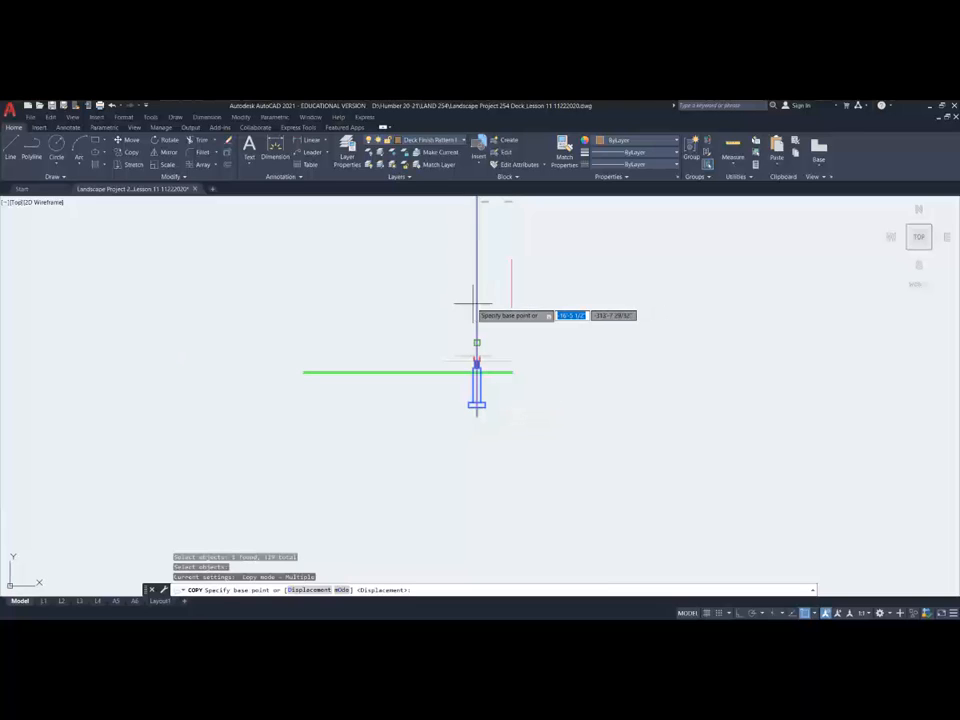
Copy the selected footing from a nearest point on its centreline to perpendicular on the right-hand planter centreline.
right_click(477, 306, "shift")
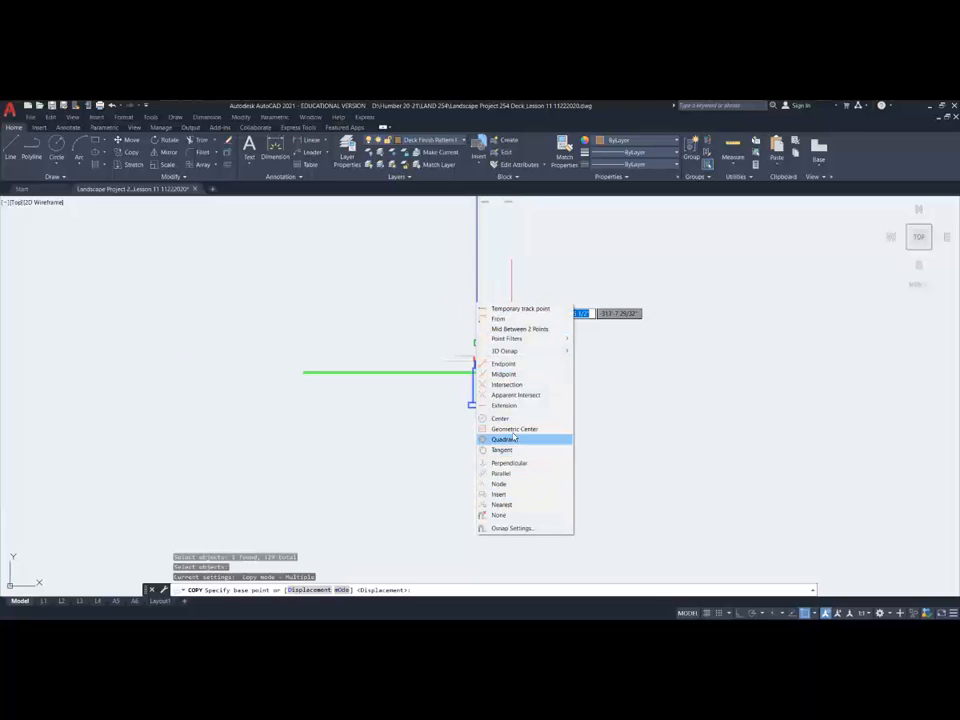
left_click(507, 505)
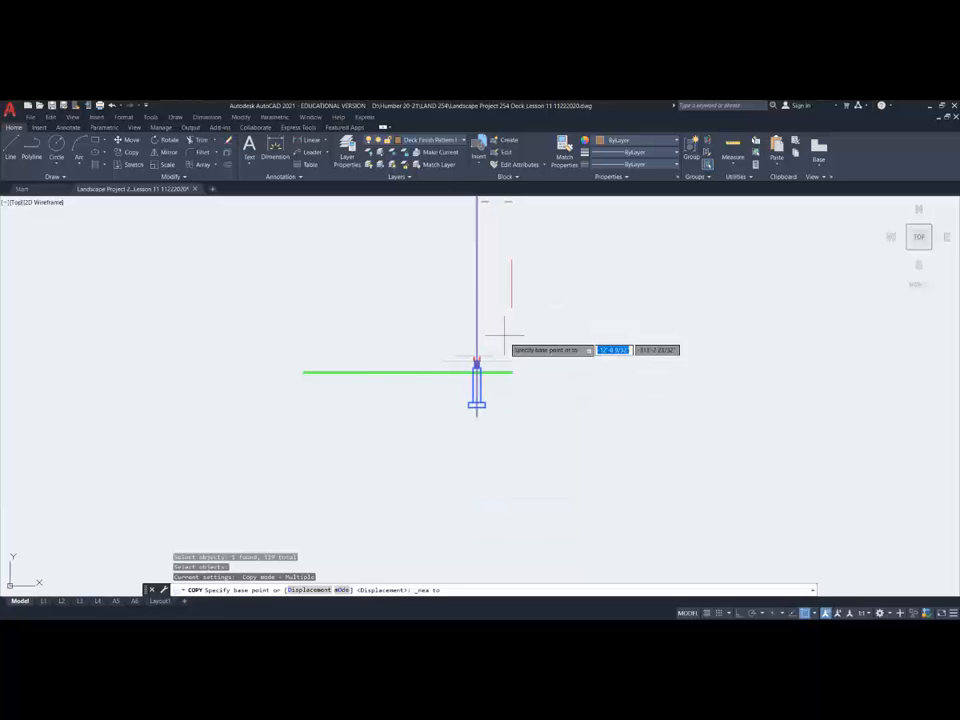
left_click(478, 294)
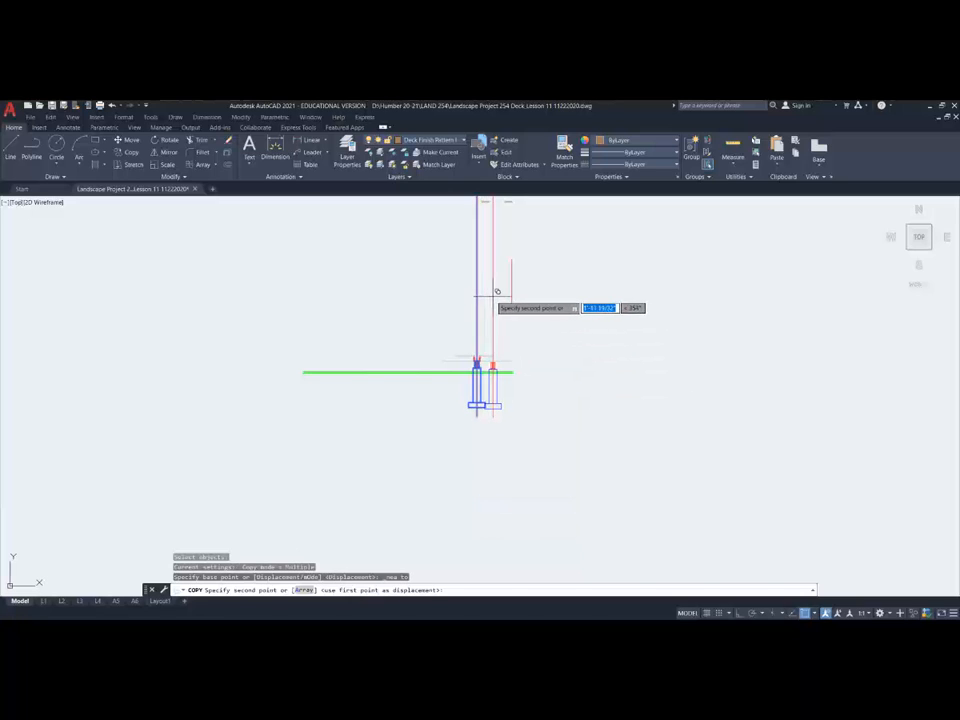
right_click(497, 292, "shift")
left_click(543, 459)
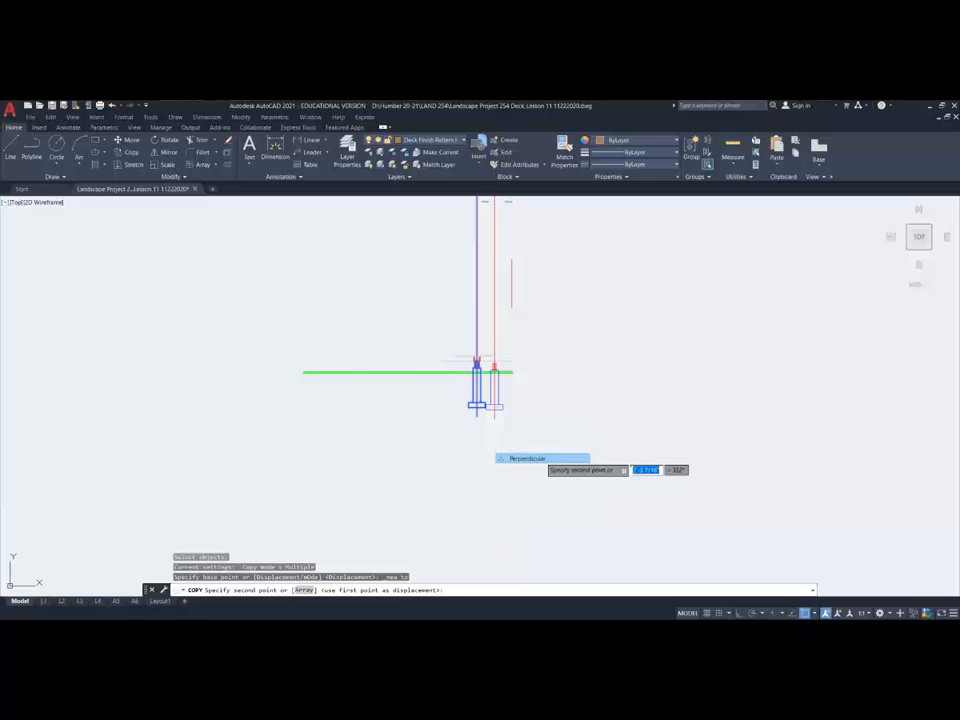
left_click(512, 290)
key("Escape")
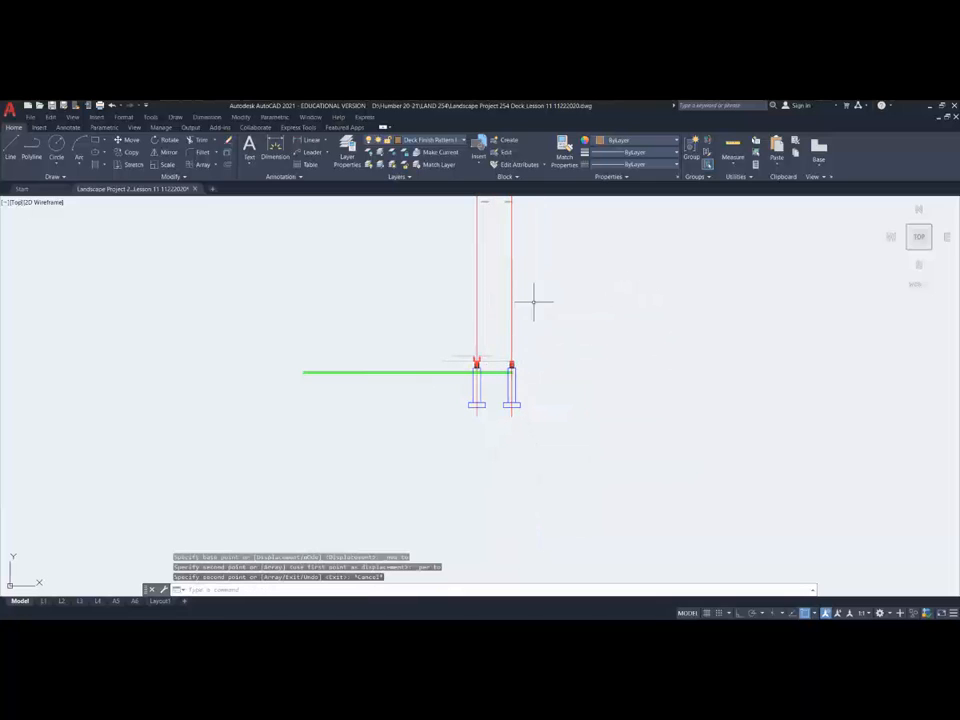
Draw a tall rectangle 5.5 inches wide between the two centrelines, below the left-hand pair of planter boards.
middle_click_drag(499, 253, 471, 345)
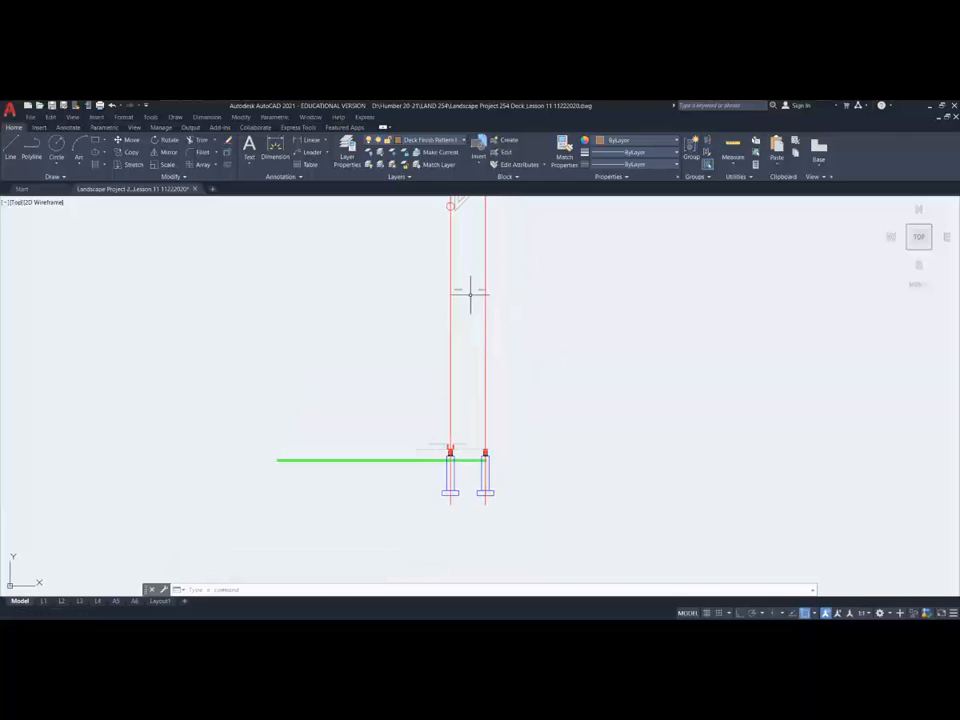
scroll(470, 291, "up", 4)
scroll(470, 292, "up", 4)
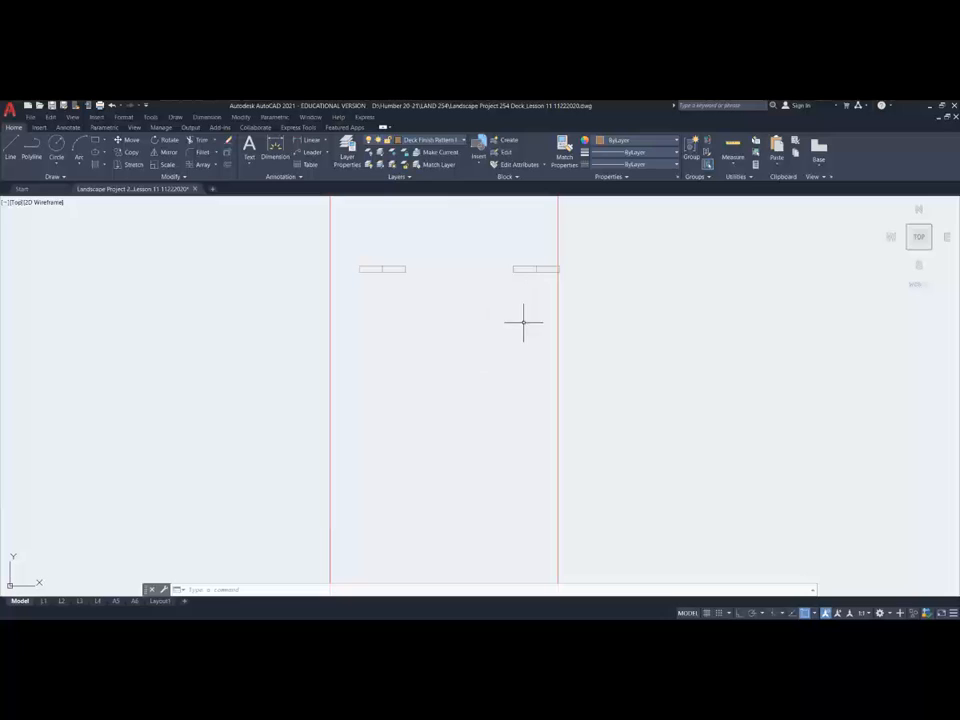
scroll(494, 321, "down", 2)
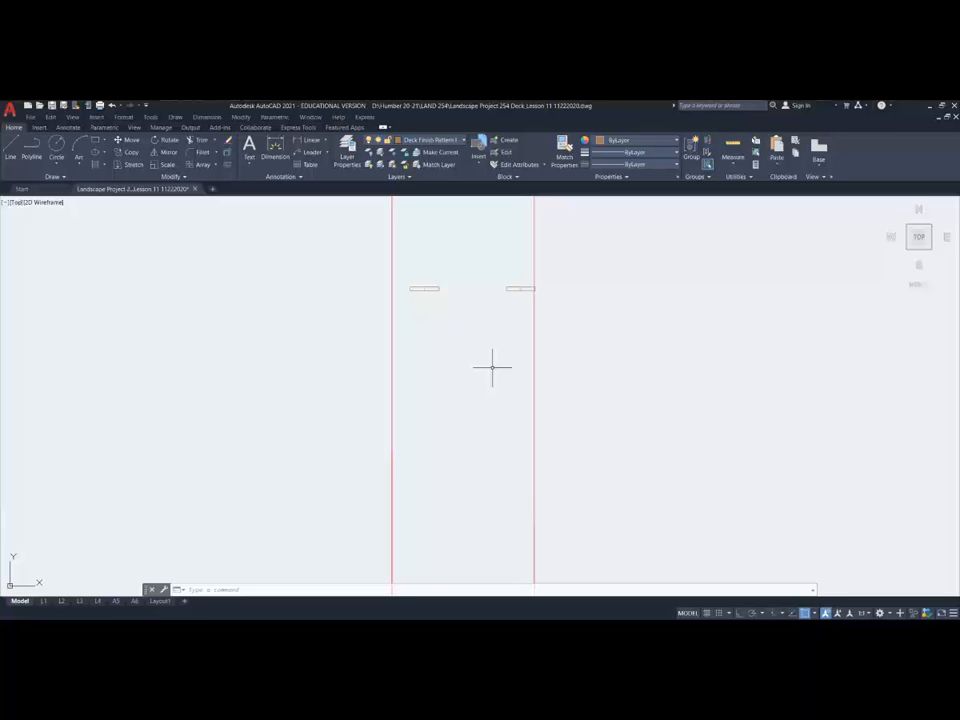
left_click(96, 142)
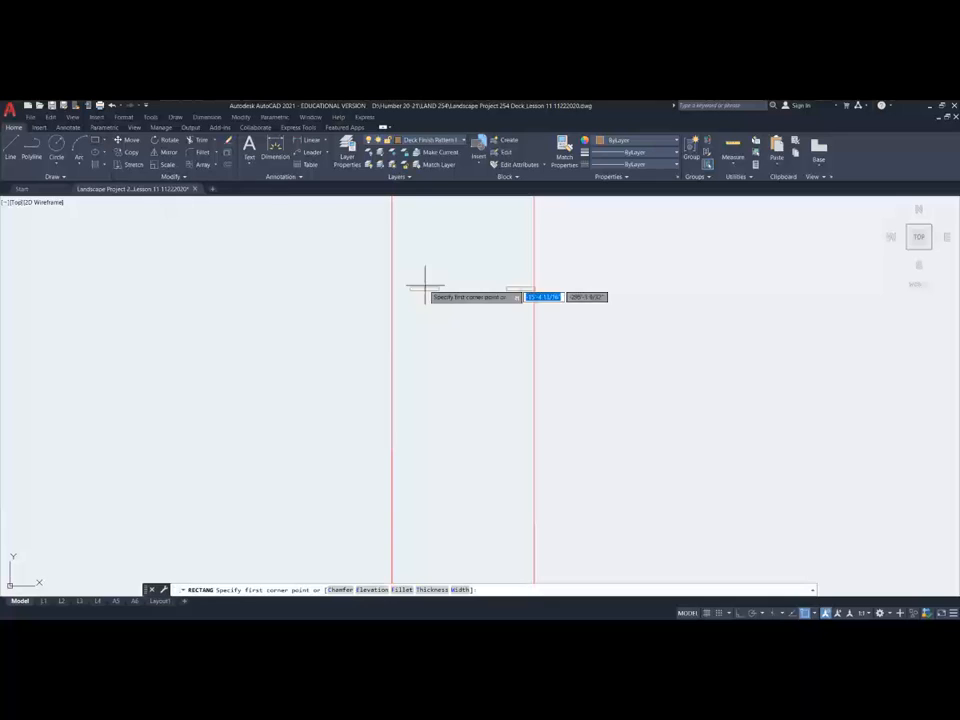
left_click(422, 390)
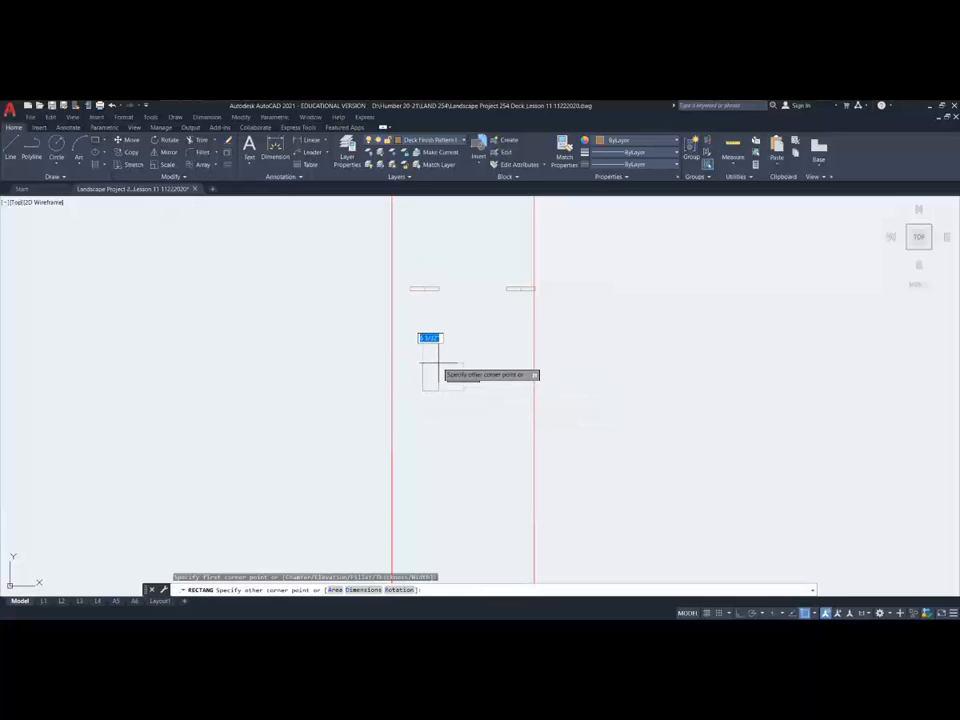
key("F8")
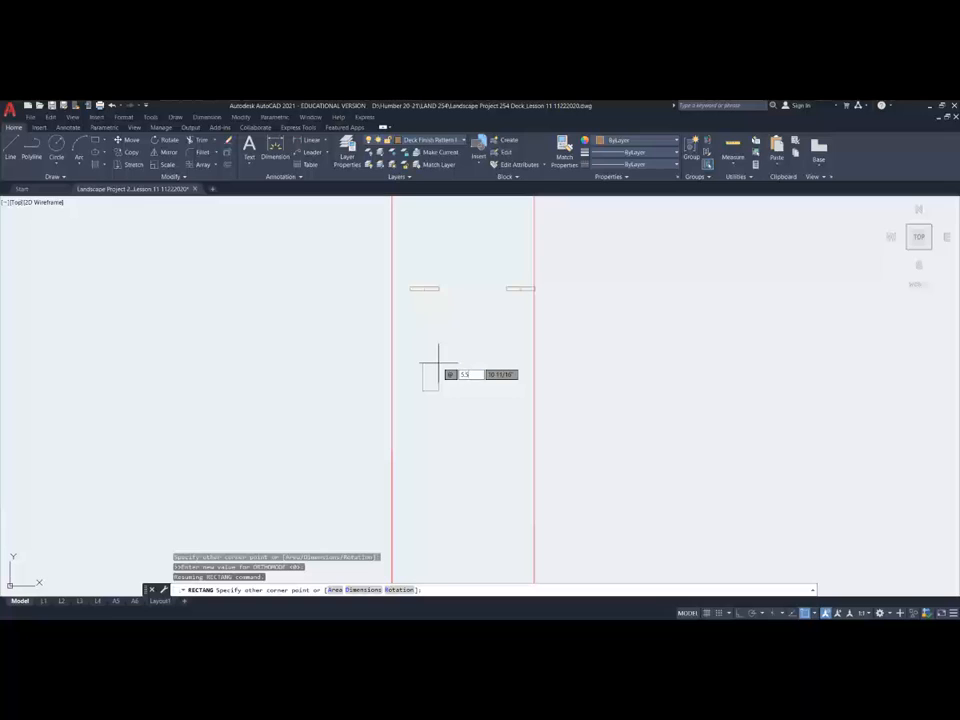
type("53")
key("Tab")
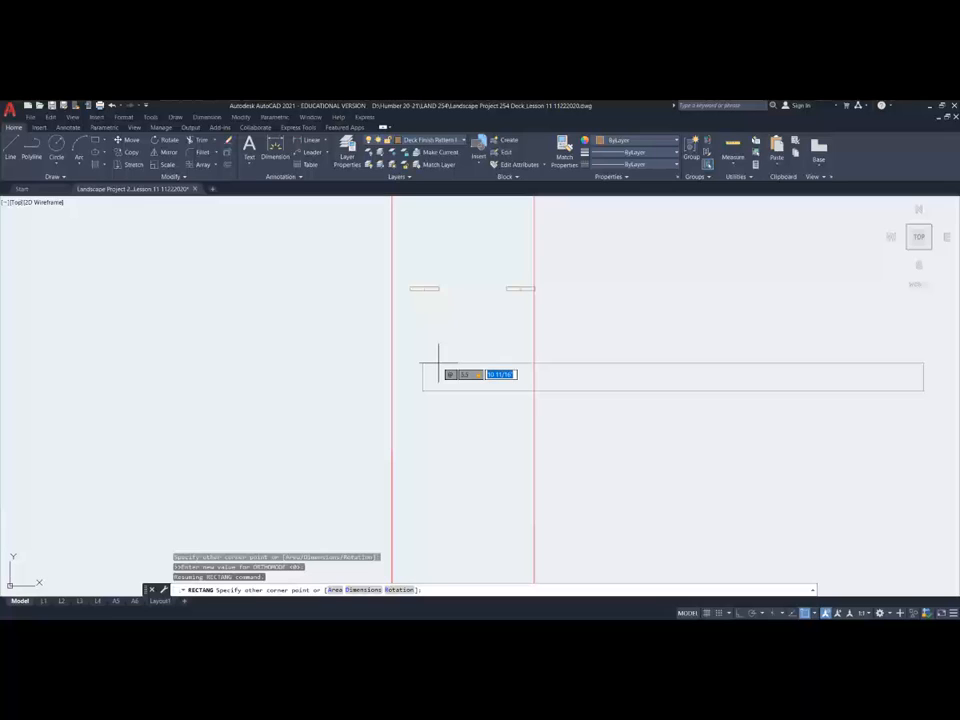
key("Return")
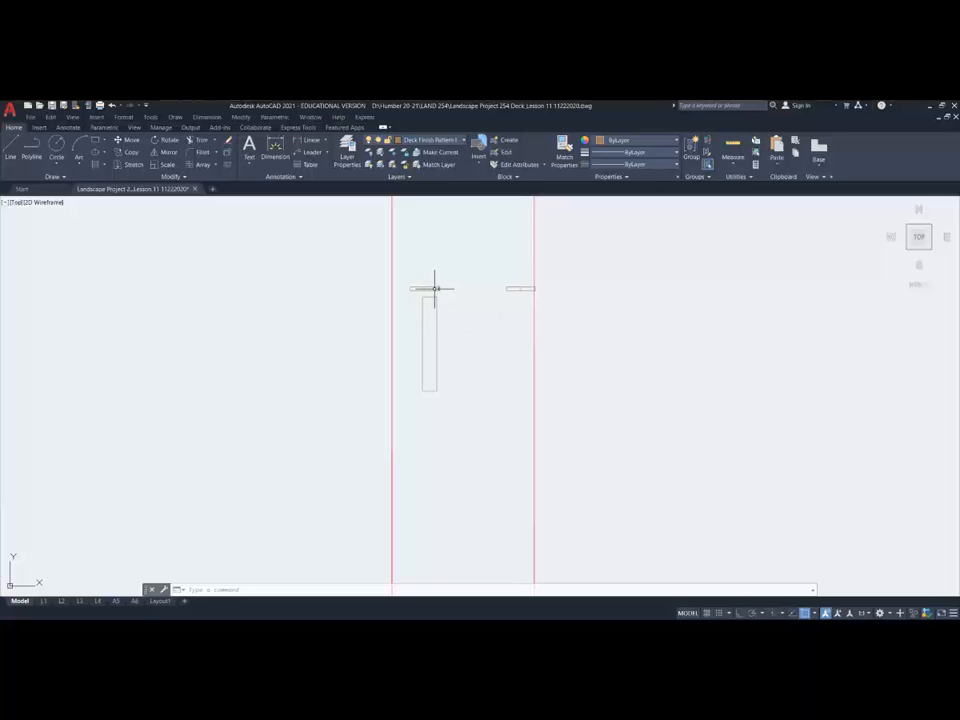
Draw a rectangle over the right half of the left-hand planter board pair, from its dividing line's upper end to the lower right corner.
scroll(430, 292, "up", 4)
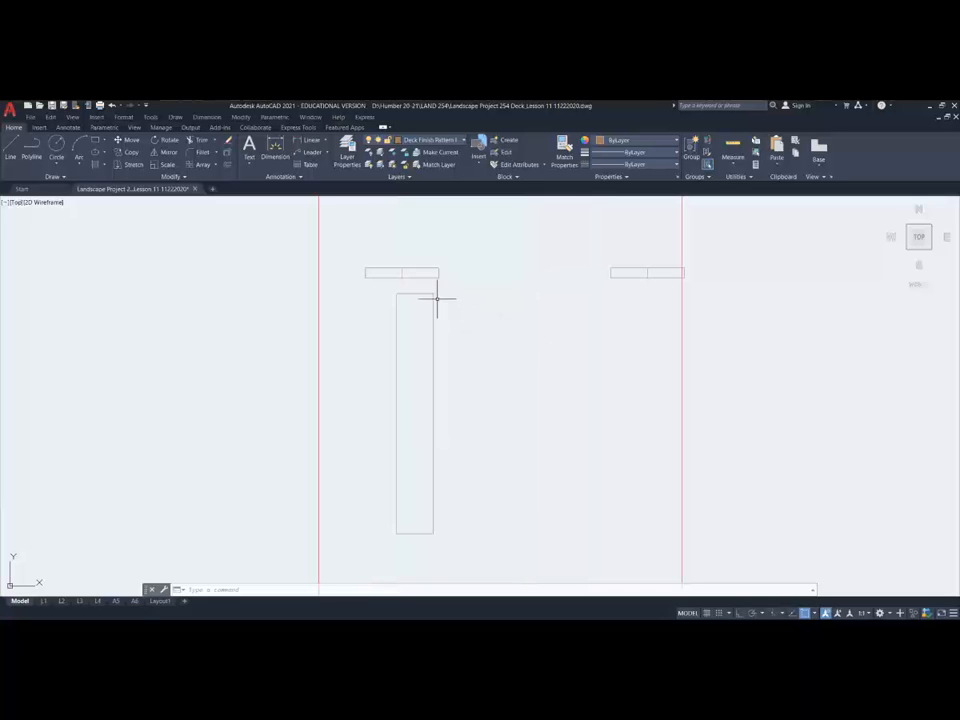
left_click(95, 142)
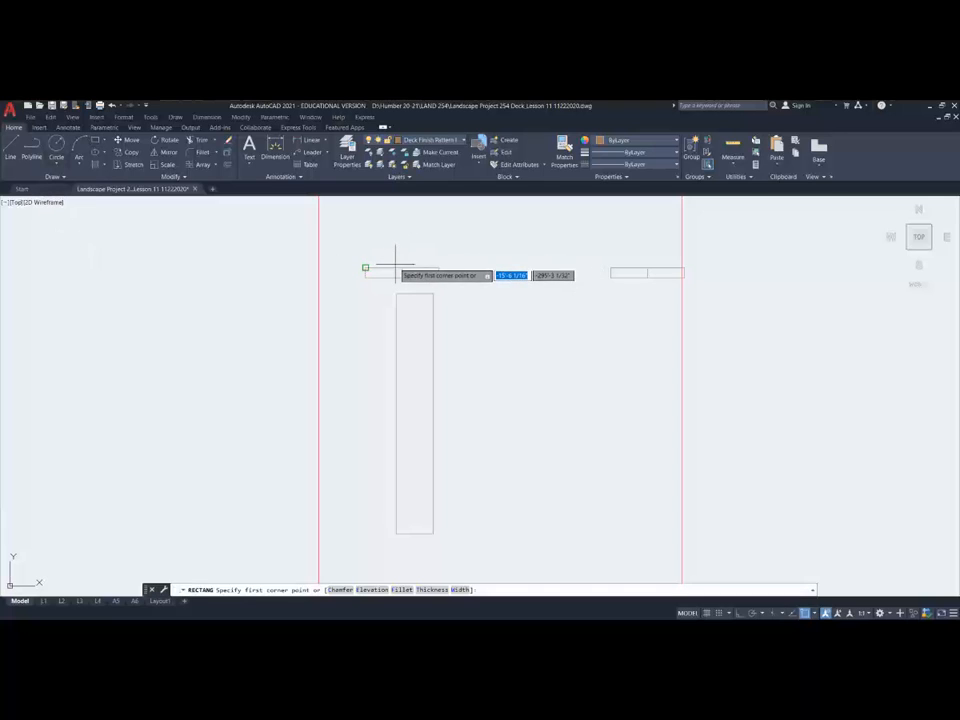
left_click(134, 152)
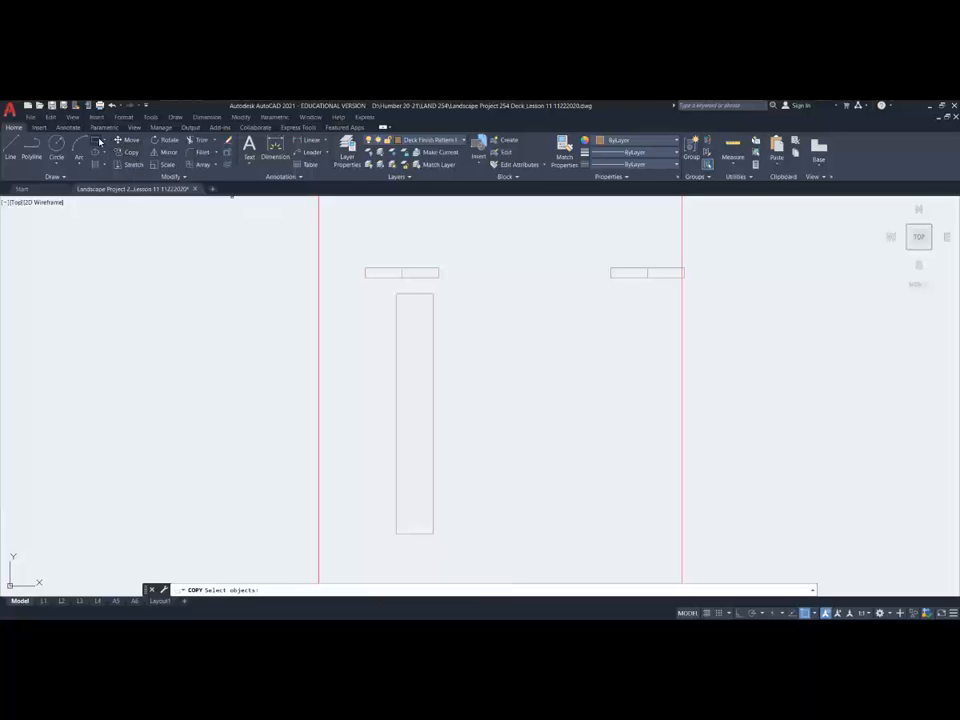
left_click(402, 268)
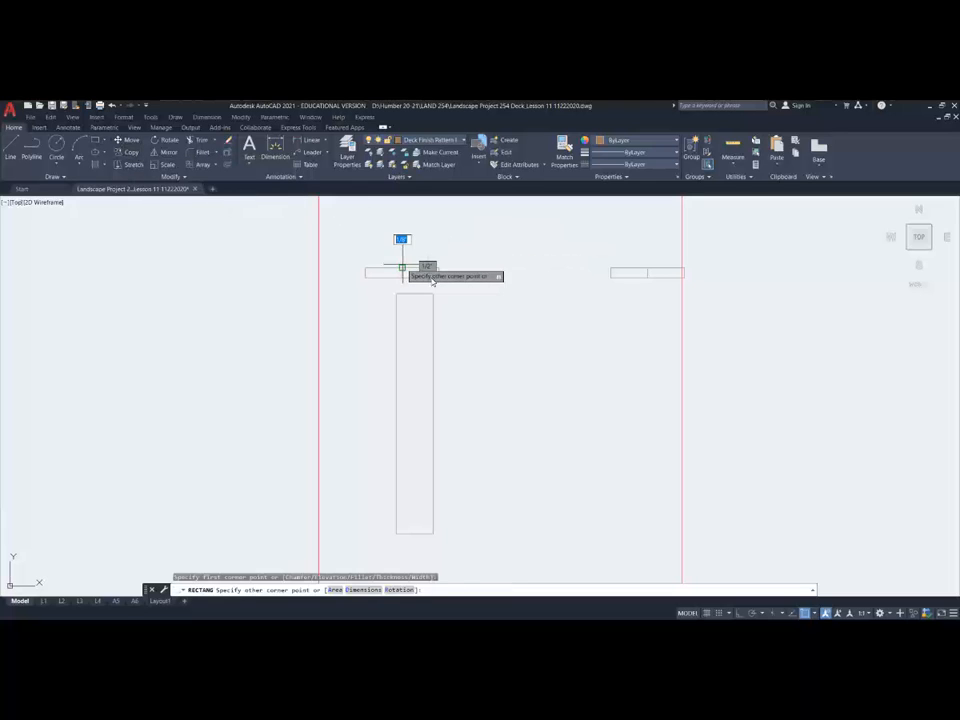
left_click(438, 276)
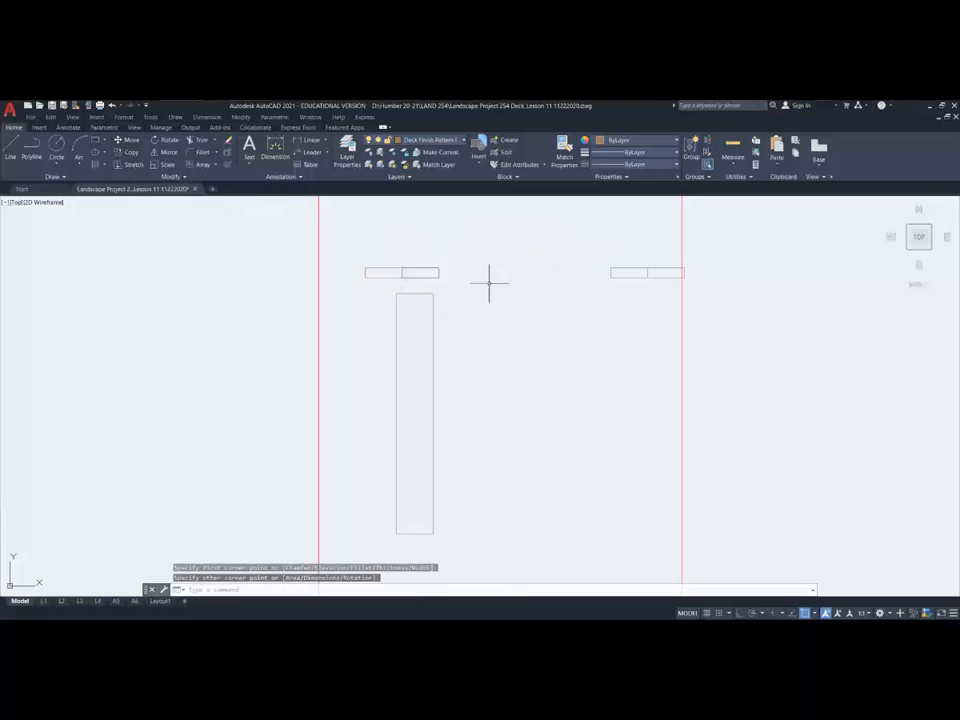
Move the small board rectangle by its lower right corner to the tall rectangle's upper left corner.
left_click(127, 141)
left_click(438, 276)
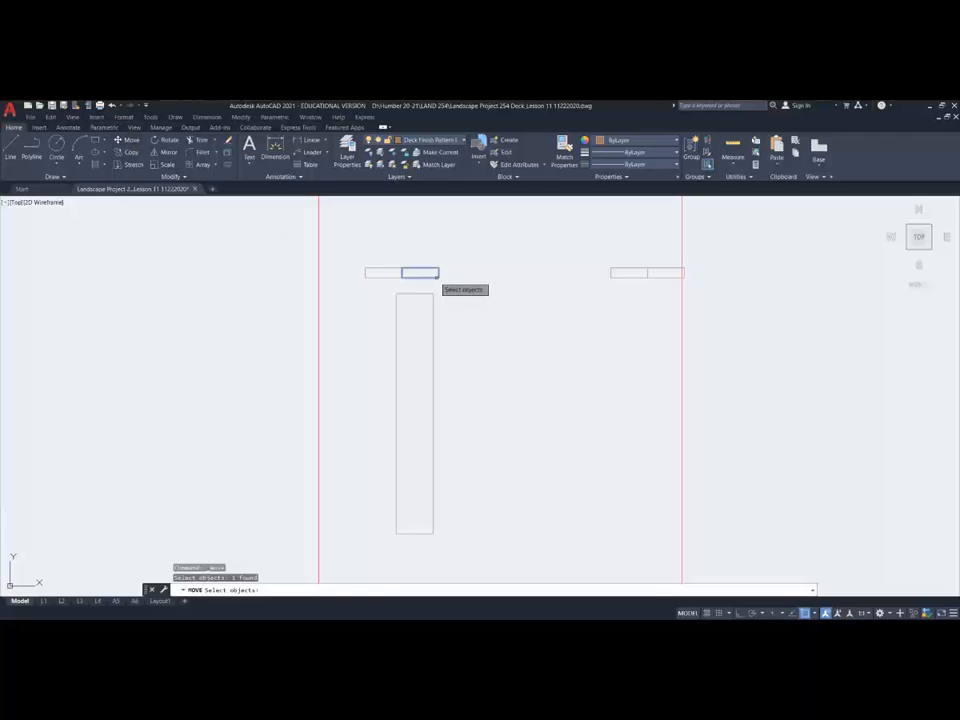
key("Return")
left_click(438, 276)
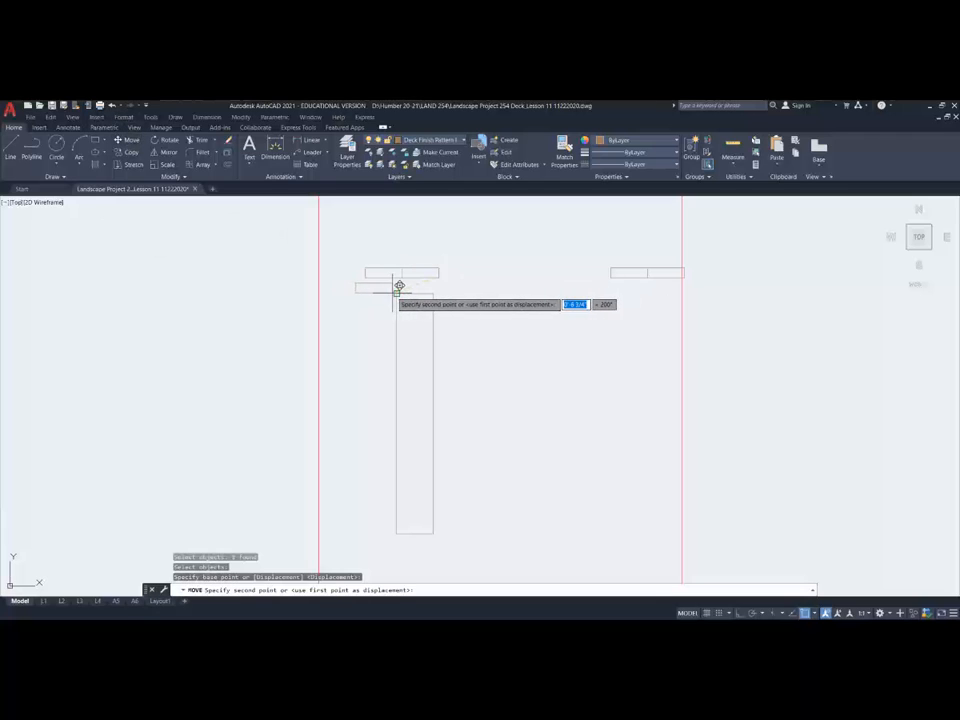
key("Escape")
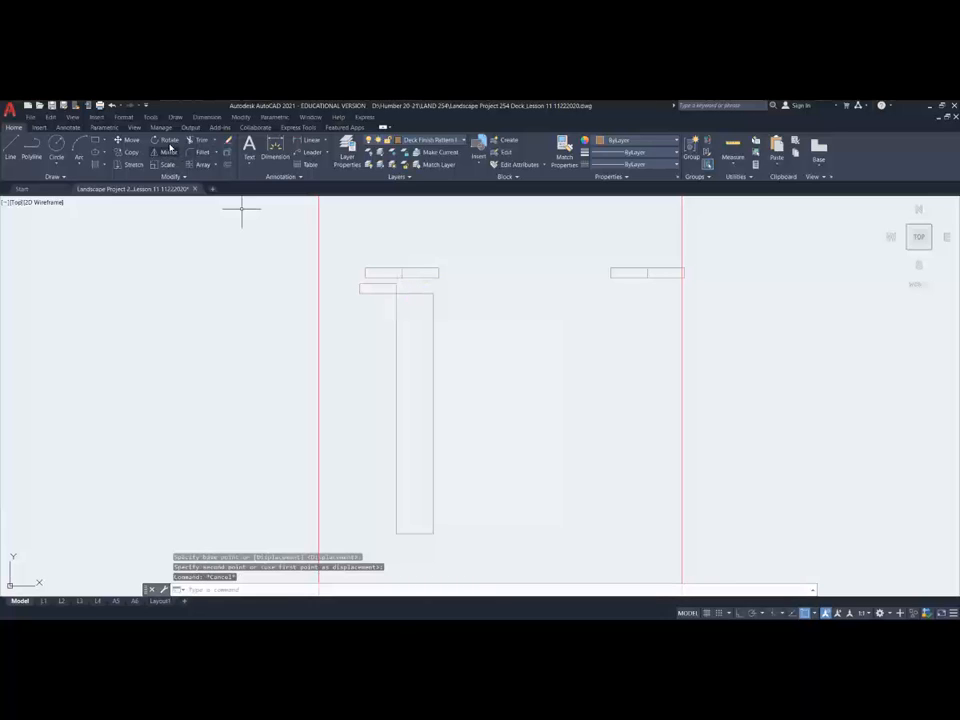
Rotate the moved board rectangle 90 degrees about the corner it shares with the tall rectangle.
left_click(367, 289)
key("Return")
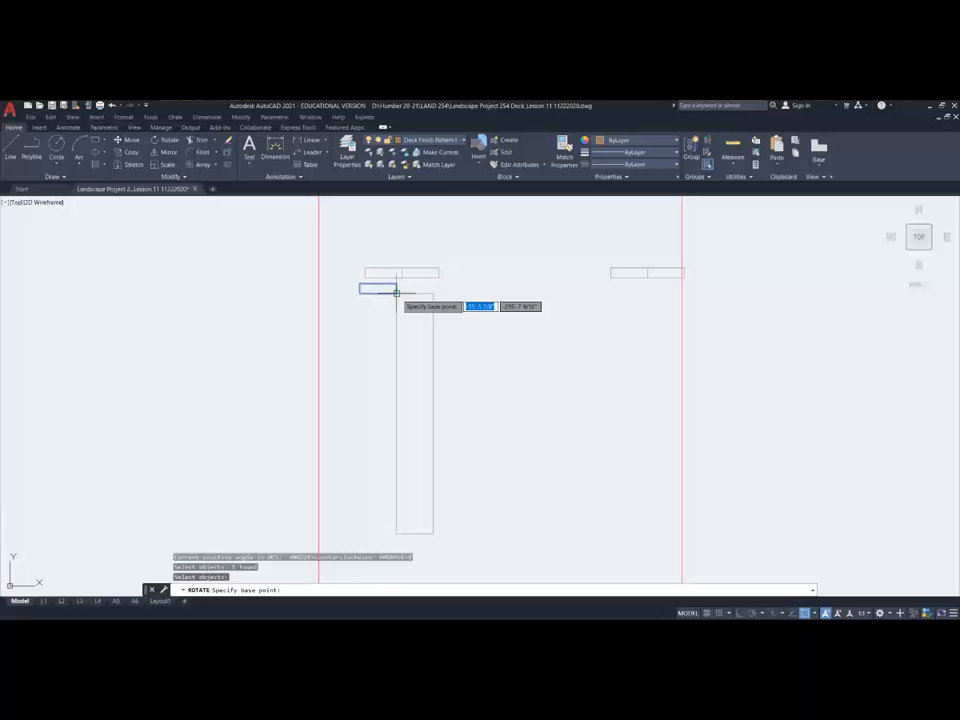
left_click(396, 292)
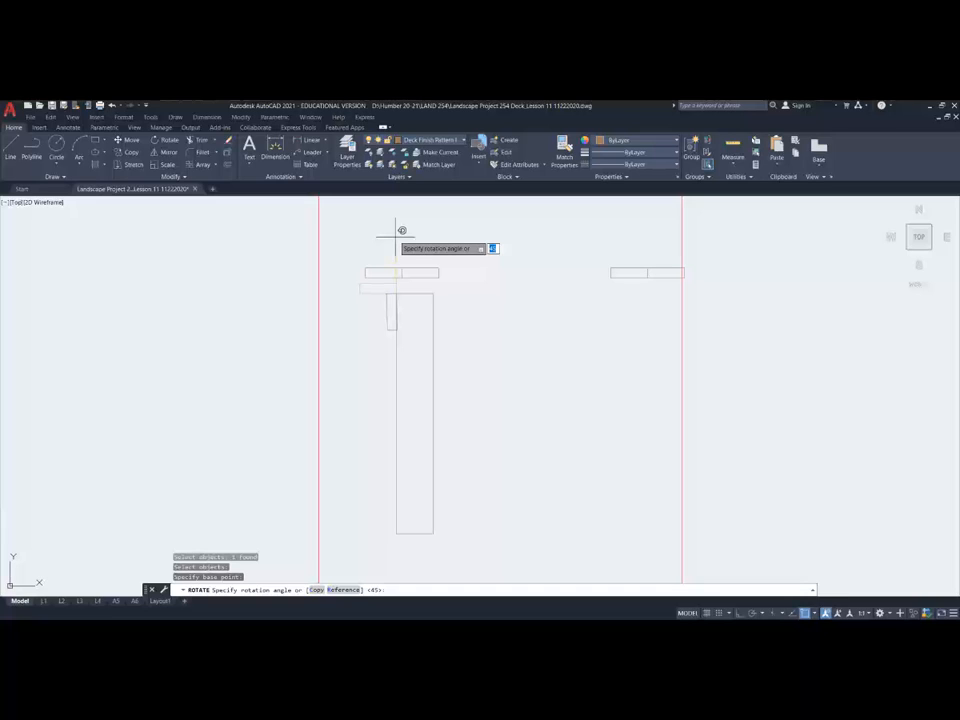
type("90")
key("Return")
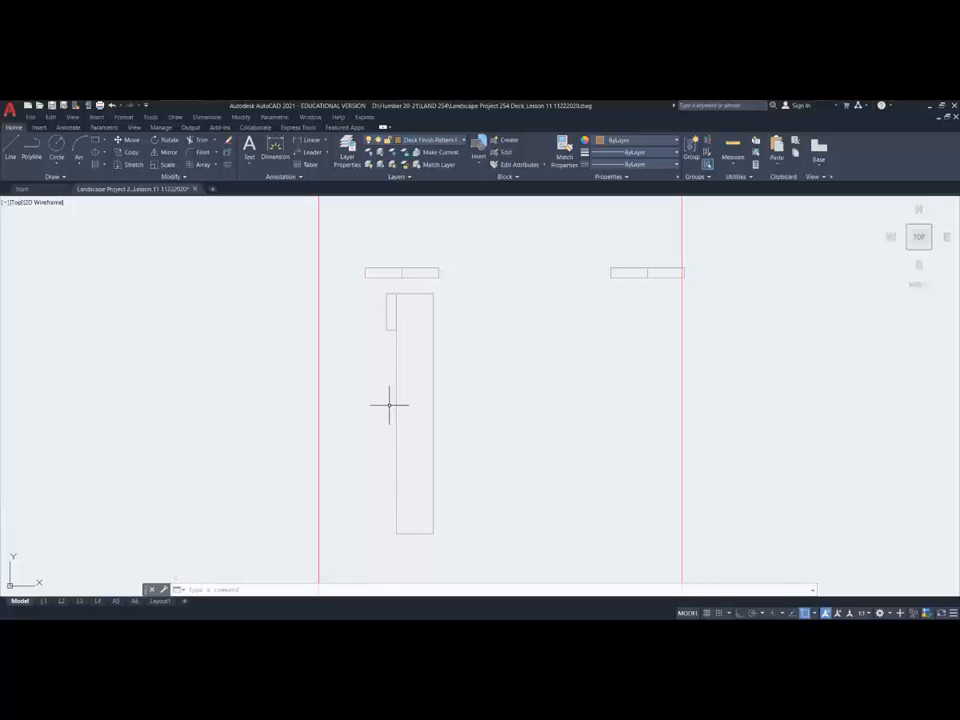
Copy the upright board five times down the tall rectangle's left edge, stacking the copies end to end.
left_click(133, 152)
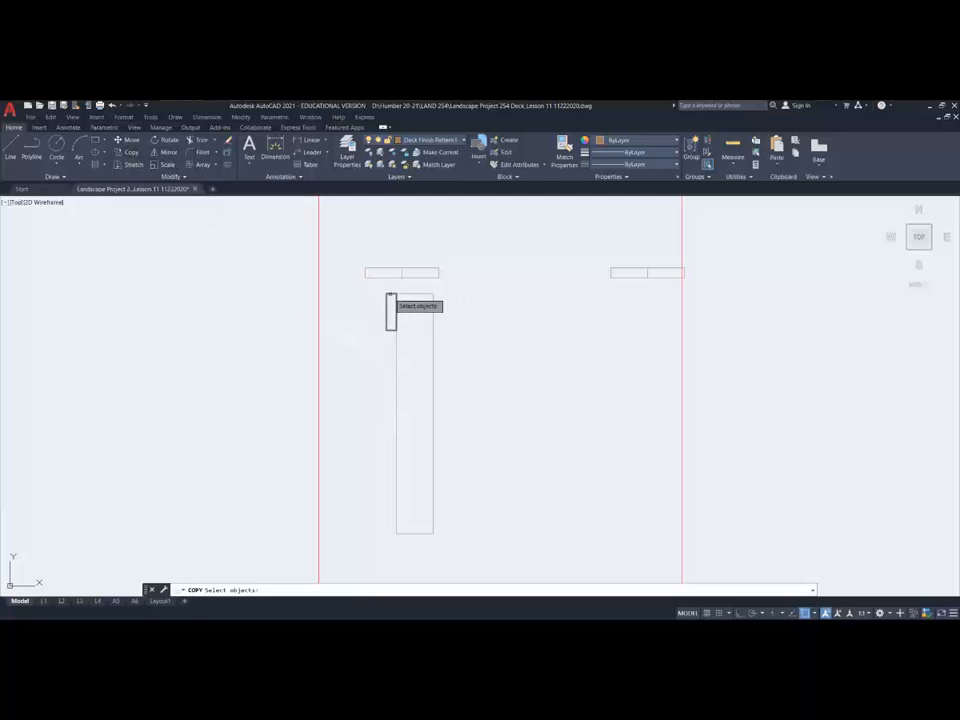
left_click(391, 304)
key("Return")
left_click(396, 294)
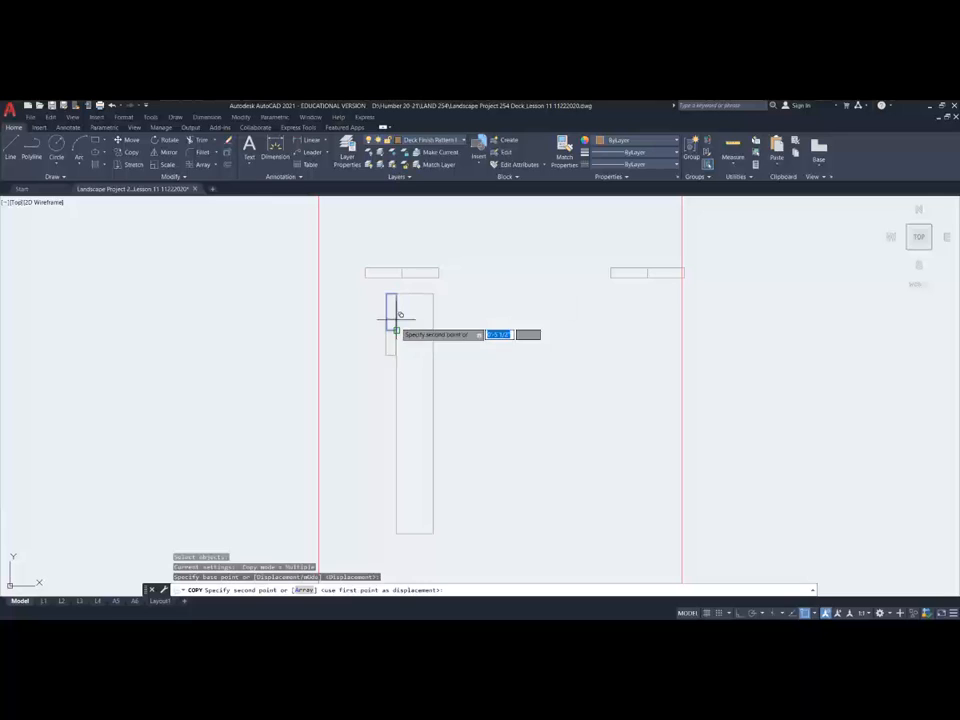
left_click(397, 367)
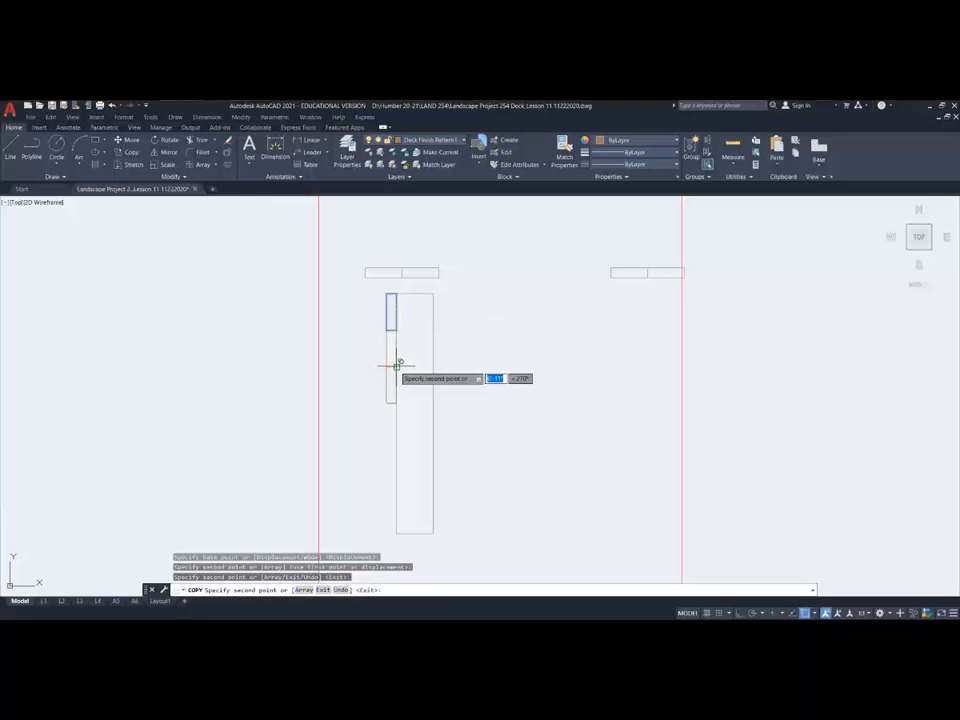
left_click(396, 402)
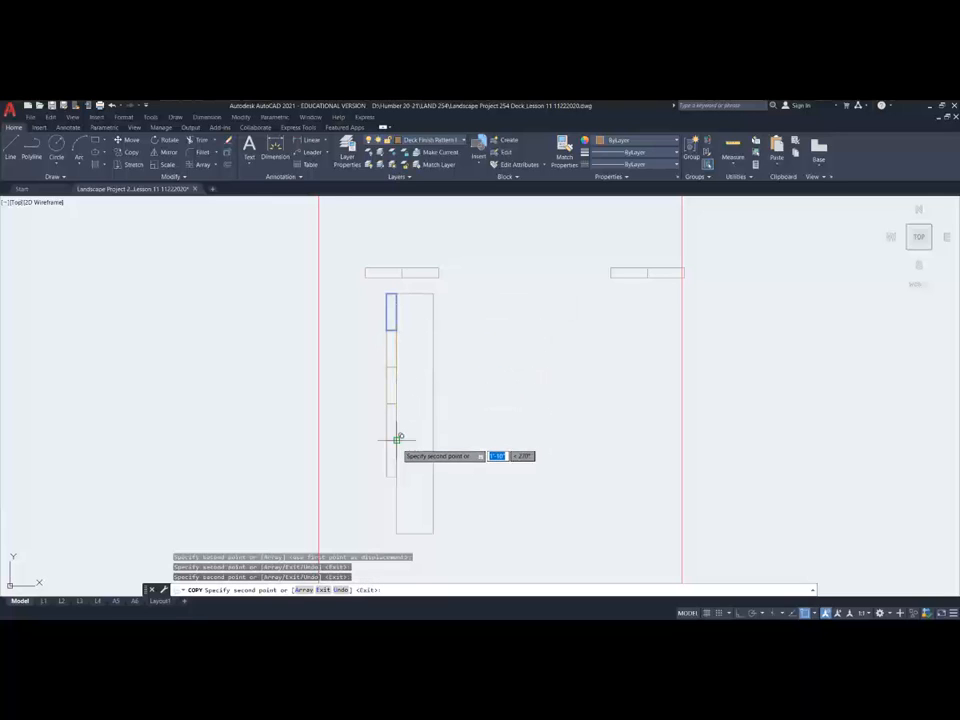
left_click(396, 438)
left_click(397, 475)
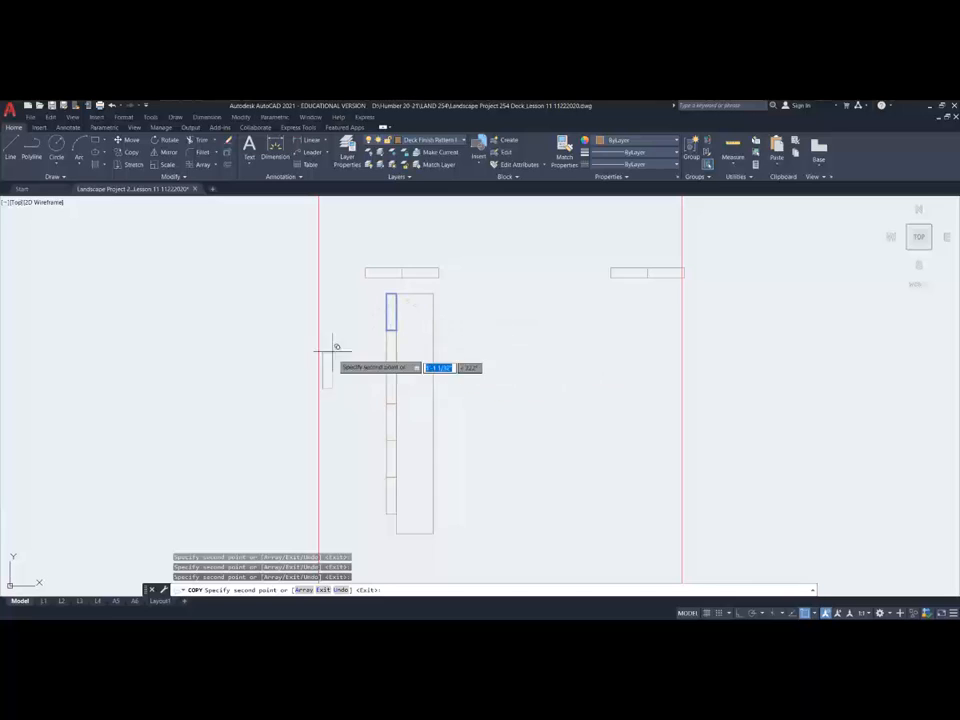
key("Escape")
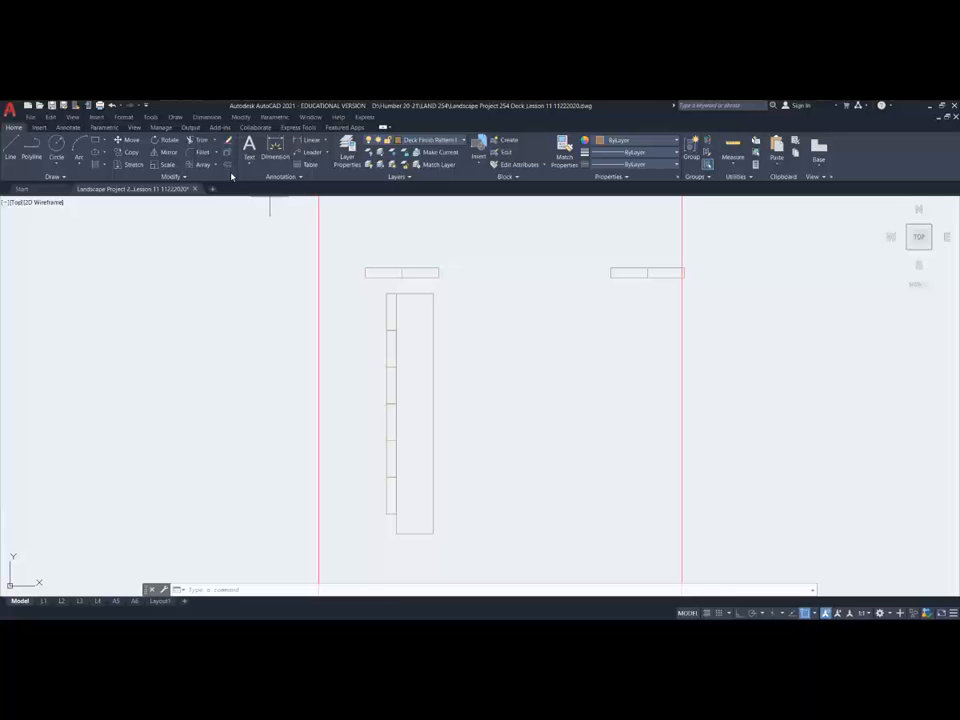
Offset the left end line of the left-hand planter board pair 1 inch inward.
type("o")
key("Return")
key("Return")
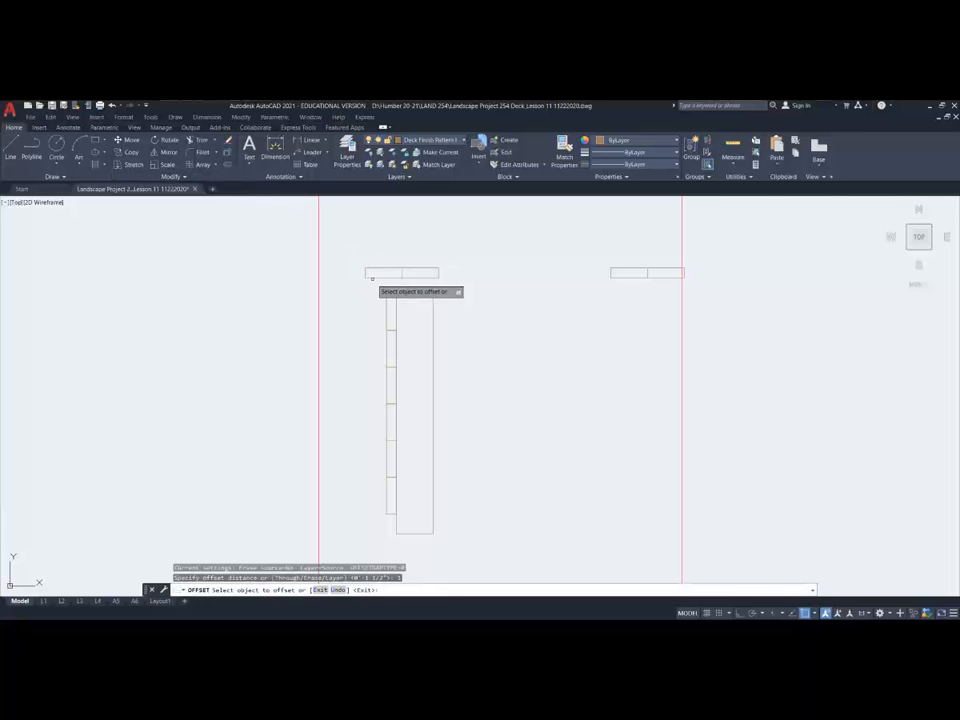
left_click(365, 273)
left_click(400, 246)
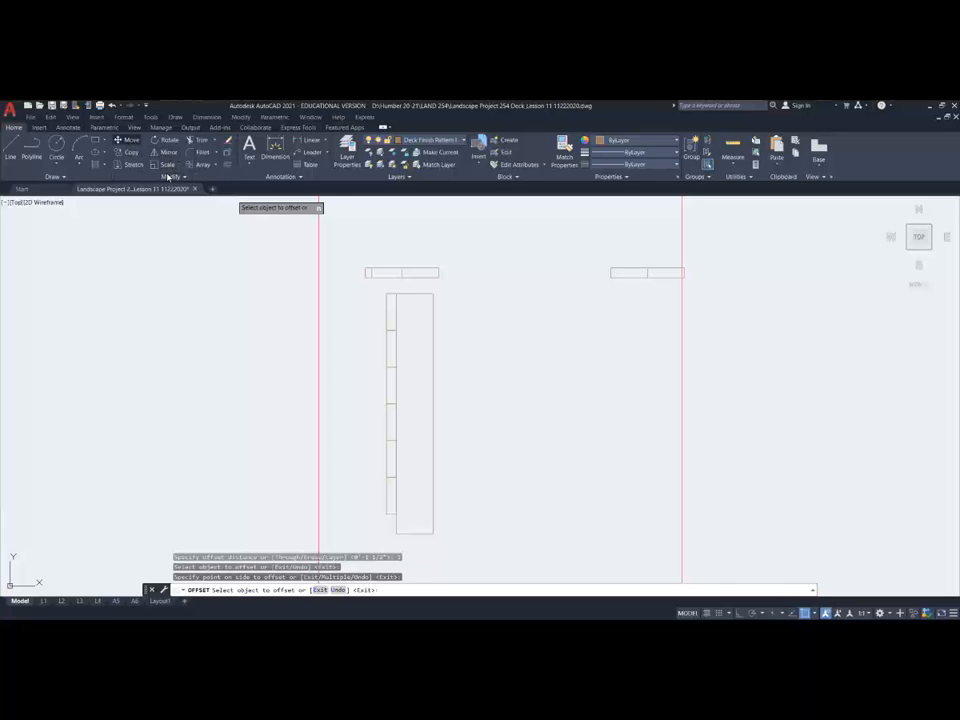
Move the tall rectangle and stacked boards by their upper left corner to the offset line's lower end, and delete that line.
left_click(130, 140)
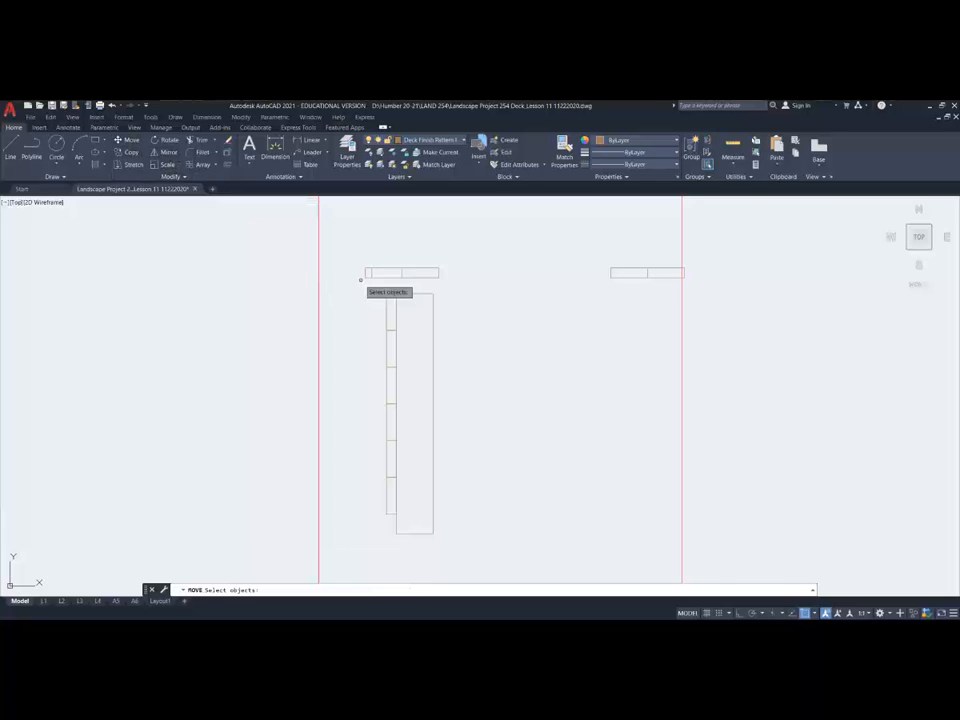
left_click(465, 544)
key("Return")
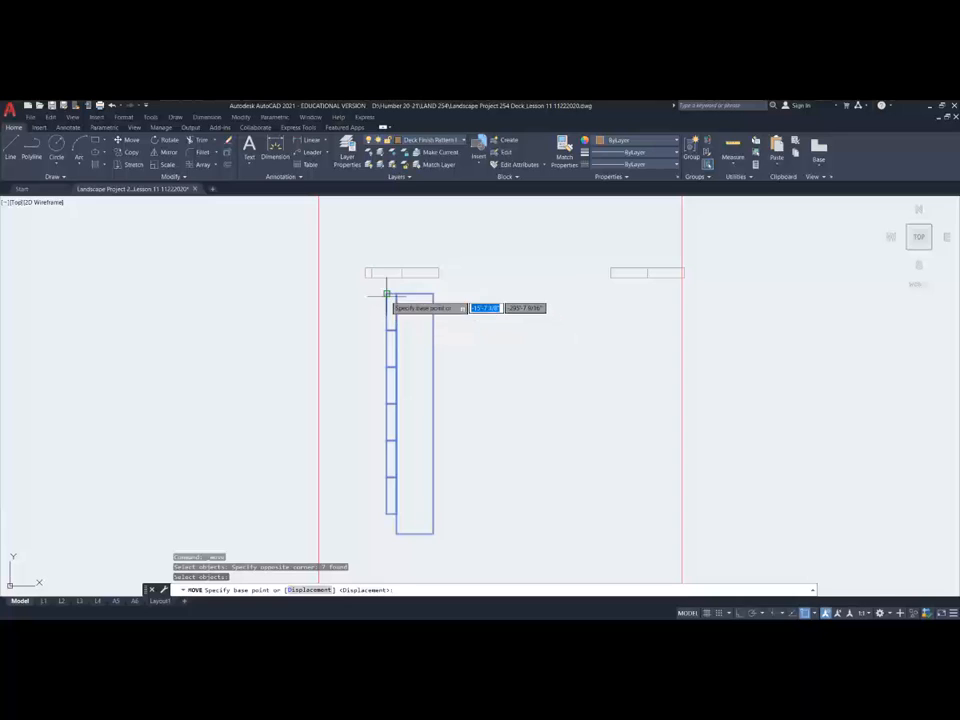
left_click(386, 293)
key("Escape")
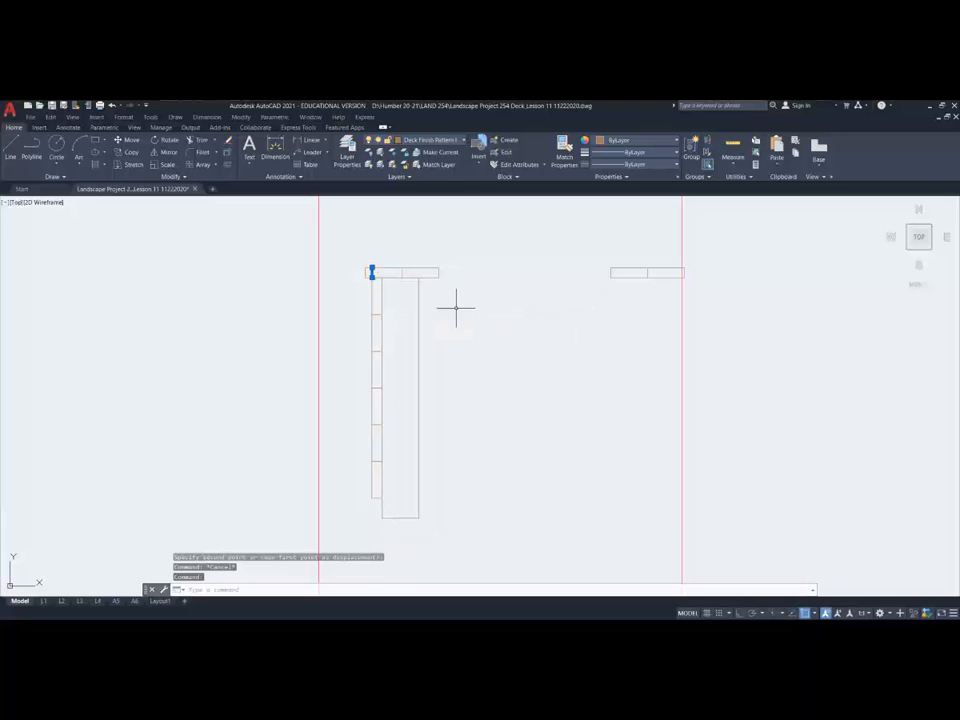
key("Delete")
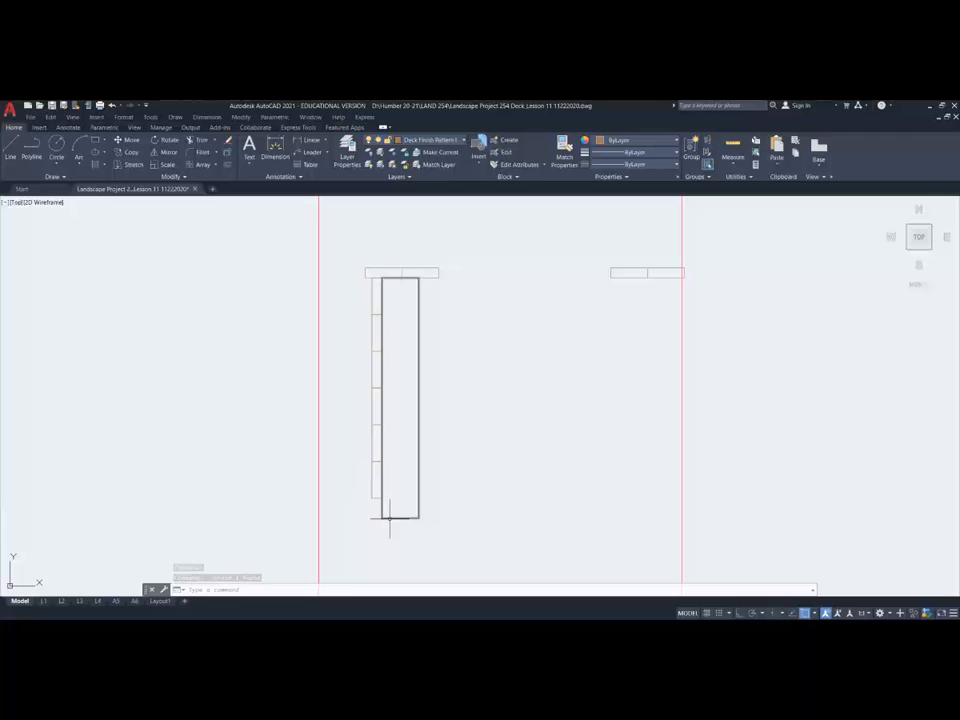
Move the entire footing, beam, joist, decking and ground-line section from a deck board's lower corner to perpendicular on the tall rectangle's lower edge.
scroll(410, 500, "down", 2)
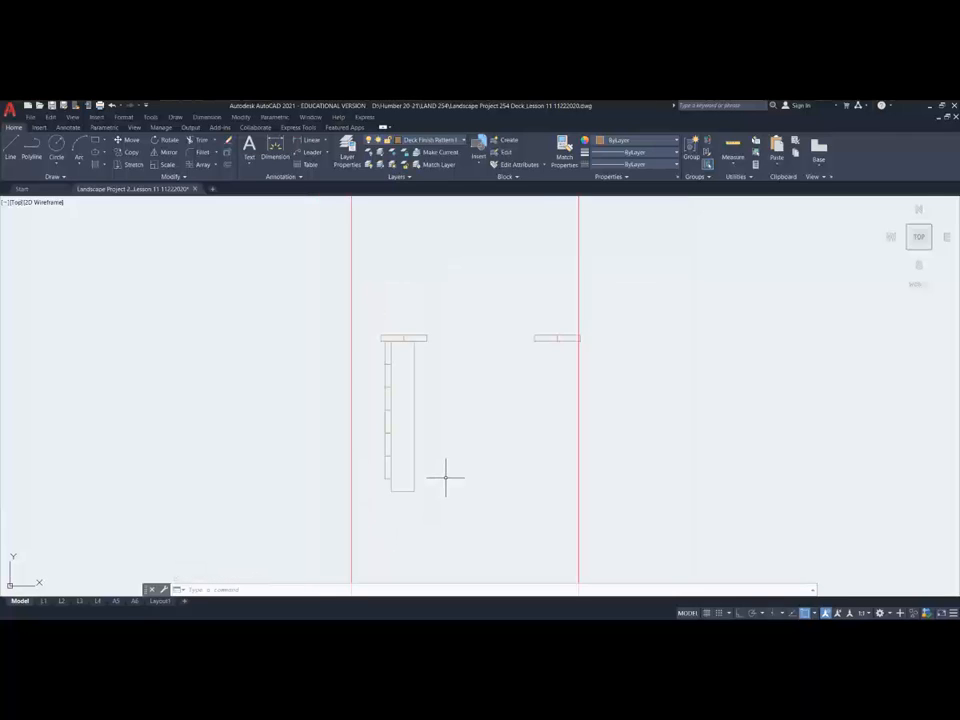
scroll(450, 473, "down", 4)
middle_click_drag(452, 471, 436, 330)
scroll(400, 441, "down", 4)
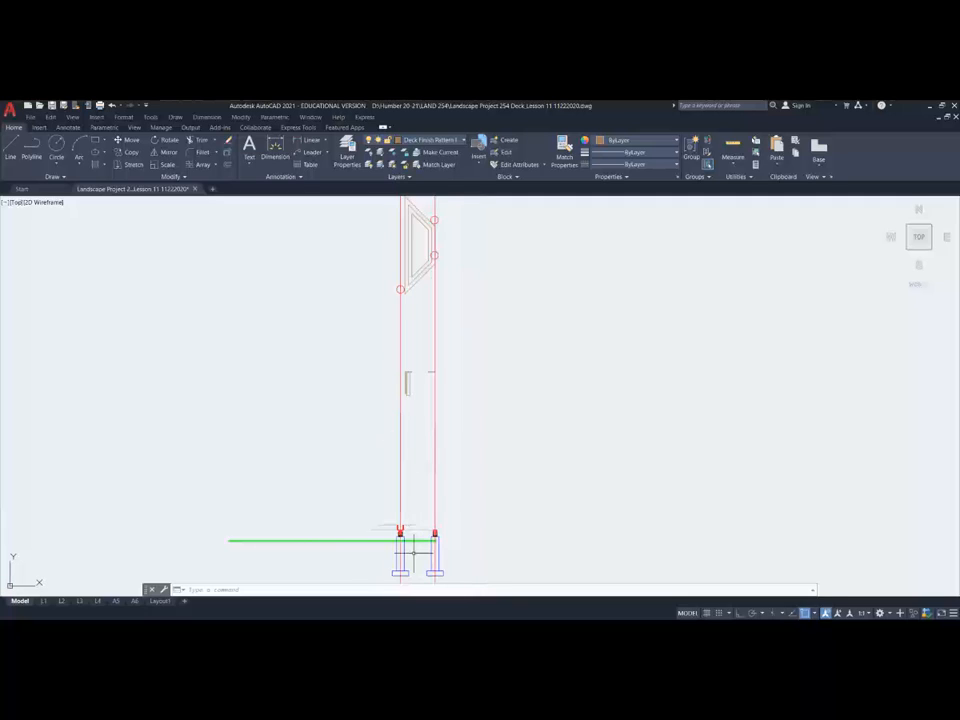
scroll(413, 550, "up", 2)
middle_click_drag(415, 538, 415, 469)
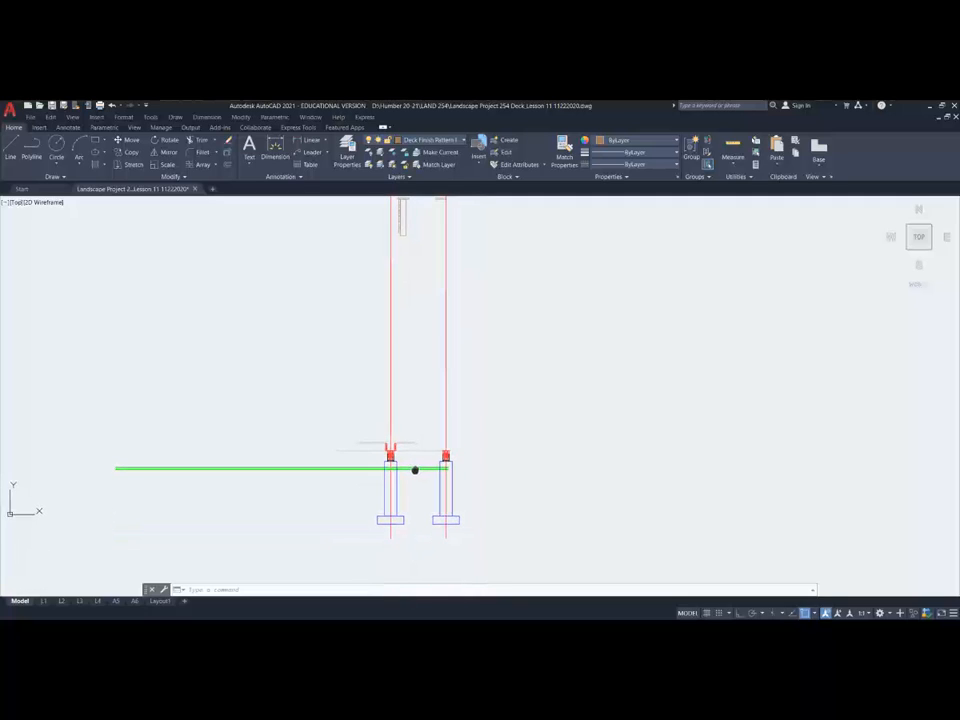
left_click(135, 143)
left_click(100, 390)
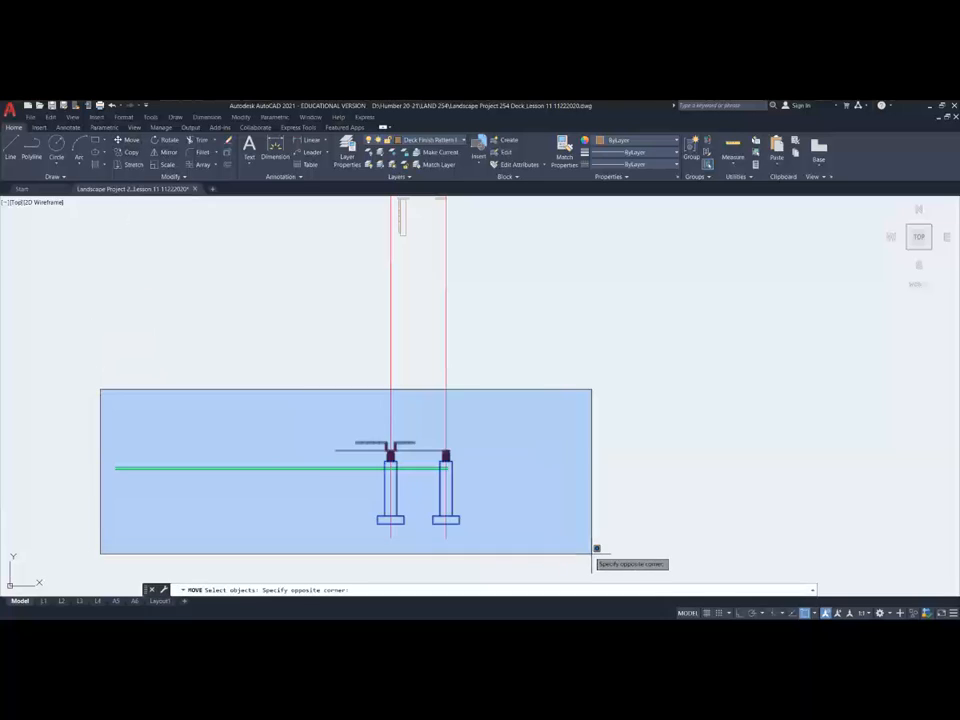
left_click(596, 548)
scroll(422, 422, "up", 3)
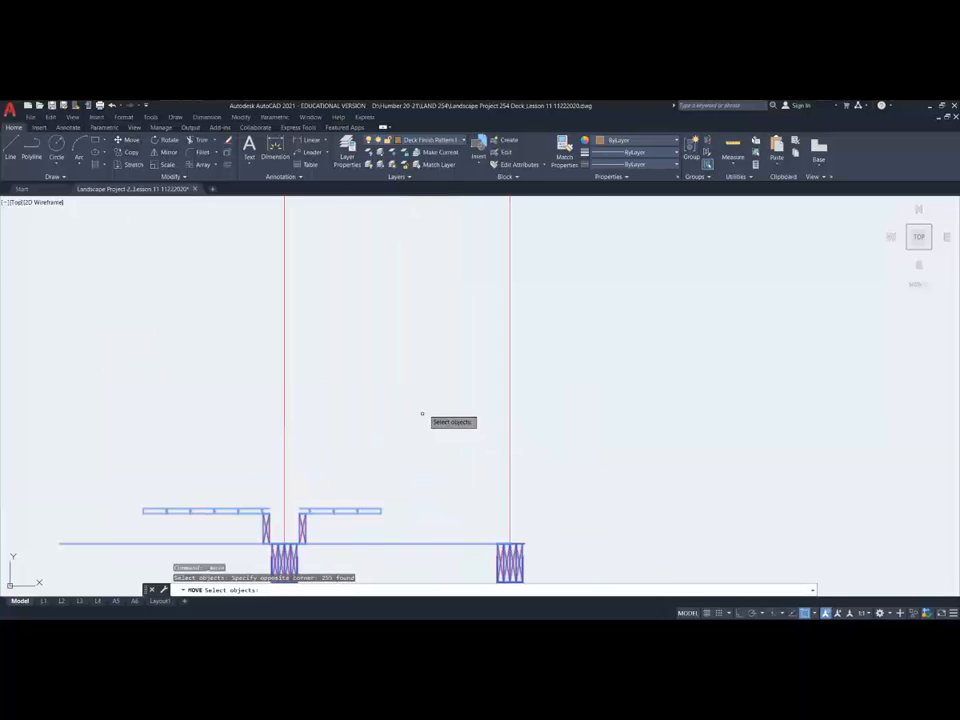
key("Return")
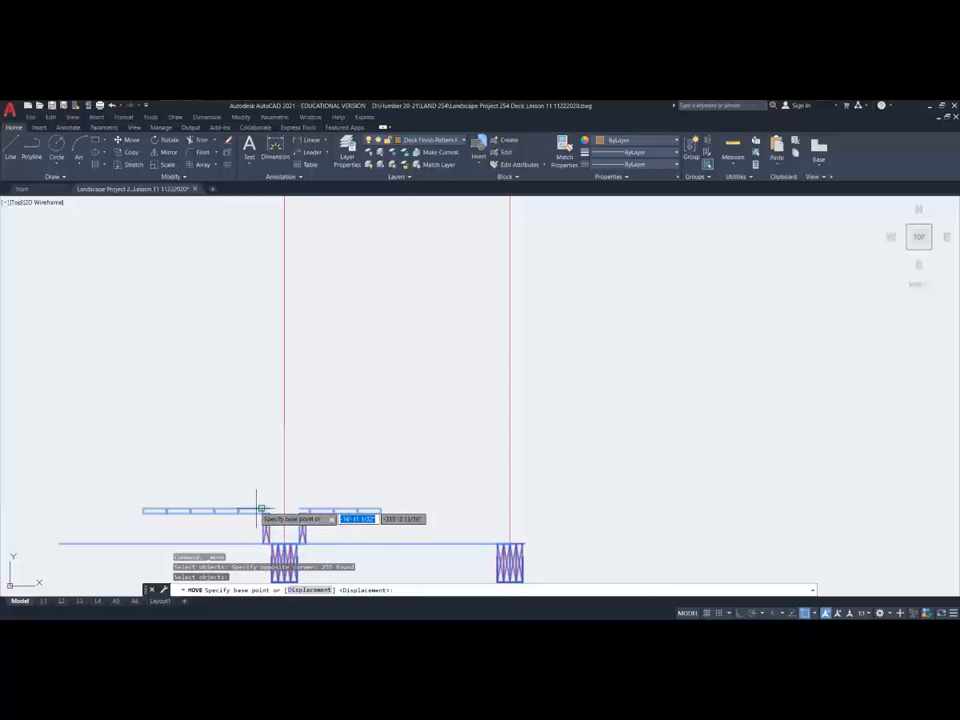
scroll(262, 514, "up", 3)
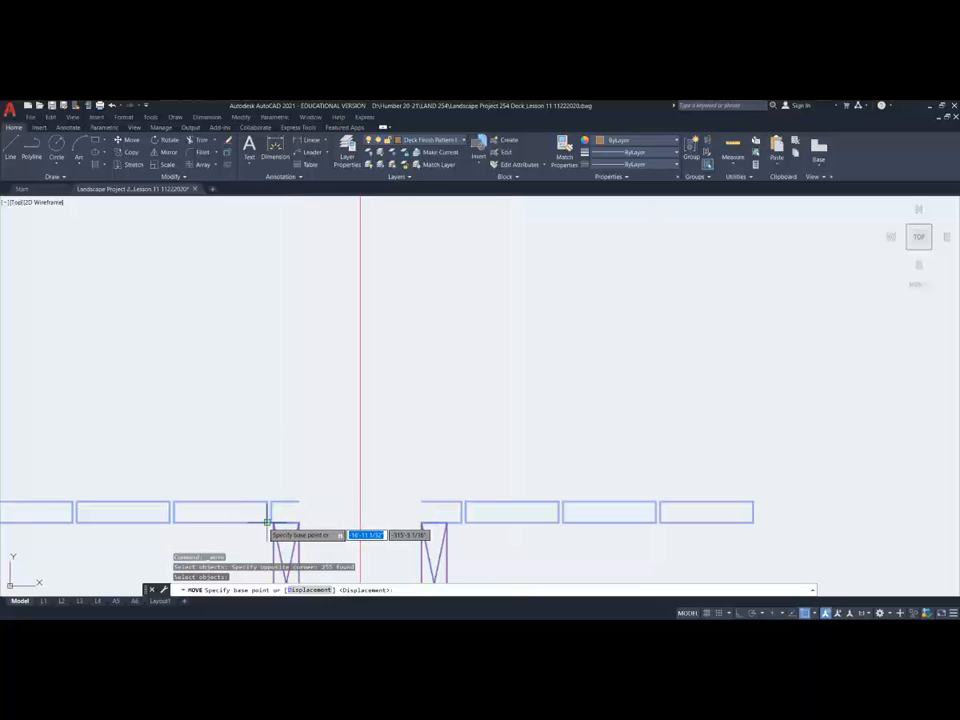
left_click(267, 521)
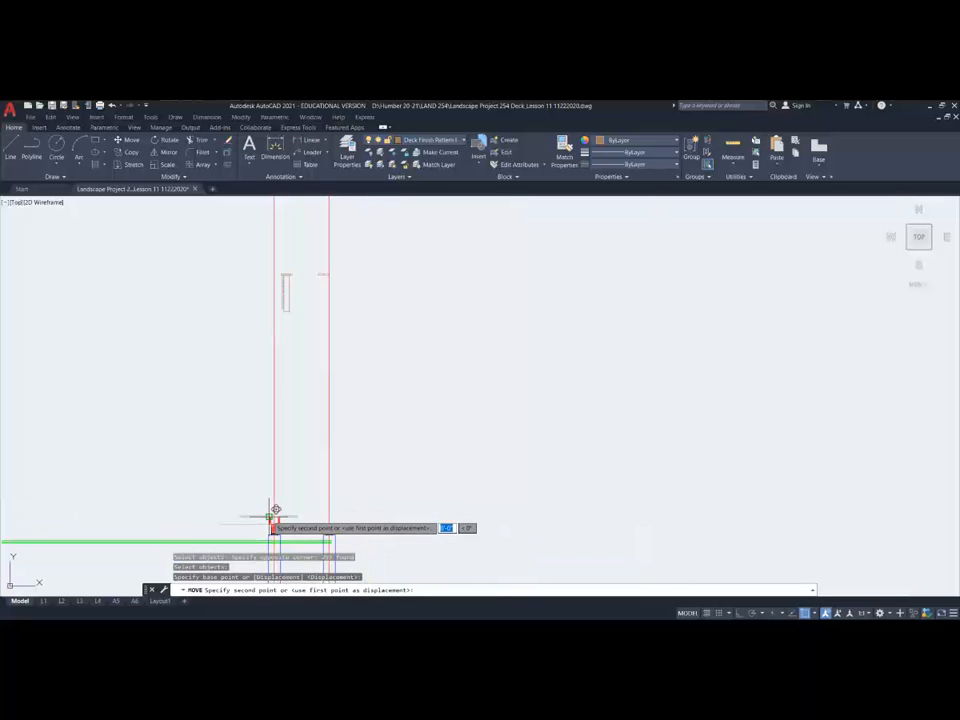
scroll(281, 388, "up", 4)
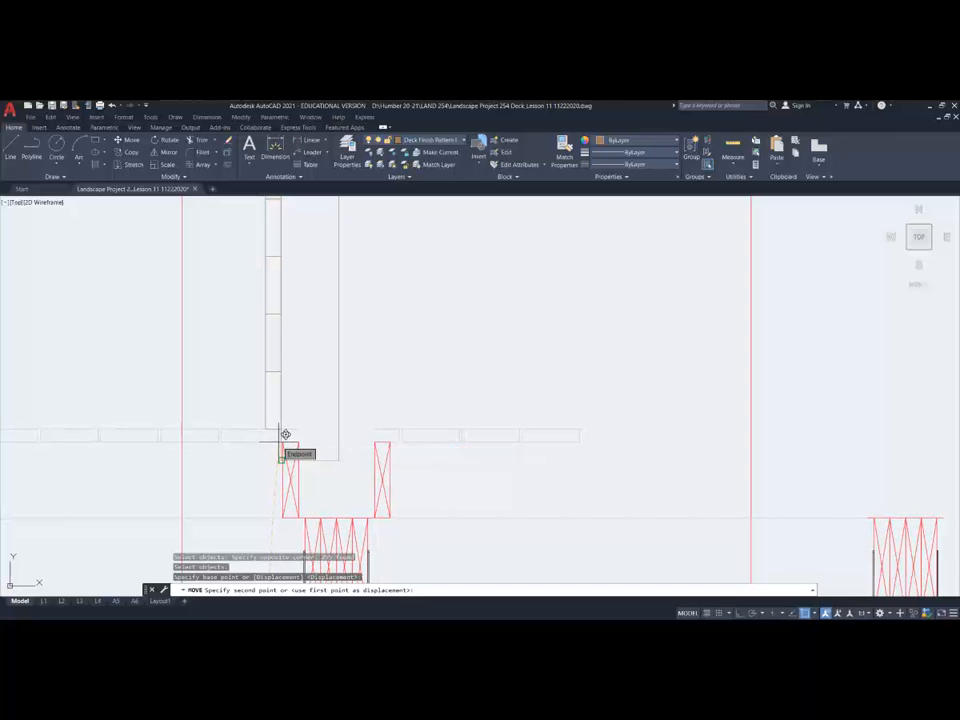
mouse_move(298, 482)
middle_mouse_down()
mouse_move(379, 392)
mouse_move(392, 339)
middle_mouse_up()
scroll(415, 308, "down", 8)
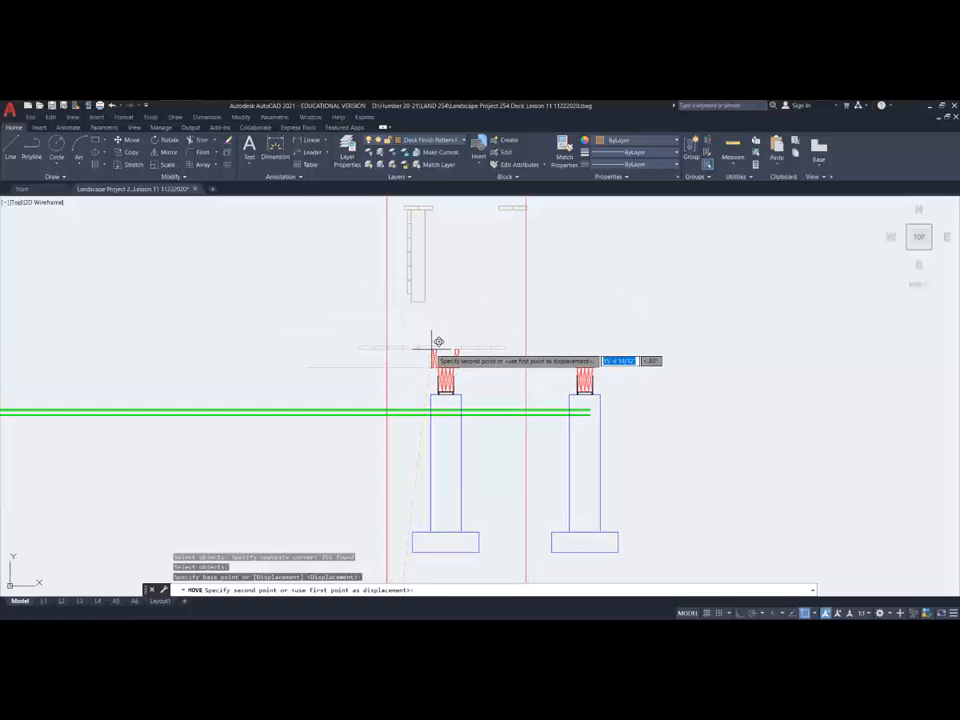
right_click(416, 317, "shift")
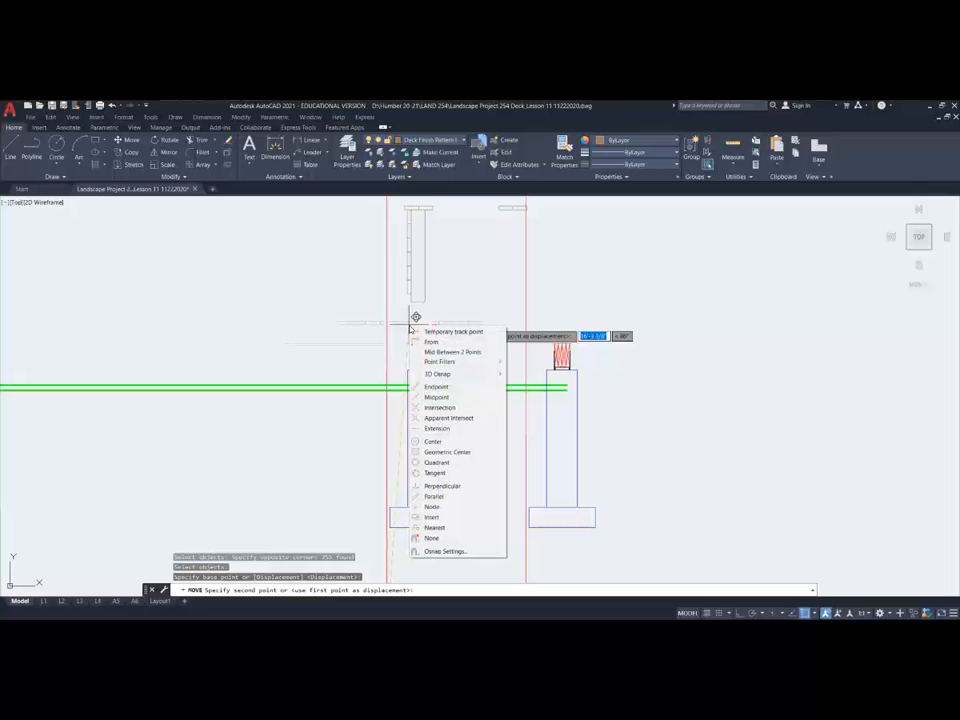
left_click(453, 487)
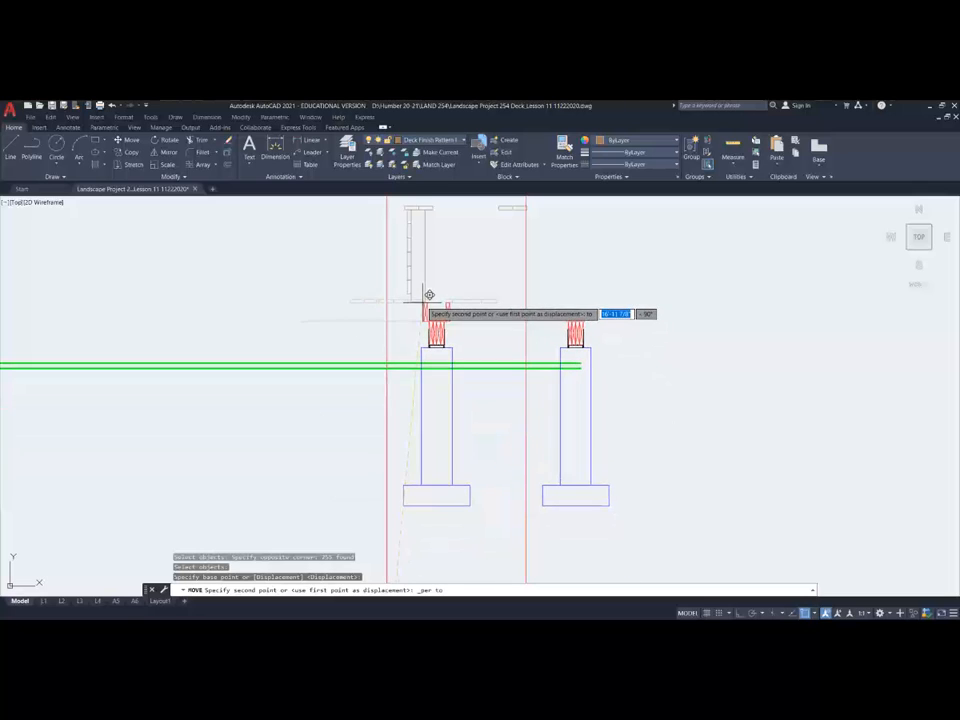
left_click(421, 300)
Examine where the tall planter rectangle's lower end meets the decking beside the left-hand footing's joists.
scroll(415, 302, "up", 4)
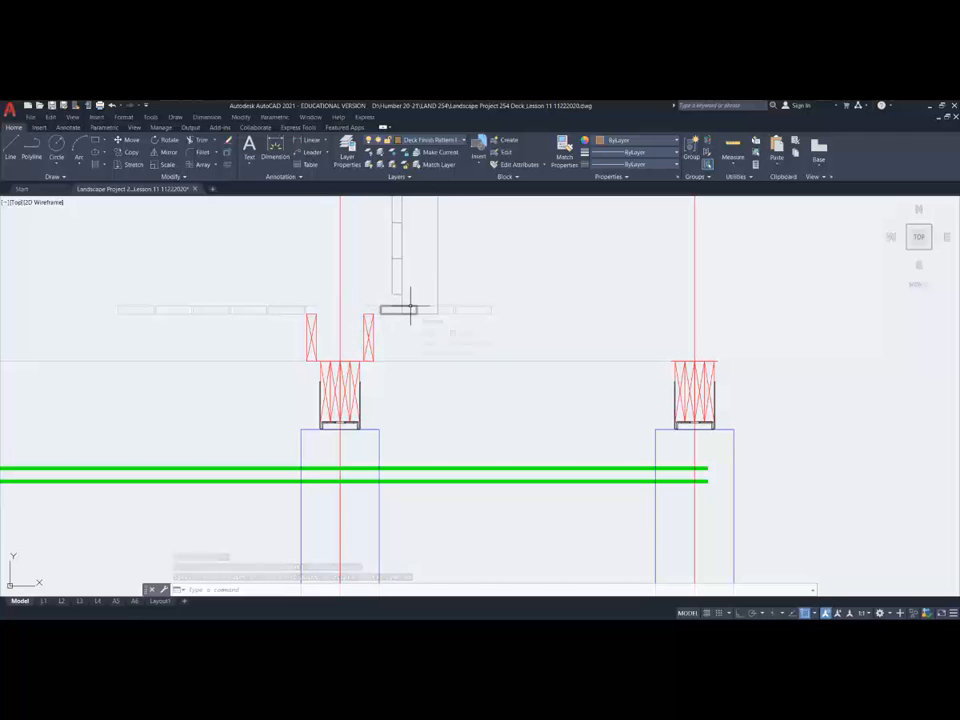
scroll(497, 272, "down", 4)
scroll(468, 287, "up", 4)
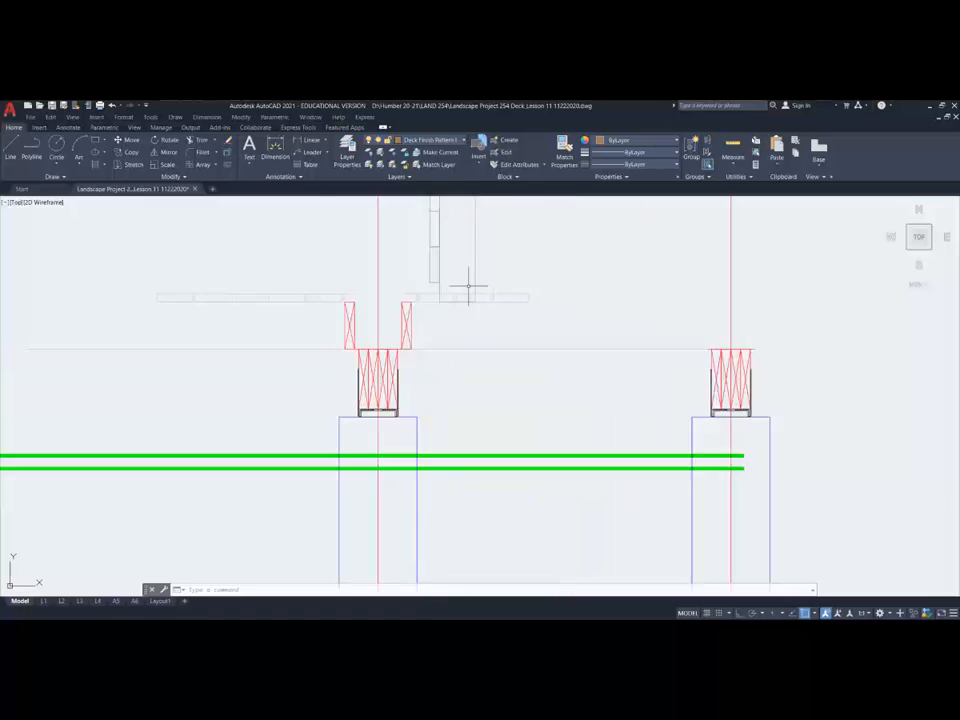
scroll(468, 287, "up", 2)
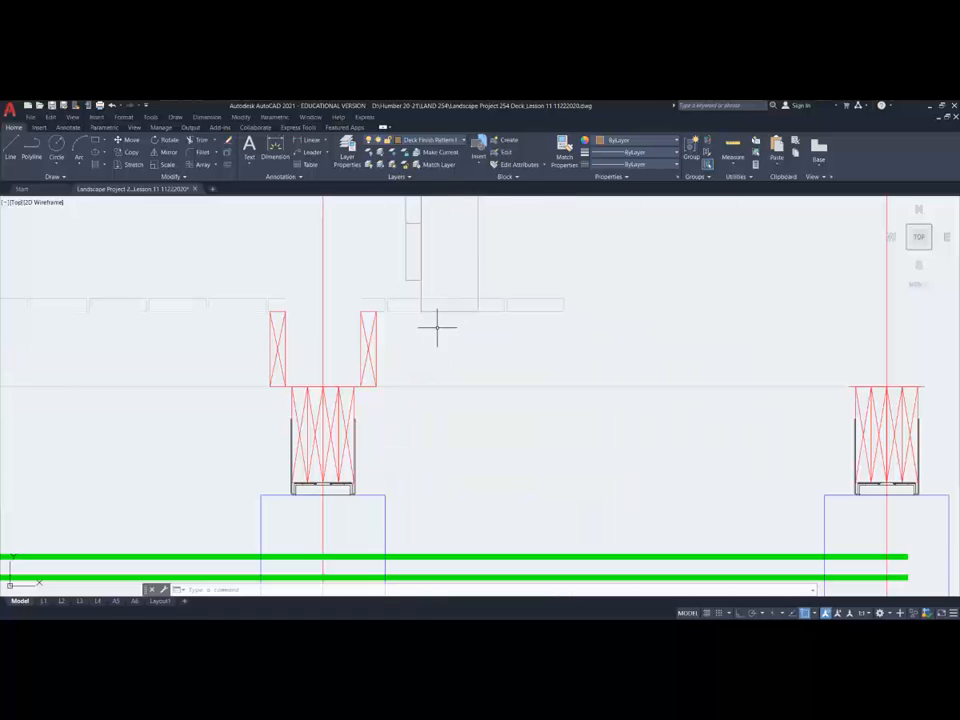
left_click(476, 287)
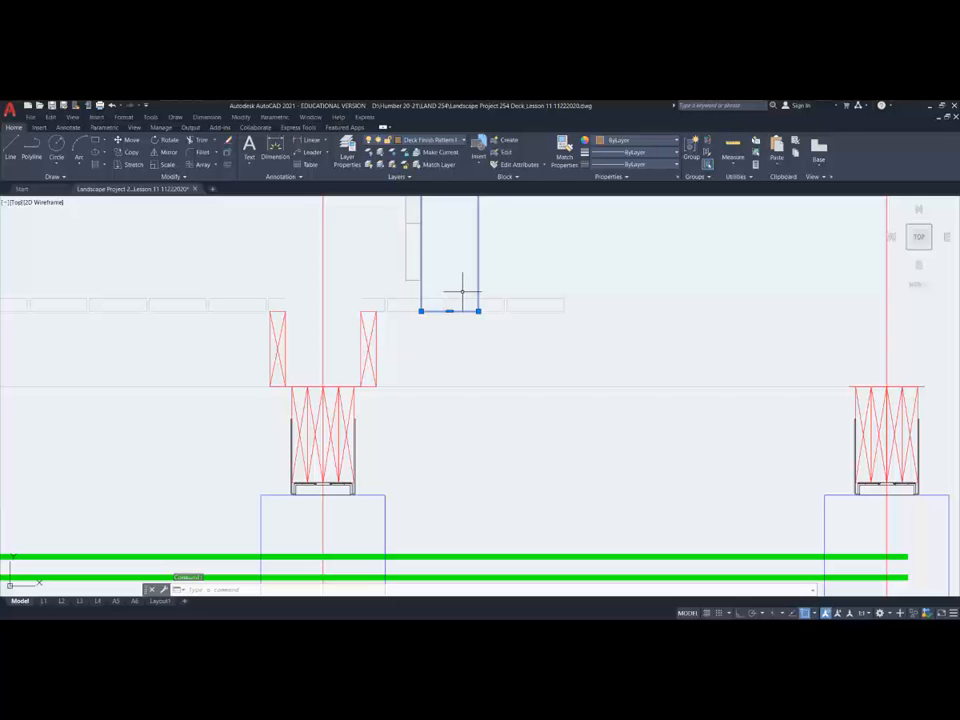
key("Escape")
key("Escape")
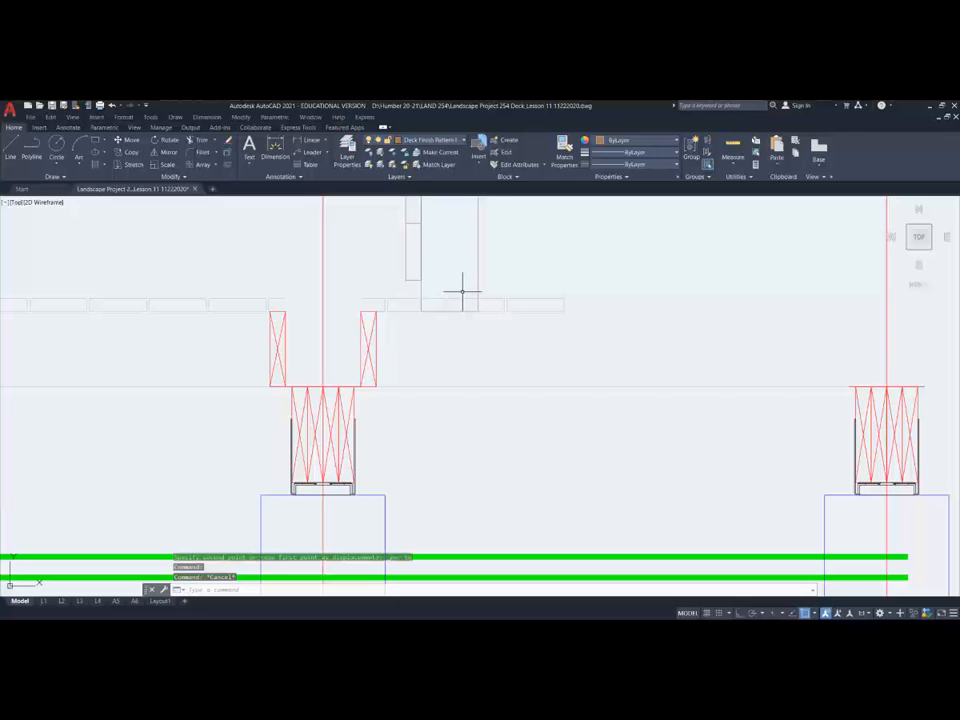
Copy the lowest side board down so its lower inner corner meets the tall rectangle's lower corner.
left_click(130, 152)
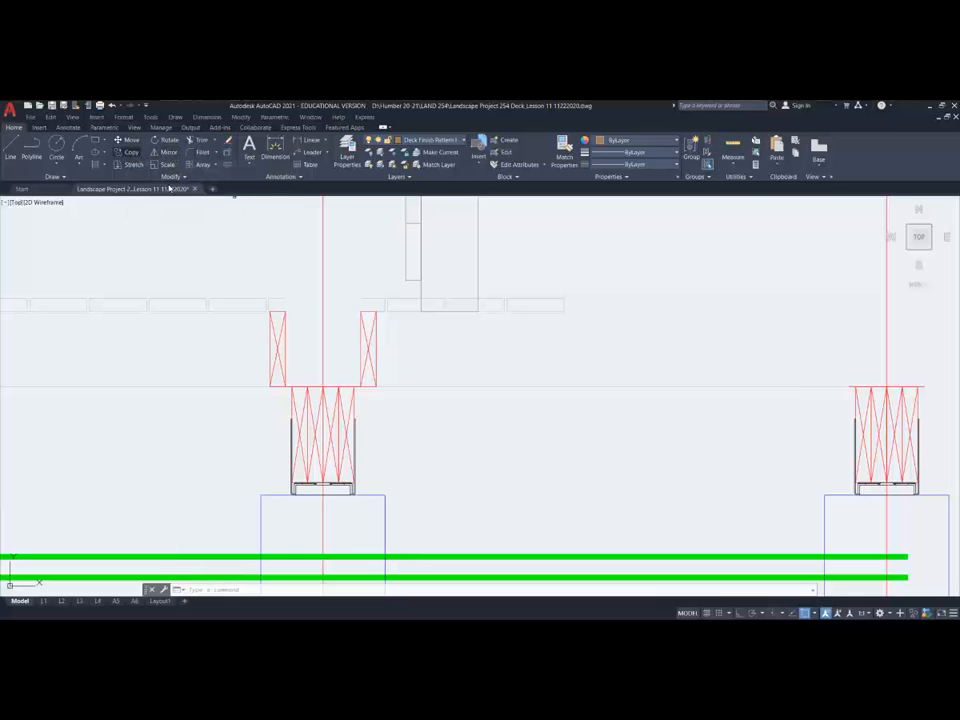
left_click(414, 279)
key("Return")
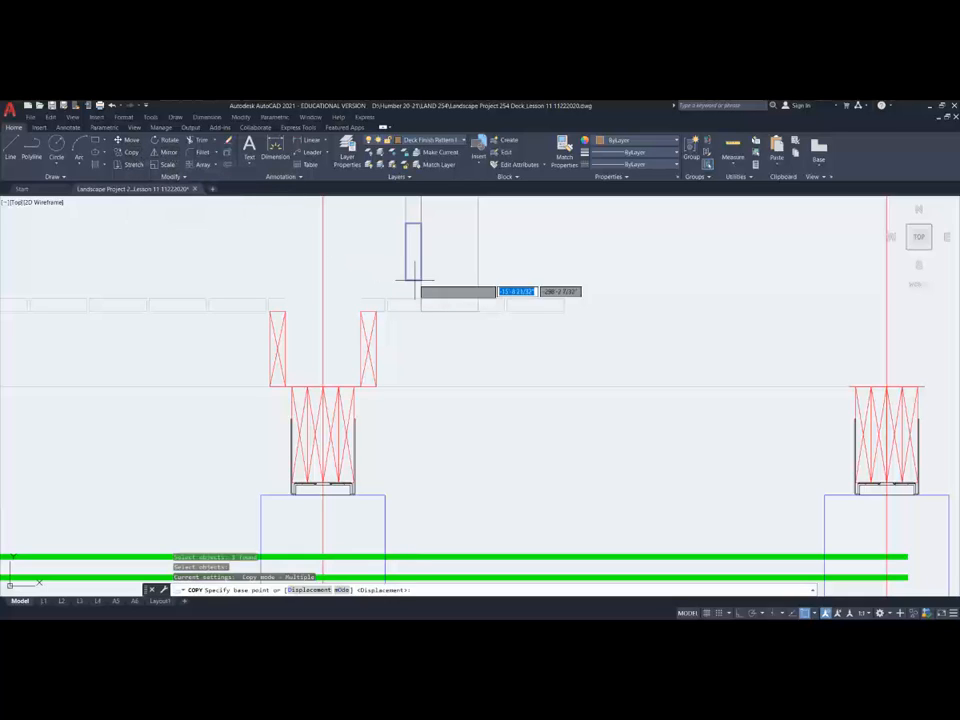
left_click(421, 280)
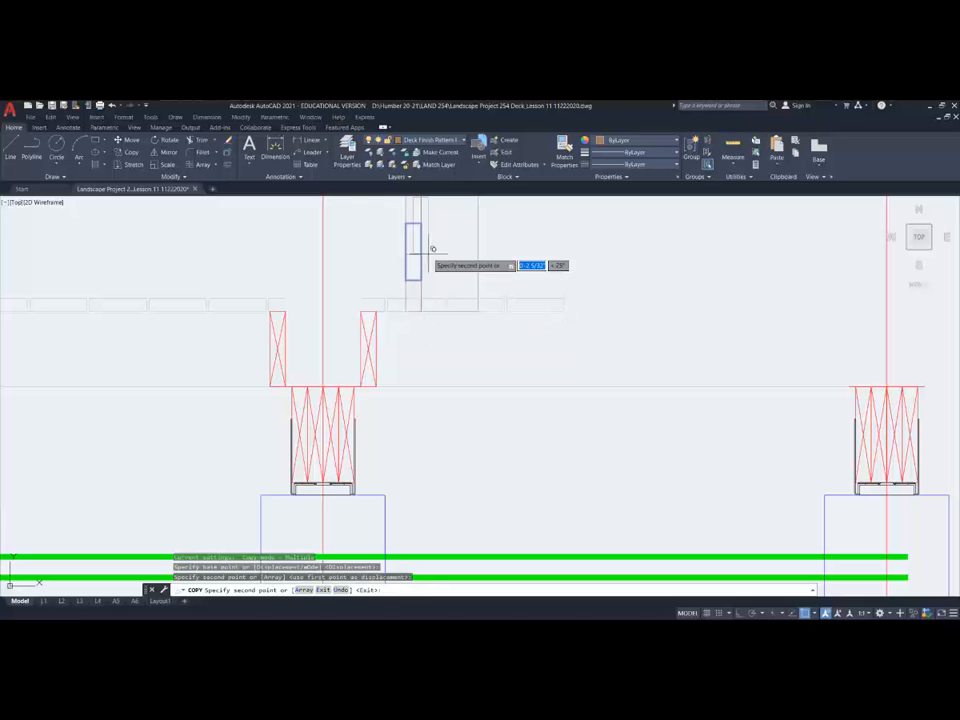
left_click(427, 253)
key("Escape")
Rotate the copied board -90 degrees about its lower inner corner so it lies flat across the tall rectangle's base.
left_click(168, 140)
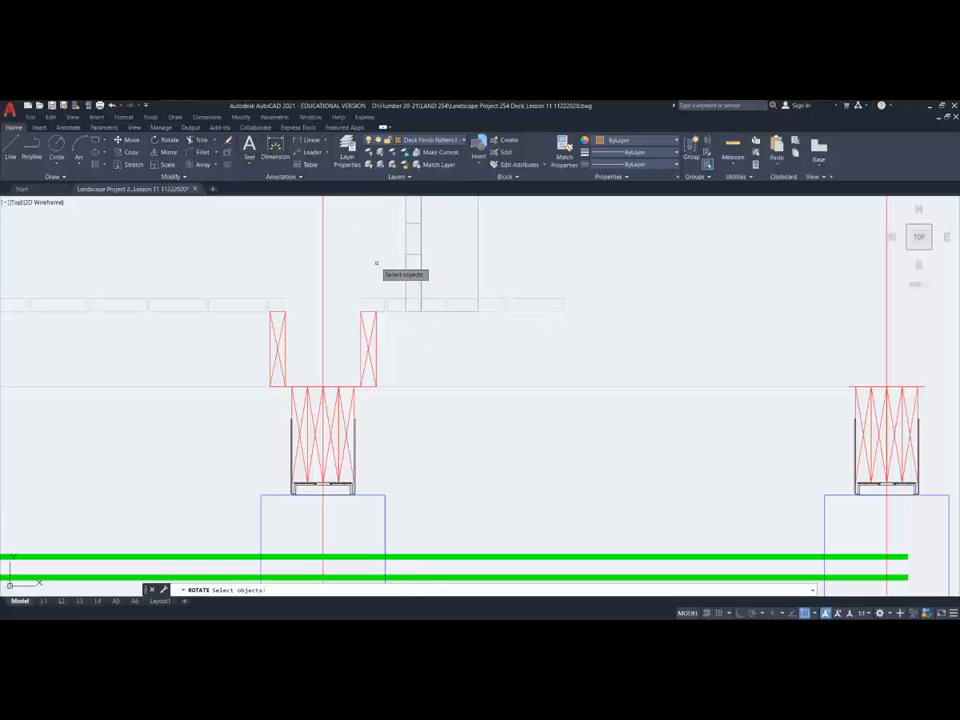
left_click(411, 282)
key("Return")
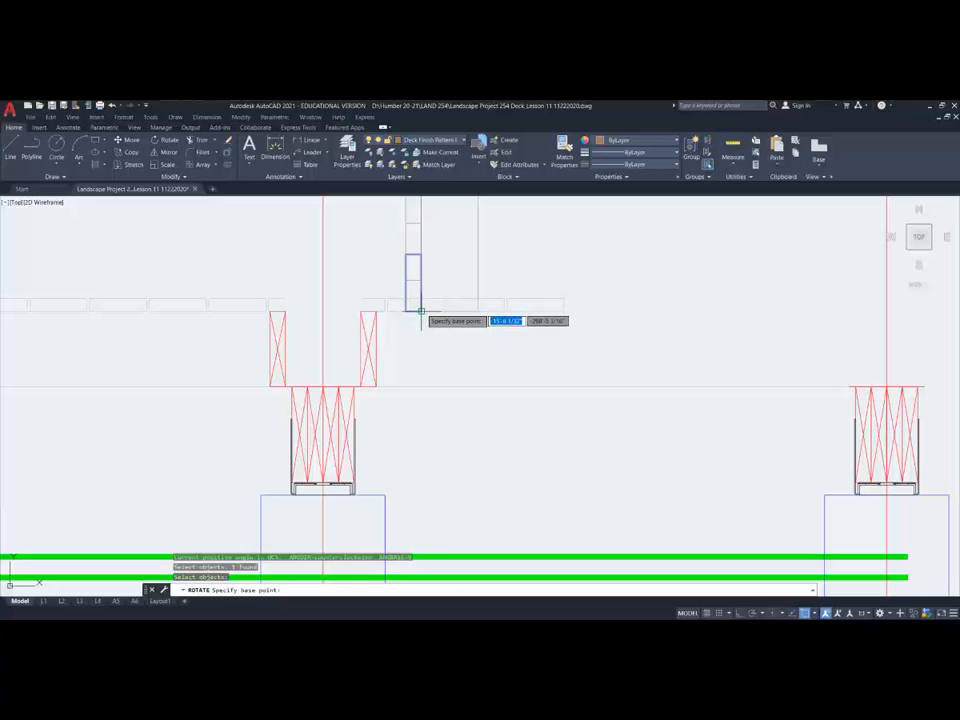
left_click(421, 311)
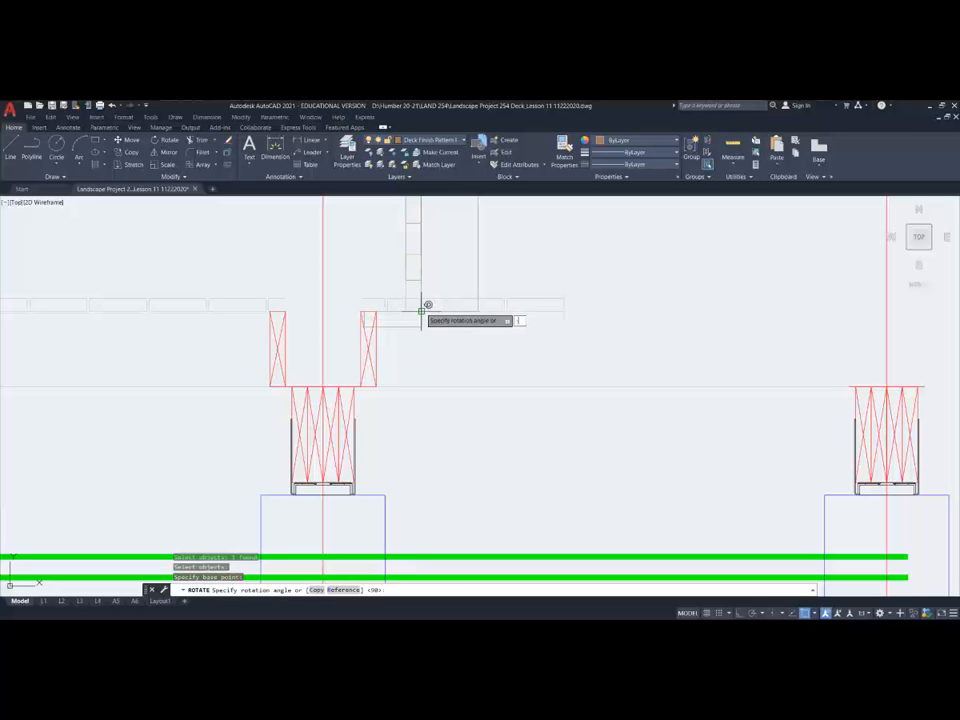
key("Return")
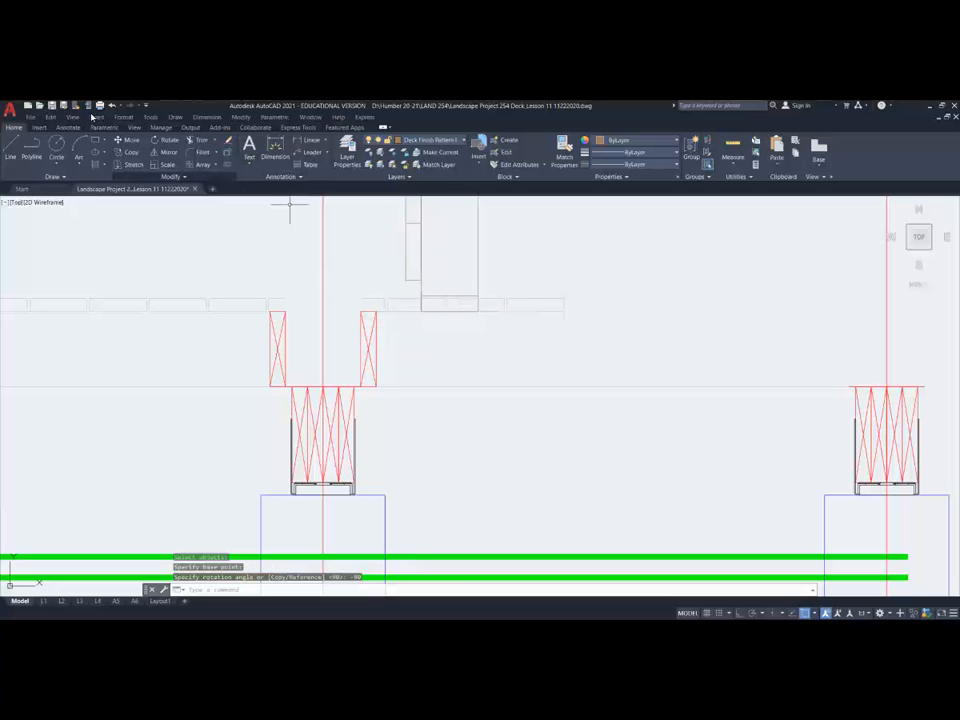
Draw two diagonal lines between opposite corners of the flat board at the tall rectangle's base.
left_click(10, 147)
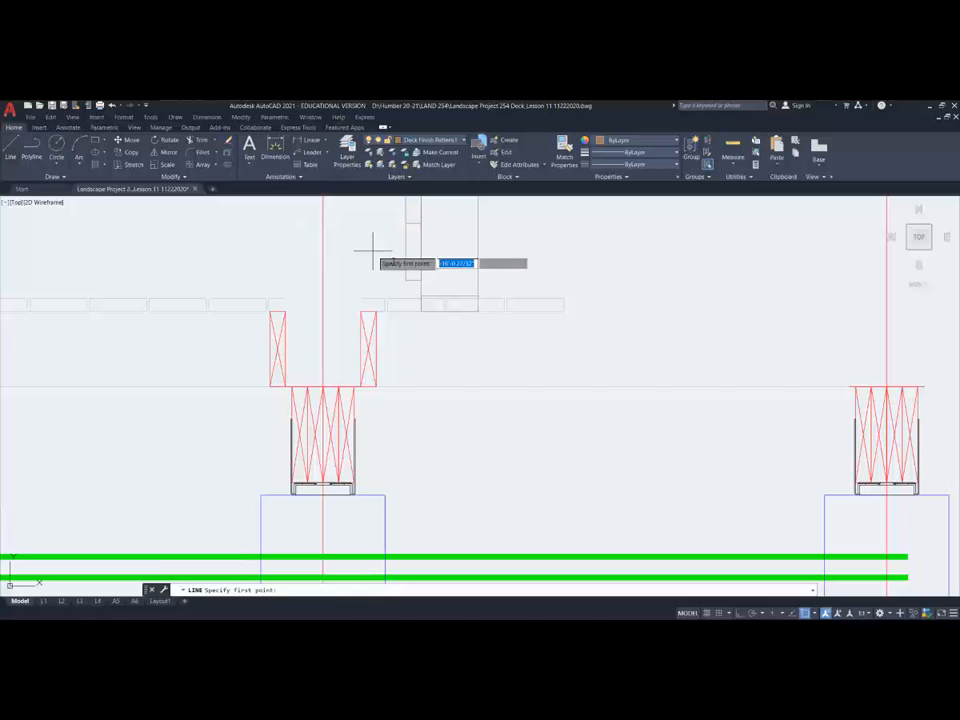
left_click(421, 297)
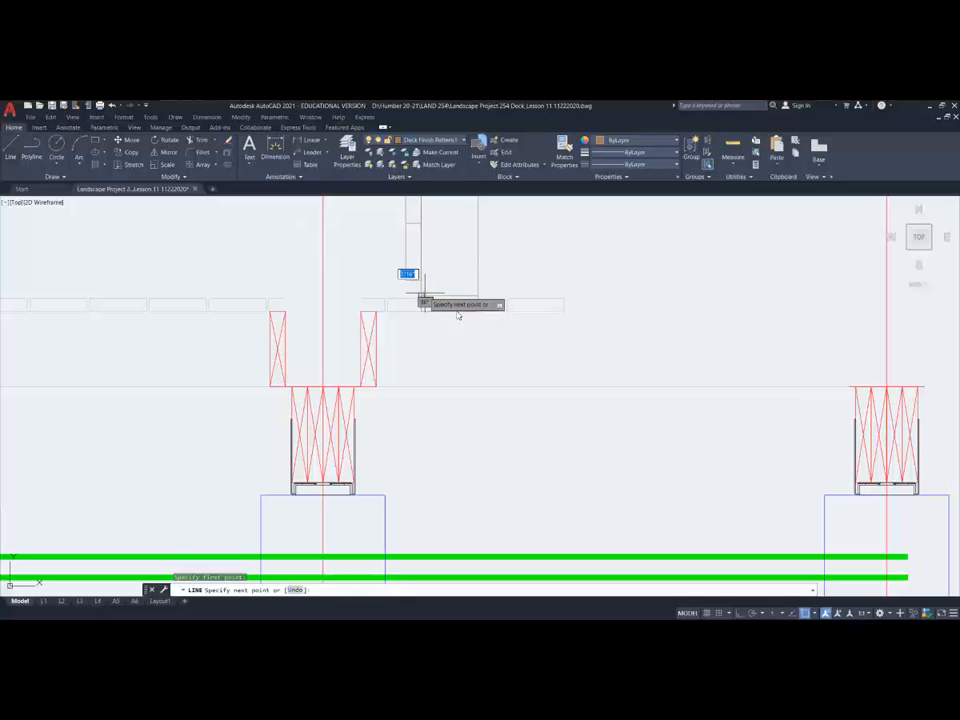
left_click(477, 311)
key("Return")
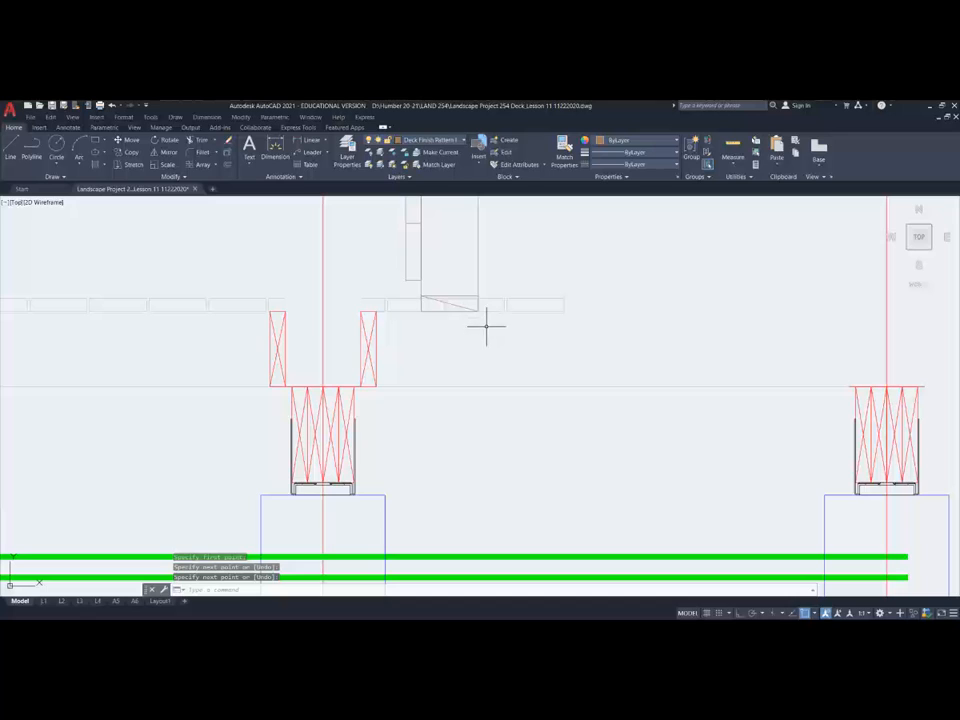
key("Return")
left_click(477, 311)
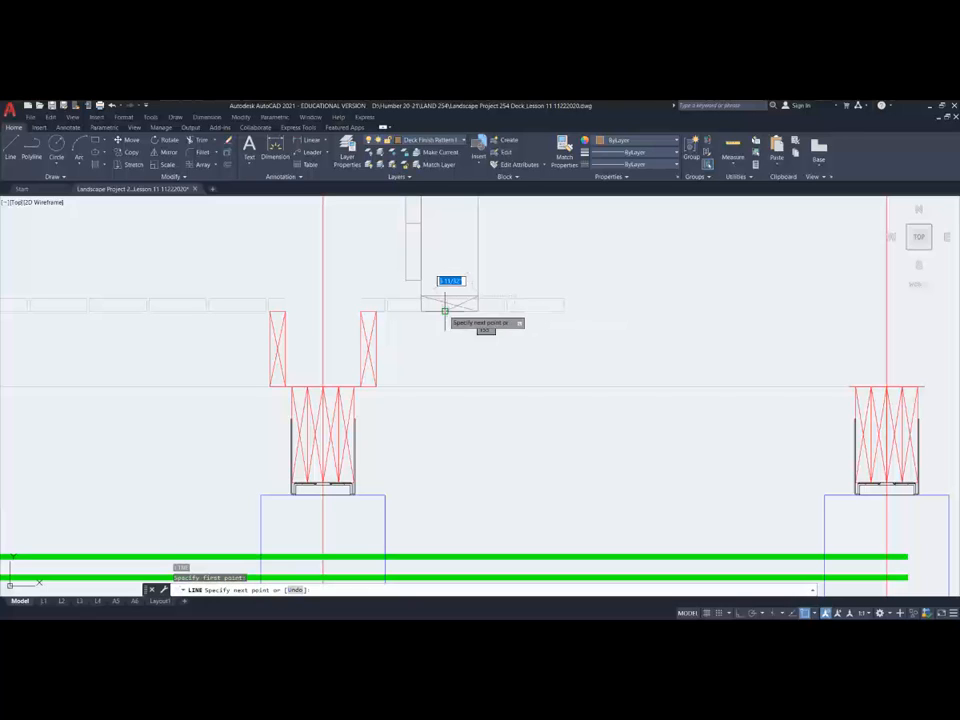
key("Escape")
Move the cap boards, side boards and tall rectangle down until the lowest side board's lower inner corner rests on the decking's top surface.
scroll(421, 311, "down", 6)
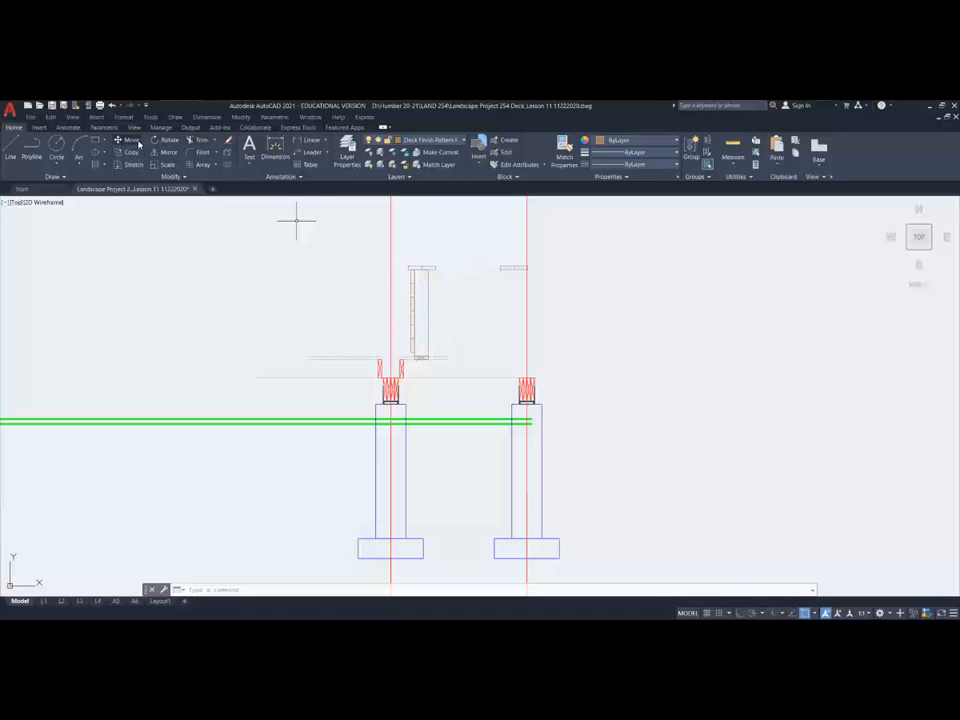
type("m")
key("Return")
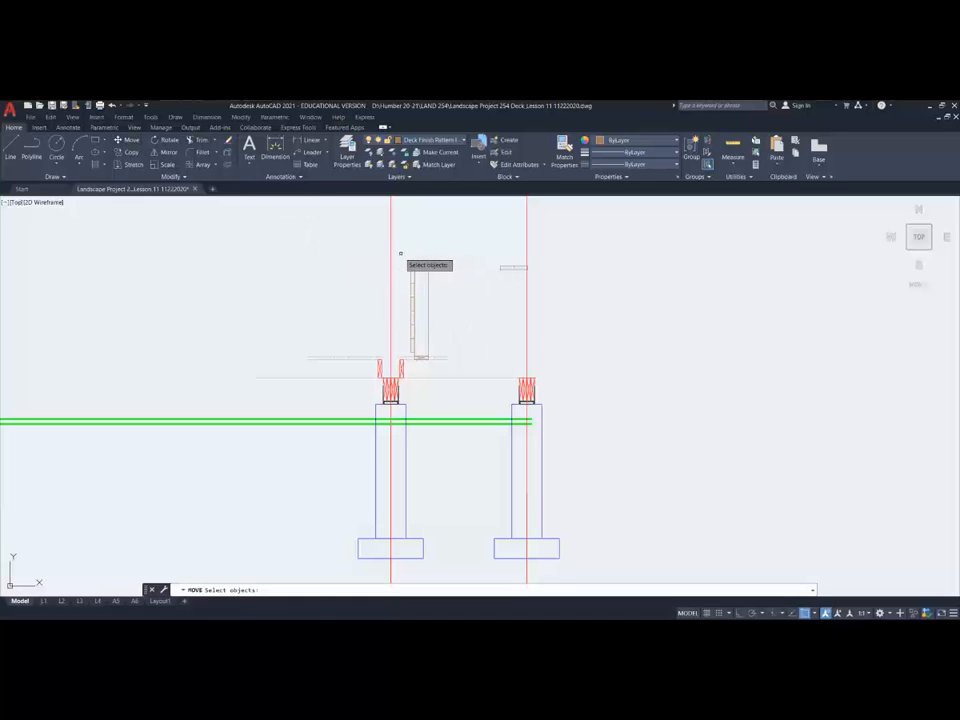
left_click(400, 253)
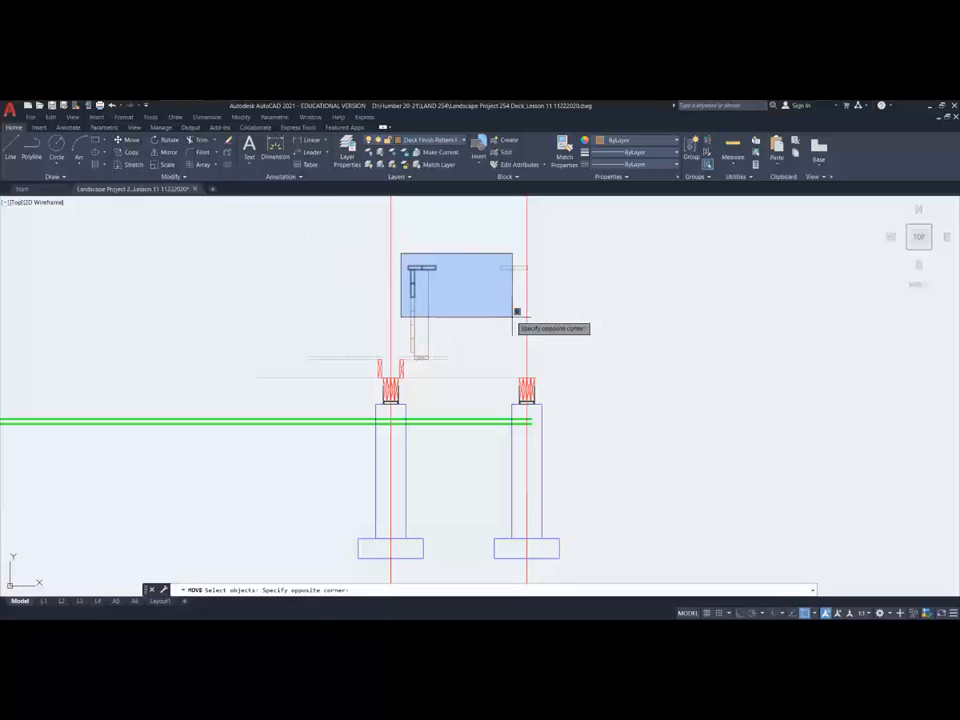
left_click(590, 348)
left_click(420, 335)
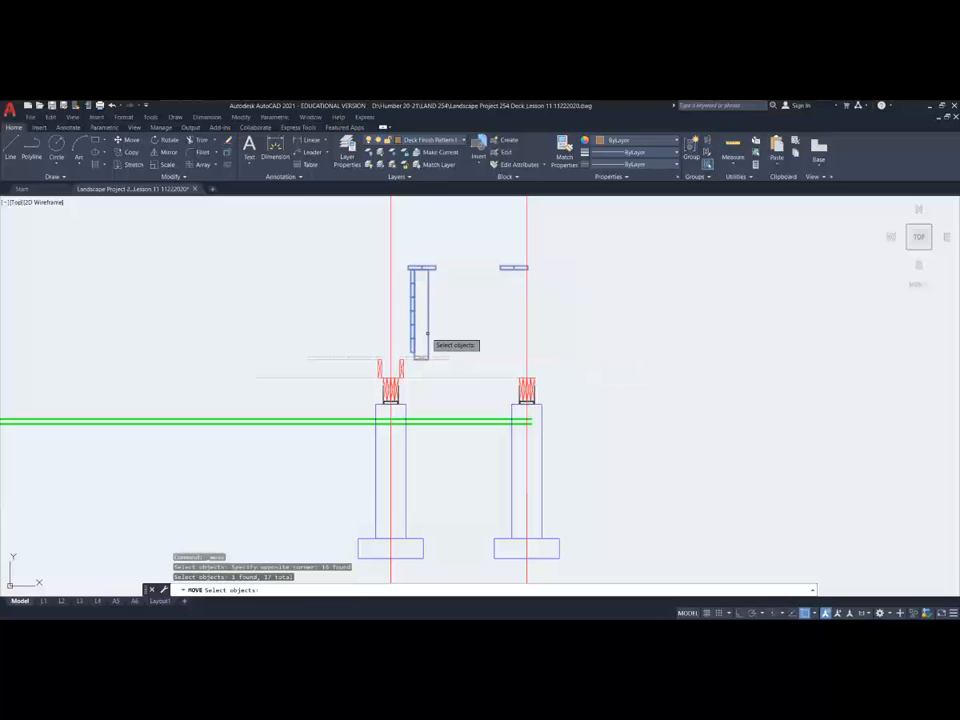
scroll(421, 361, "up", 5)
key("Return")
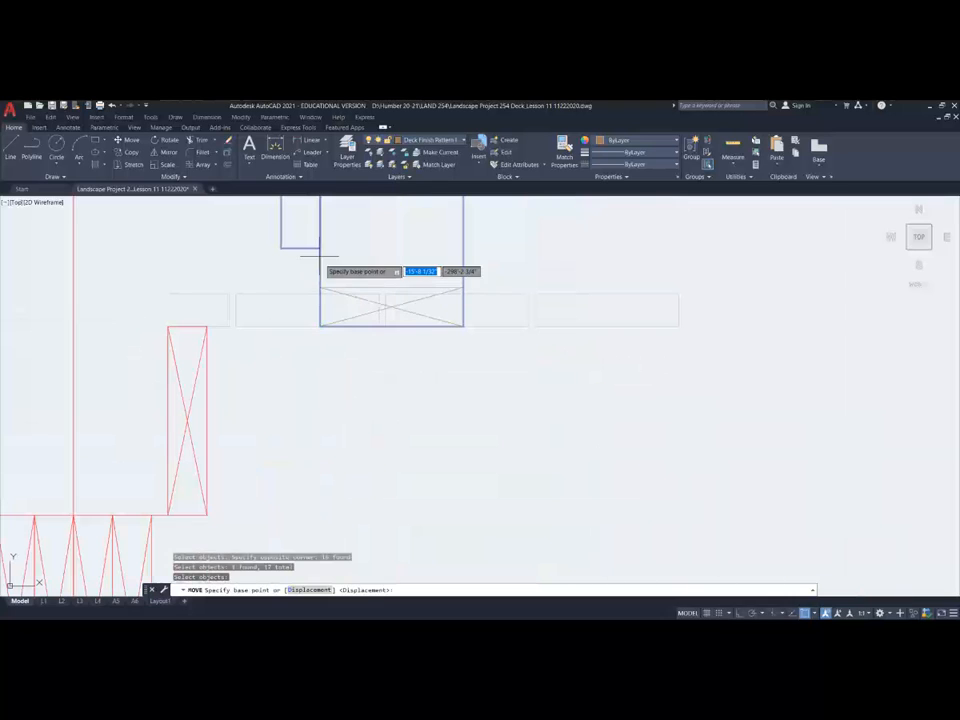
left_click(320, 248)
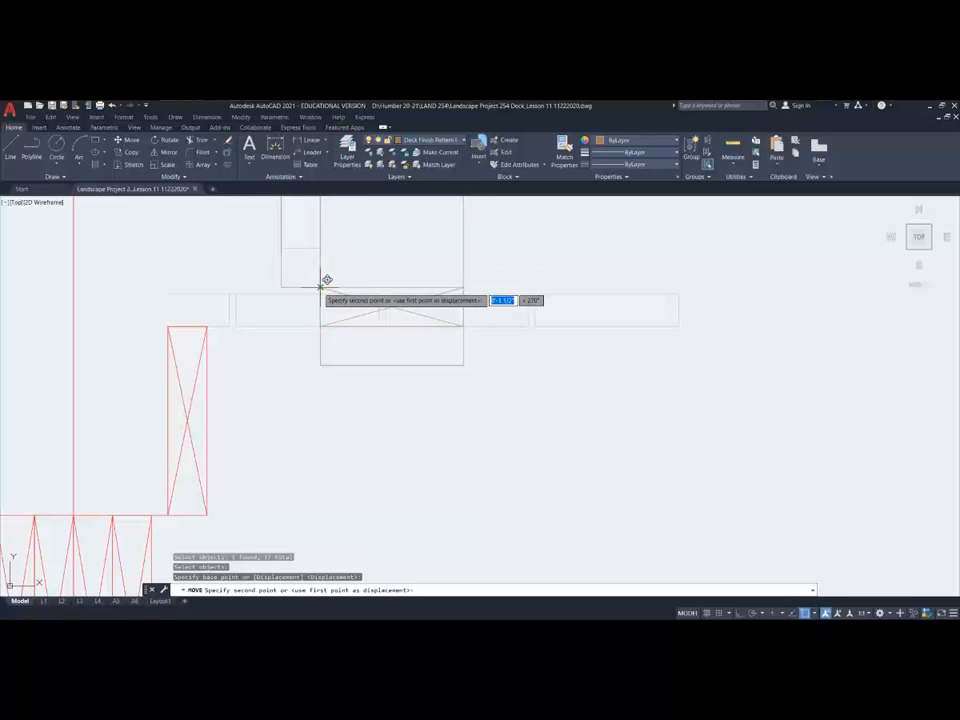
left_click(321, 292)
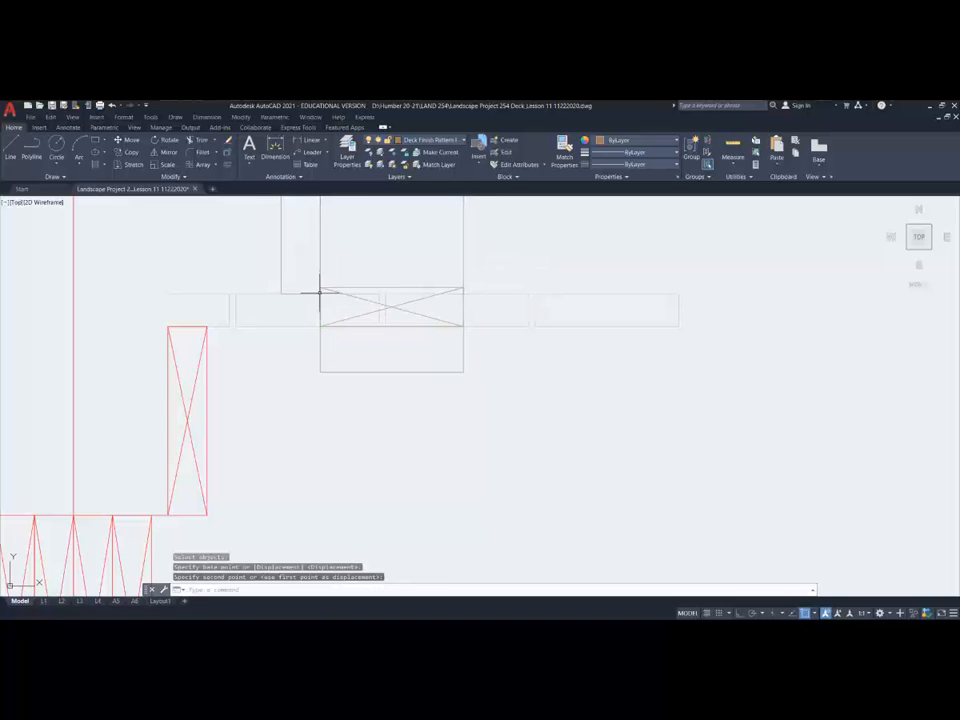
Stretch the tall rectangle's lower edge up to perpendicular on the crossed base board's upper edge.
left_click(382, 372)
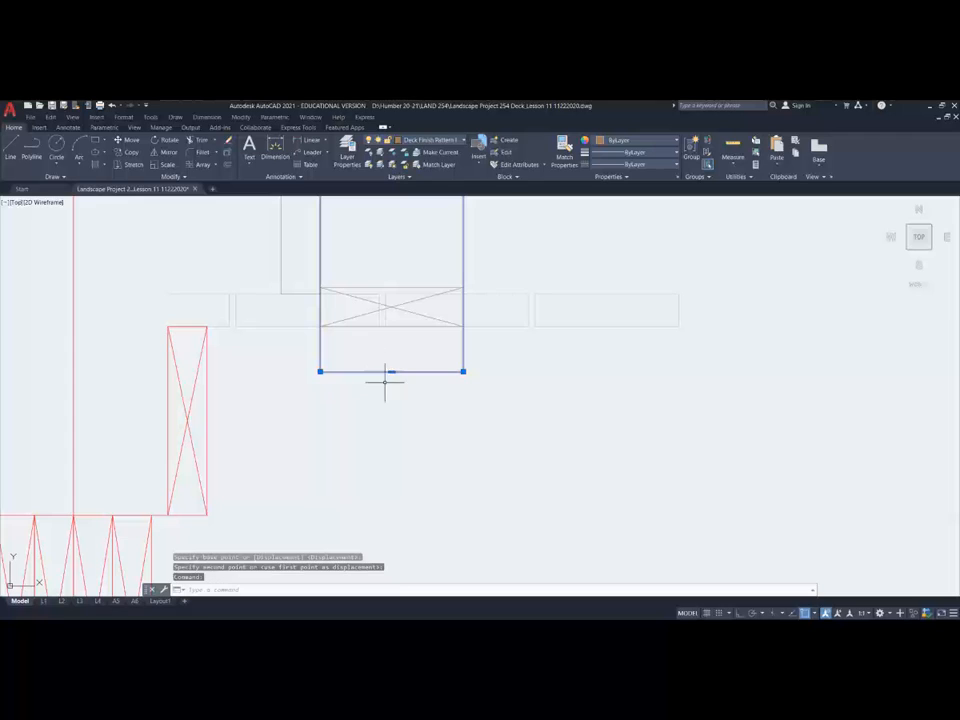
left_click(391, 371)
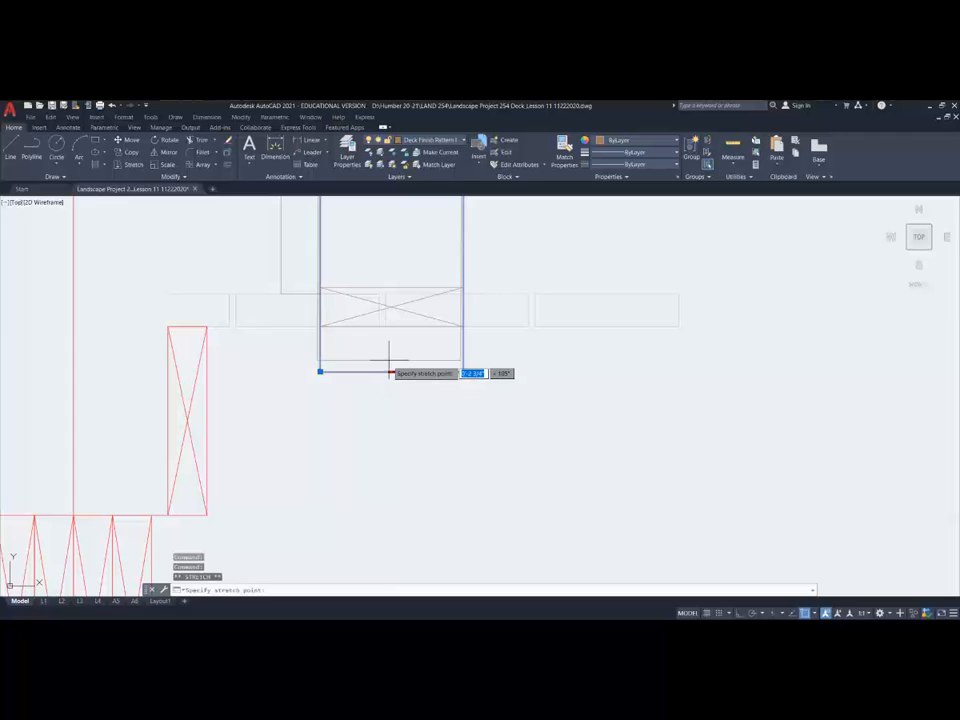
right_click(392, 288, "shift")
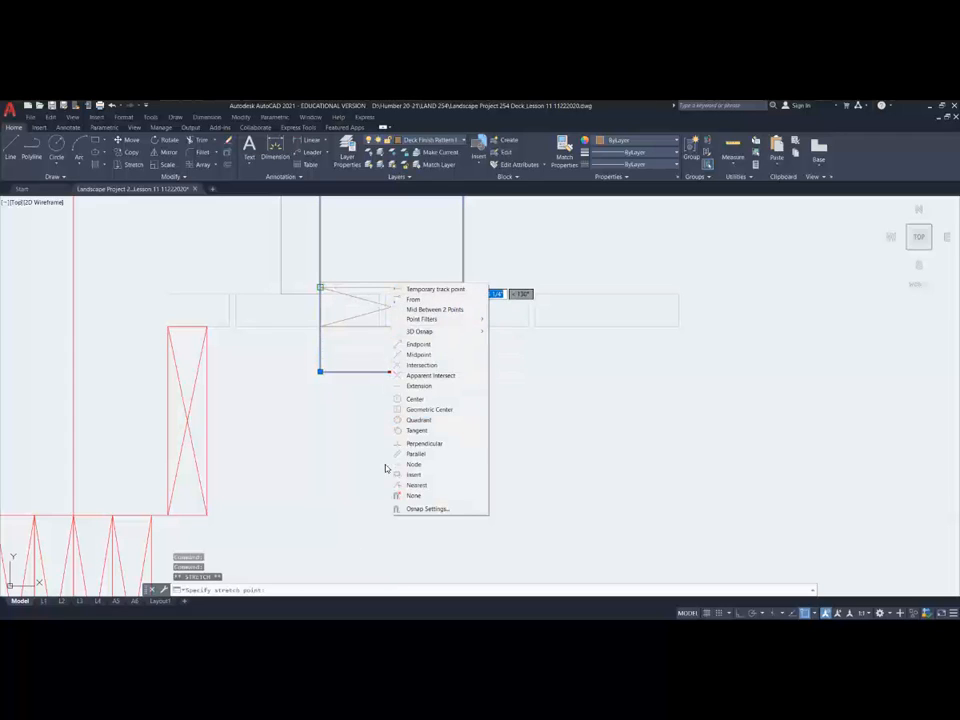
left_click(425, 443)
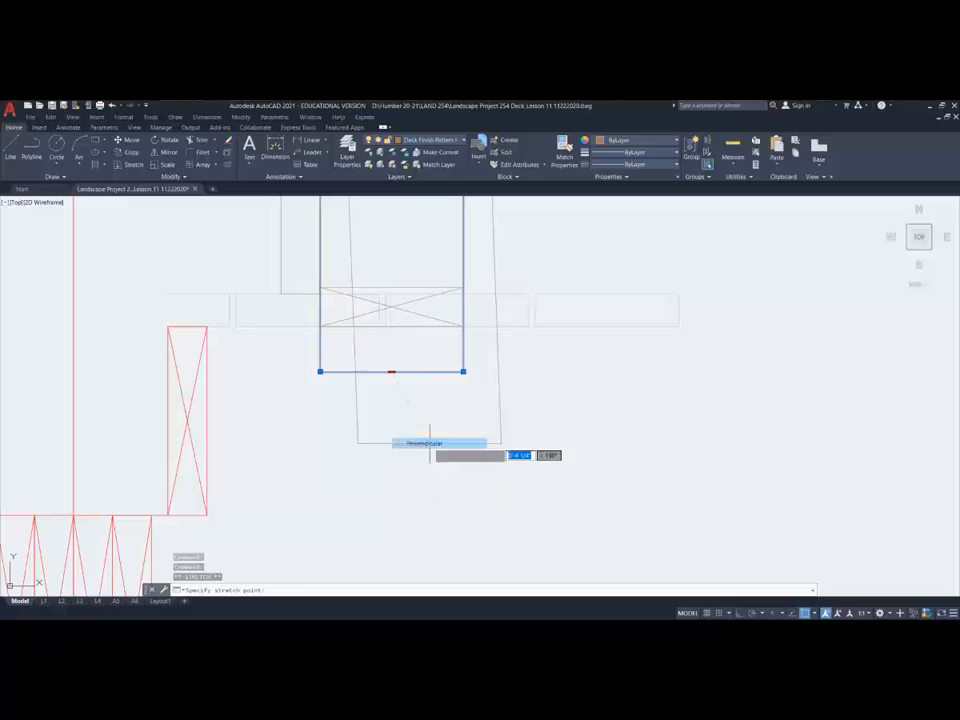
left_click(391, 288)
key("Escape")
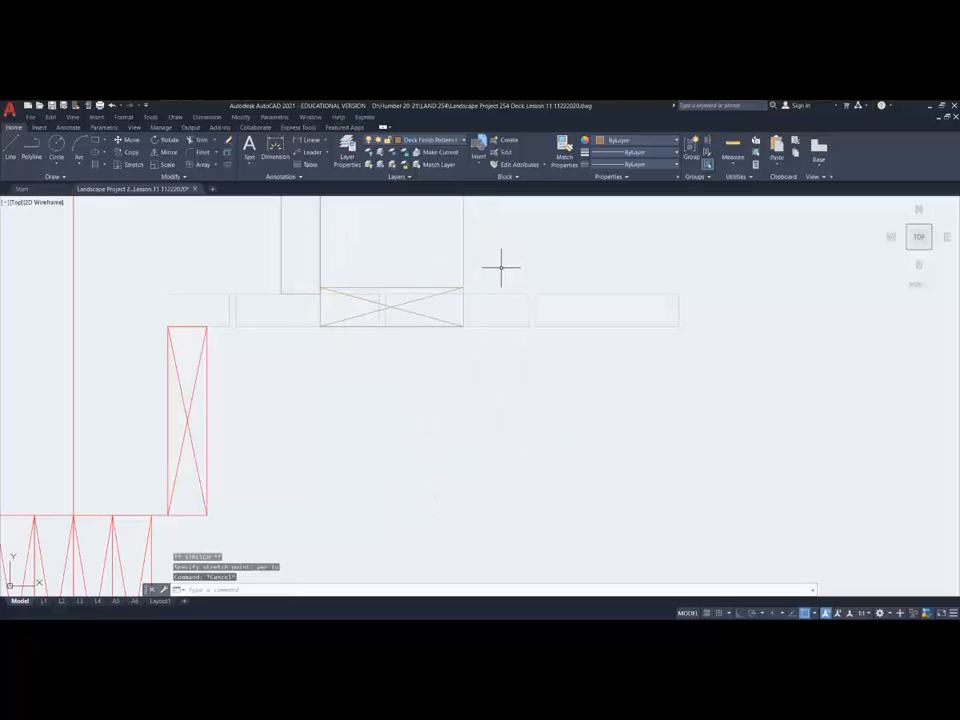
Delete the two cut deck boards sitting on the joists of the left-hand footing.
scroll(501, 266, "down", 5)
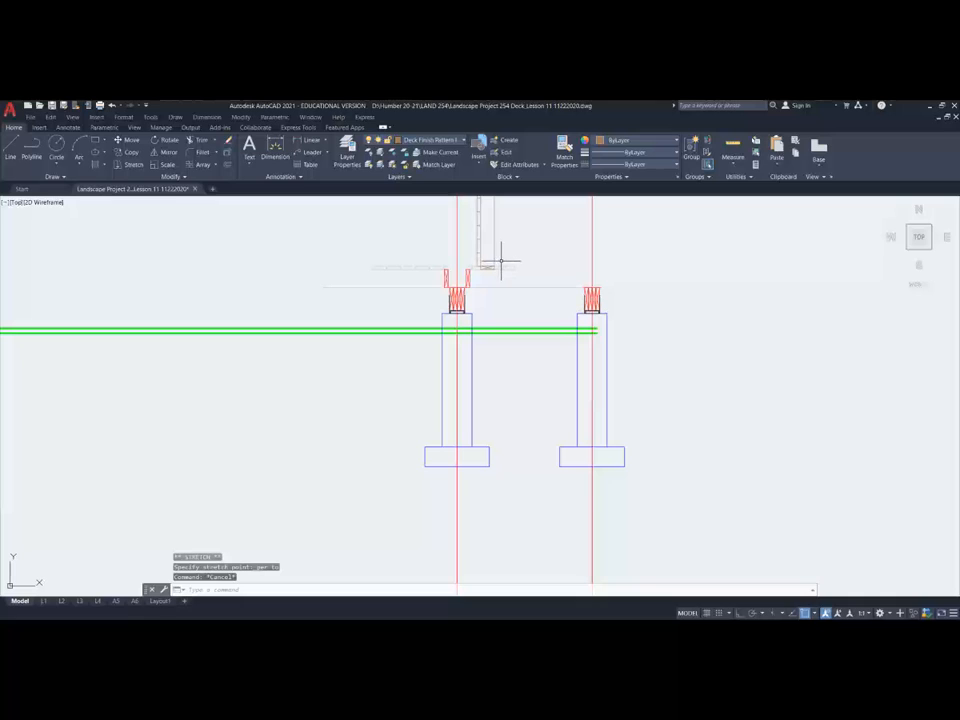
scroll(480, 275, "up", 5)
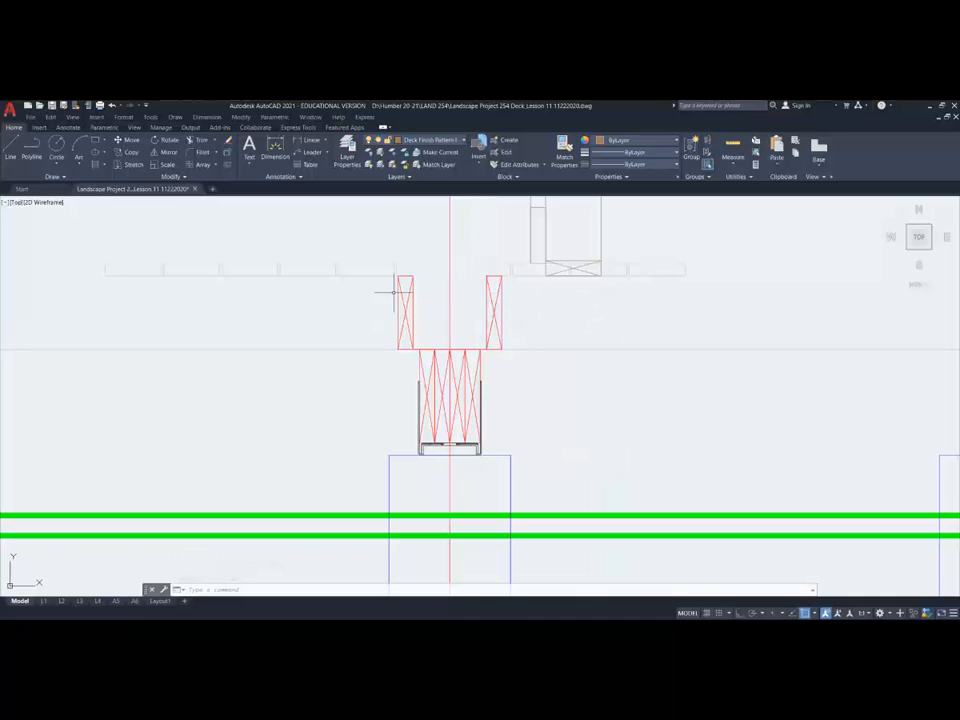
left_click(500, 266)
left_click(411, 263)
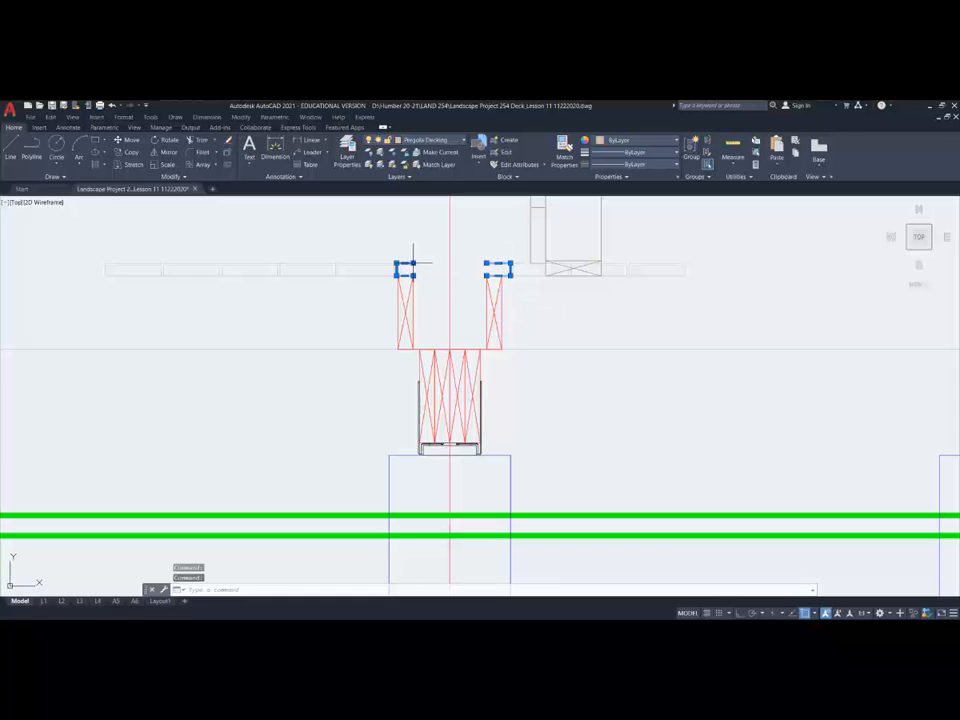
key("Delete")
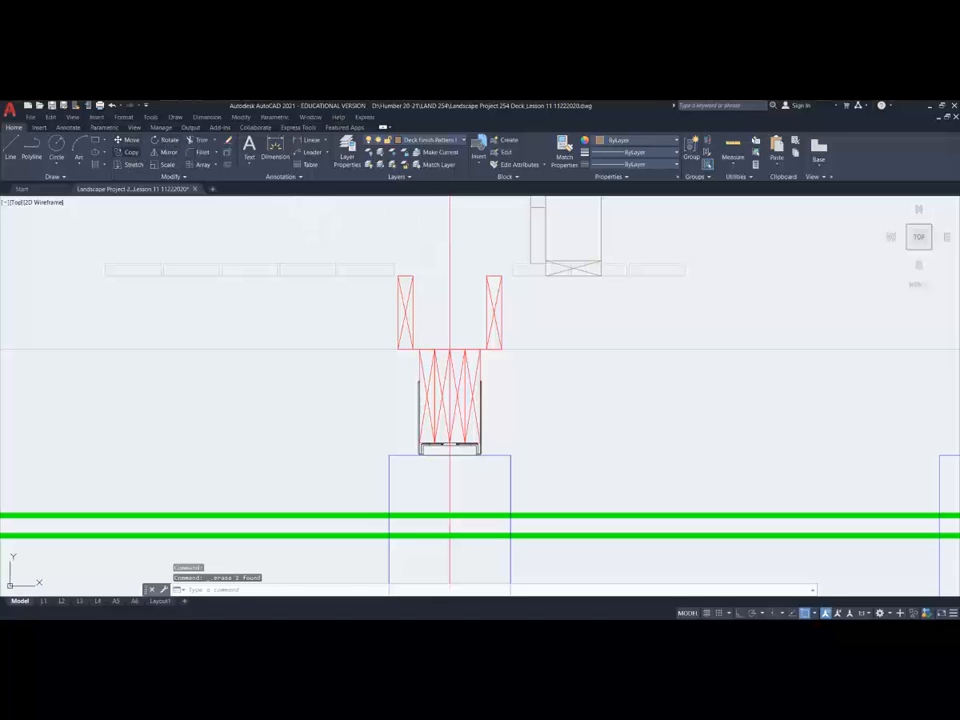
Move the five left-hand deck boards across the joists to align with the boards beneath the planter, and delete the overlapping duplicate board.
left_click(130, 140)
left_click(82, 248)
left_click(408, 280)
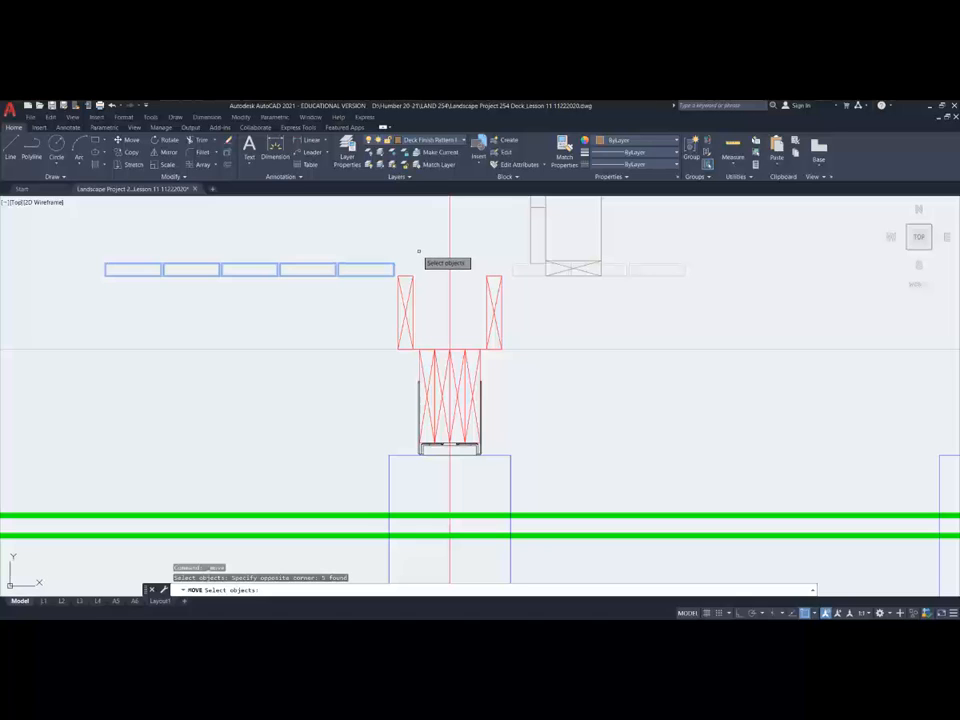
key("Return")
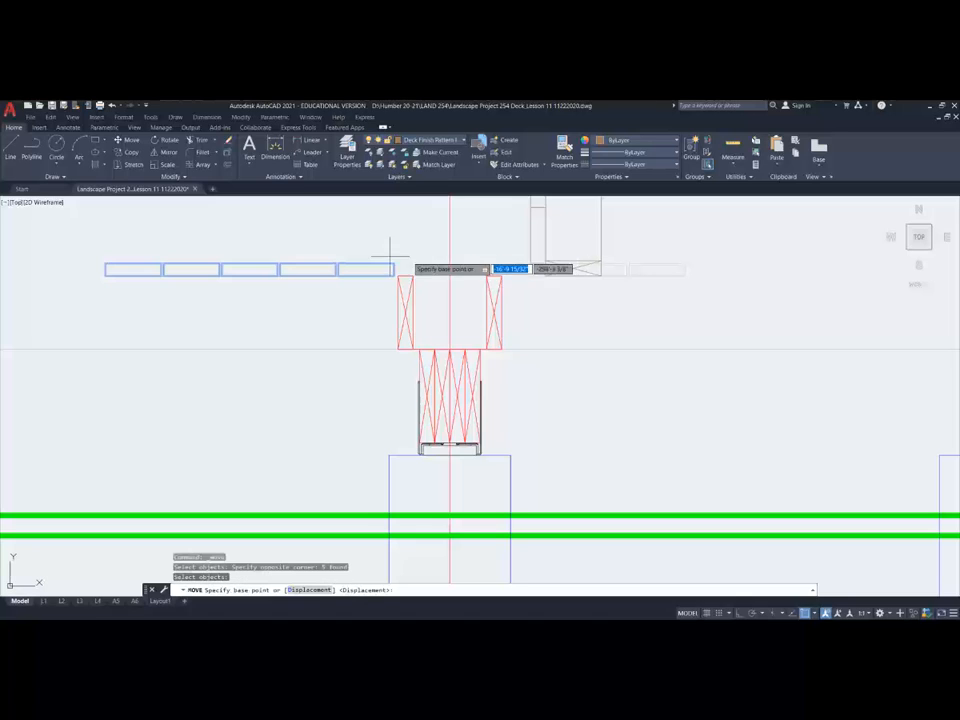
left_click(338, 268)
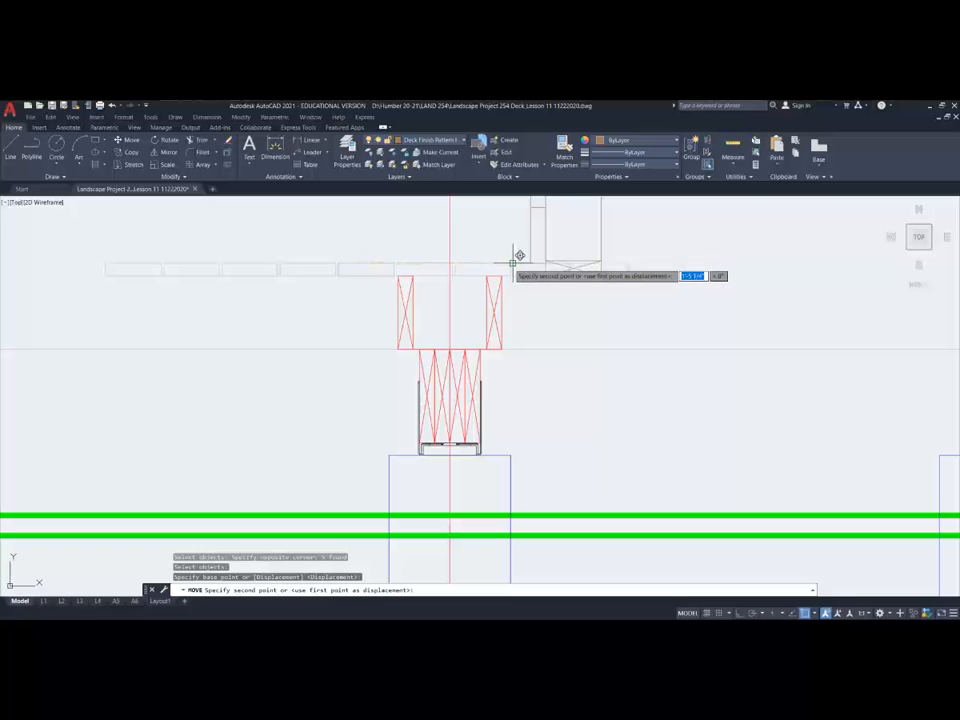
left_click(510, 268)
key("Escape")
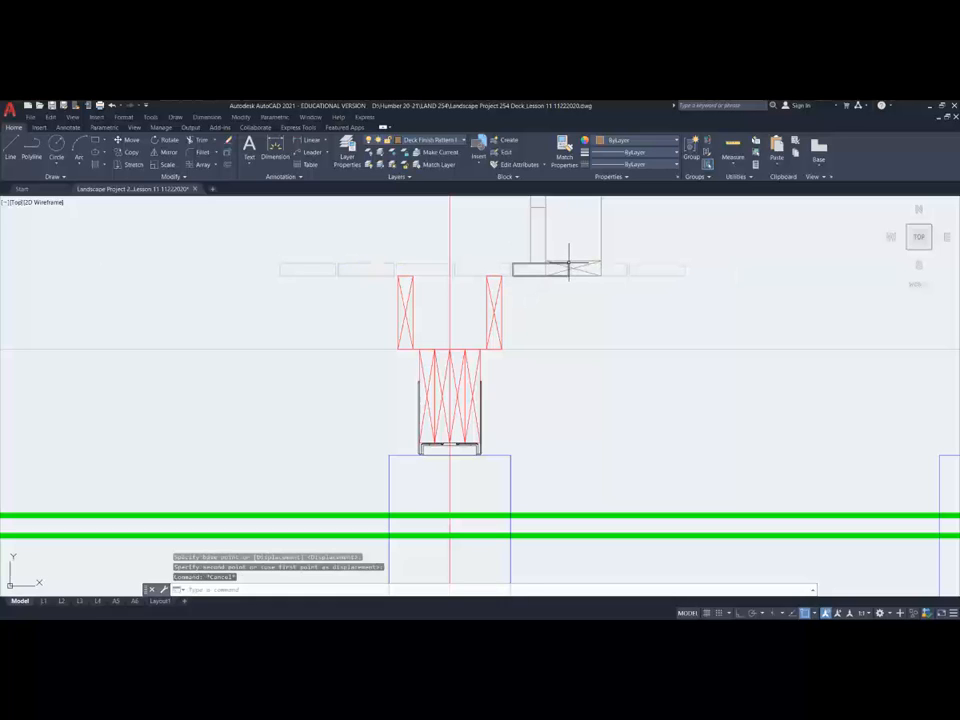
left_click(571, 271)
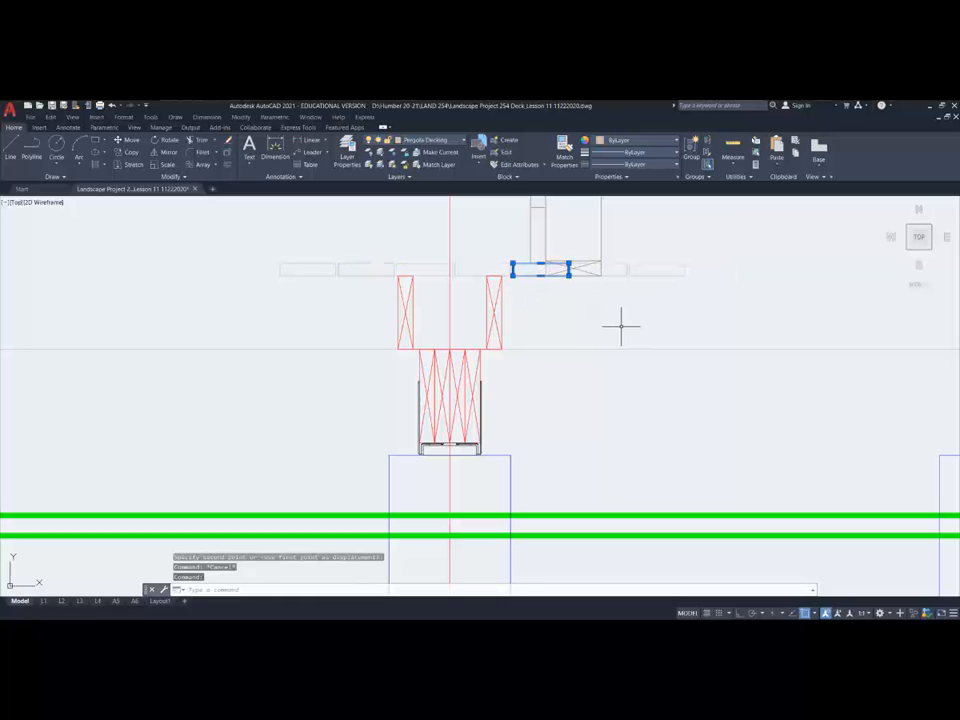
key("Delete")
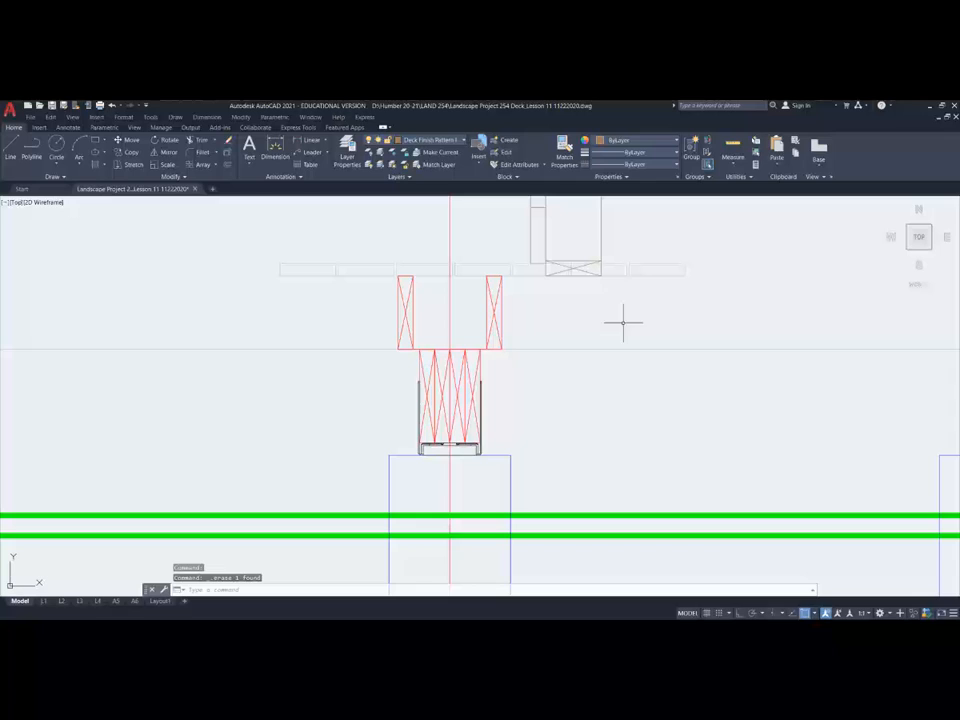
Copy the horizontal line along the beam tops up to the joists' top edge, under the decking.
left_click(532, 350)
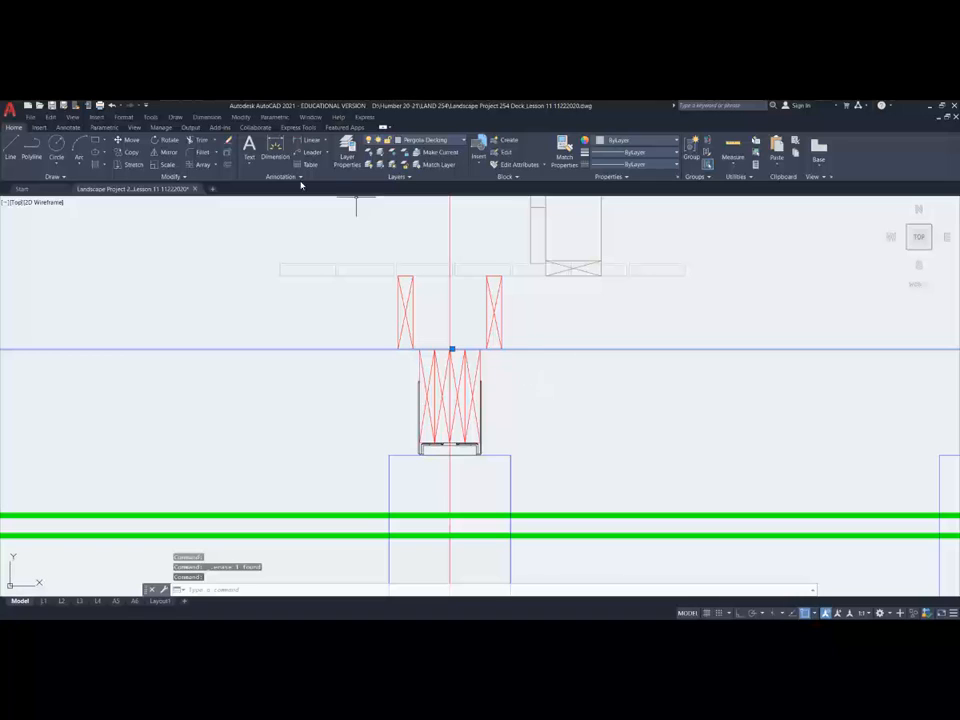
left_click(127, 152)
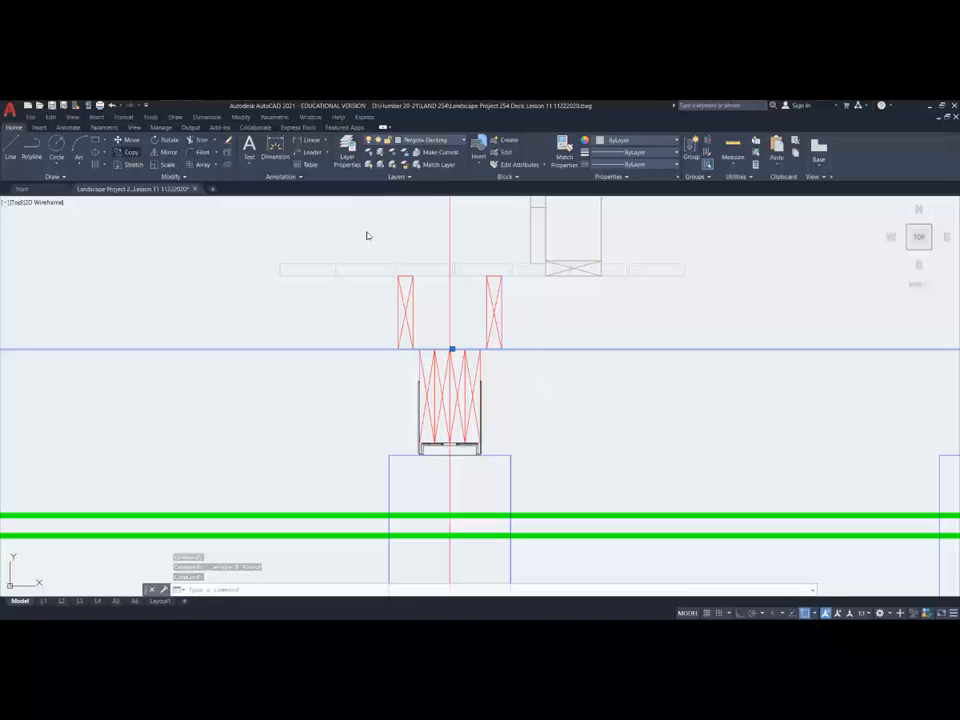
left_click(450, 349)
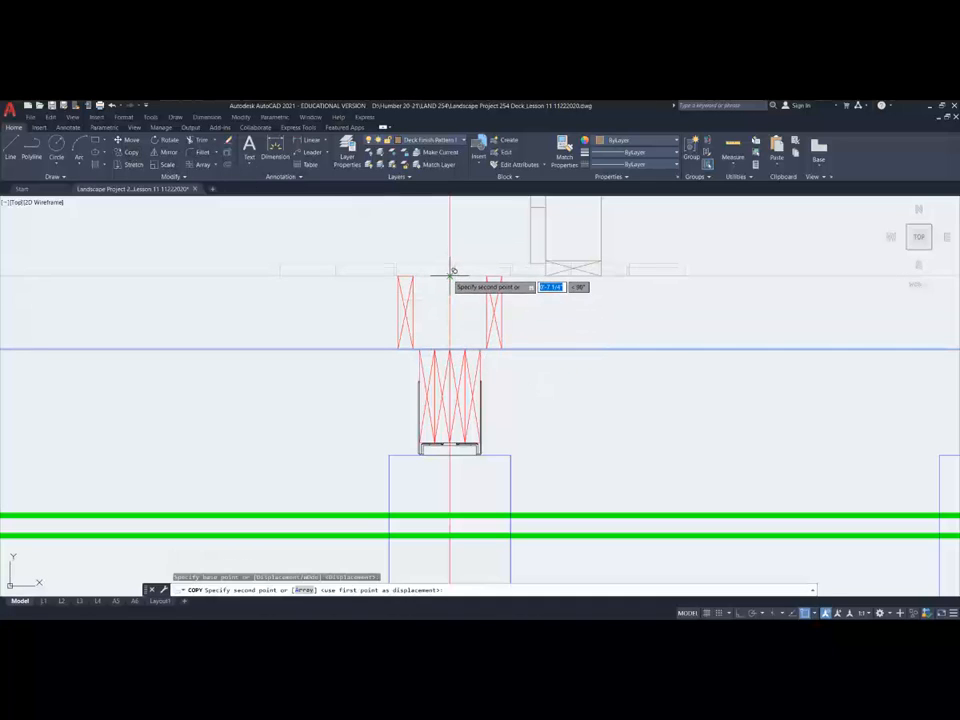
left_click(618, 274)
key("Escape")
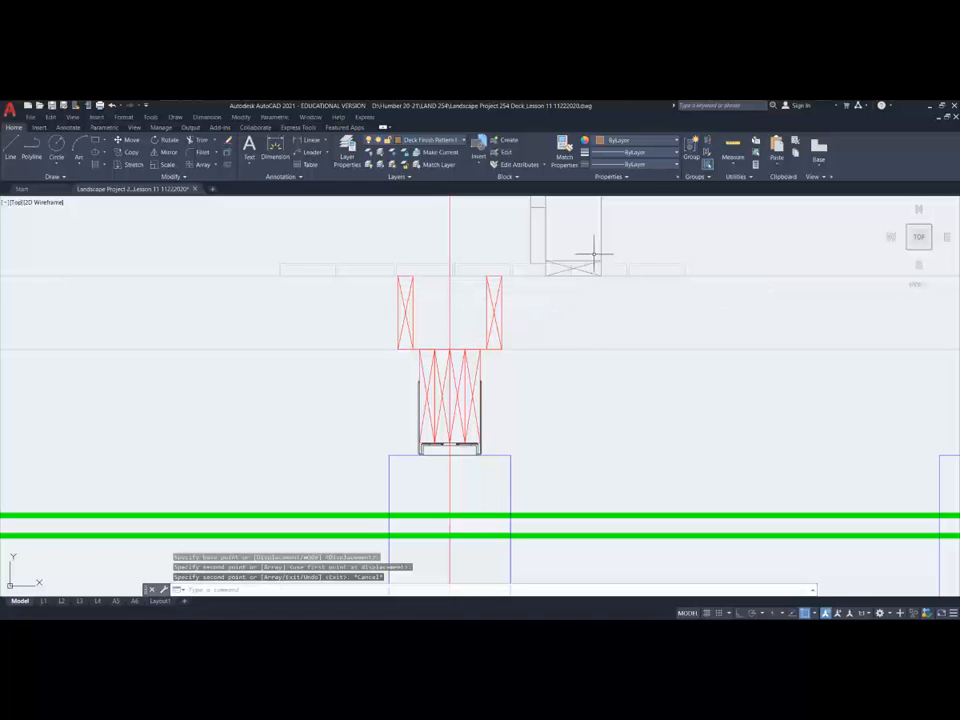
middle_click_drag(561, 246, 449, 250)
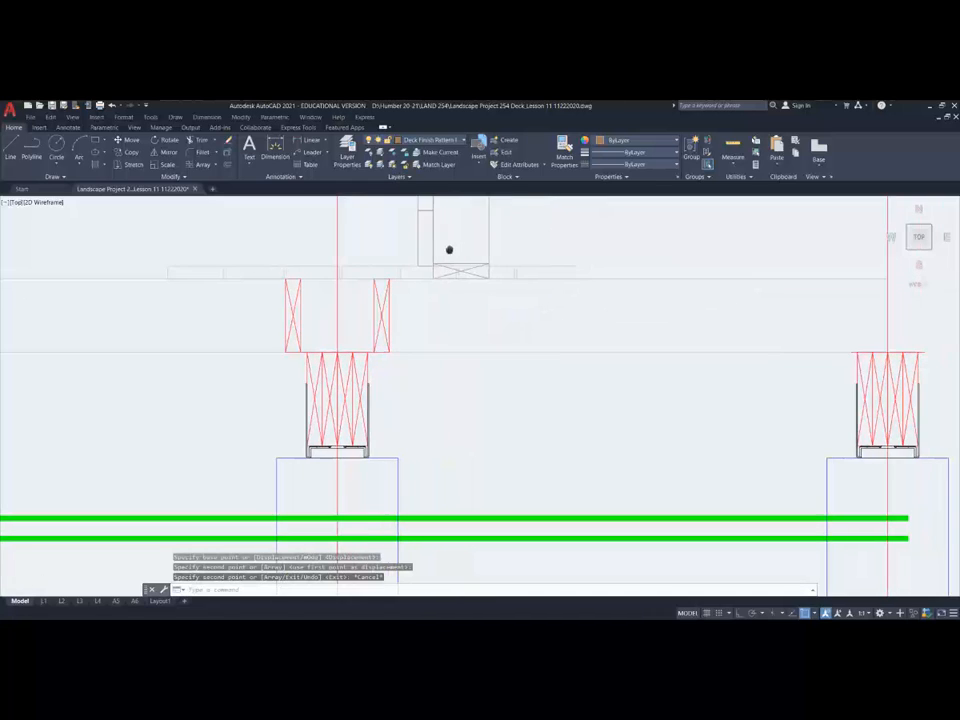
scroll(449, 250, "up", 4)
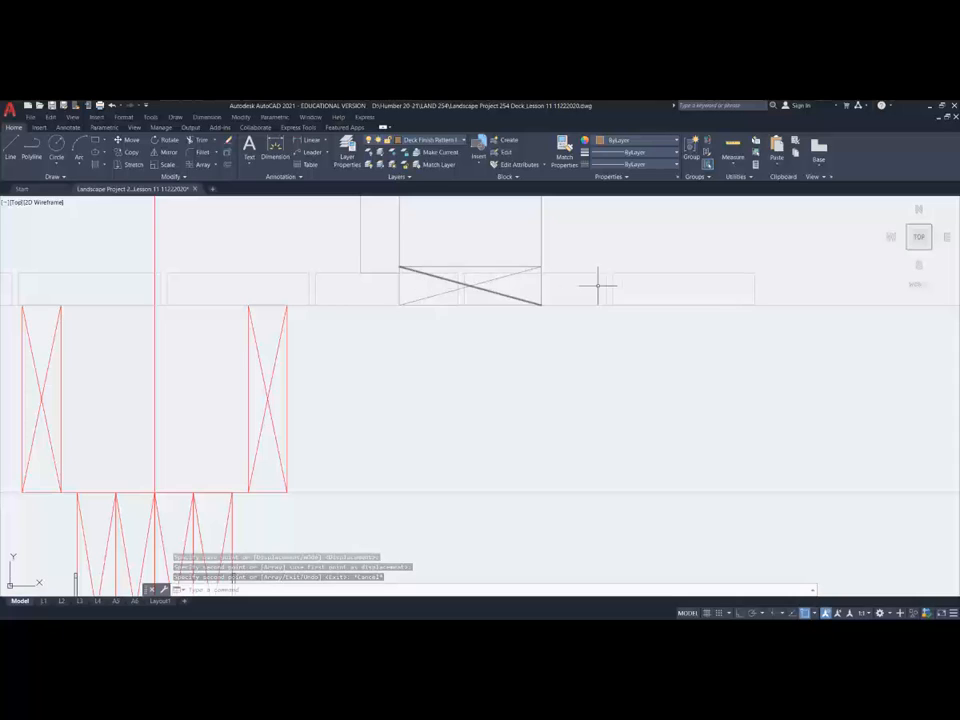
Delete the two decking boards at the far end of the row, overlapping and beyond the upright frame's crossed bottom plate.
left_click(649, 285)
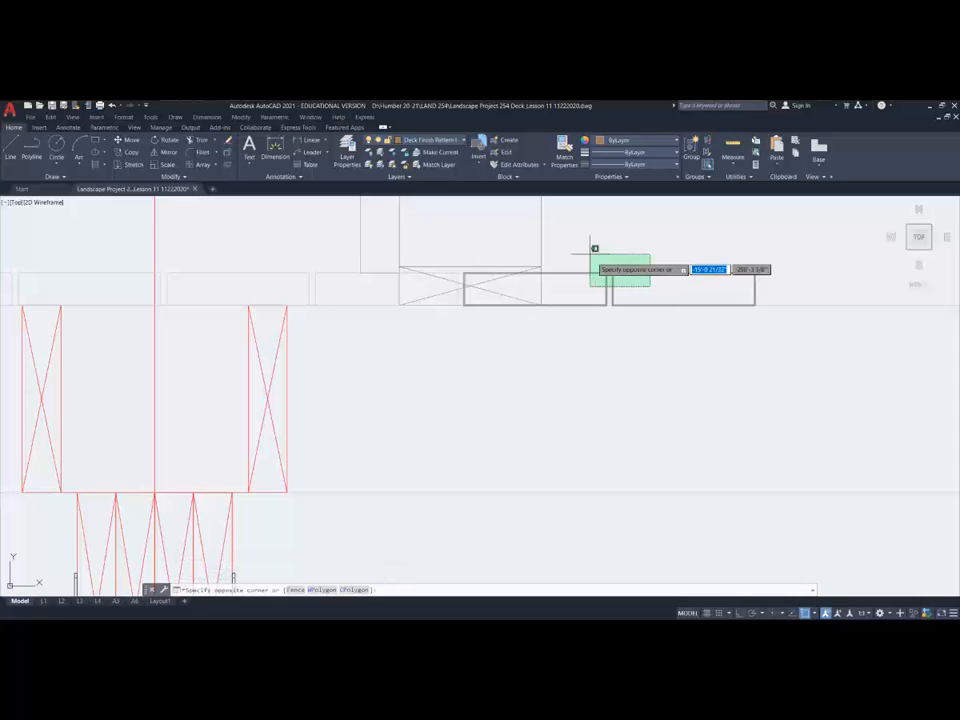
left_click(591, 250)
key("Delete")
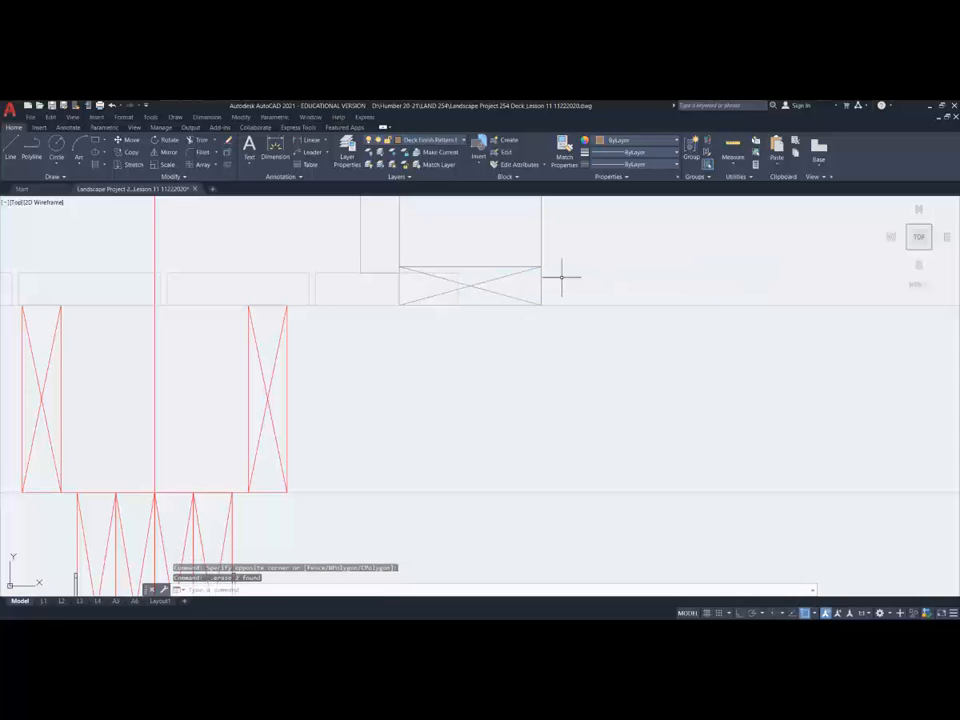
Shorten the last decking board so its end stops perpendicular at the near edge of the crossed bottom plate.
left_click(457, 274)
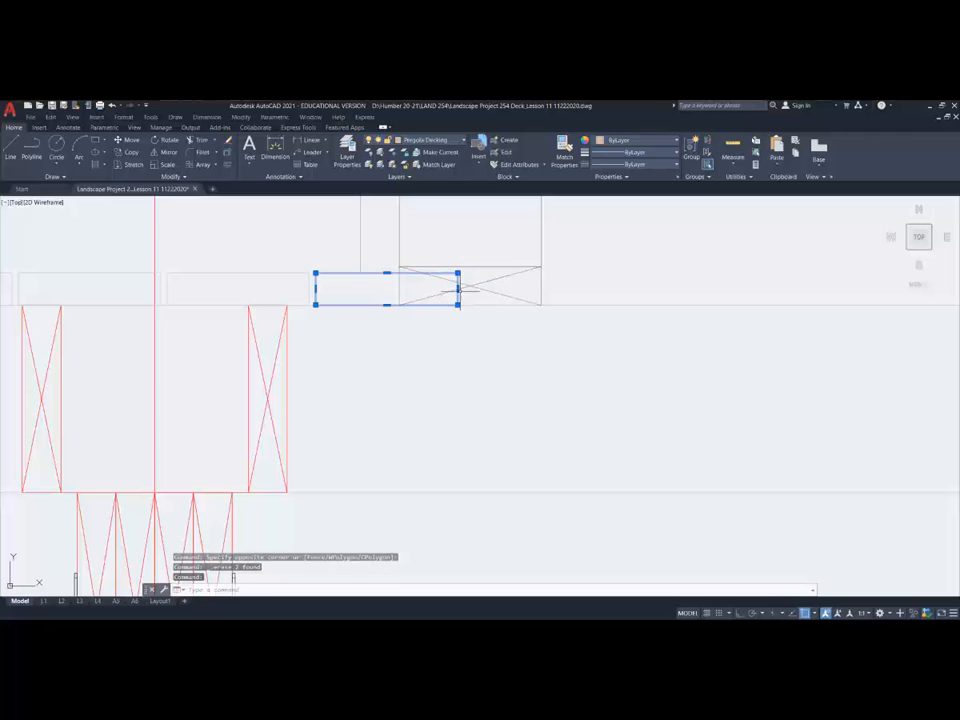
left_click(457, 288)
right_click(398, 289, "shift")
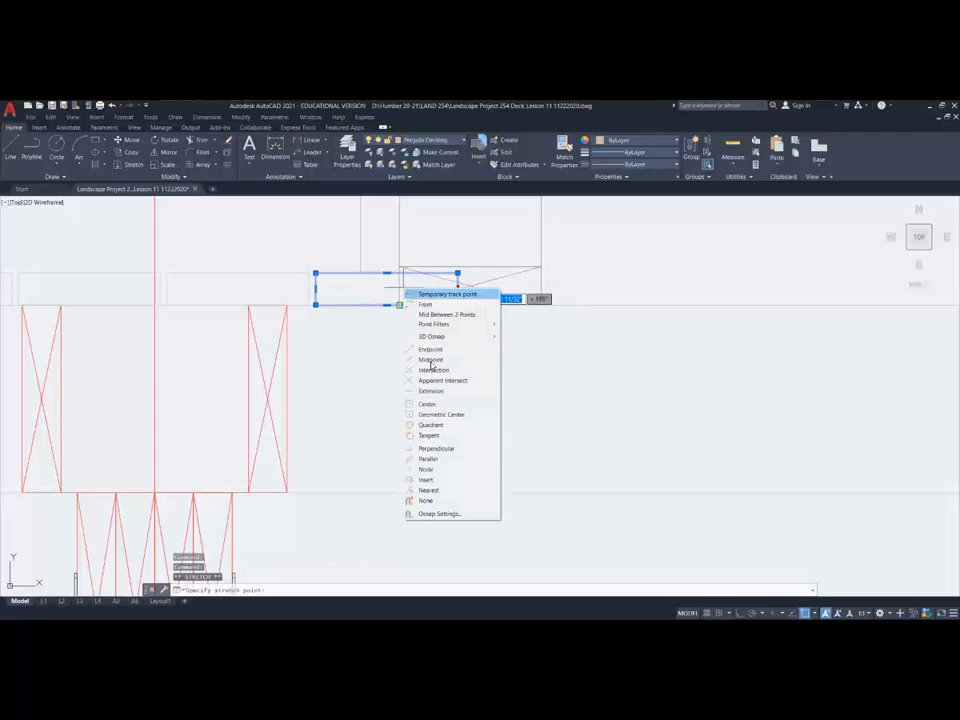
left_click(428, 448)
key("Escape")
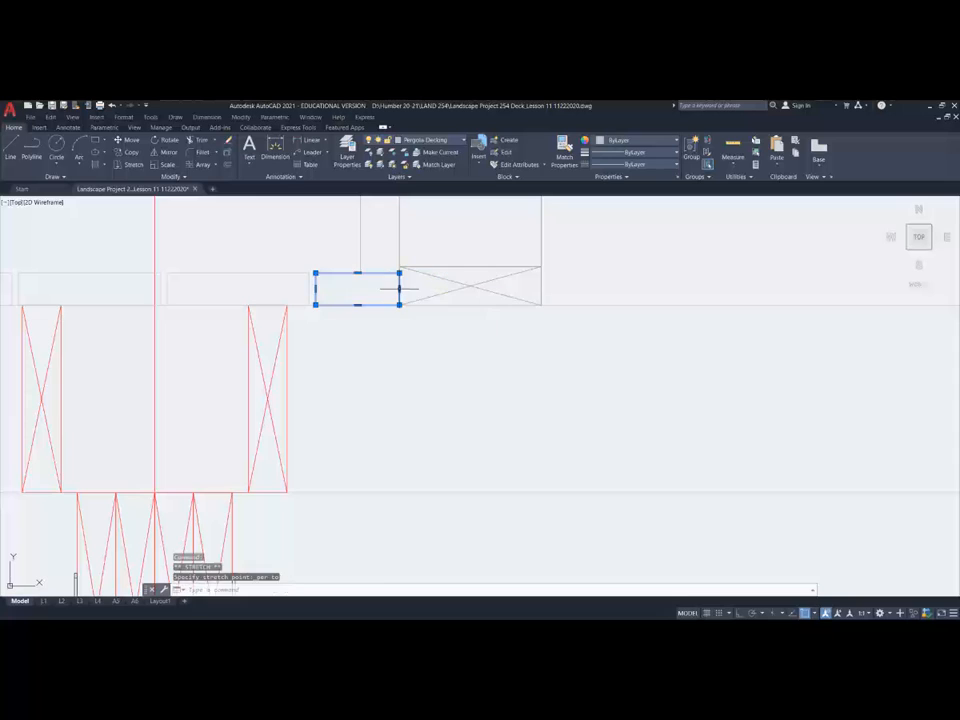
key("Escape")
scroll(416, 280, "down", 8)
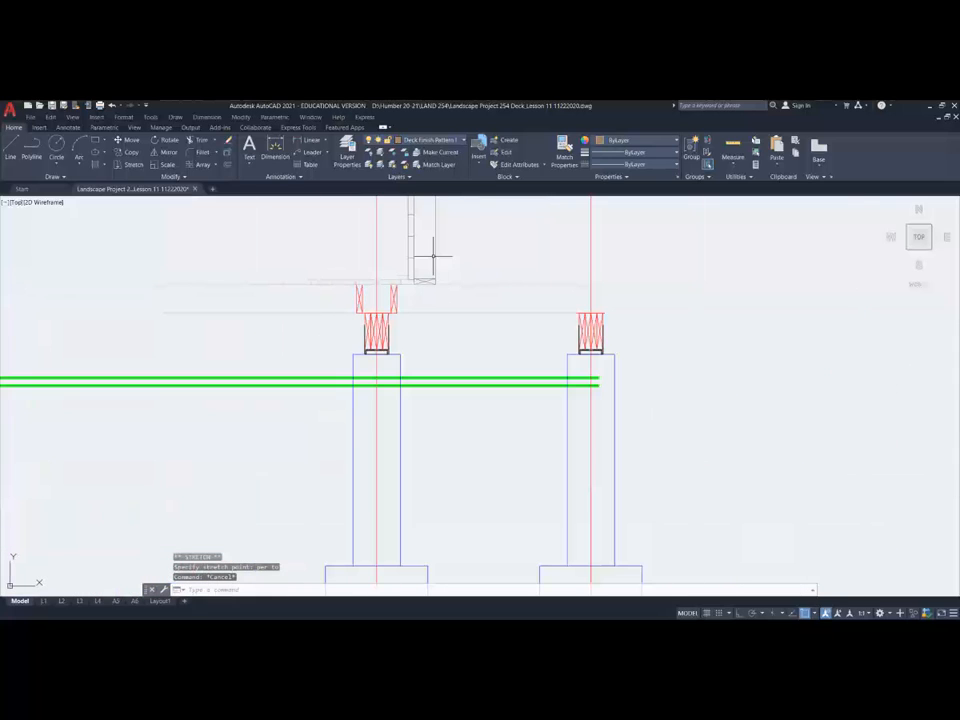
middle_click_drag(429, 257, 360, 364)
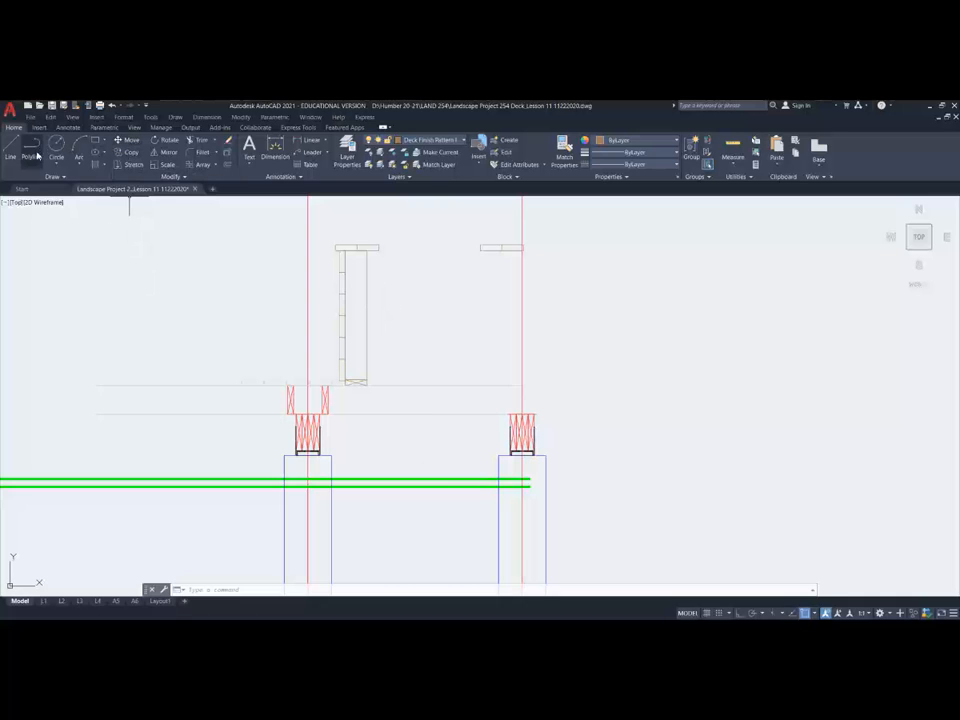
left_click(97, 142)
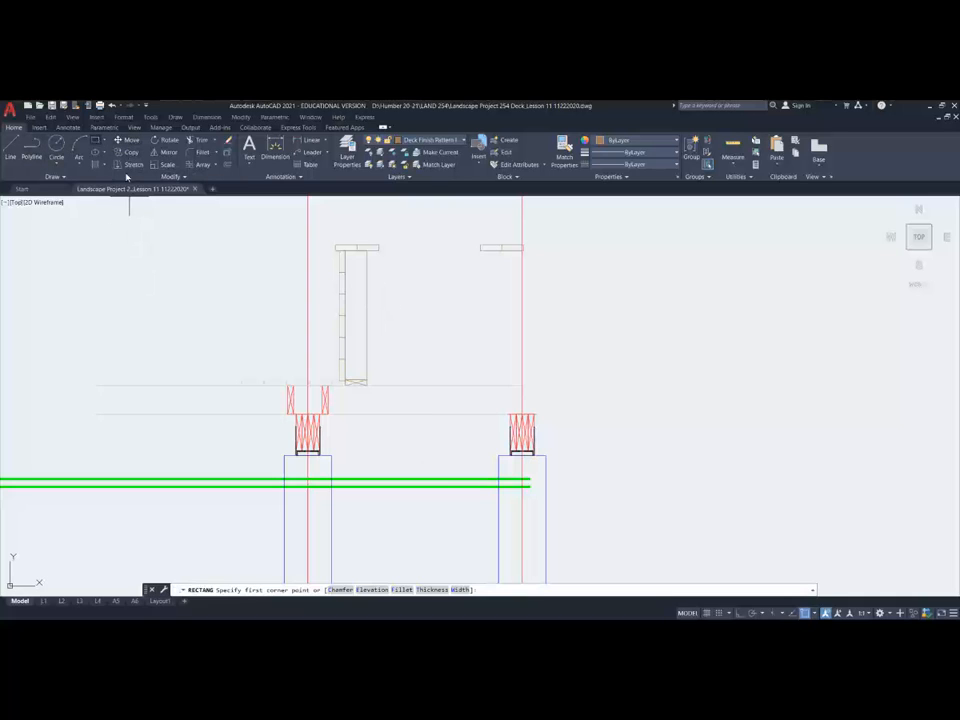
left_click(367, 249)
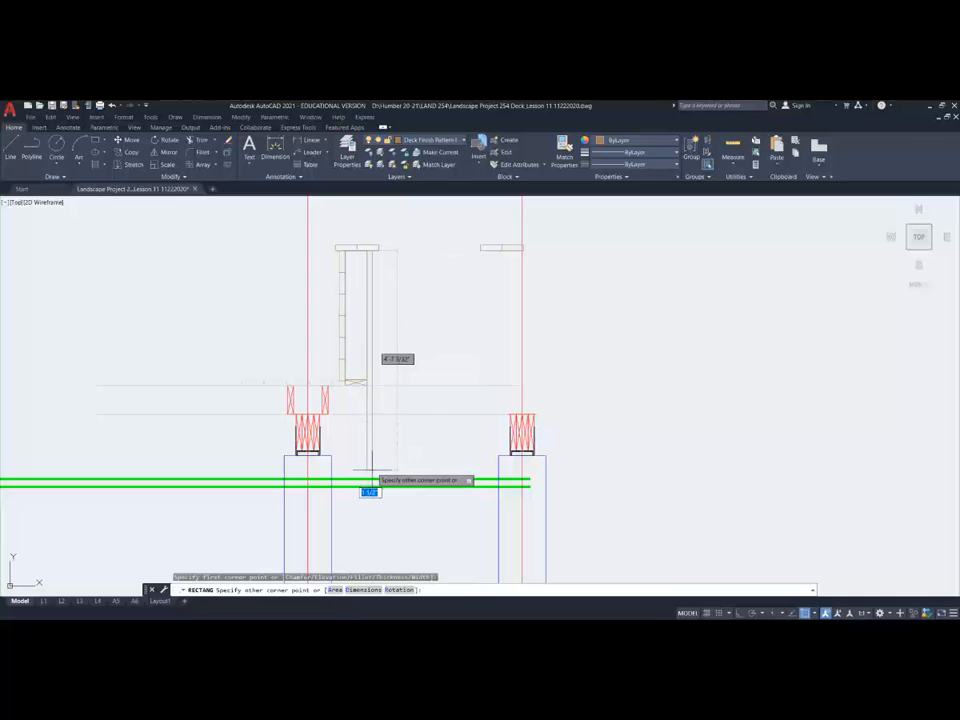
key("Escape")
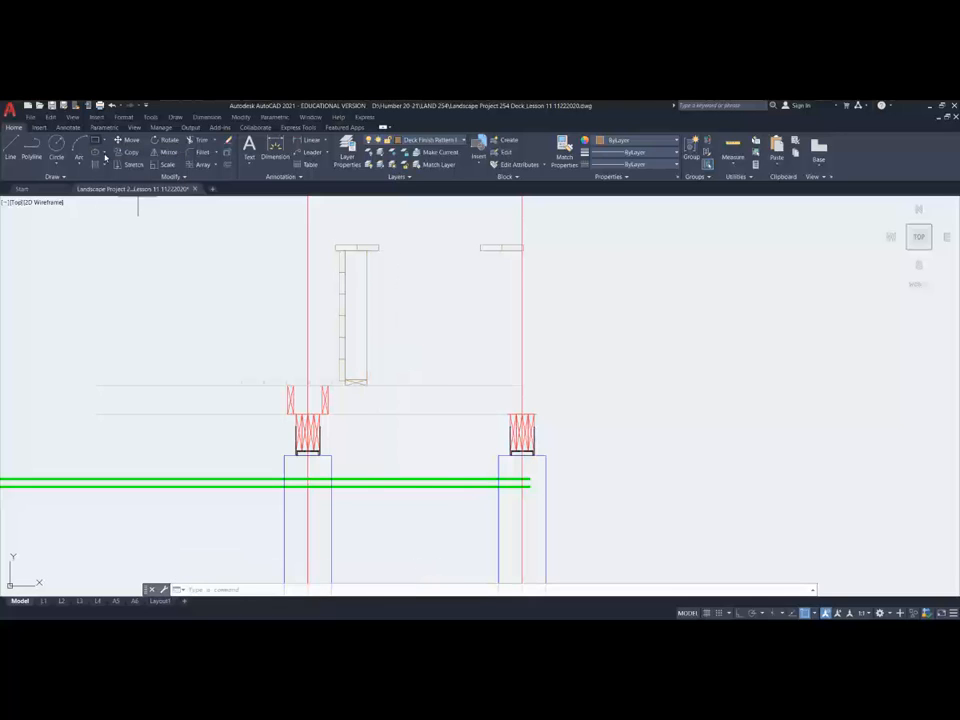
Draw a rectangular panel 0.5" wide and 4' long downward from the frame's inner top corner beneath the cap boards.
left_click(96, 142)
left_click(367, 249)
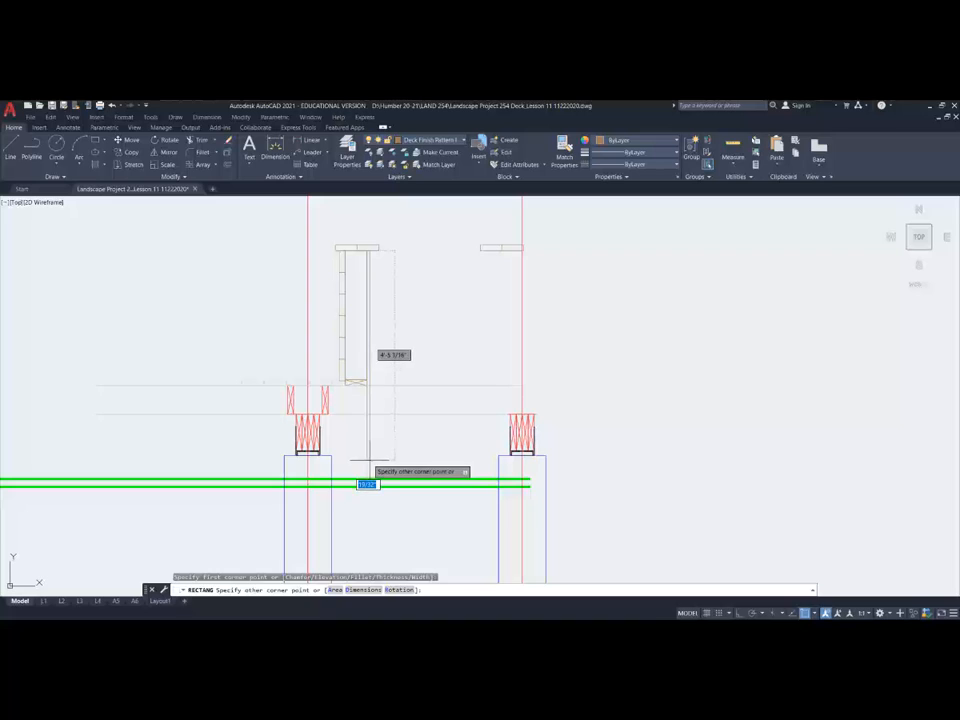
key("F8")
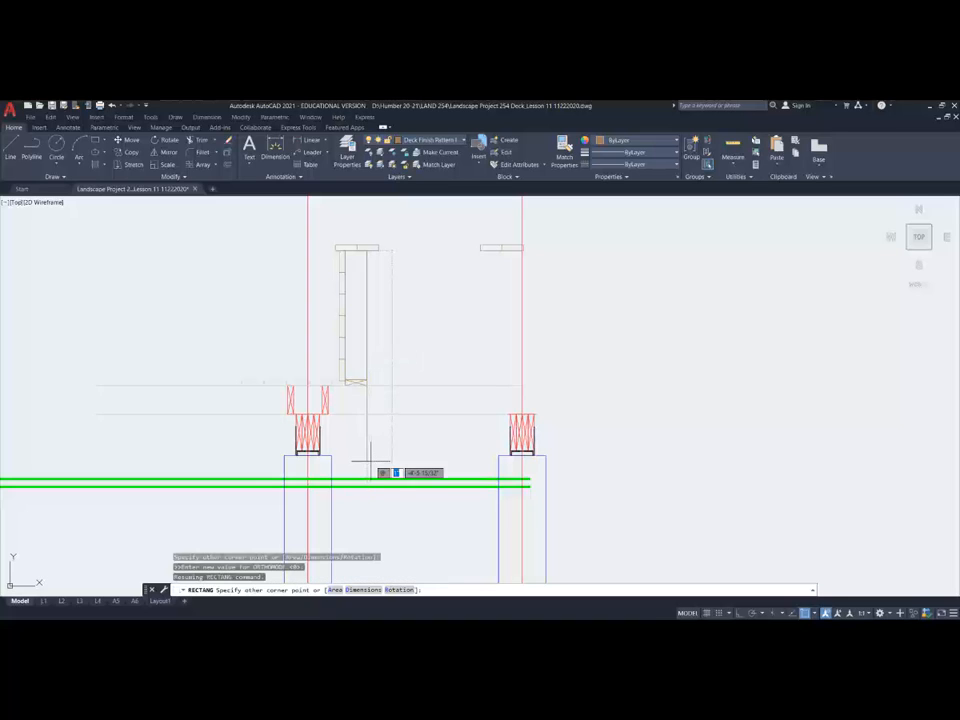
type(".5,-4")
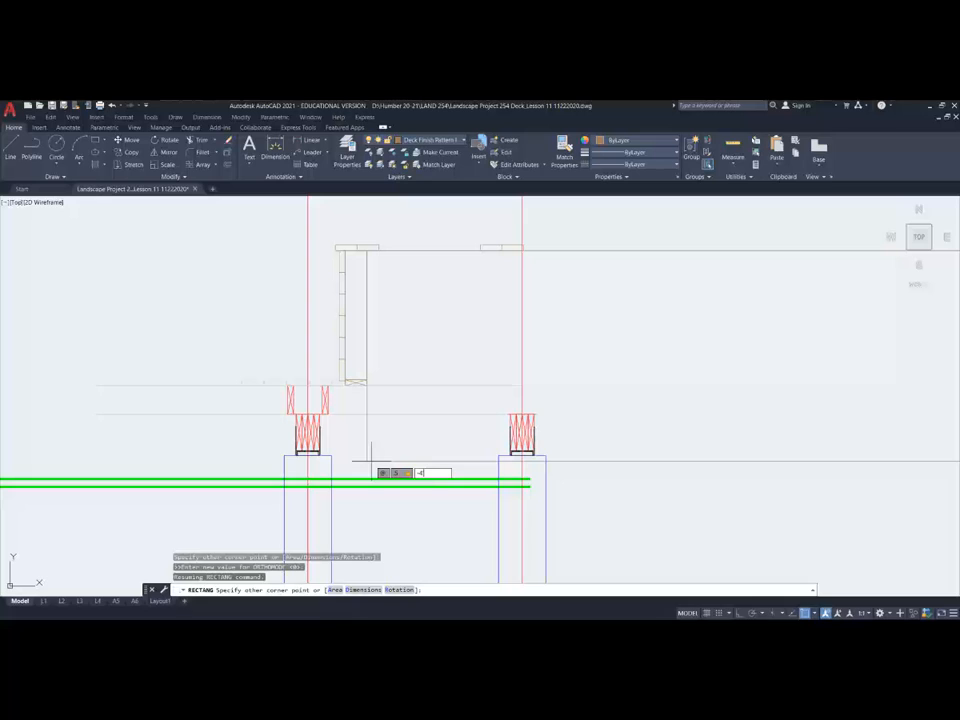
key("Return")
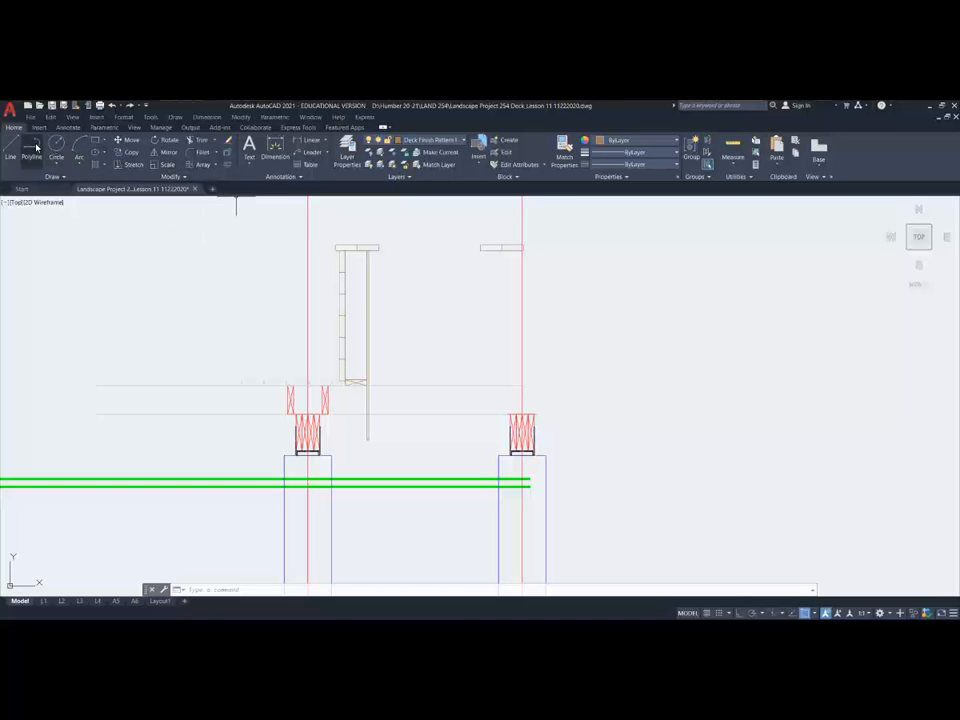
Draw a vertical polyline from the thin panel's outer top corner, ending perpendicular to the upper green line.
left_click(33, 149)
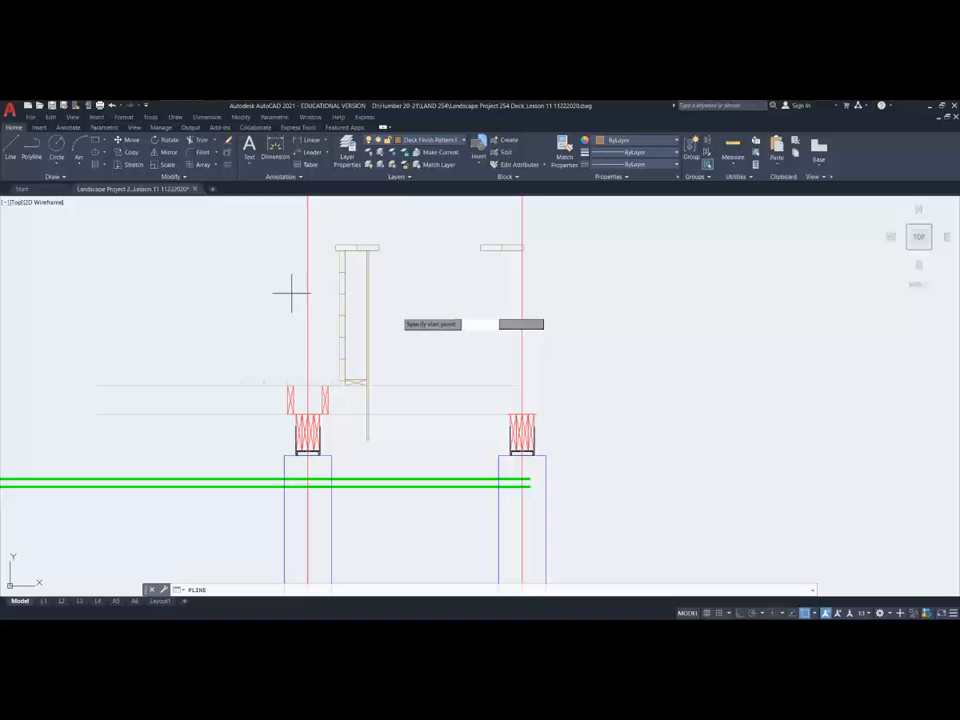
left_click(368, 250)
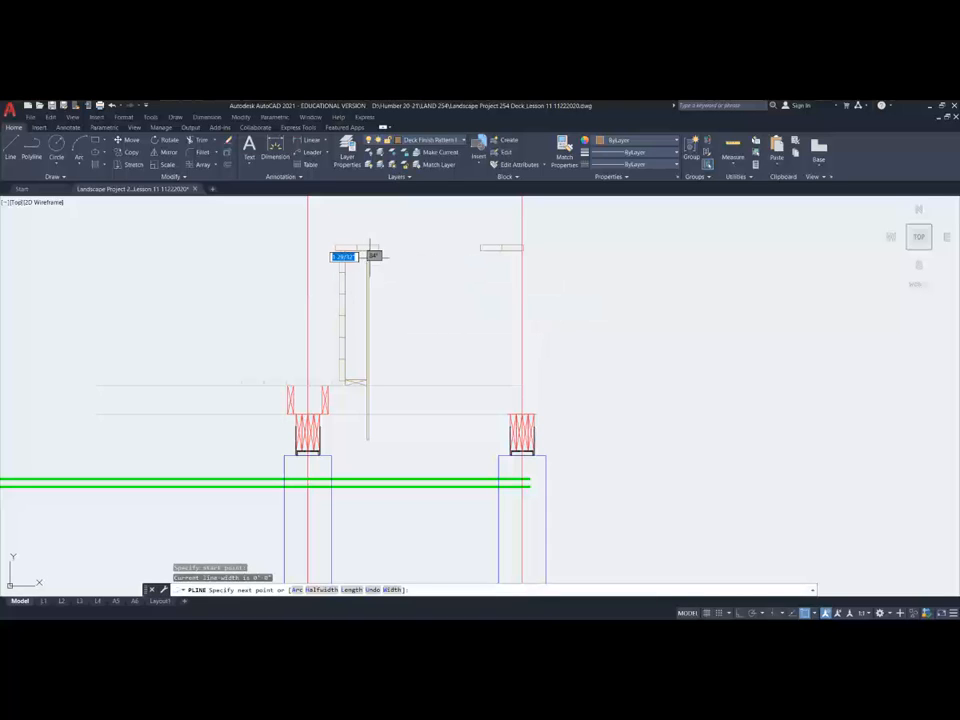
right_click(368, 493, "shift")
left_click(399, 422)
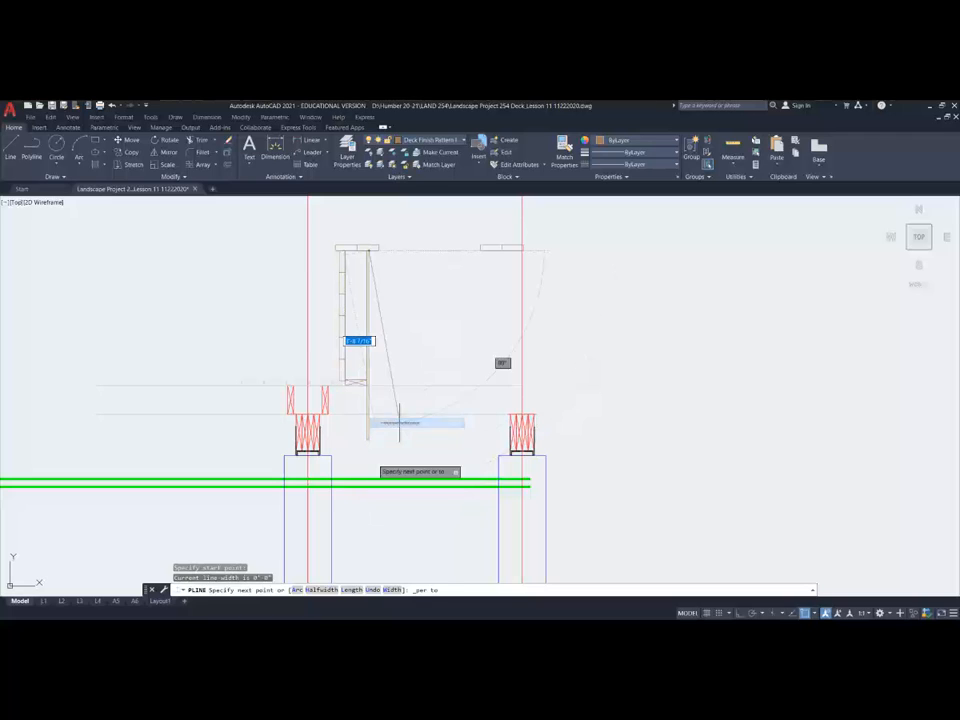
left_click(368, 480)
key("Escape")
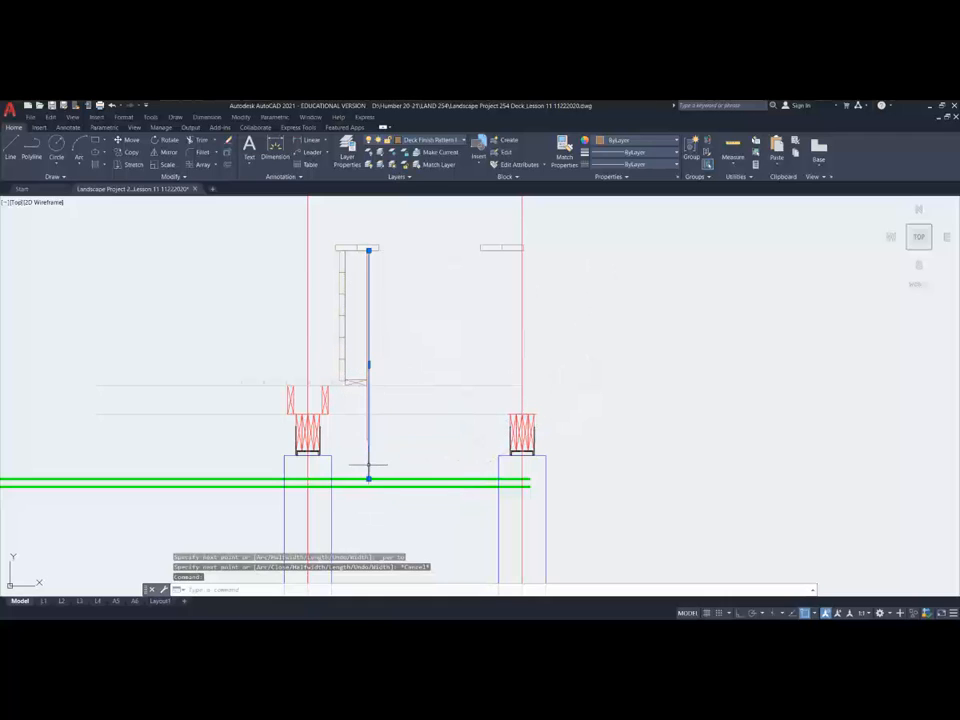
Stretch the lower end of the vertical polyline 6" straight down at 270 degrees, past the green lines.
left_click(368, 479)
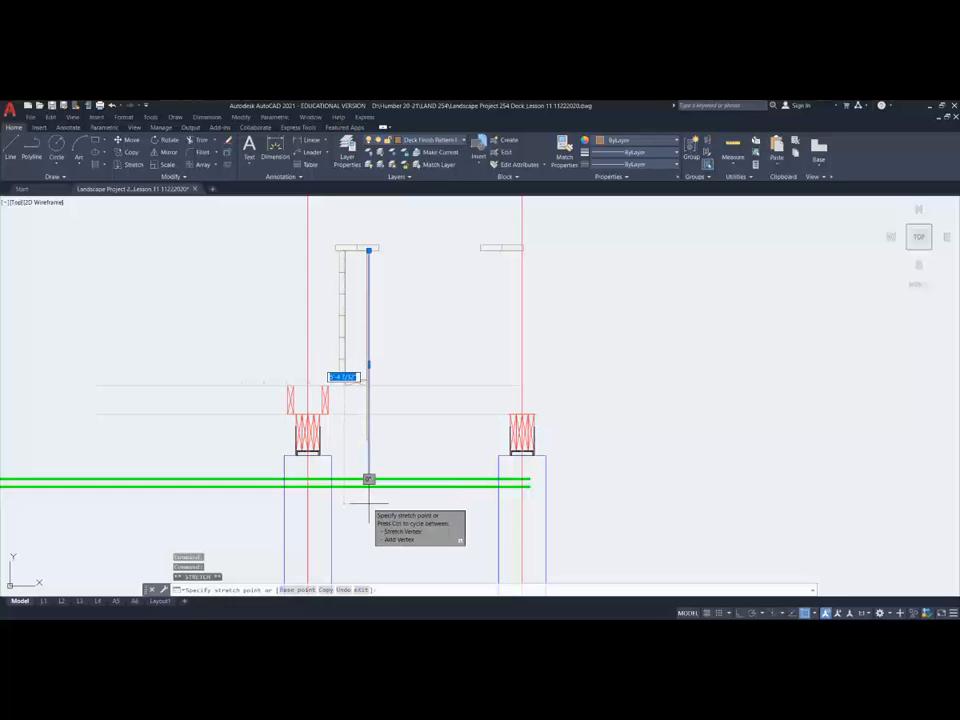
type("@6")
key("Tab")
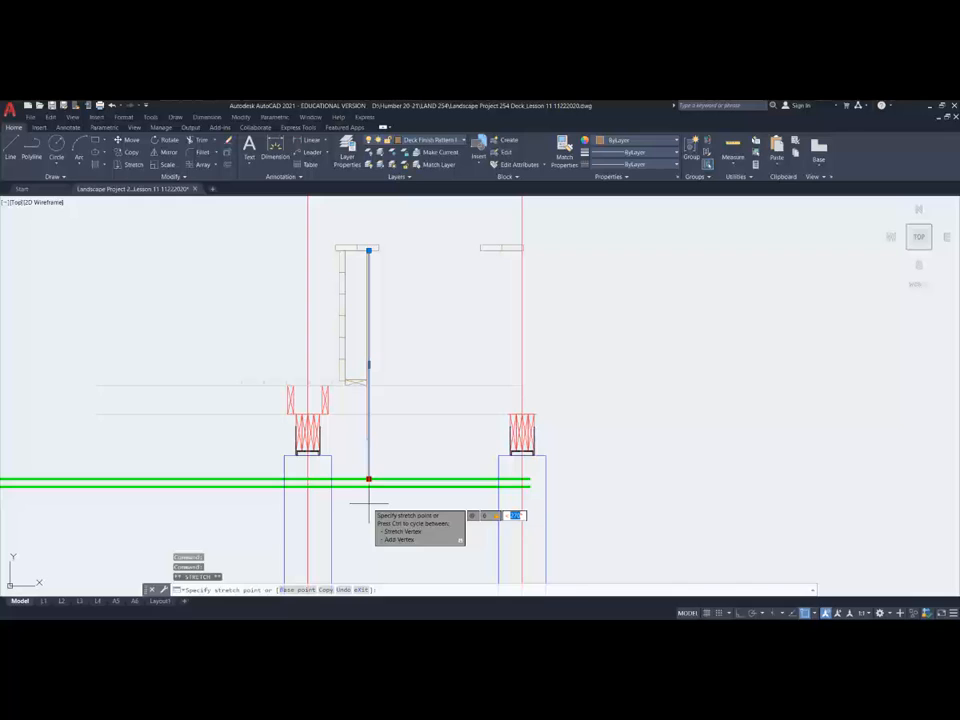
key("Return")
key("Escape")
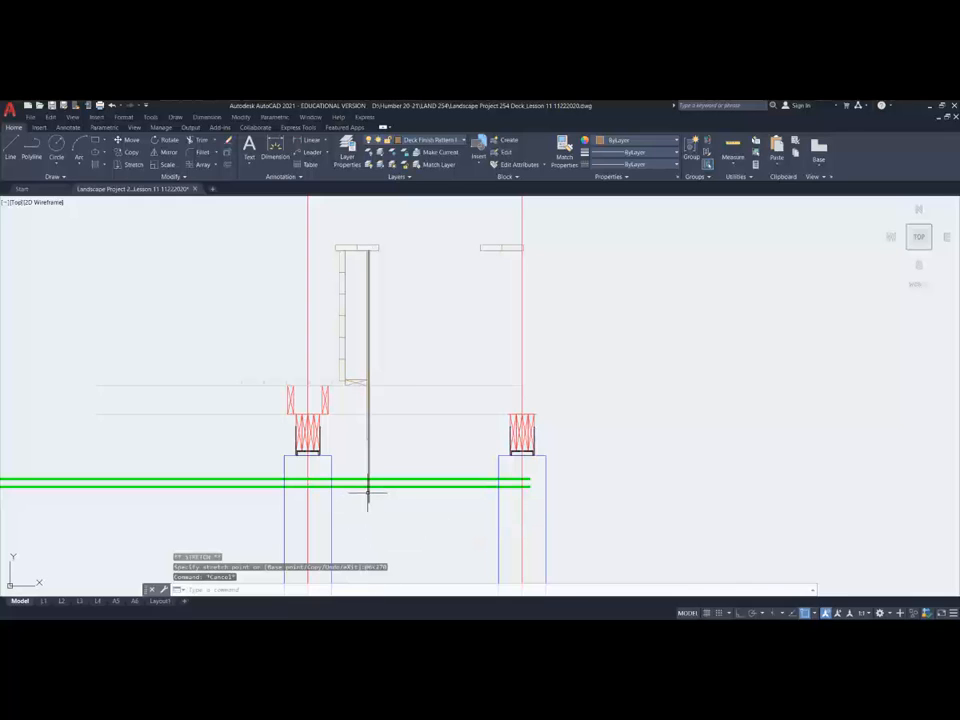
Edit the vertical polyline with PEDIT to give all its segments a width of .125.
type("pe")
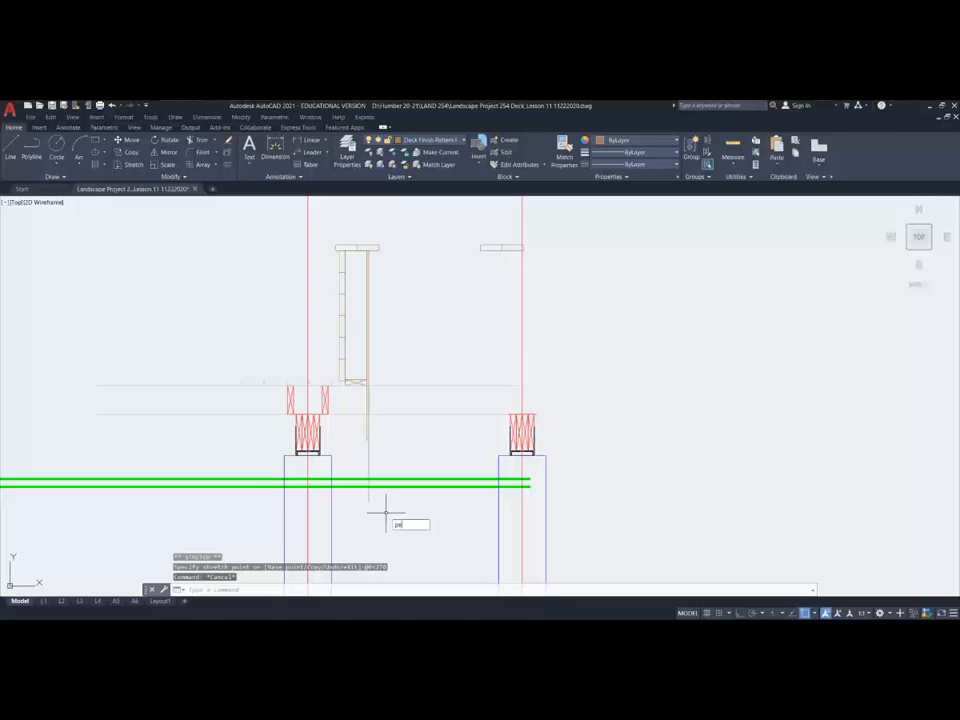
type("dit")
key("Return")
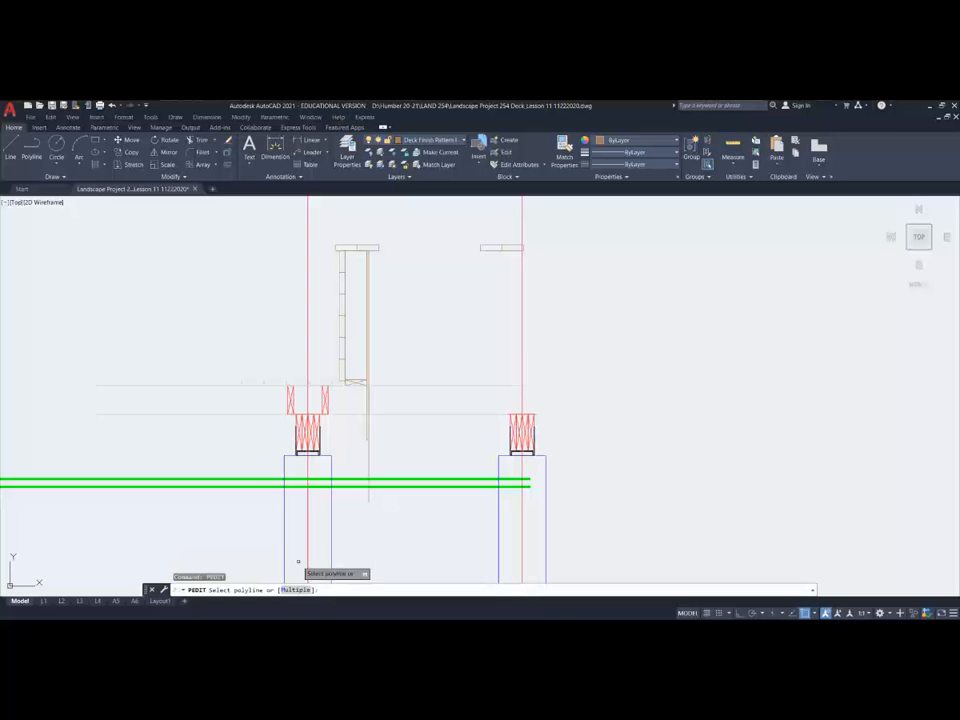
left_click(369, 494)
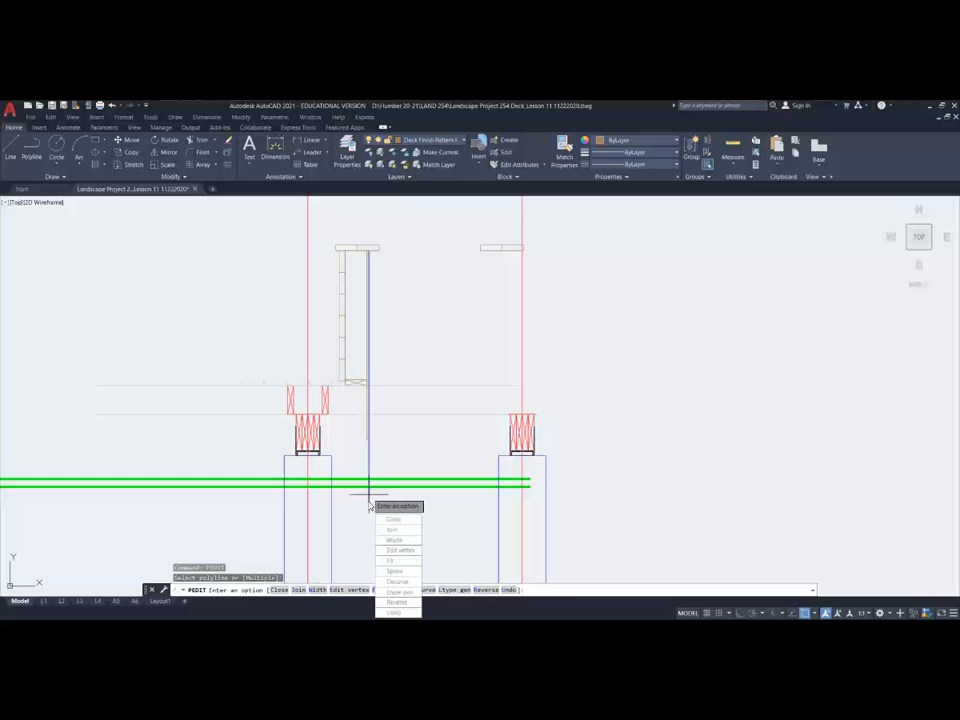
left_click(394, 541)
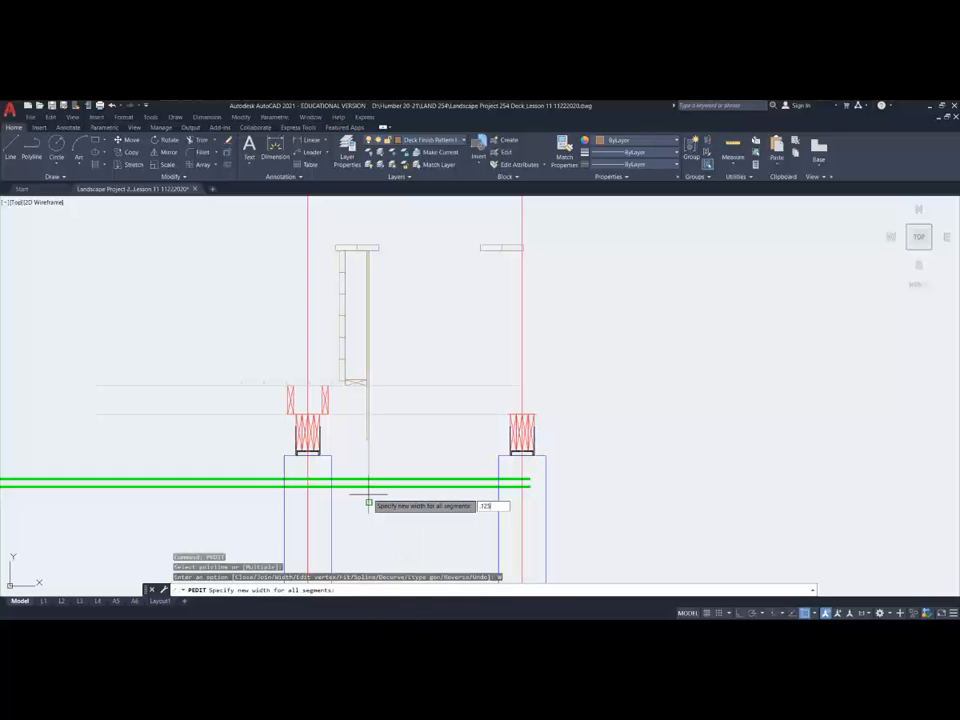
key("Return")
key("Escape")
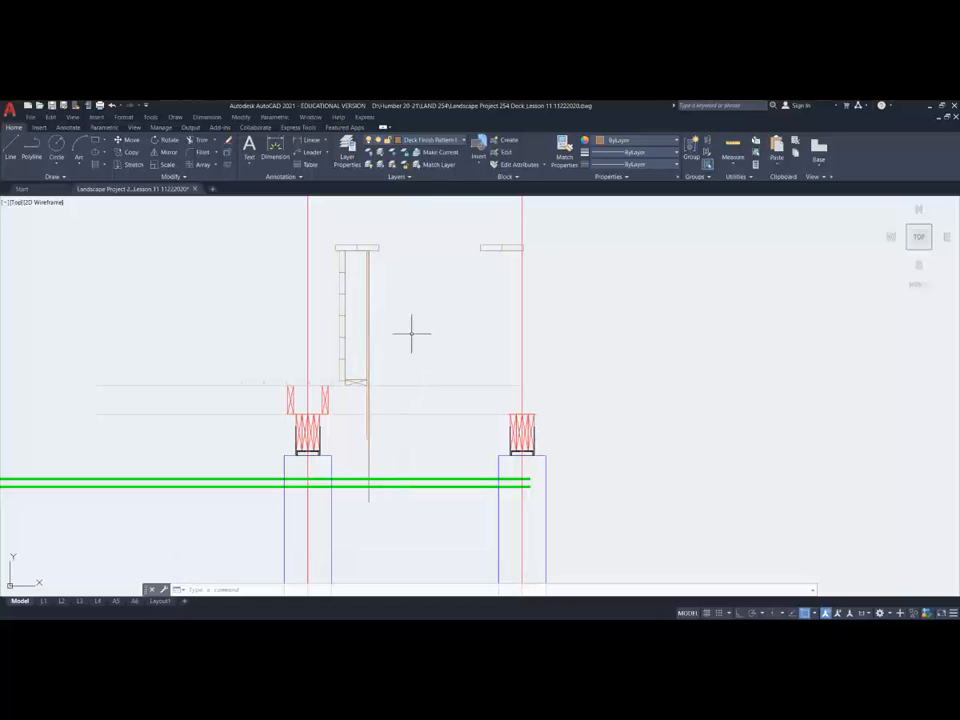
Copy the red crossed joist nearest the frame so its upper outer corner meets the bottom plate's corner against the thin panel.
scroll(331, 400, "up", 4)
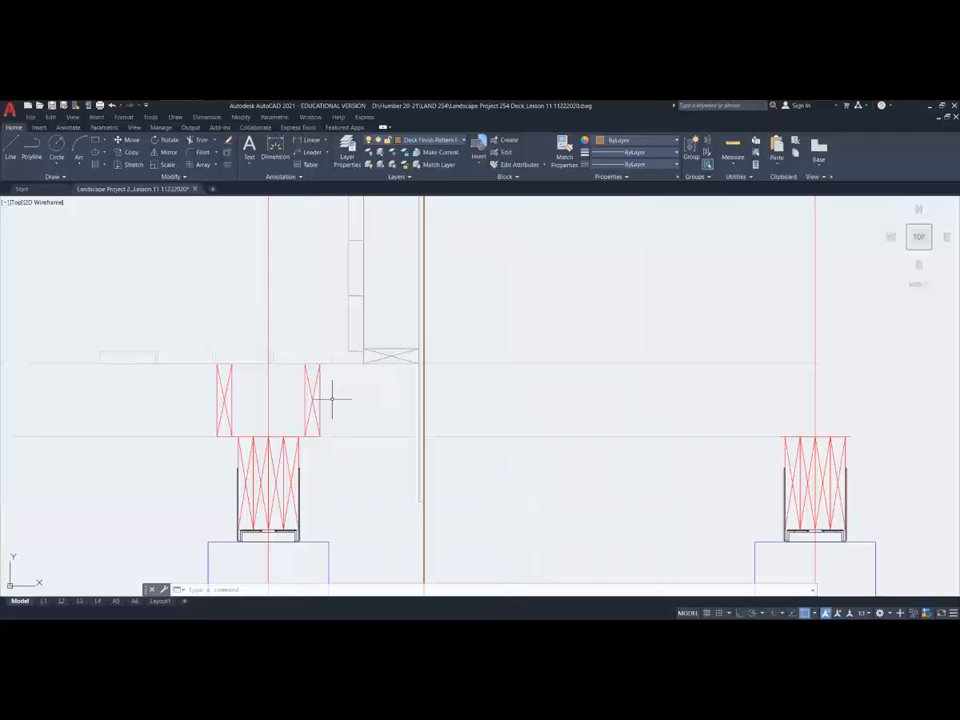
left_click(140, 153)
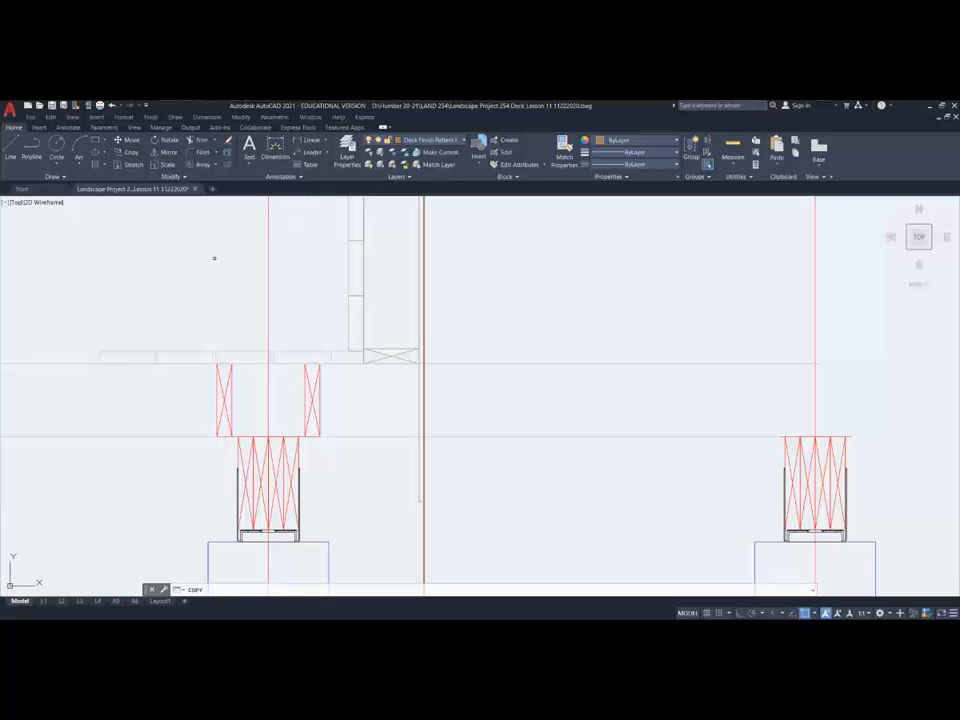
left_click(348, 420)
left_click(300, 391)
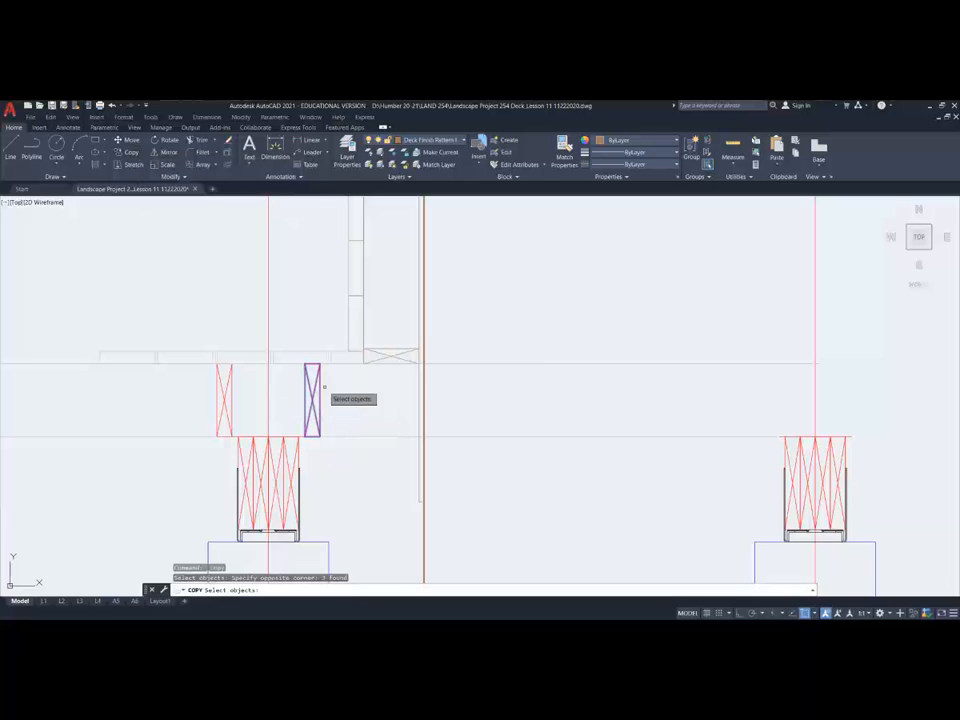
key("Return")
left_click(319, 363)
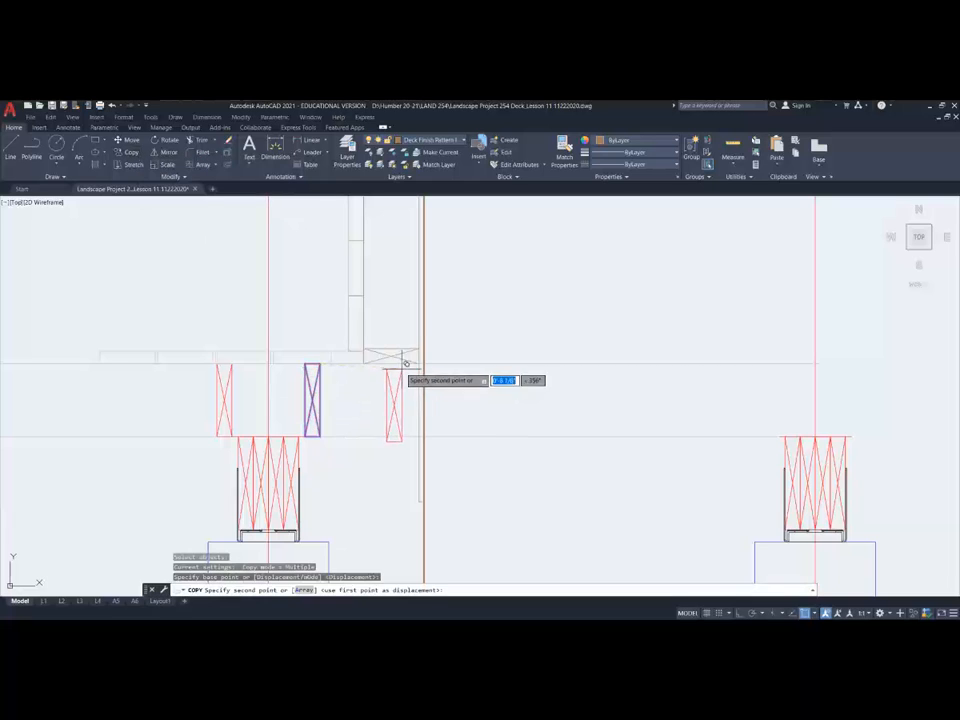
left_click(421, 360)
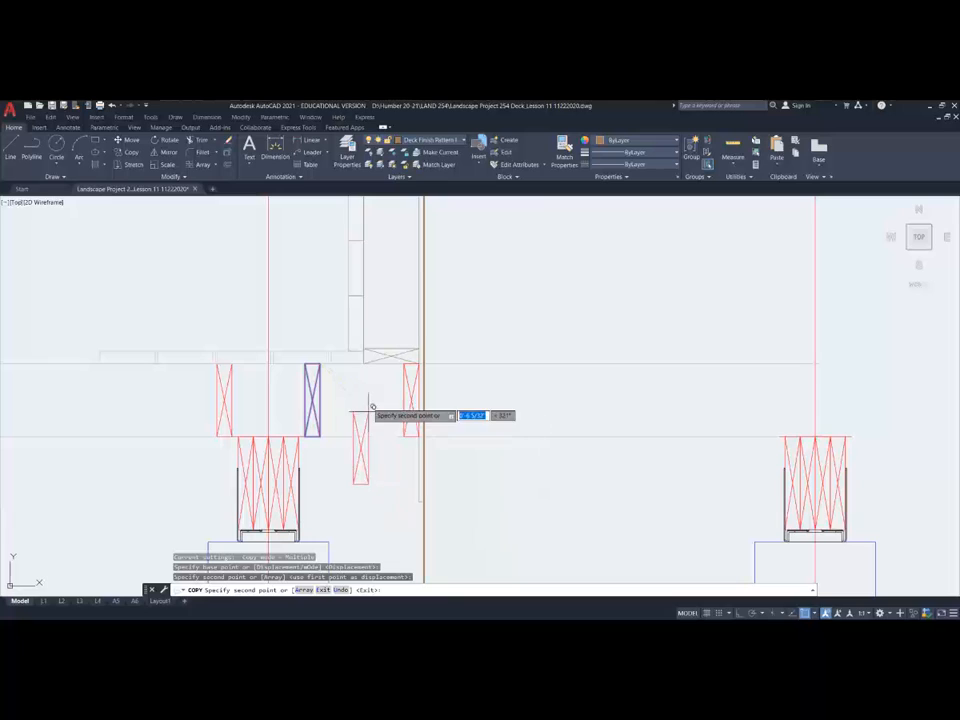
key("Escape")
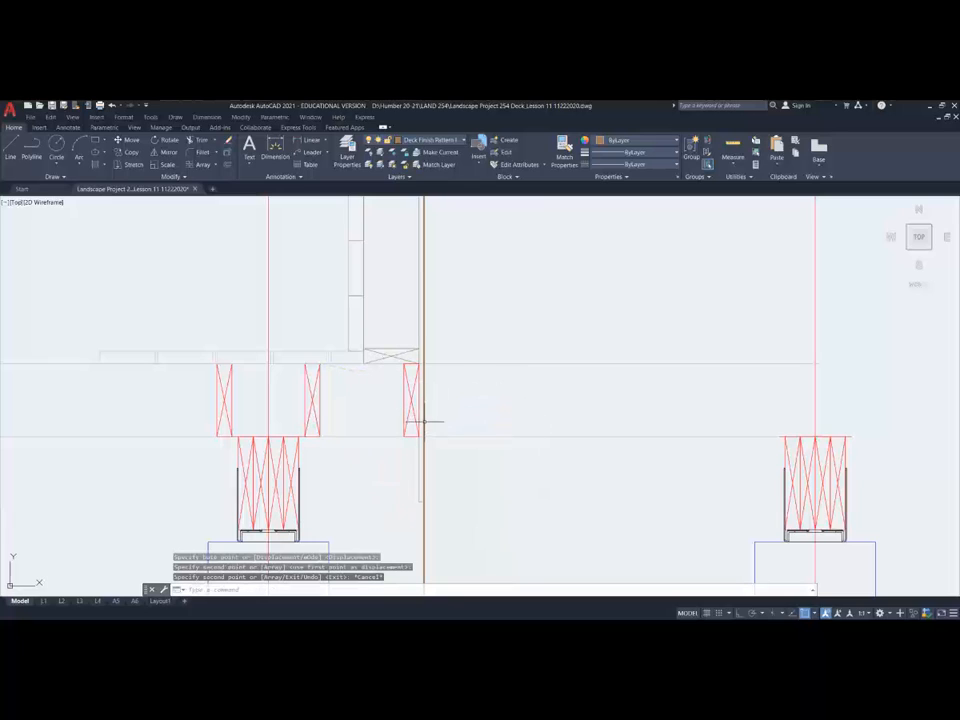
Mirror the left frame with its boards, lining panel, wide polyline and joist about a vertical line midway between the two caps, keeping the originals.
scroll(424, 444, "down", 4)
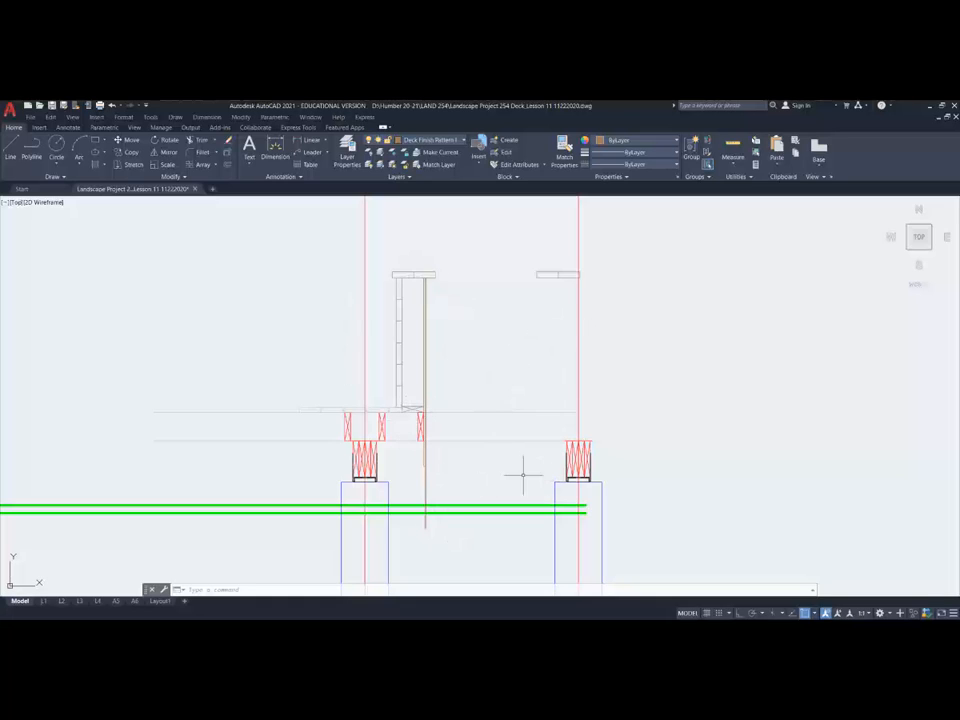
key("Escape")
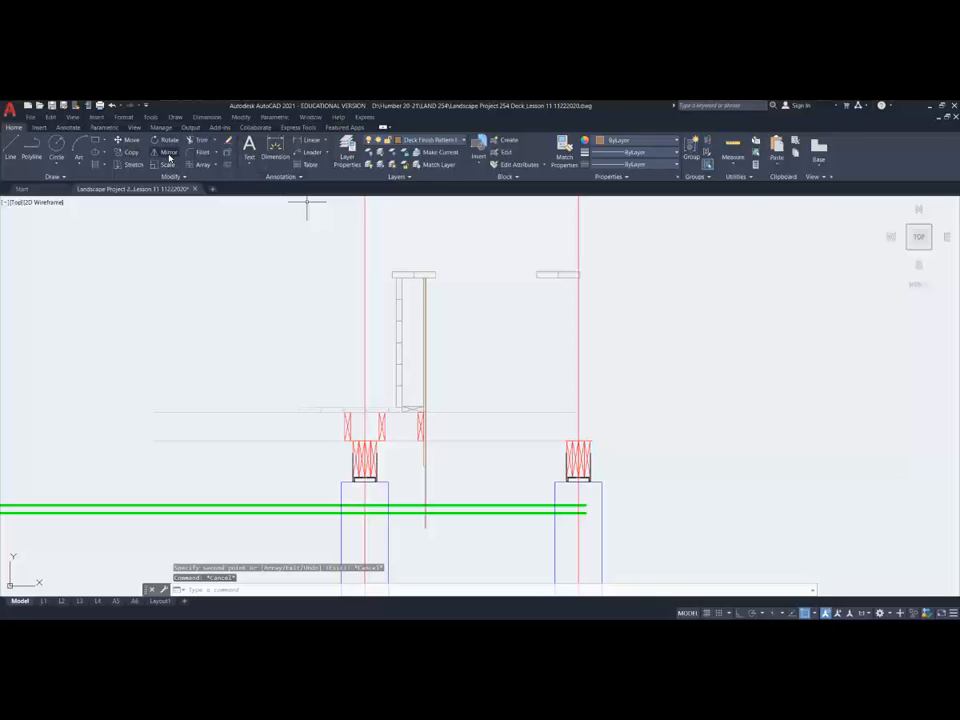
type("mi")
key("Return")
left_click(452, 317)
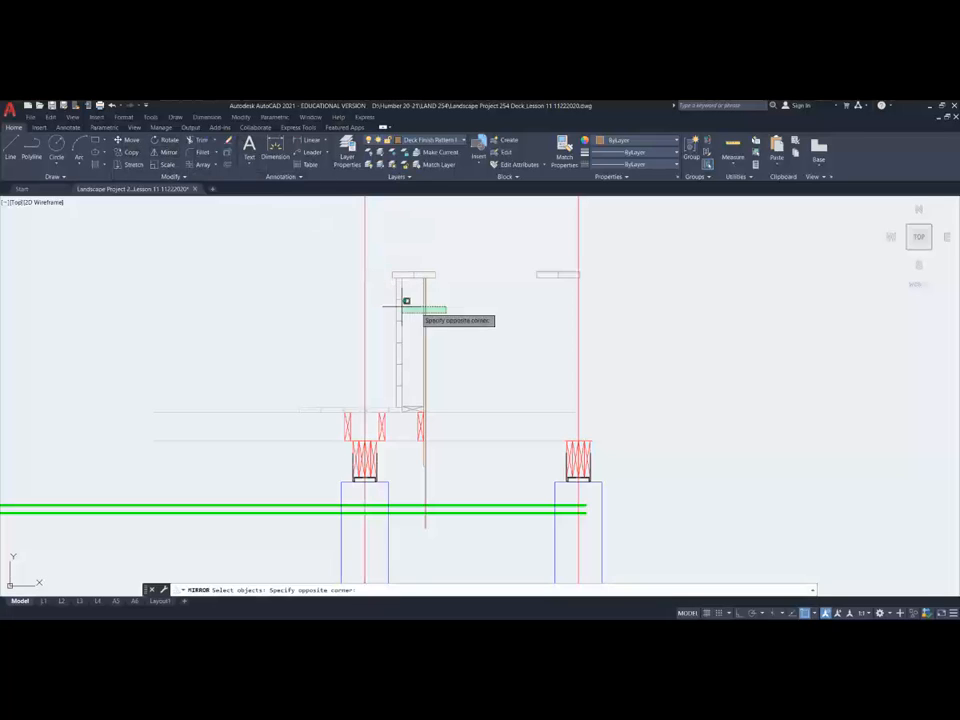
left_click(386, 277)
left_click(388, 303)
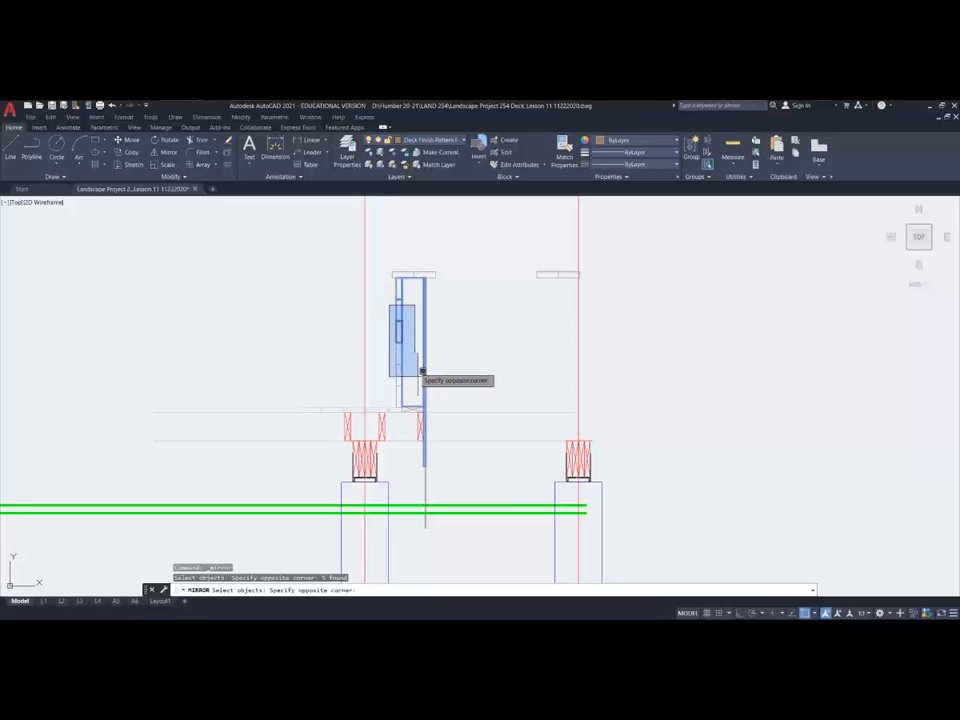
left_click(437, 407)
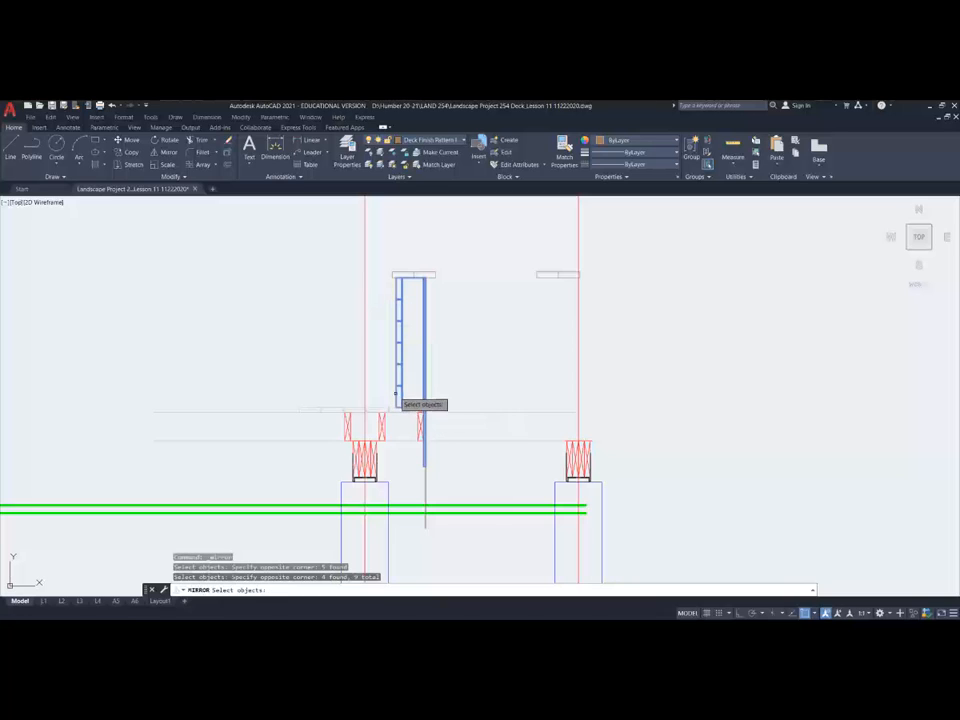
left_click(399, 398)
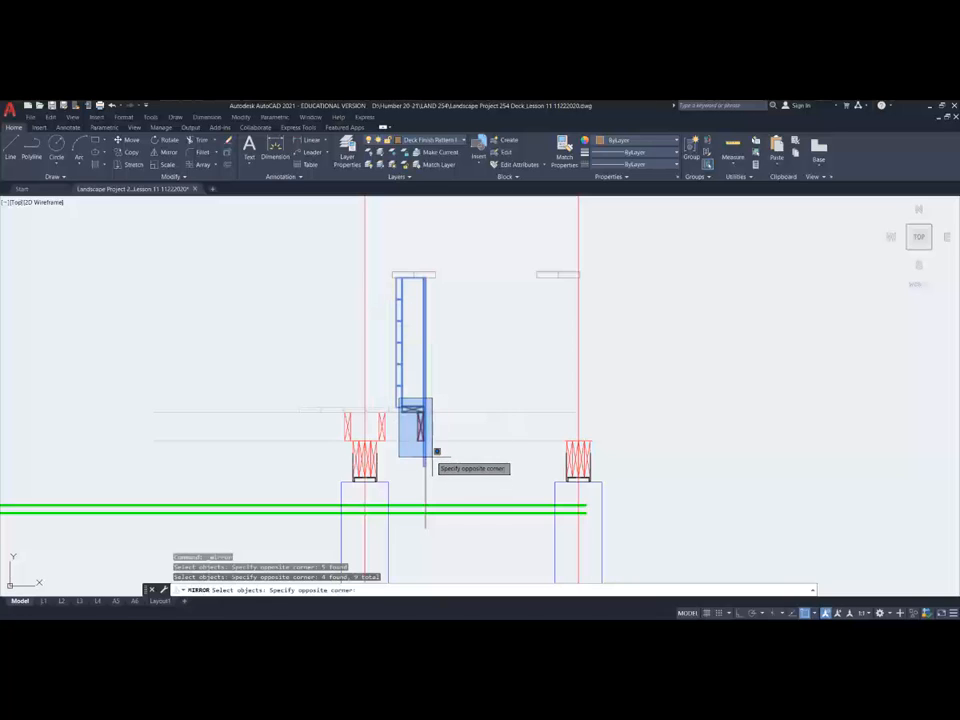
left_click(432, 457)
left_click(429, 470)
left_click(421, 471)
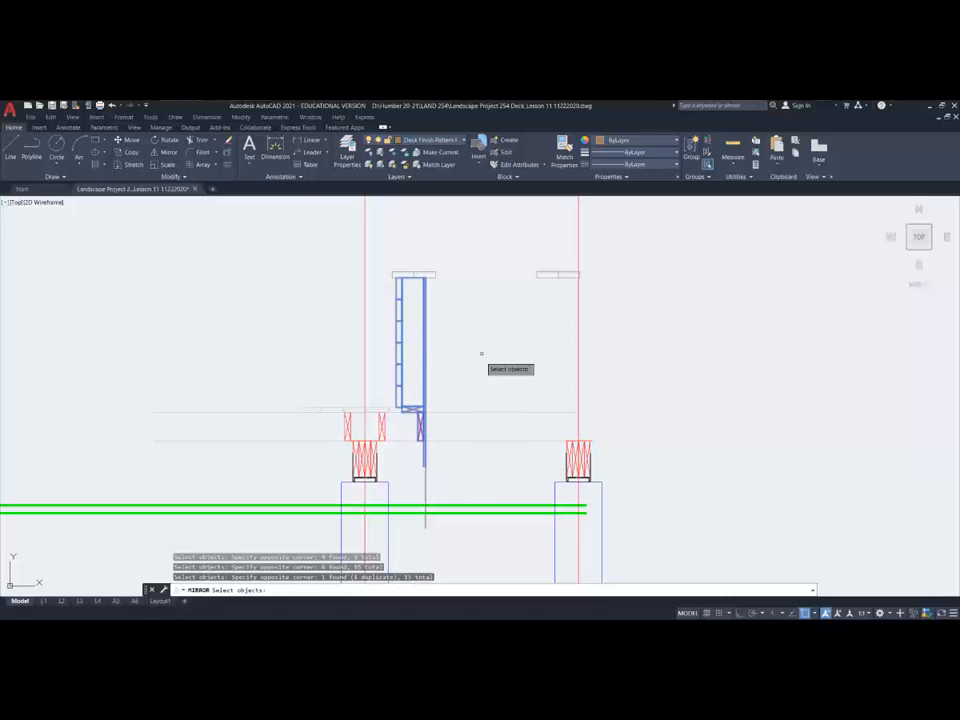
key("Return")
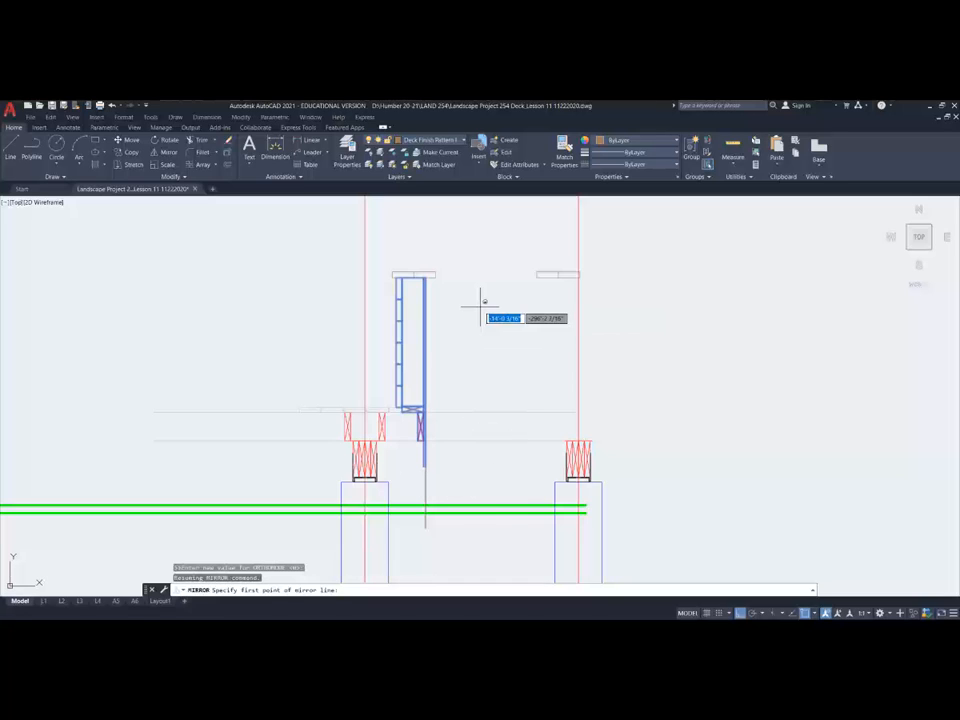
right_click(483, 308, "shift")
left_click(518, 332)
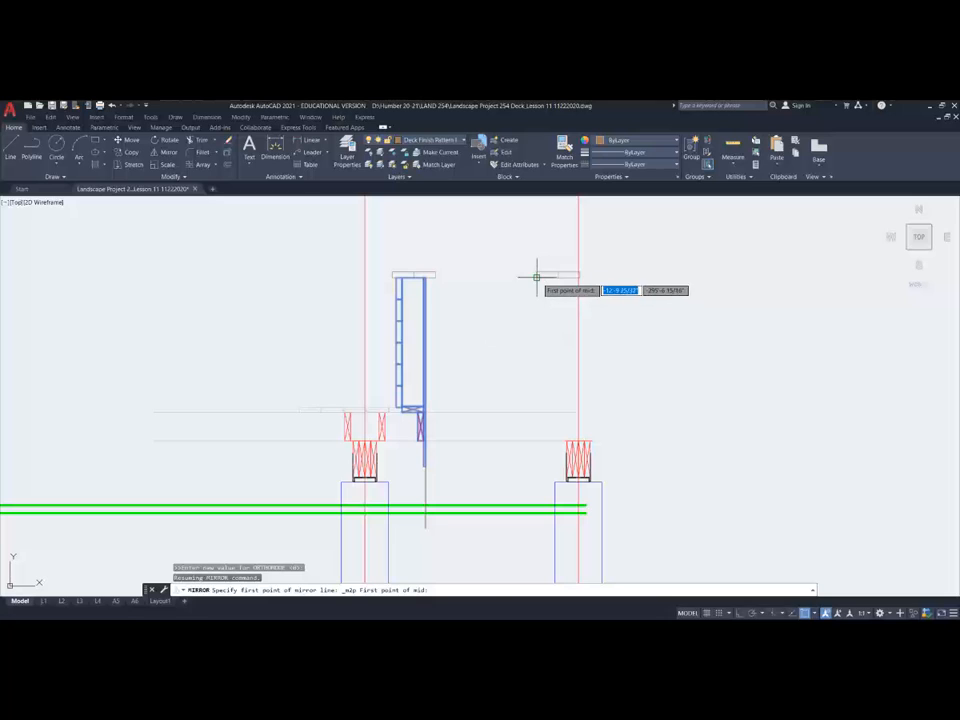
left_click(538, 273)
left_click(435, 276)
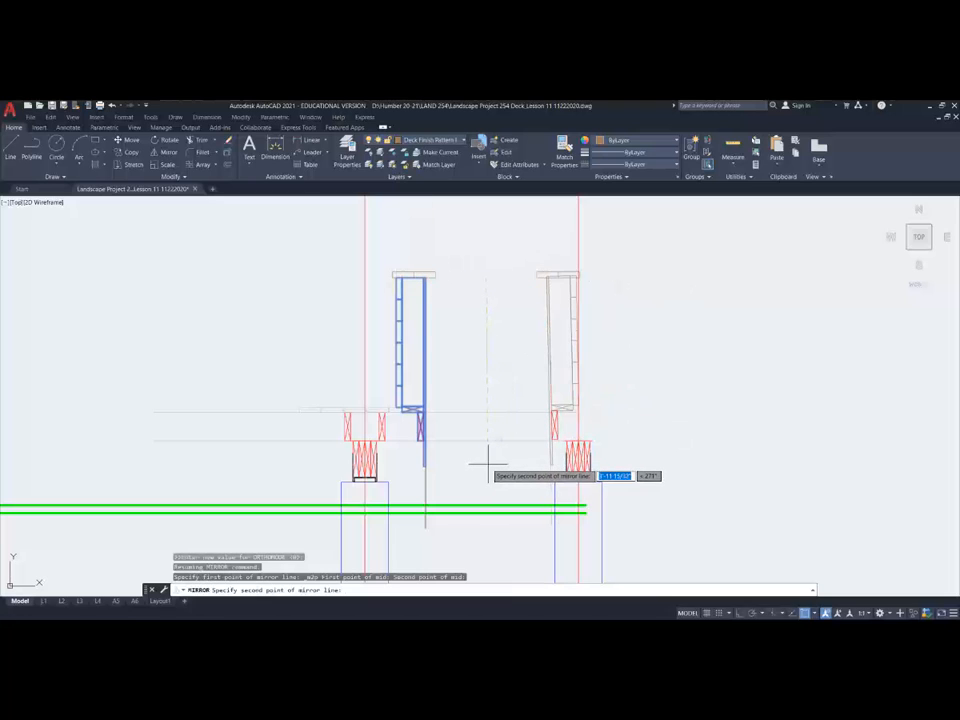
key("F8")
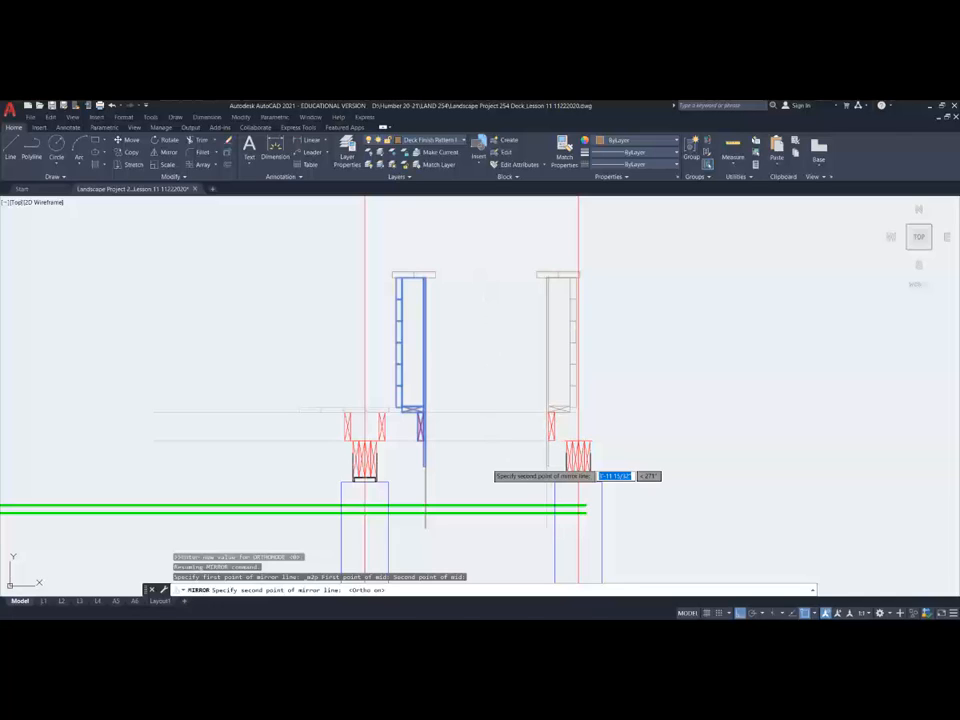
left_click(493, 527)
key("Return")
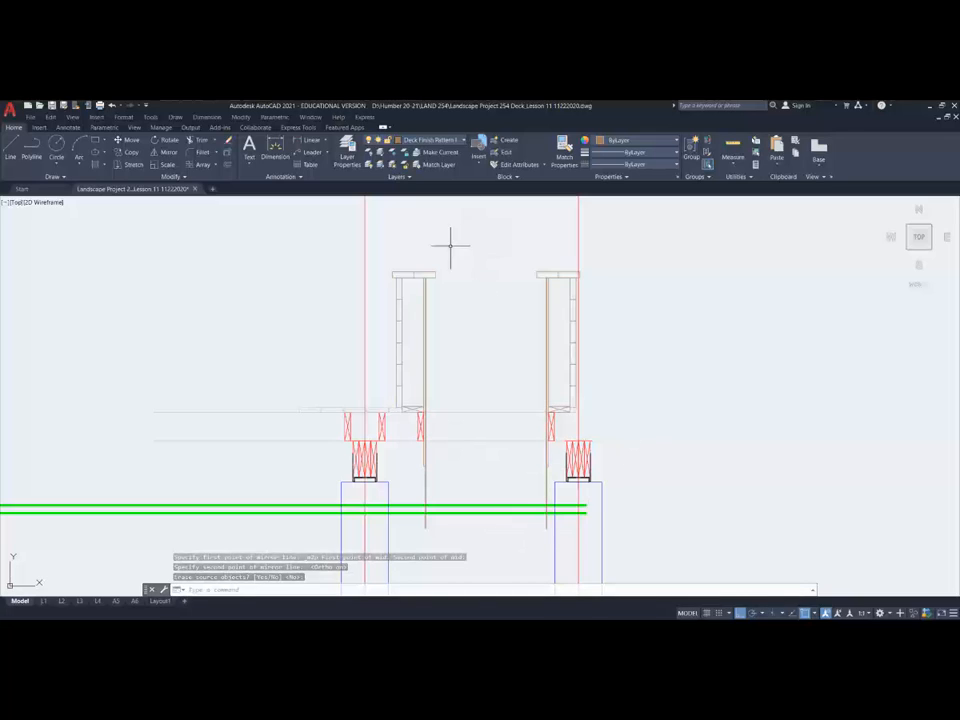
Copy the crossed bottom plate of the left frame to the top of both frames, directly beneath their caps.
scroll(426, 266, "up", 5)
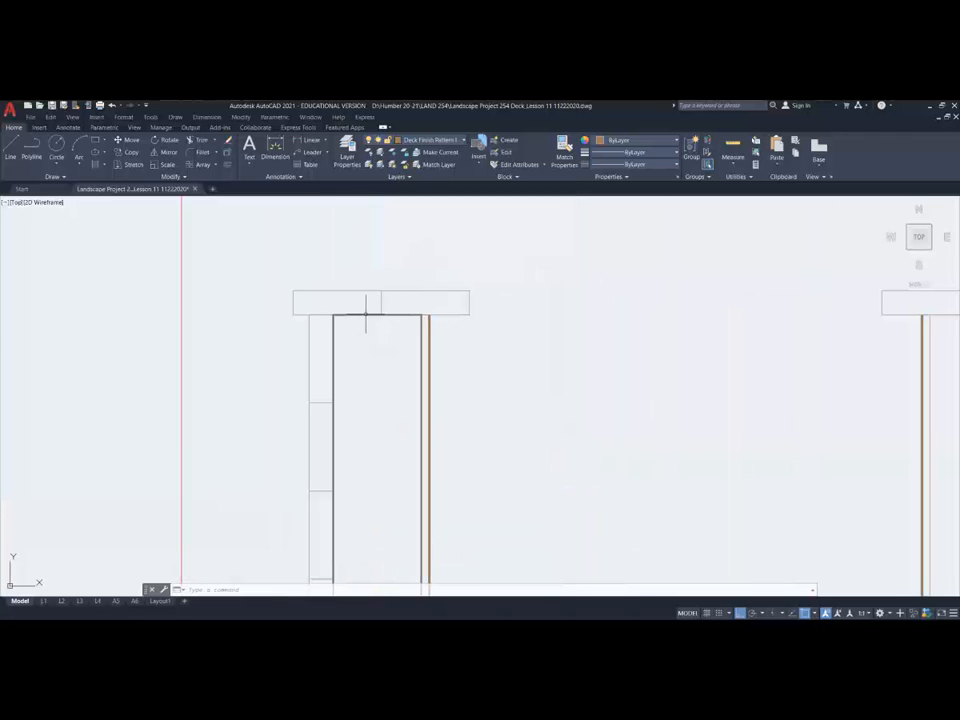
scroll(381, 318, "down", 3)
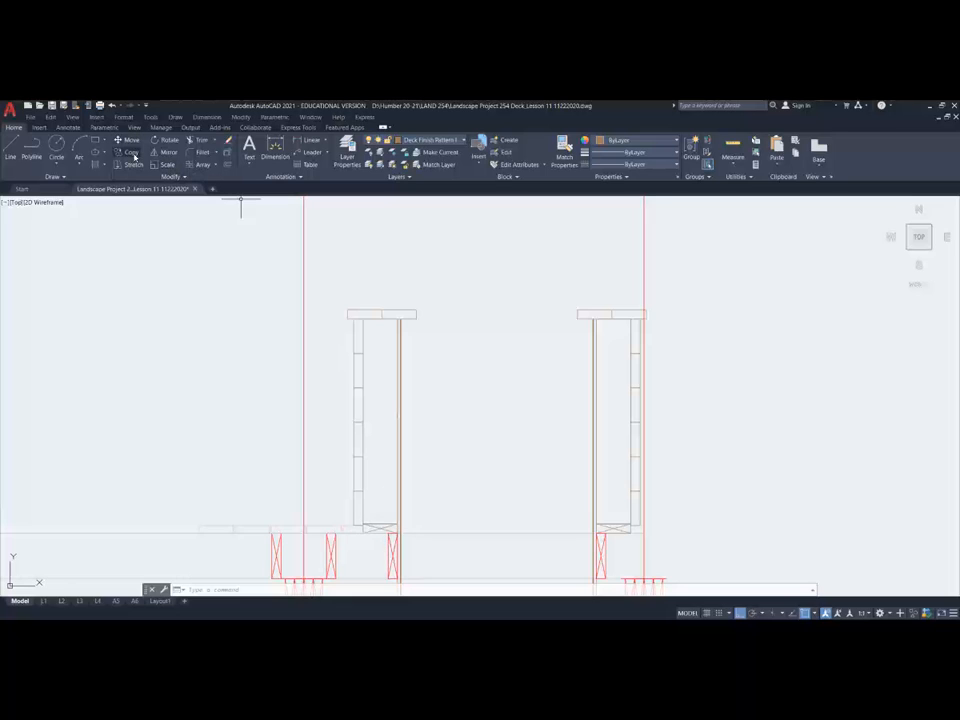
left_click(381, 528)
left_click(371, 527)
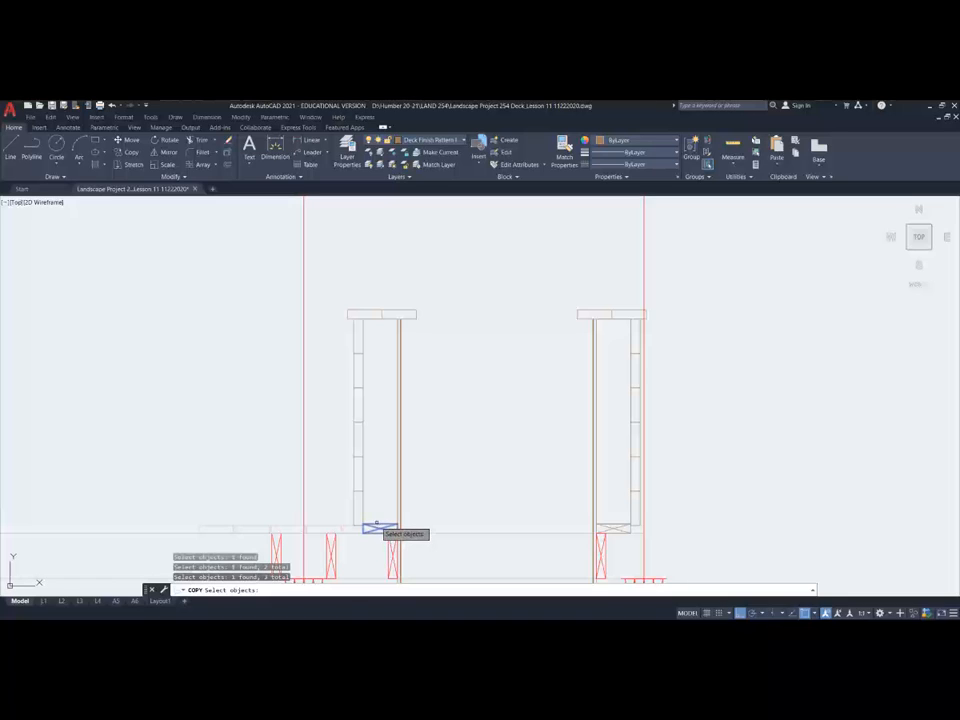
key("Return")
left_click(365, 525)
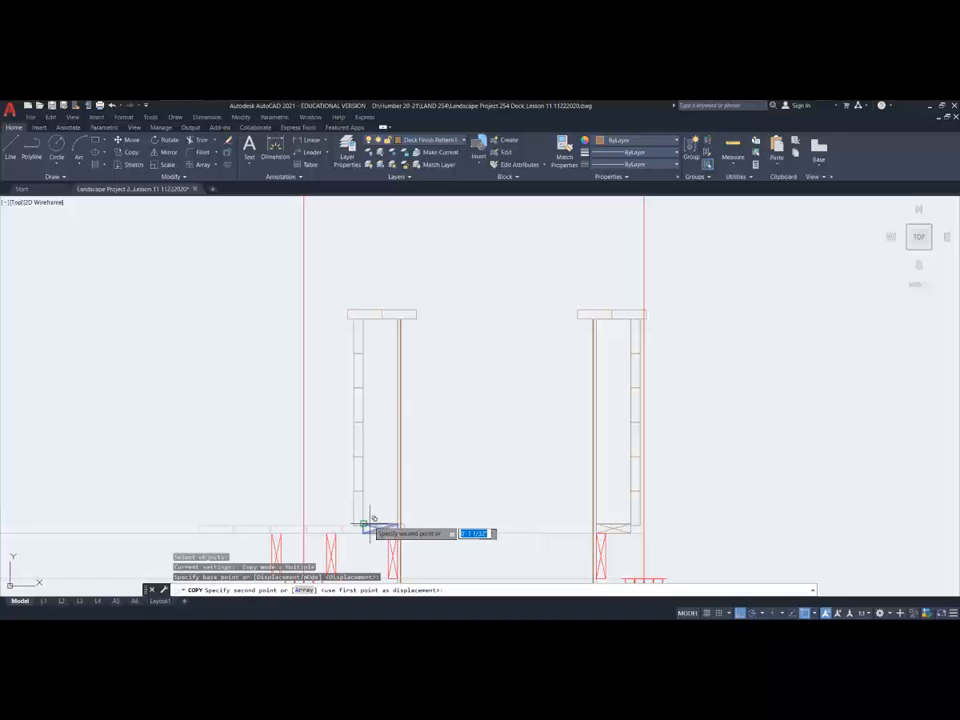
left_click(366, 318)
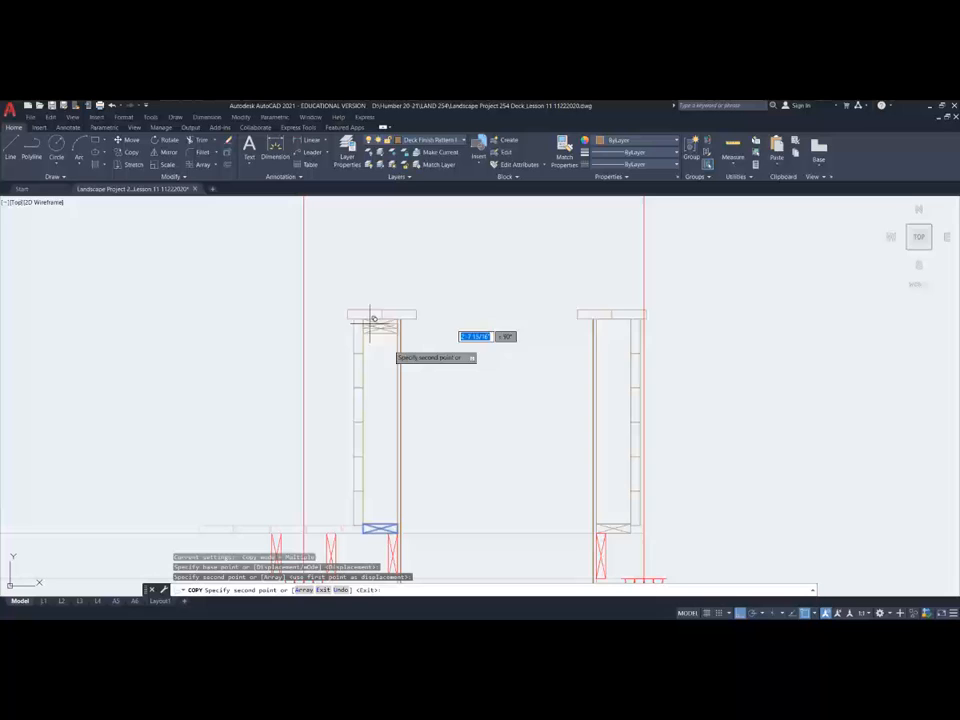
left_click(600, 317)
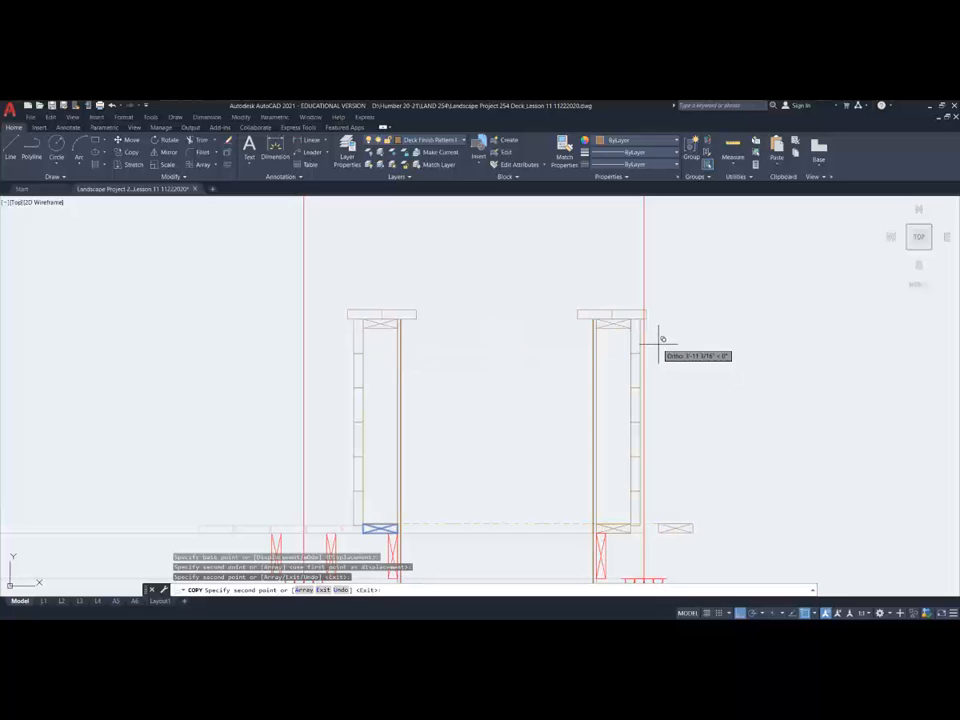
key("Escape")
Add a vertex to the left wide polyline's upper end so it runs from the panel's top corner across the top plate to its outer corner.
scroll(410, 333, "up", 3)
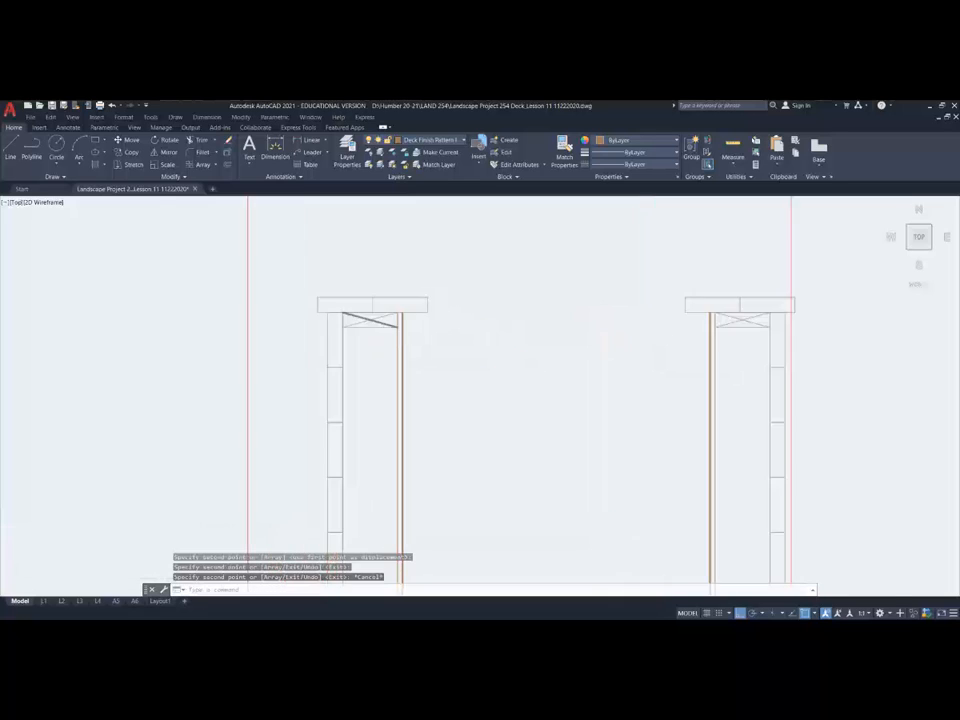
left_click(405, 314)
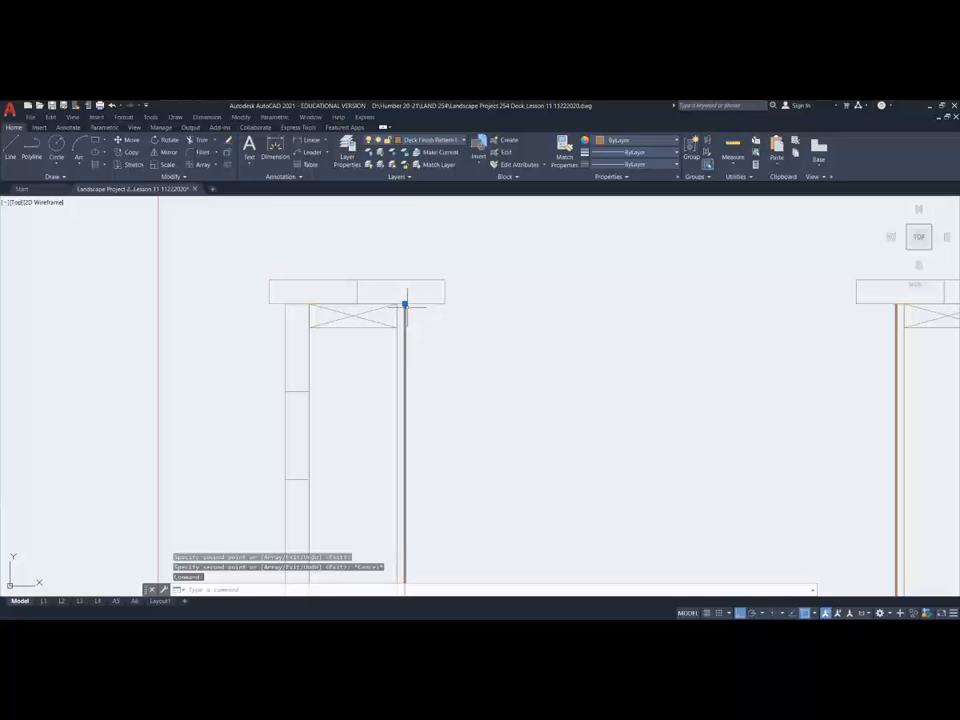
mouse_move(405, 303)
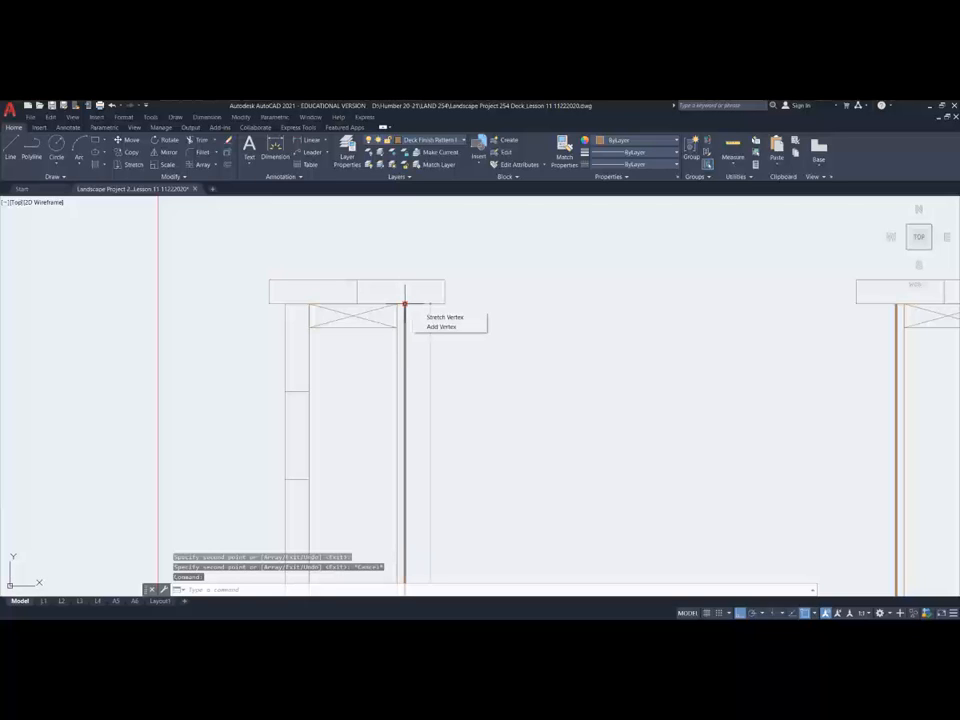
left_click(445, 327)
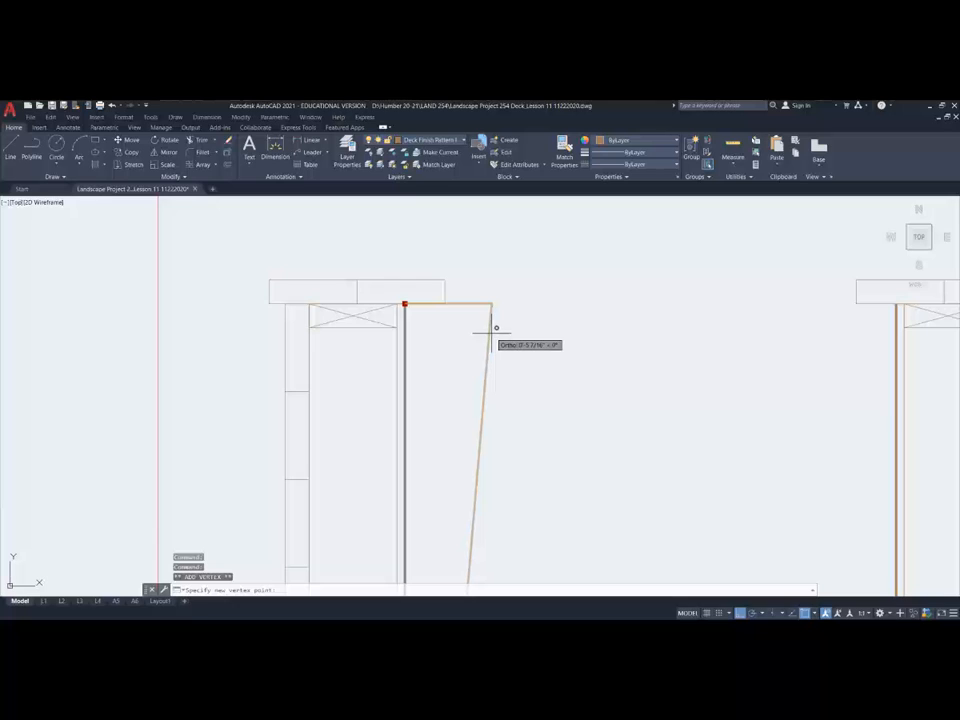
left_click(495, 327)
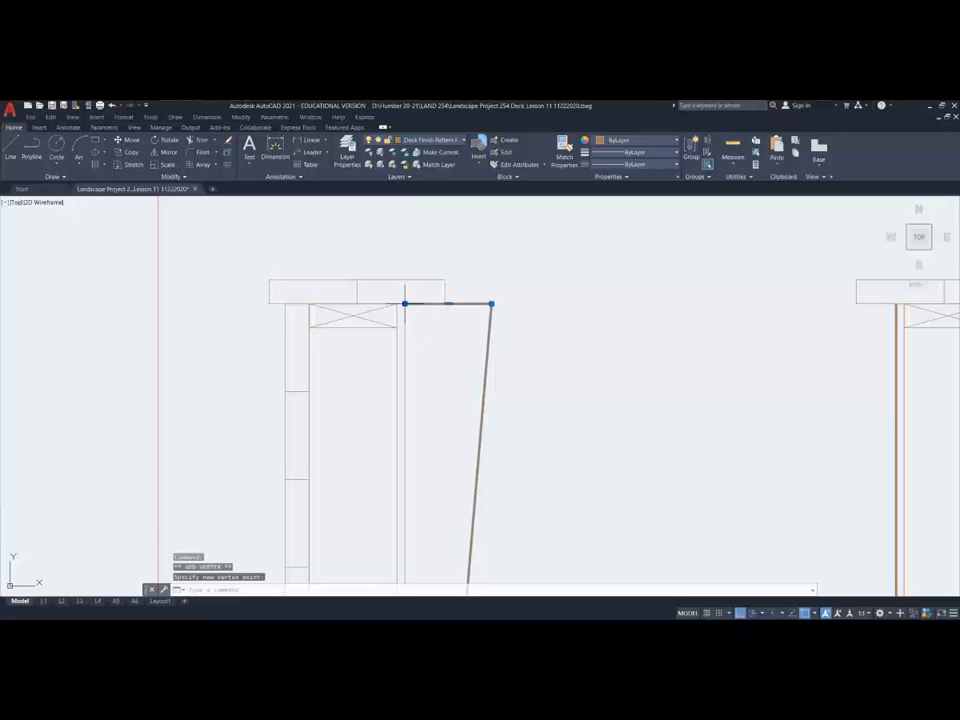
left_click(405, 303)
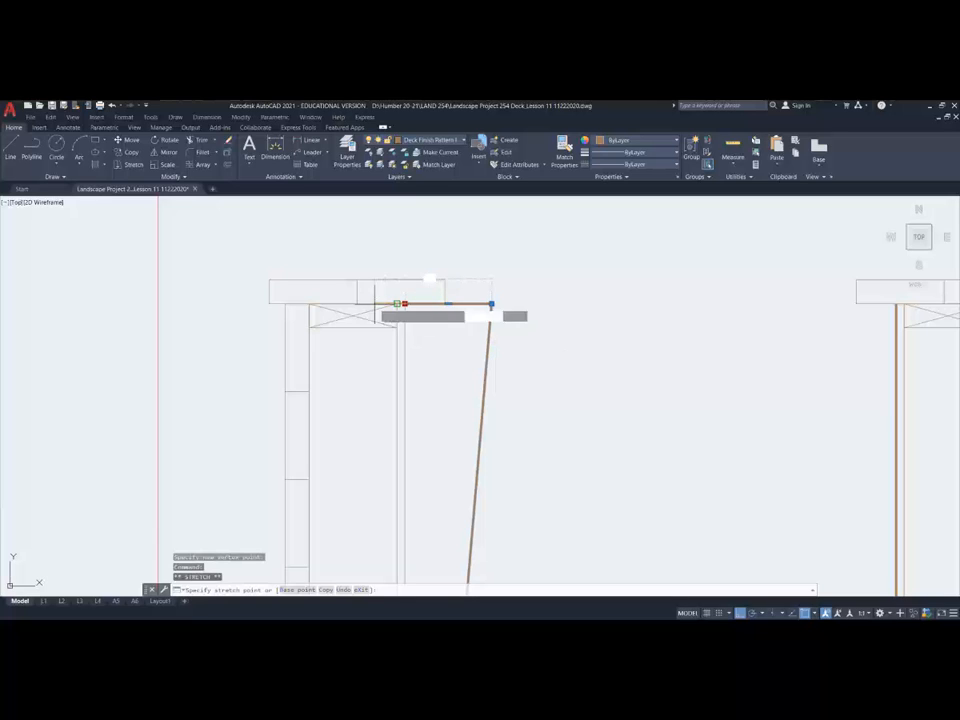
left_click(316, 302)
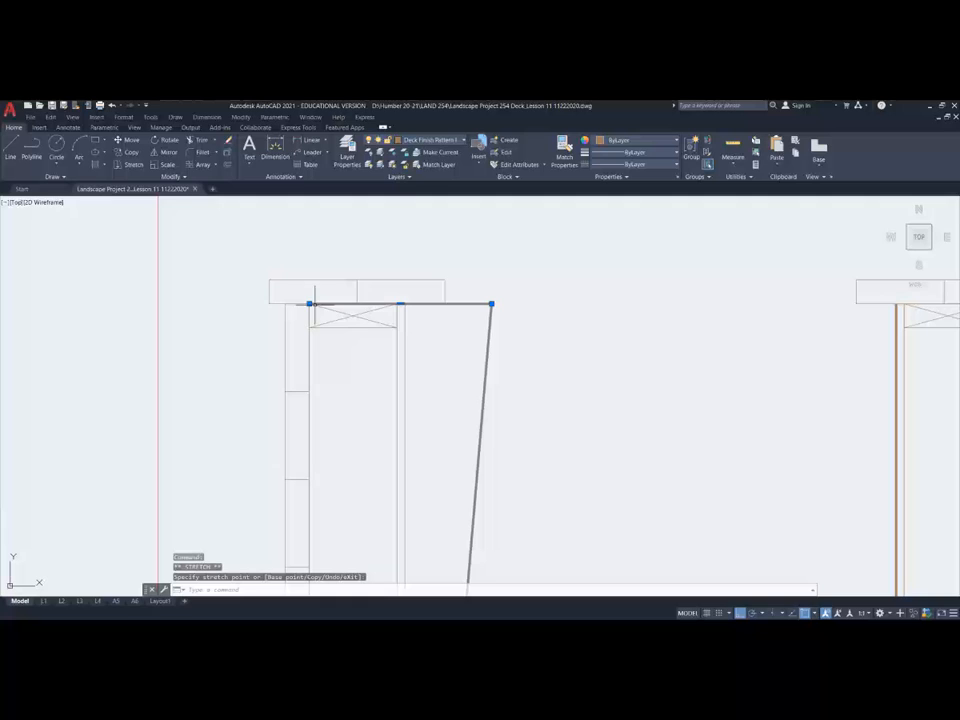
left_click(491, 303)
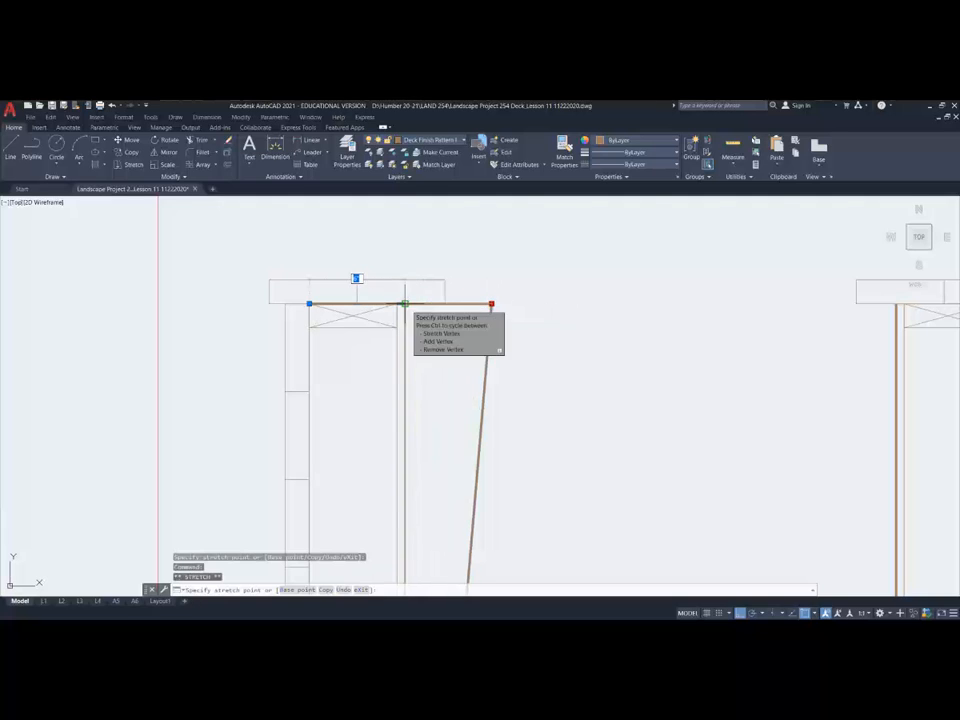
key("Escape")
key("Escape")
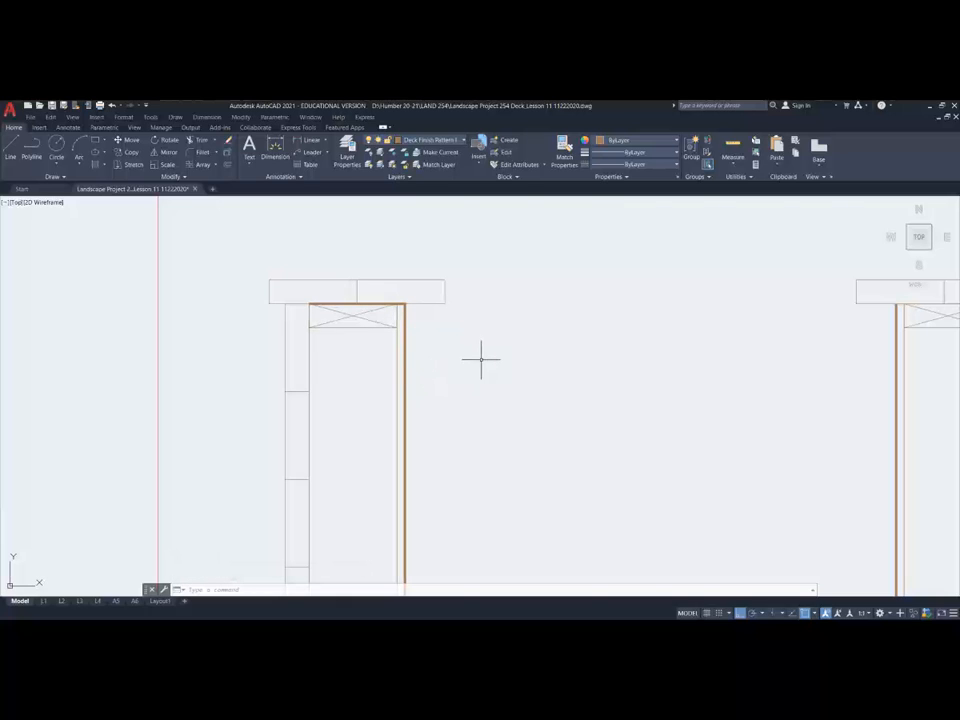
Add a vertex at the upper end of the right wide polyline, a short distance outside its panel's top corner toward the left frame.
scroll(480, 358, "down", 5)
mouse_move(493, 386)
middle_mouse_down()
mouse_move(476, 394)
mouse_move(399, 381)
middle_mouse_up()
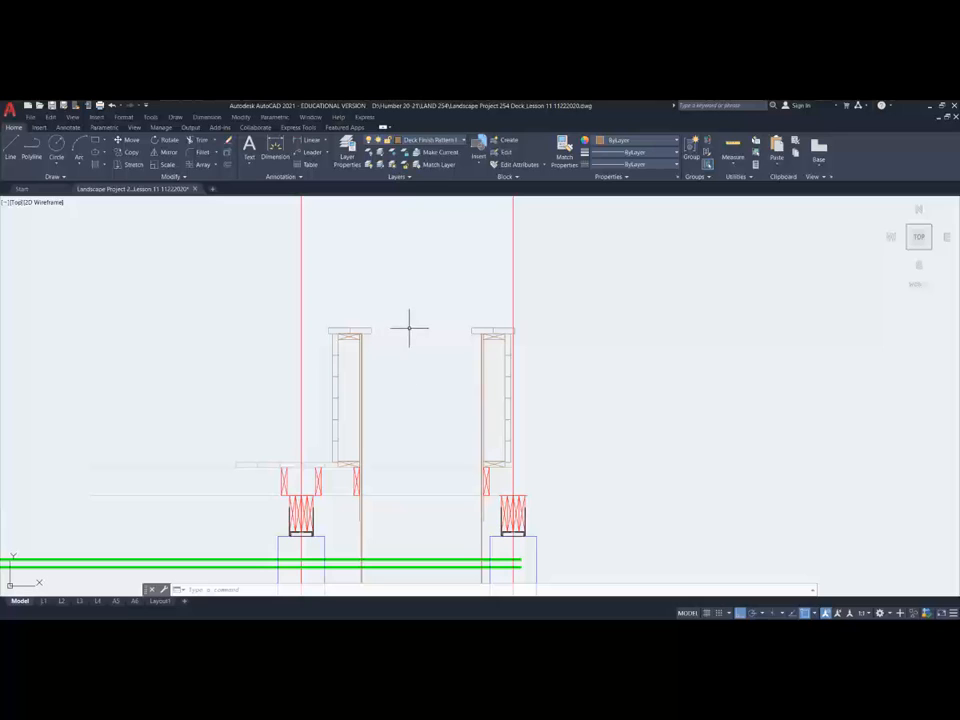
scroll(460, 358, "up", 4)
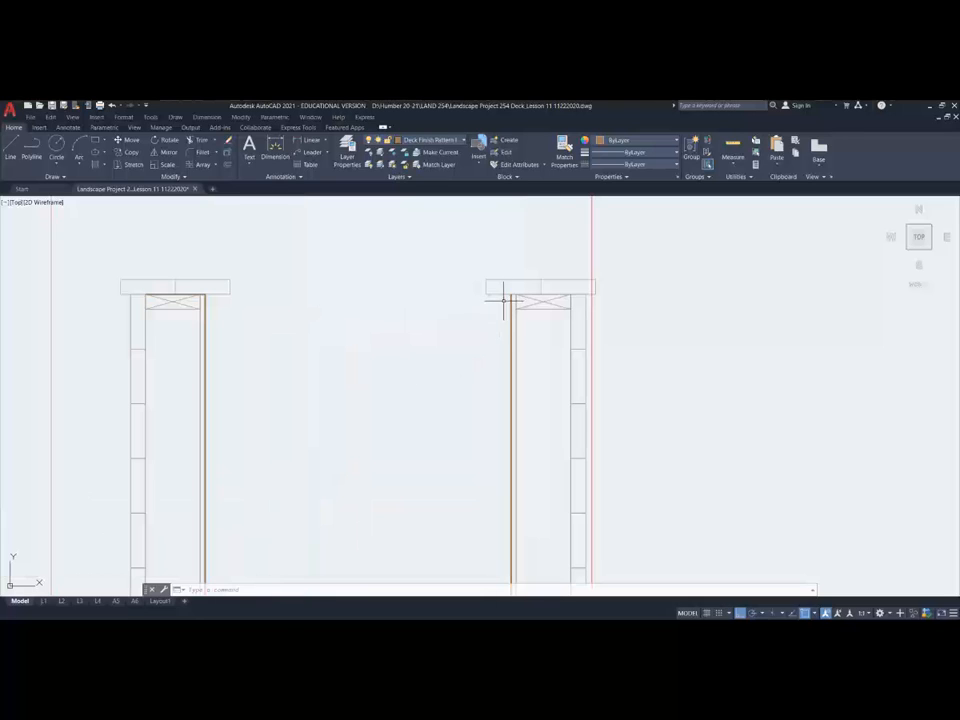
middle_click_drag(504, 300, 380, 340)
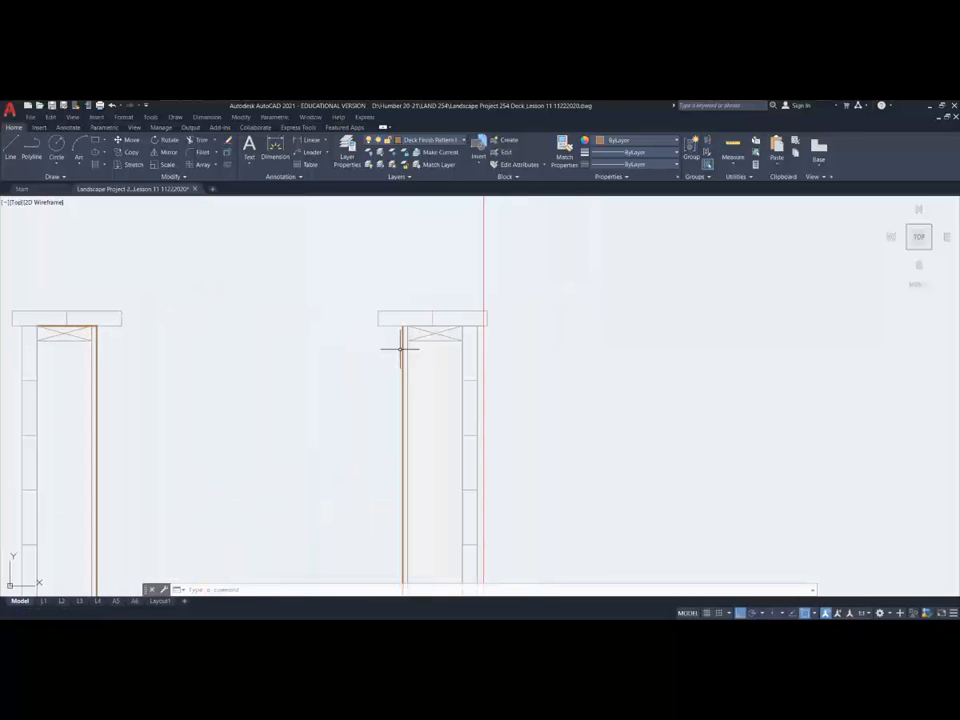
left_click(402, 342)
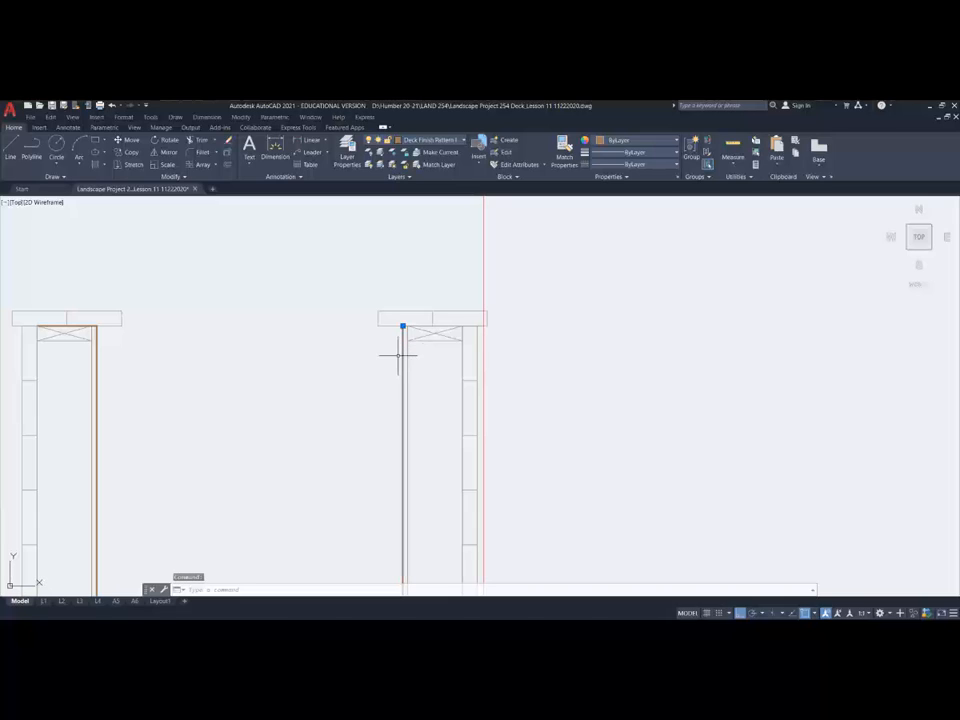
mouse_move(402, 325)
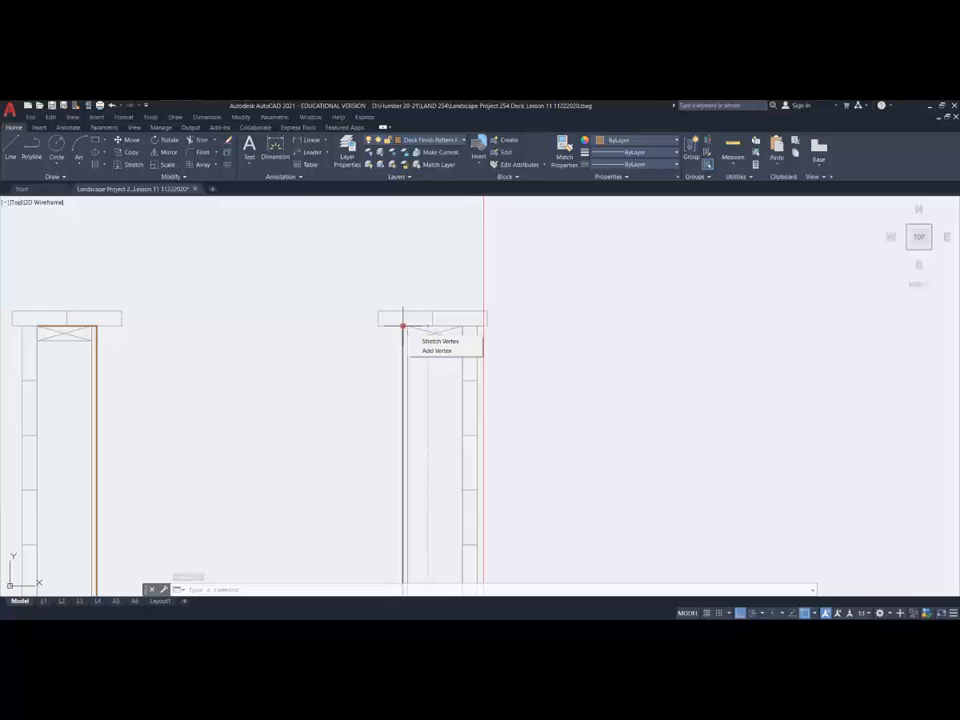
left_click(436, 350)
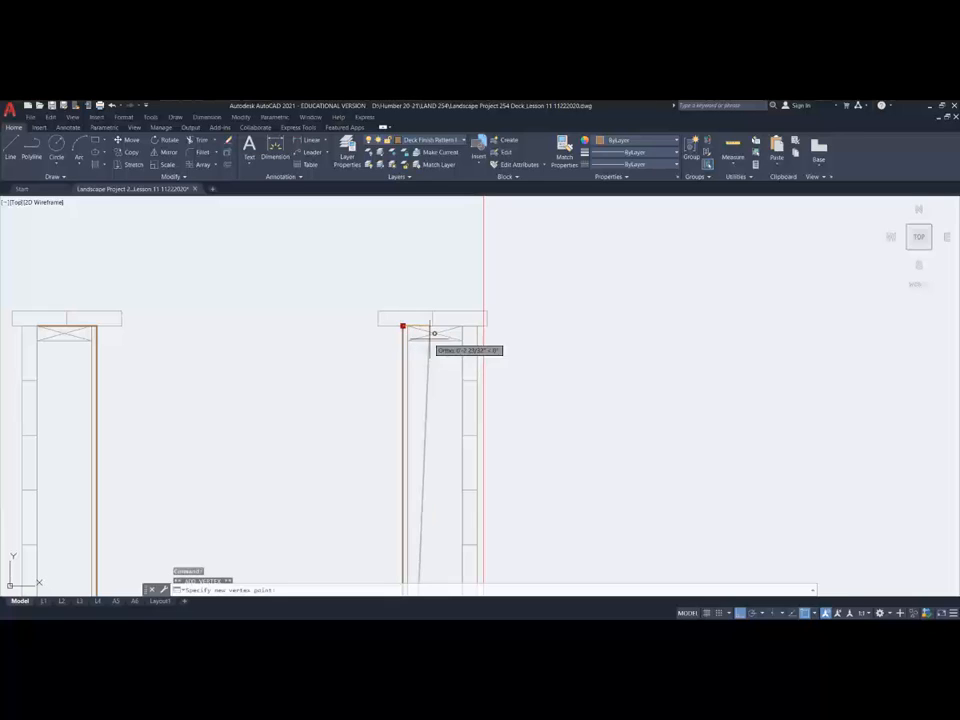
left_click(364, 327)
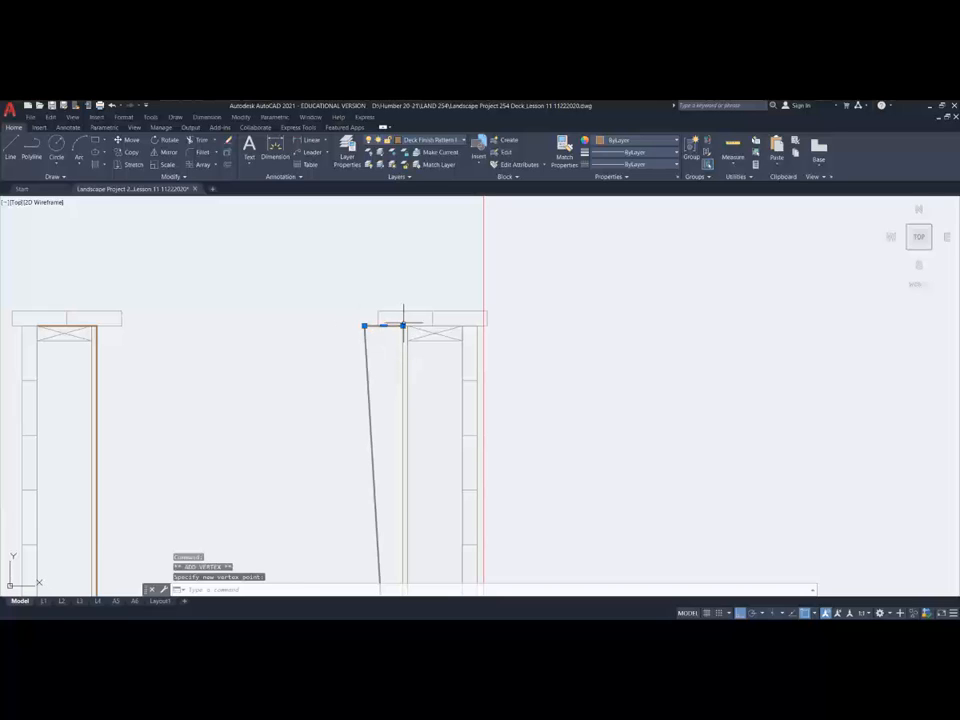
Stretch the right polyline's end to the top plate's outer corner and its added vertex back to the panel's top corner.
left_click(403, 326)
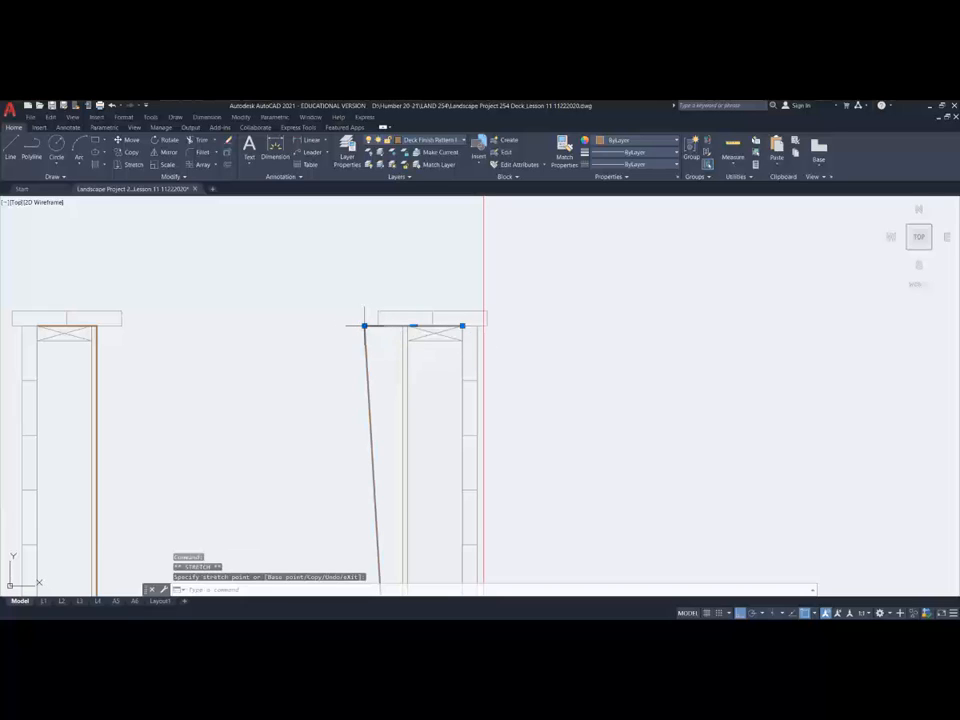
left_click(404, 325)
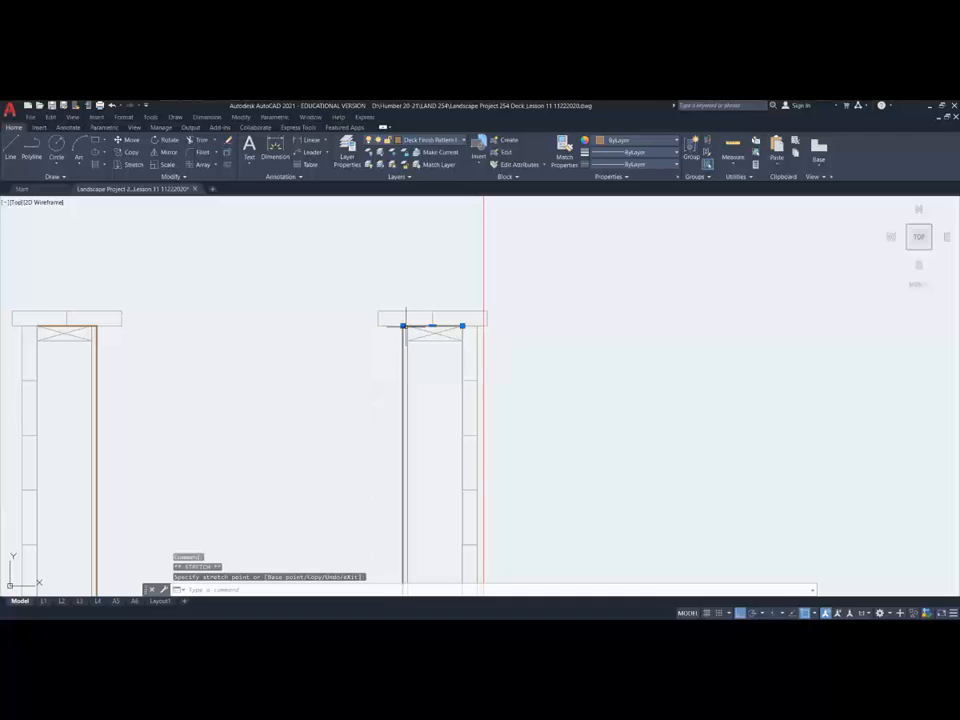
key("Escape")
scroll(538, 323, "down", 4)
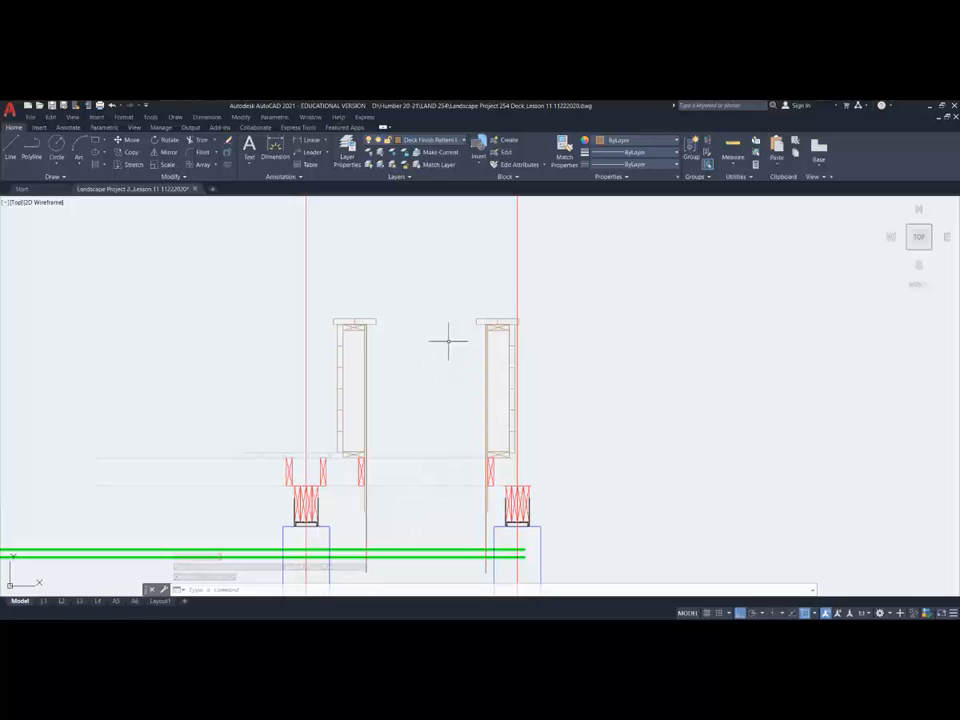
Stretch the top and bottom lines of the right cap across the gap to the inner corners of the left cap.
scroll(430, 305, "up", 4)
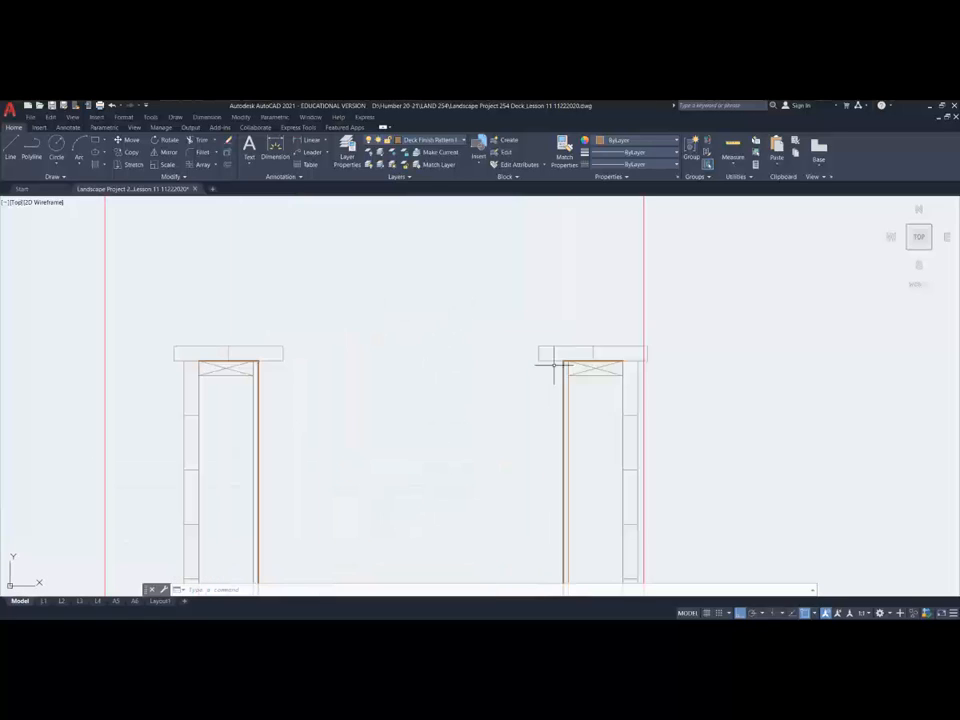
left_click(547, 347)
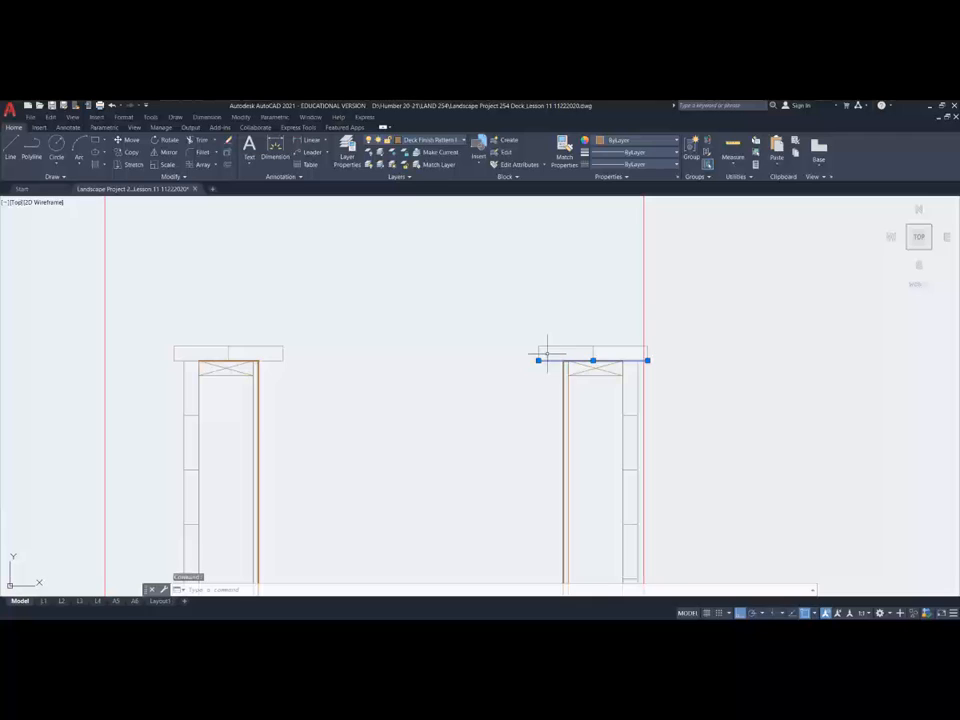
left_click(538, 346)
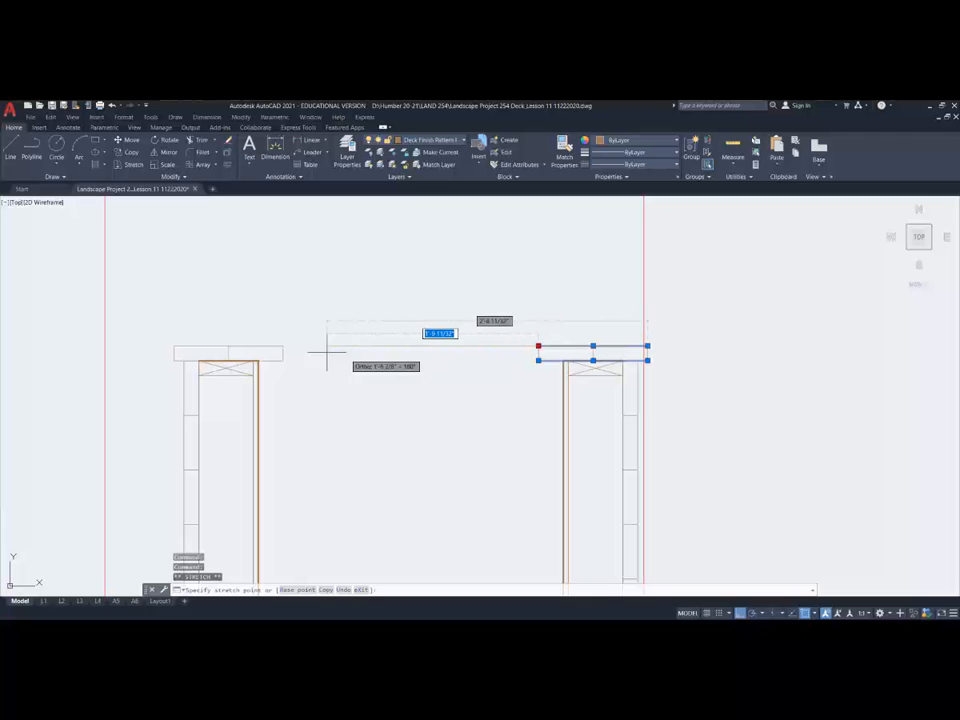
left_click(283, 346)
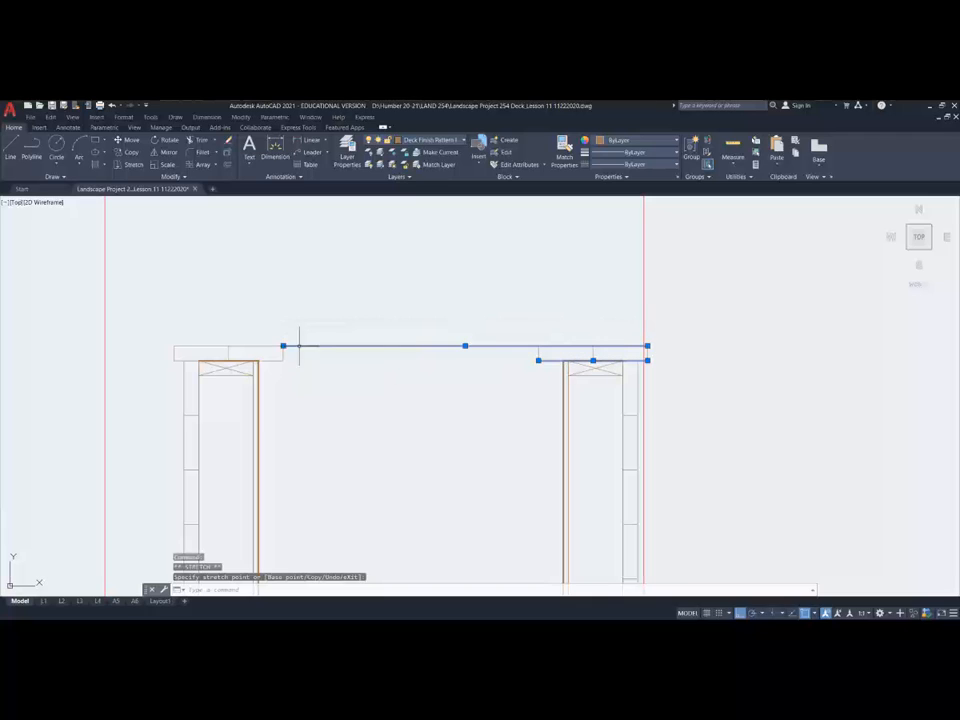
left_click(538, 360)
left_click(283, 360)
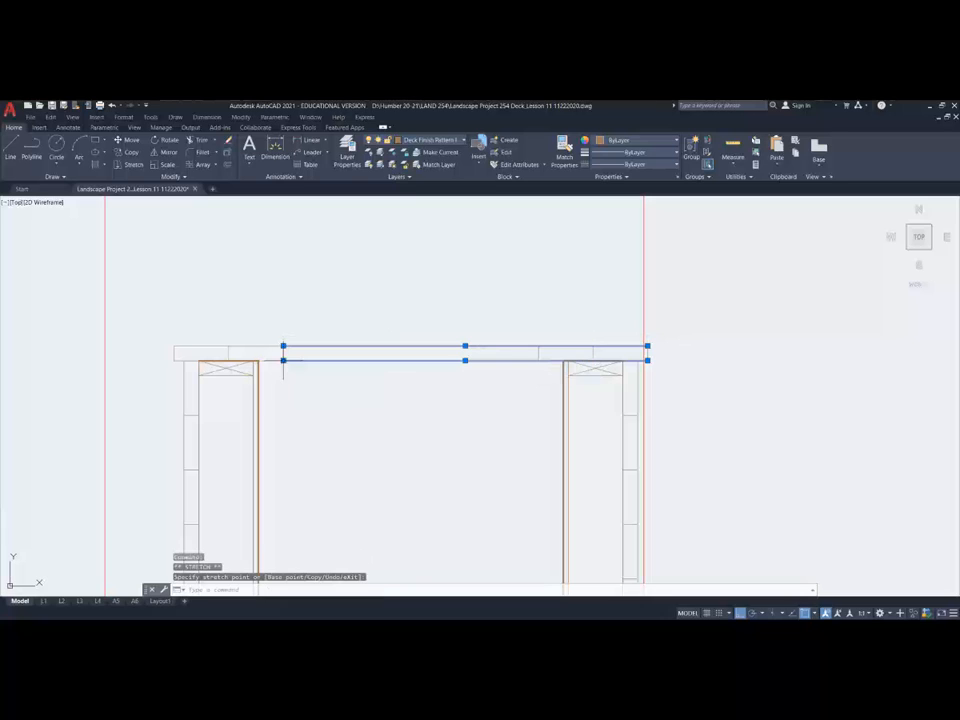
key("Escape")
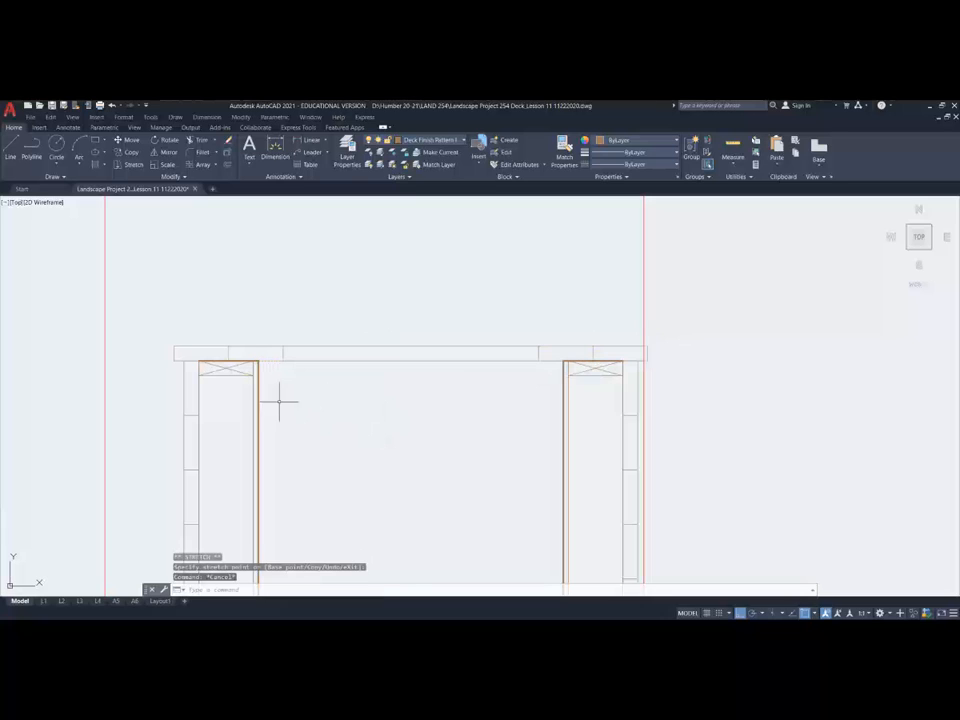
Try joining the right wide polyline's lower end to the left polyline's lower end with an added vertex, and undo it.
scroll(424, 428, "down", 8)
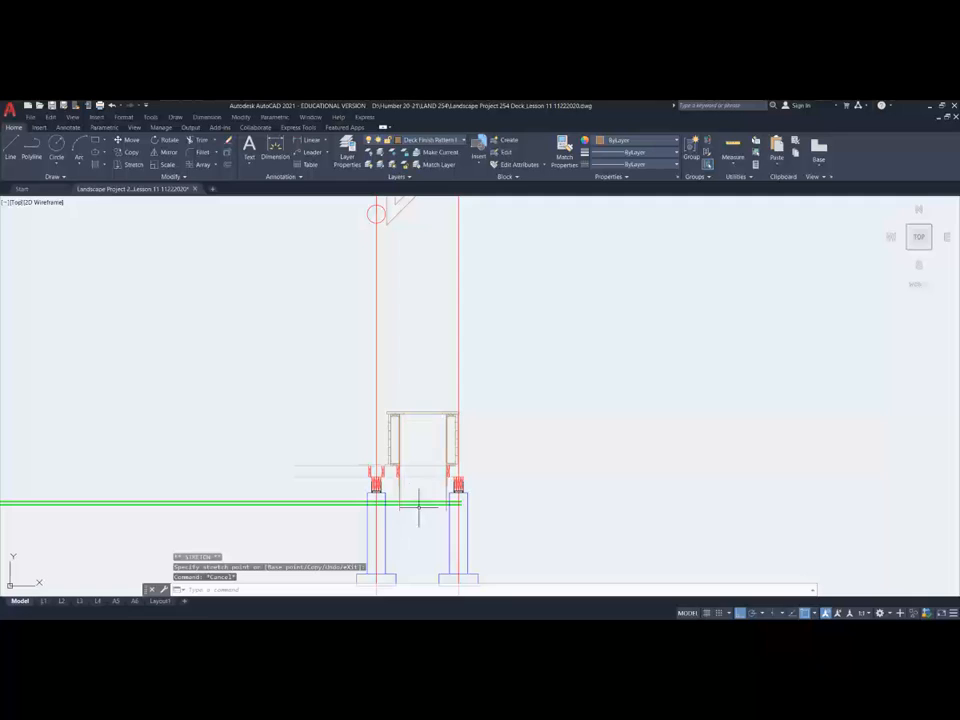
scroll(418, 513, "up", 6)
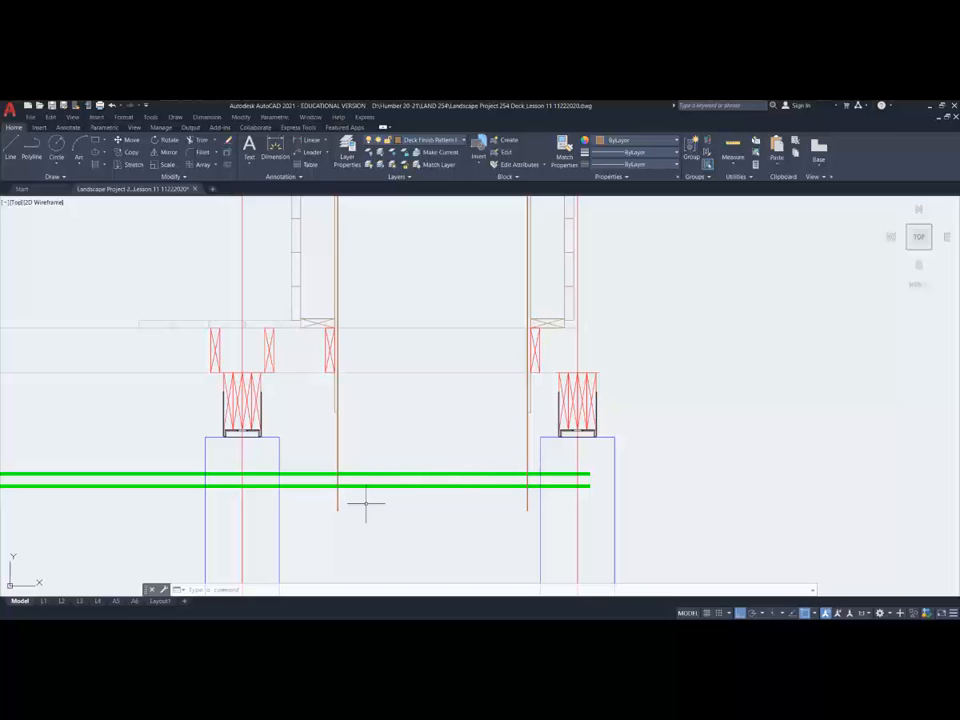
left_click(527, 510)
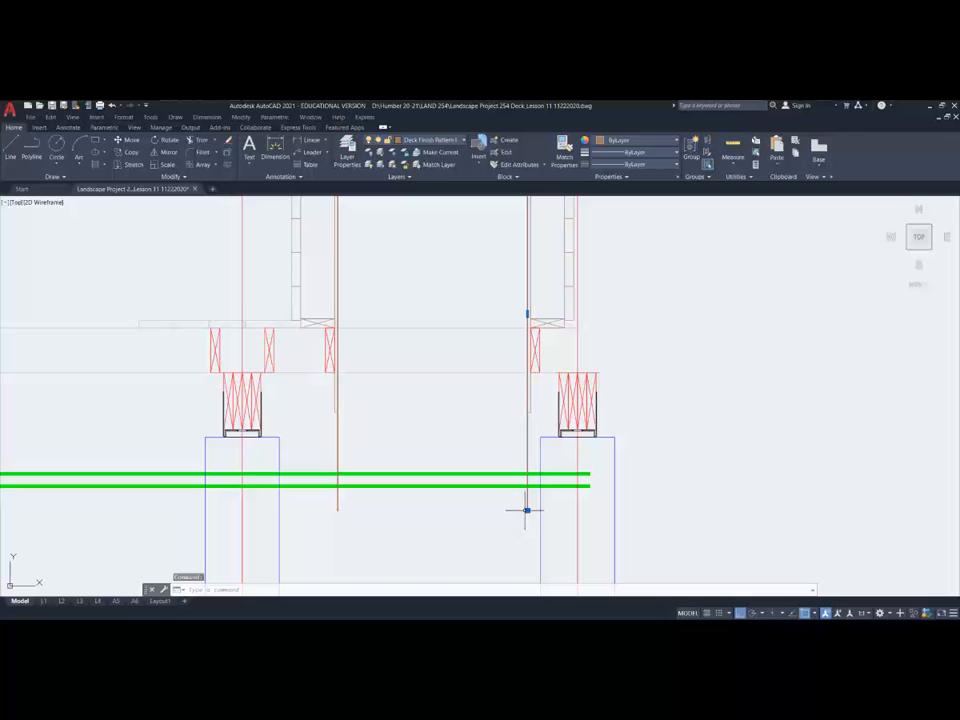
mouse_move(528, 510)
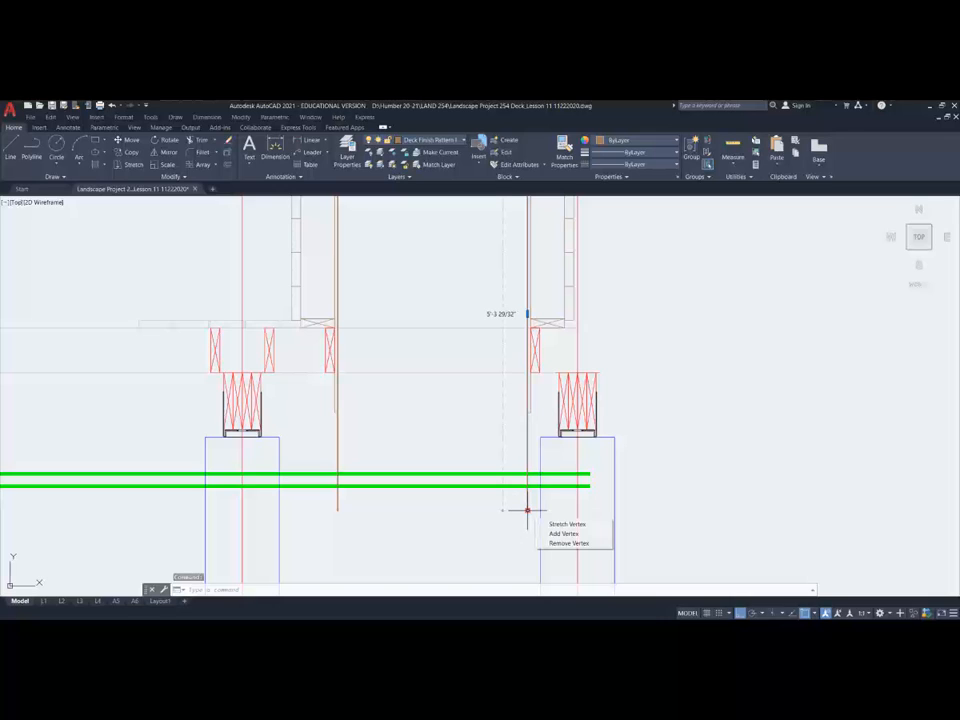
left_click(564, 534)
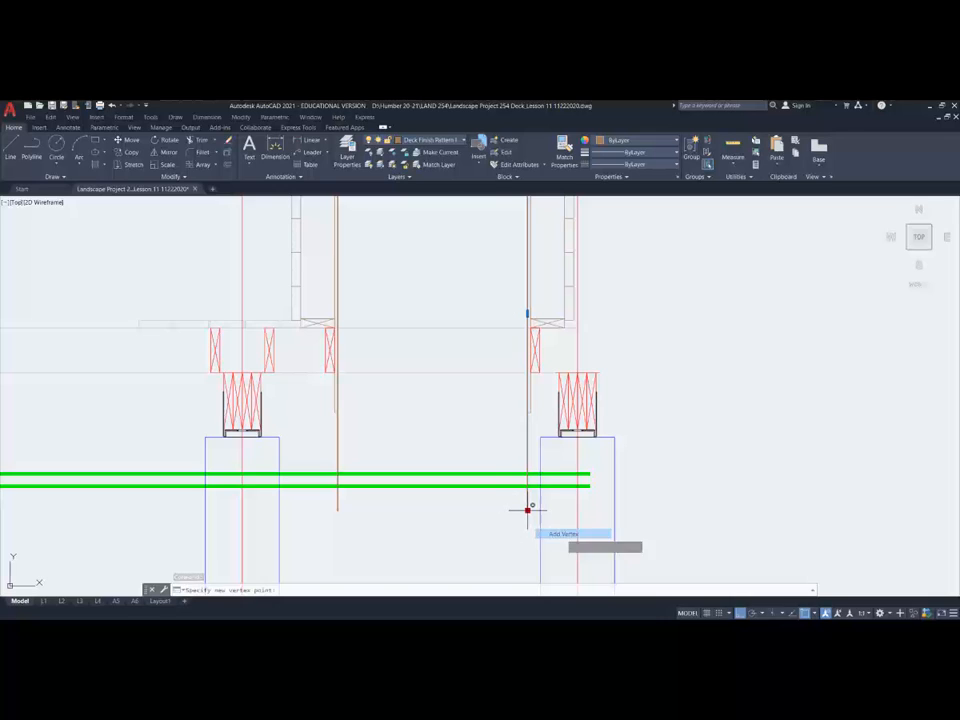
left_click(339, 510)
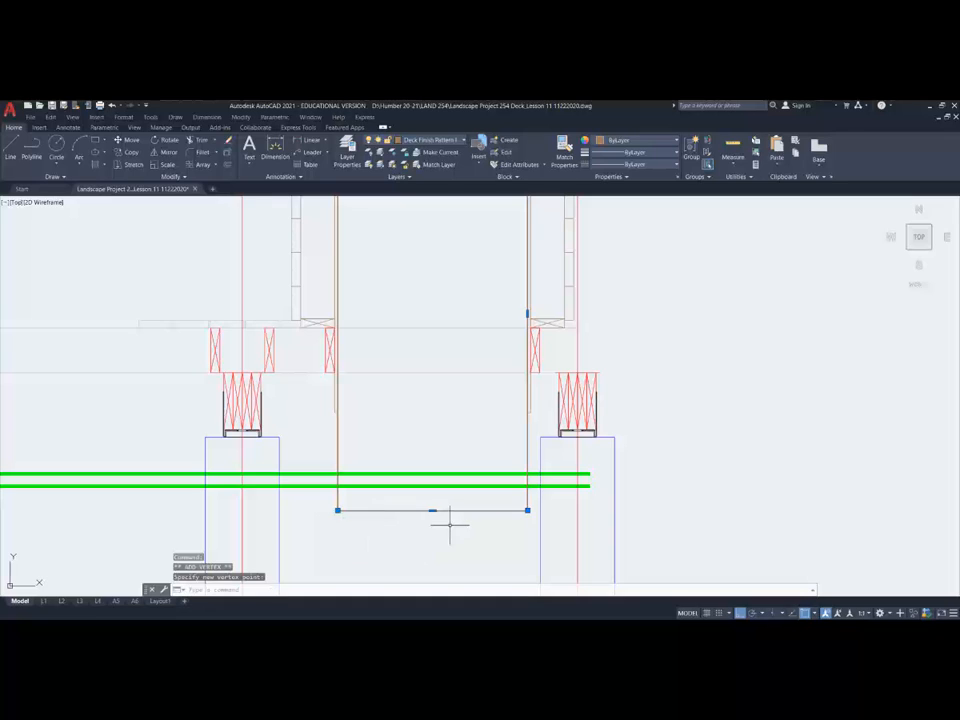
key("Escape")
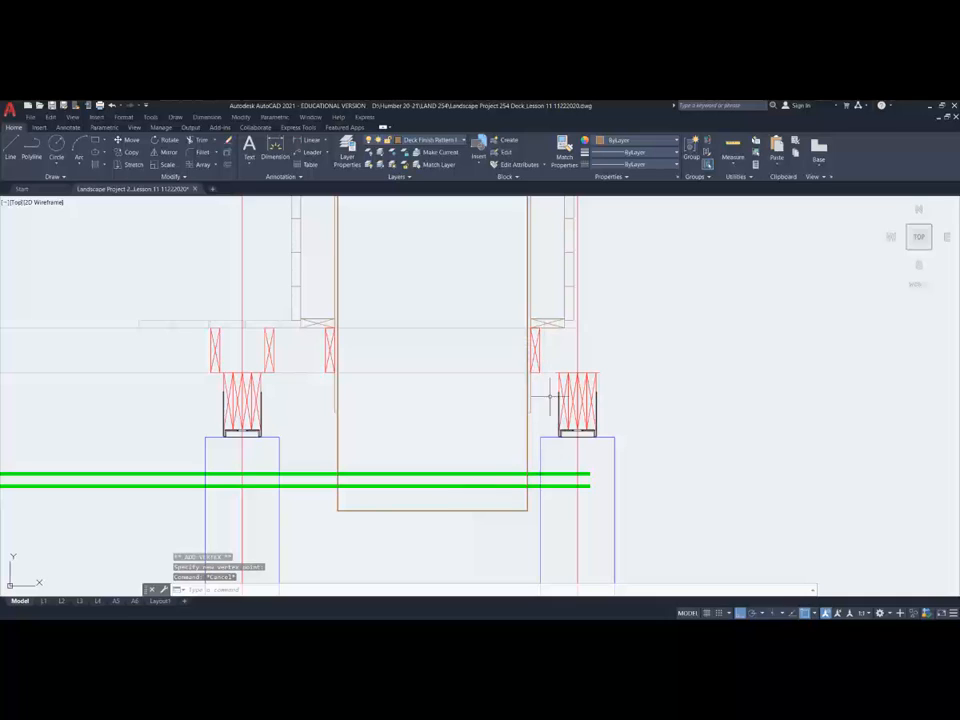
key("ctrl+z")
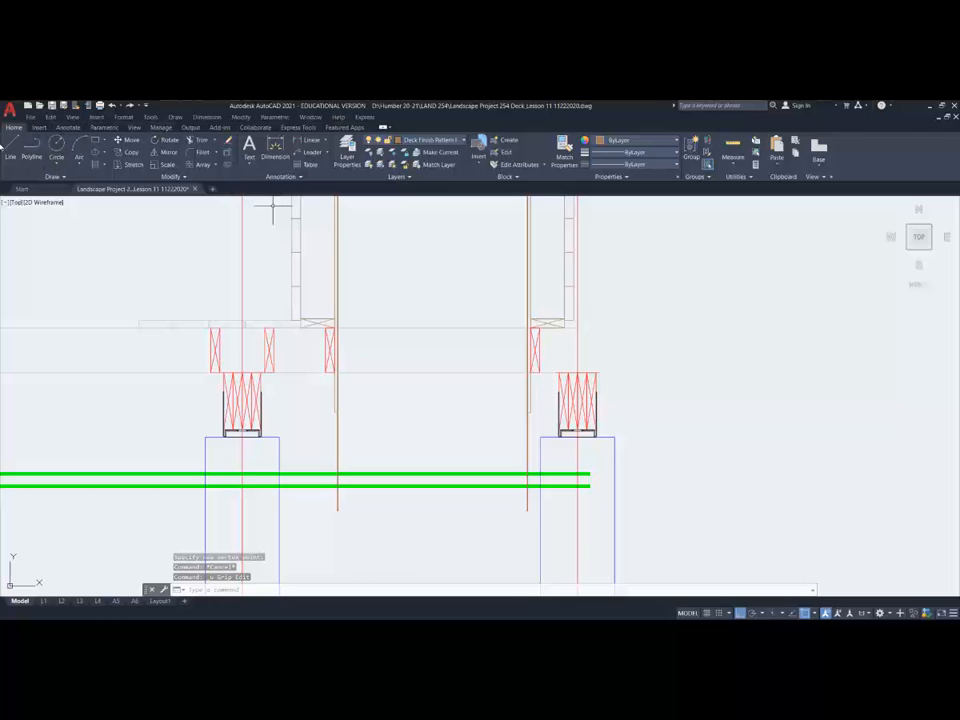
Draw a horizontal line between the lower ends of the two wide polylines and give it the HIDDEN linetype.
type("l")
key("Return")
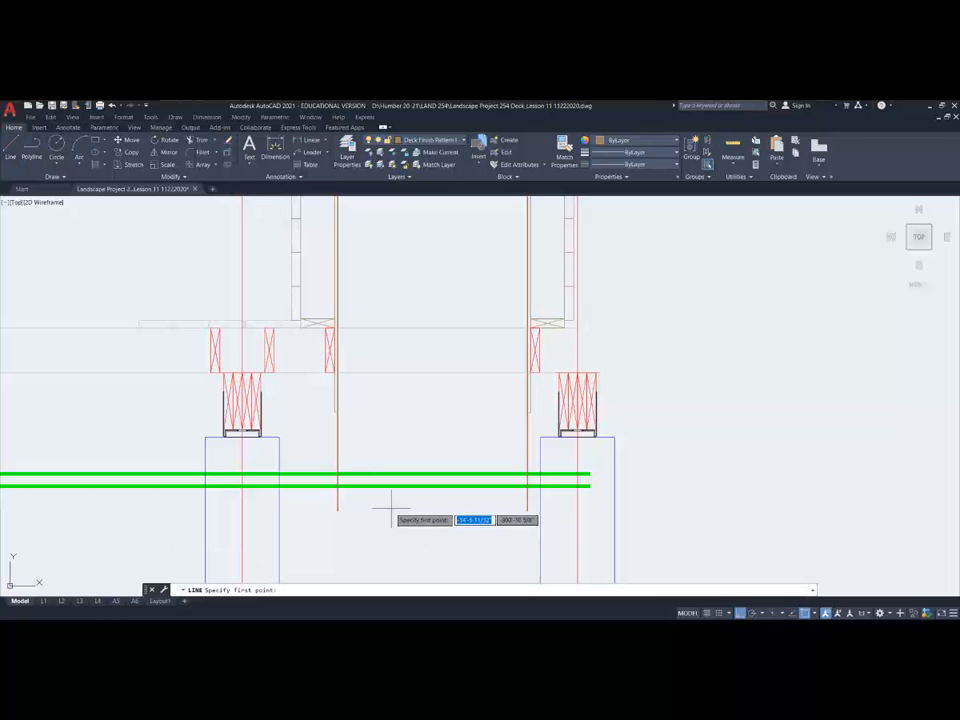
left_click(338, 510)
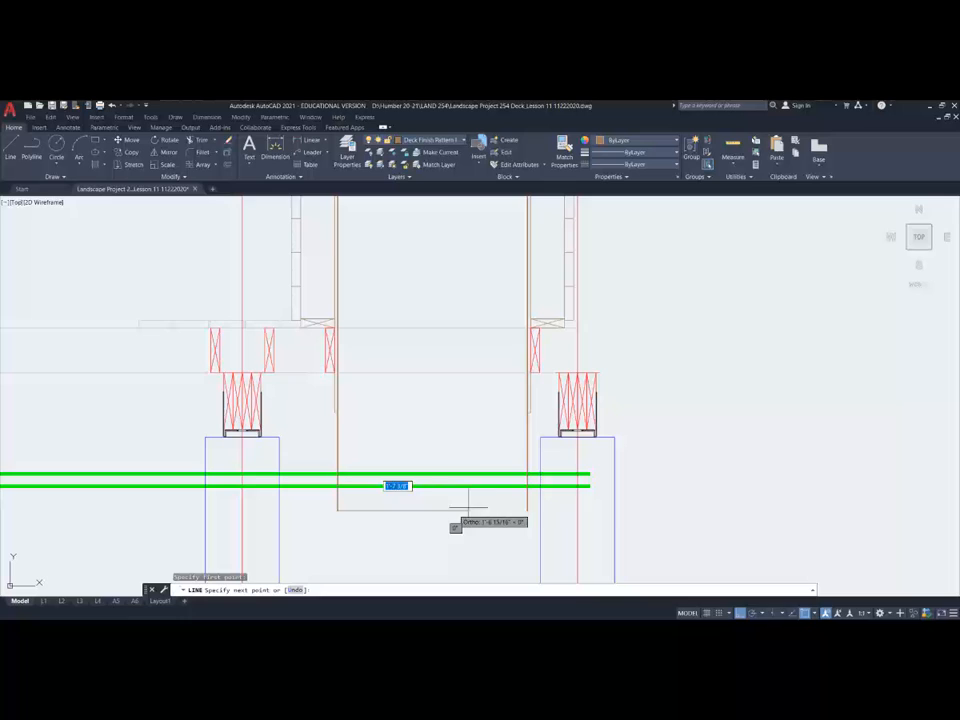
left_click(527, 510)
key("Escape")
left_click(506, 510)
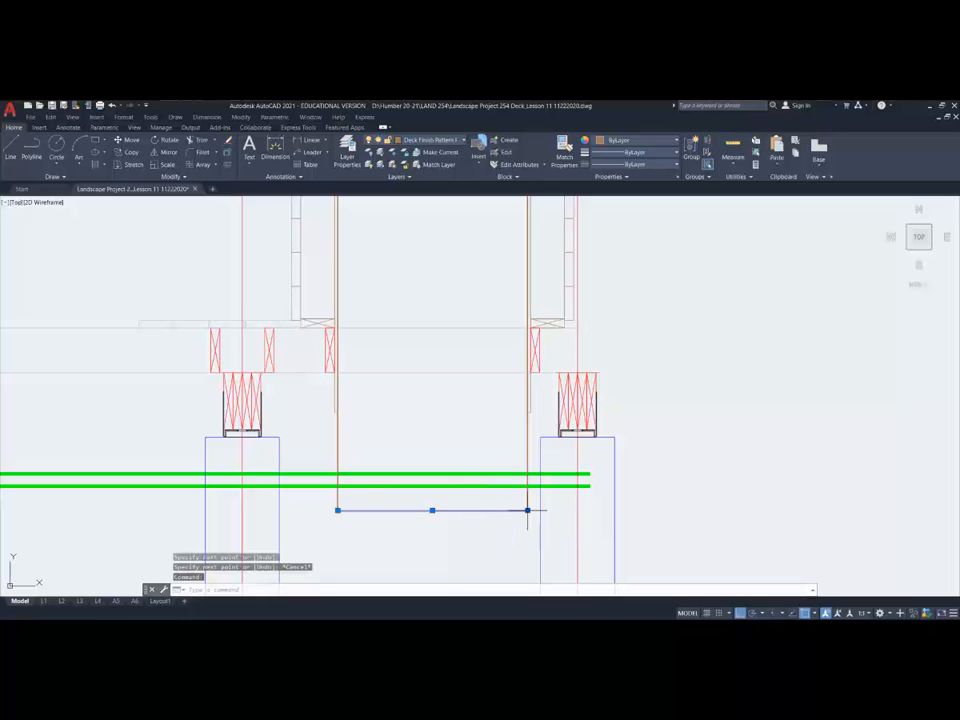
left_click(660, 165)
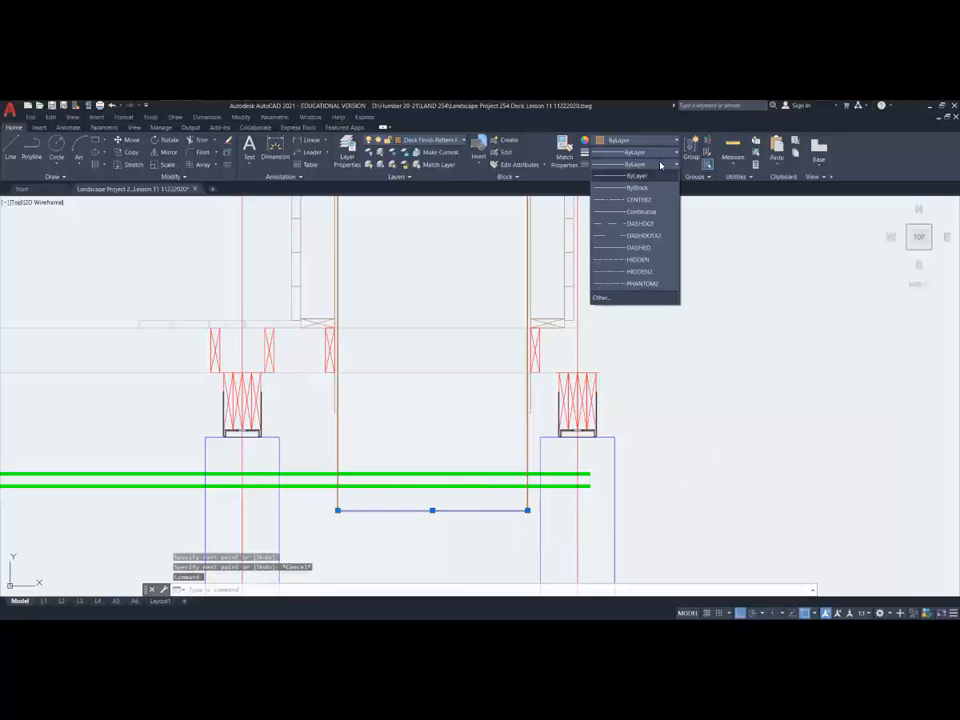
left_click(645, 259)
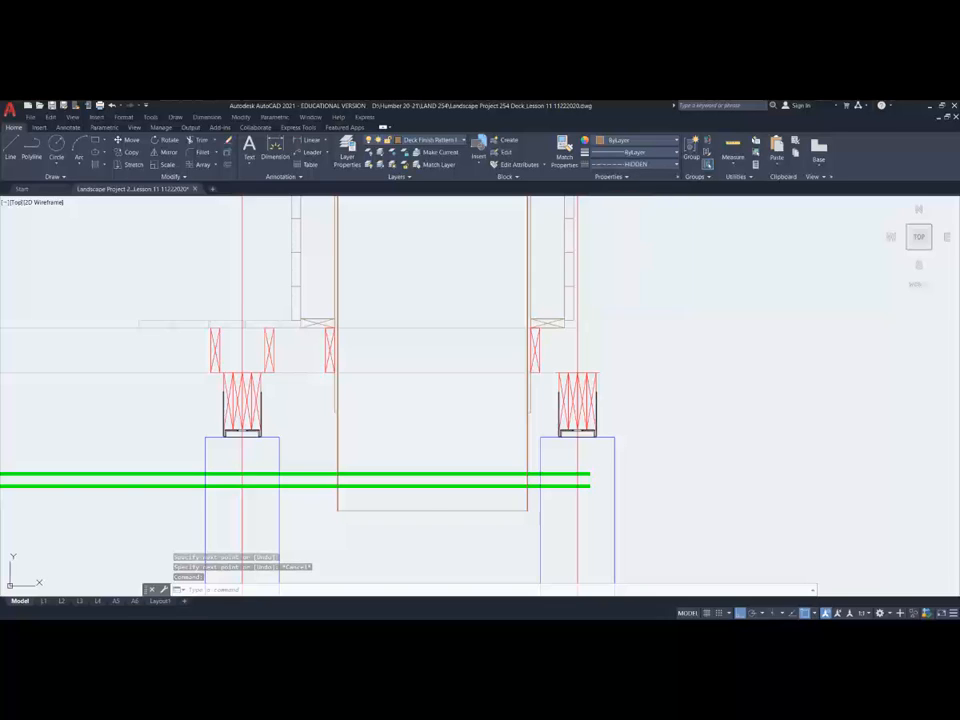
key("Escape")
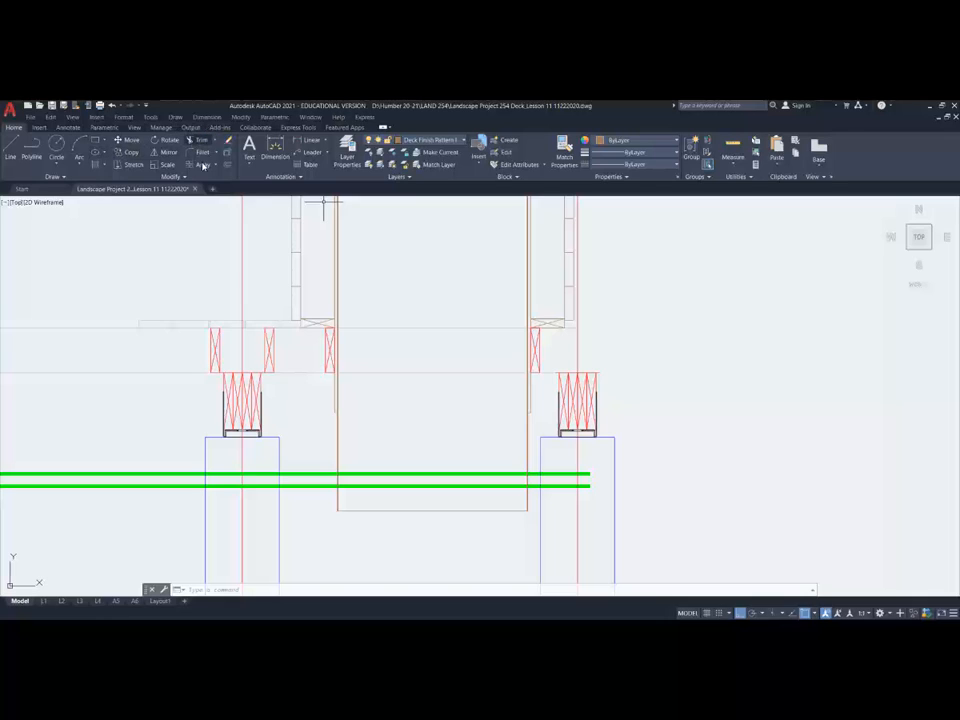
Stretch the right ends of the two thick green lines horizontally well past the right footing.
left_click(132, 164)
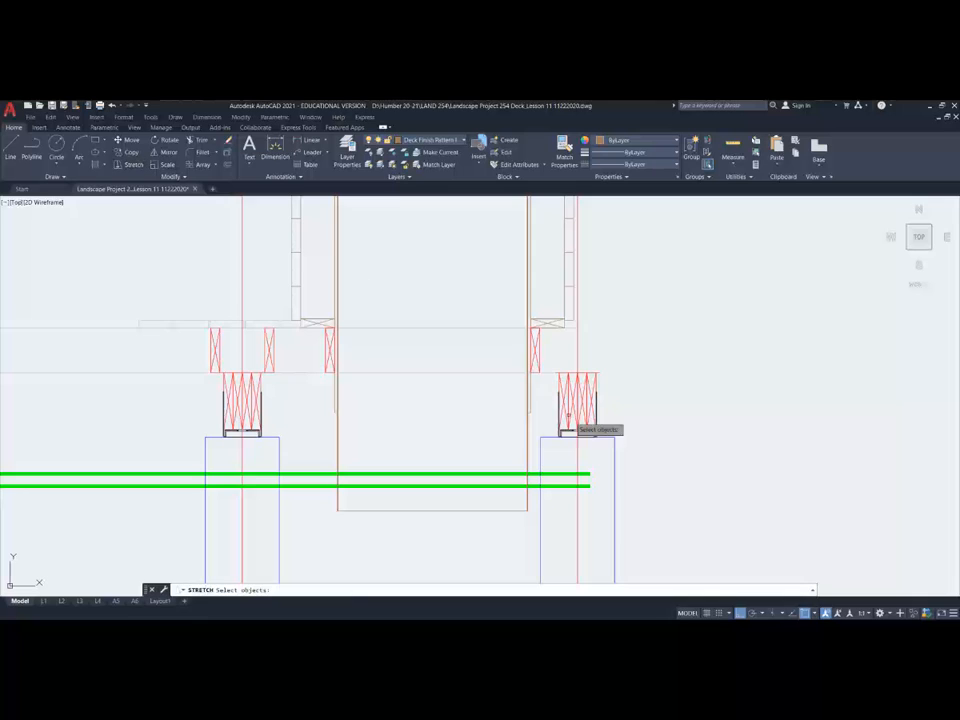
left_click(596, 493)
left_click(586, 465)
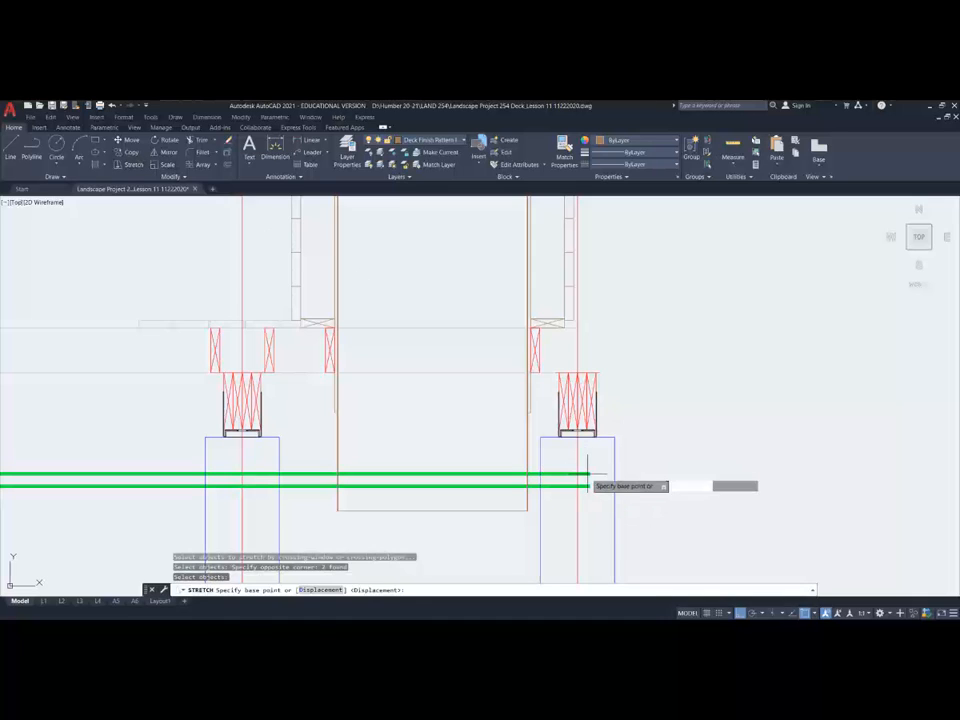
left_click(591, 473)
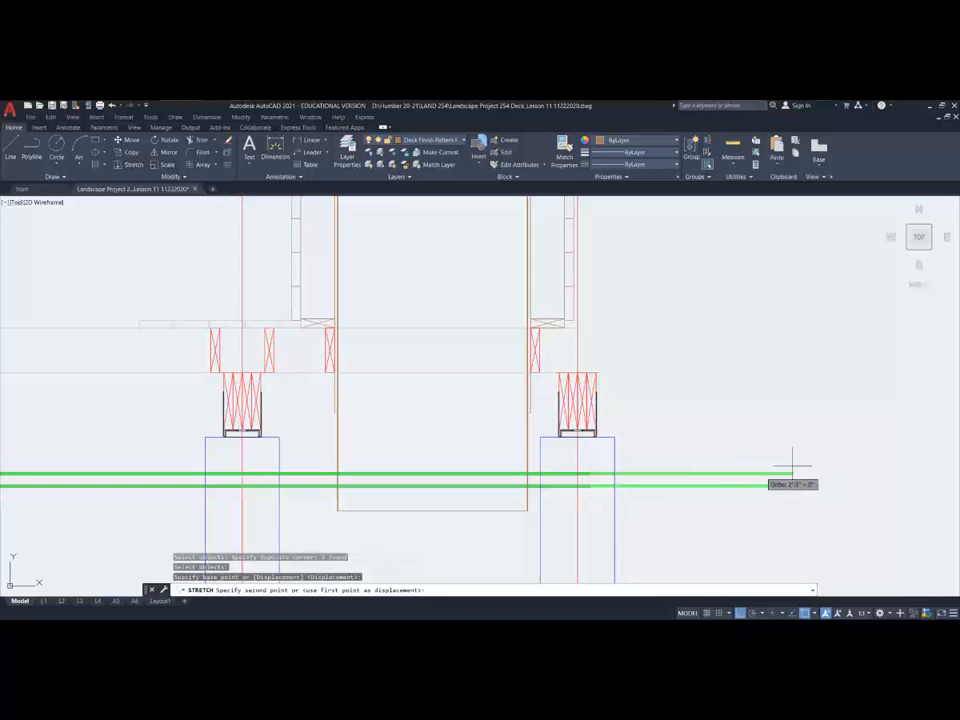
left_click(937, 451)
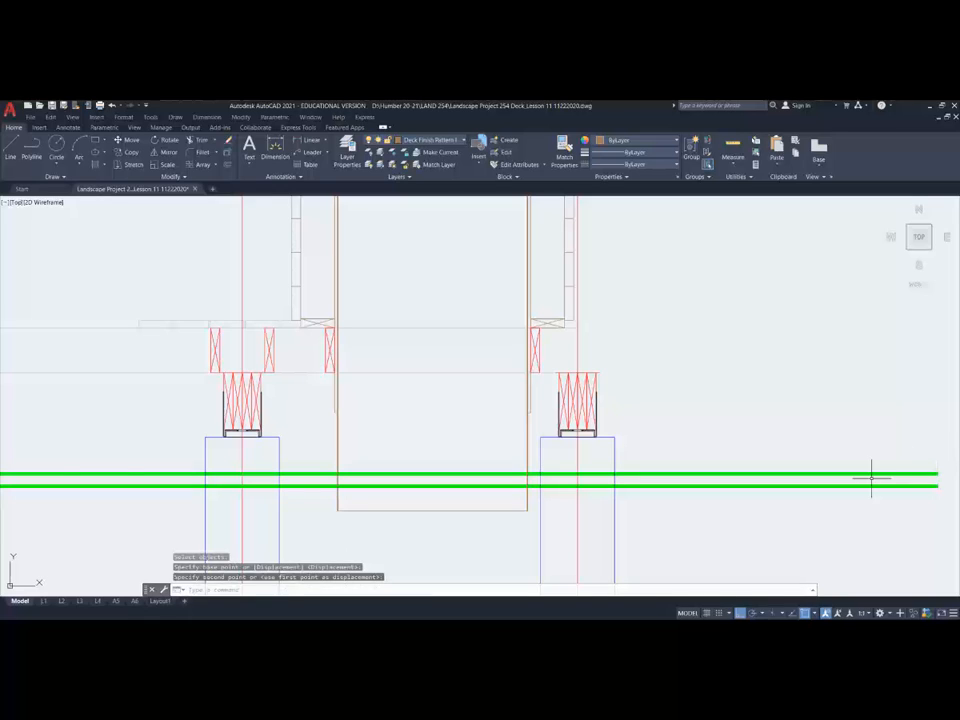
key("Escape")
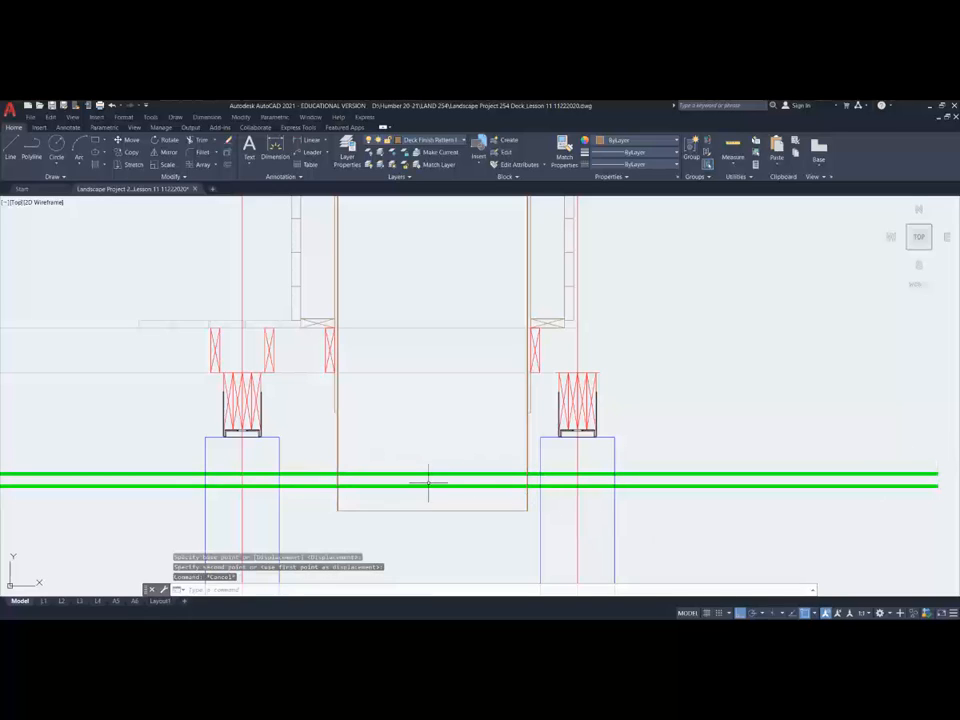
Trim both thick green grade lines between the planter's two vertical liner polylines, using the polylines as cutting edges.
left_click(196, 140)
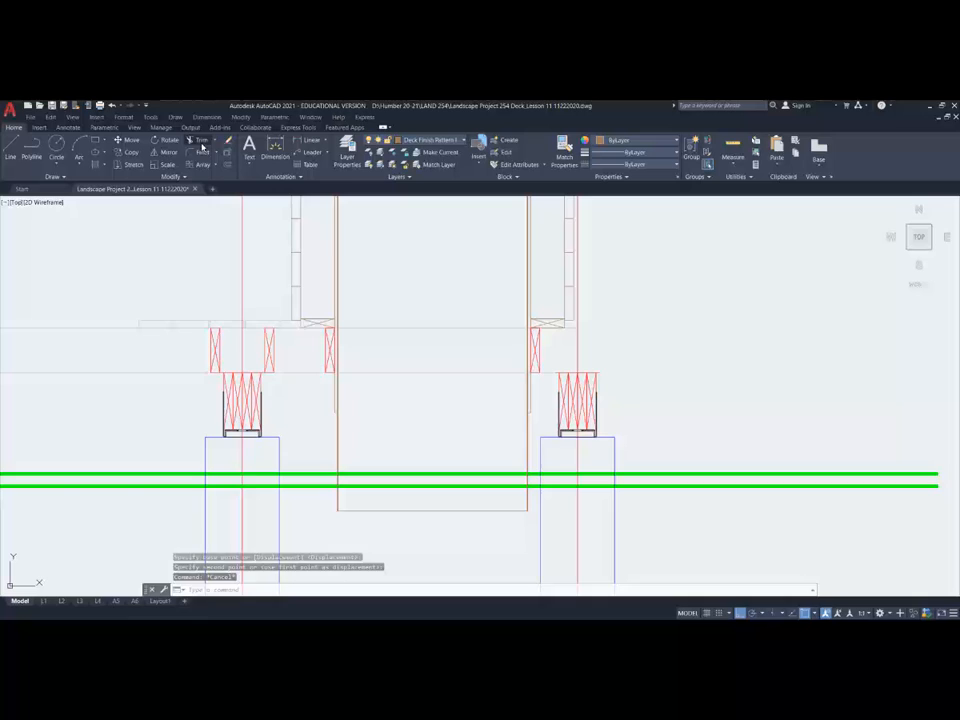
left_click(531, 440)
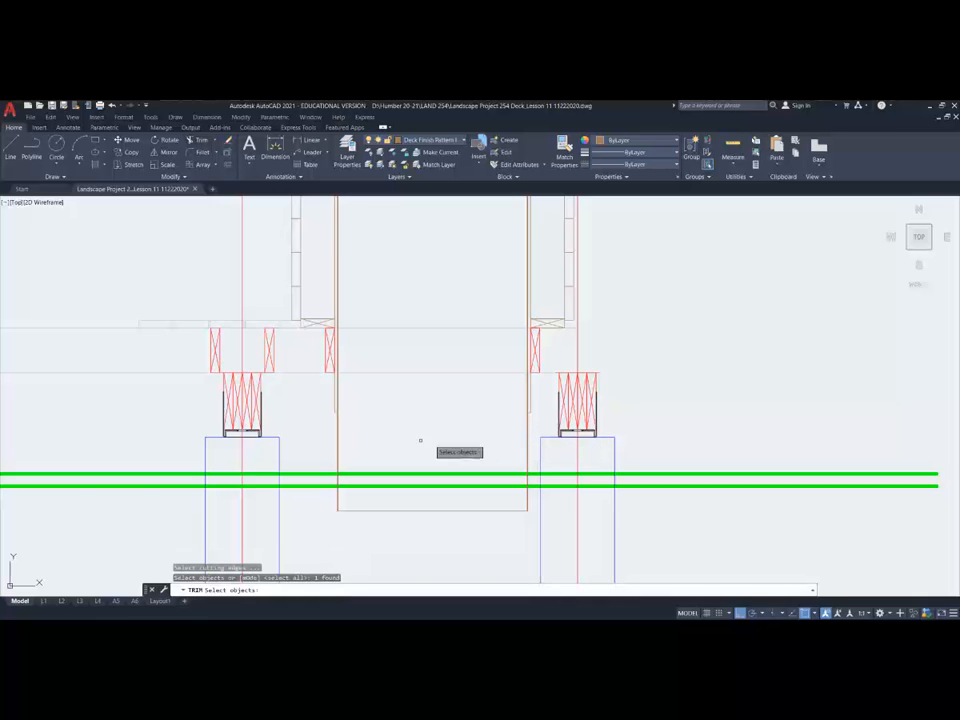
left_click(338, 452)
key("Return")
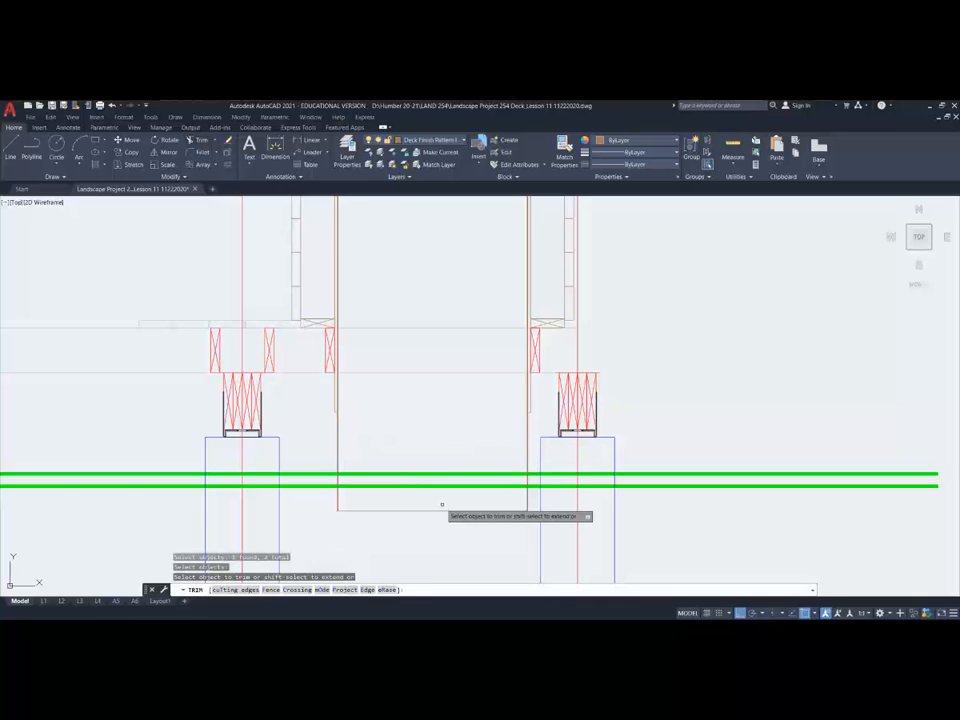
left_click(442, 505)
left_click(414, 456)
key("Escape")
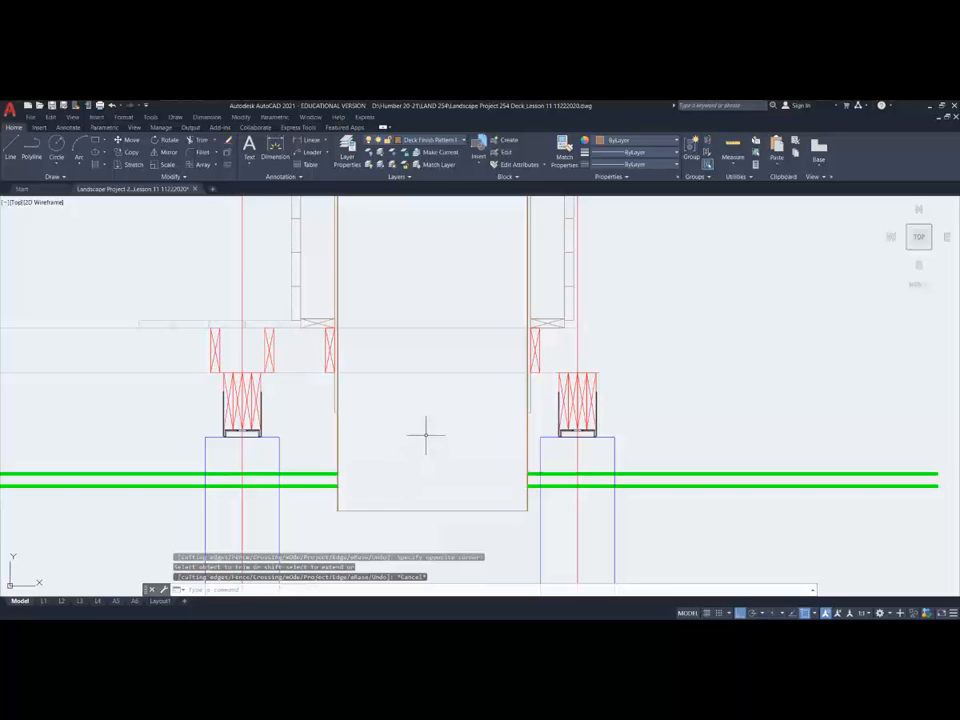
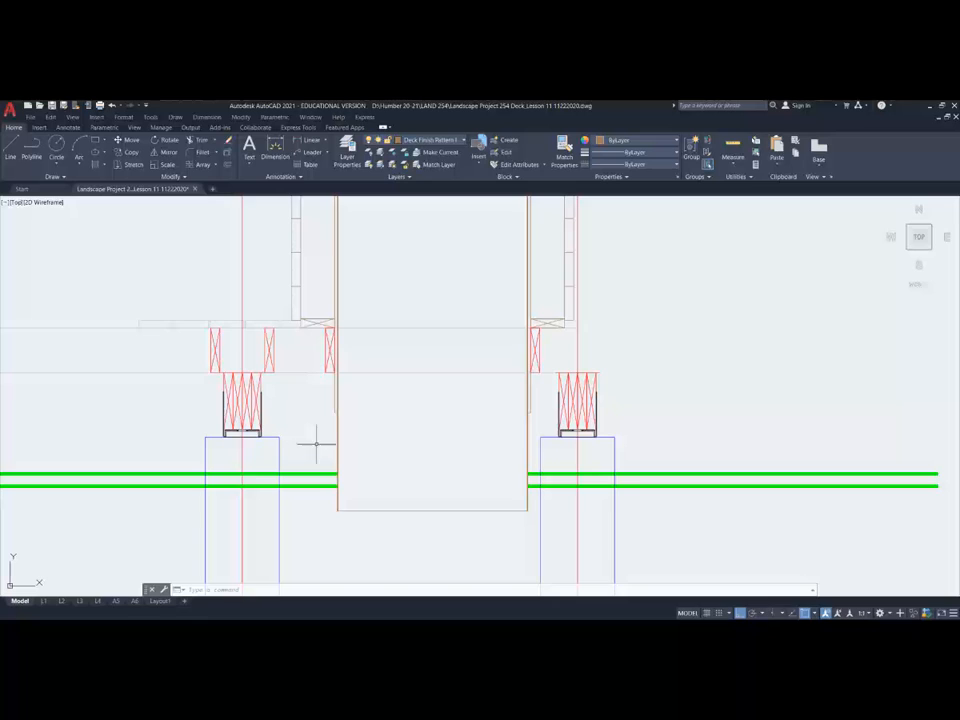
Copy the upper green grade line right of the planter from its left end to a nearest point high on the planter's left inner face.
scroll(442, 383, "down", 3)
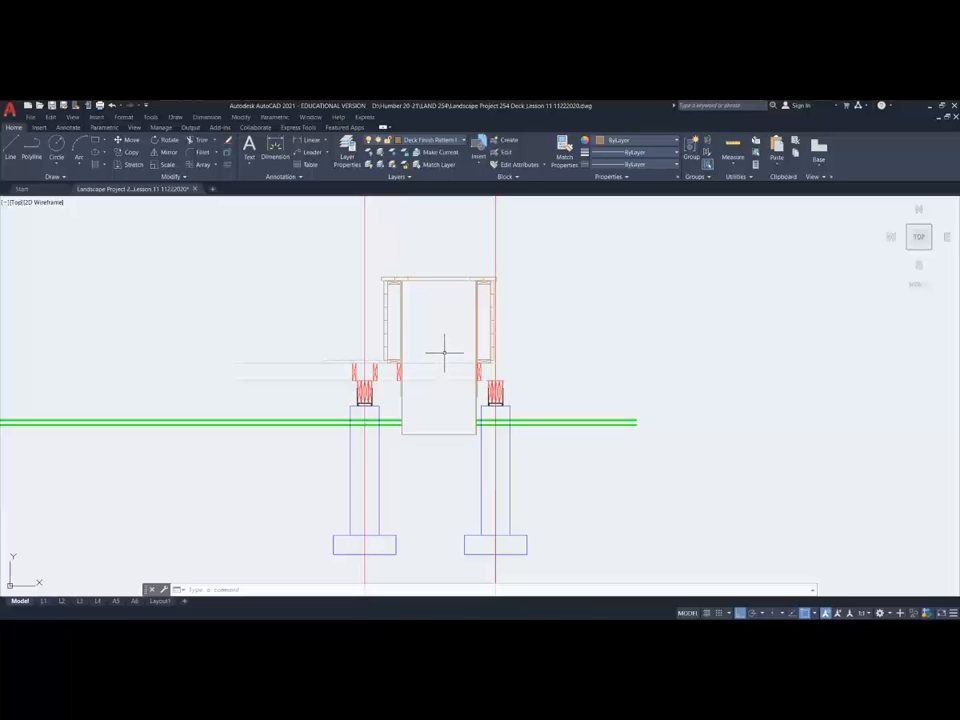
scroll(448, 375, "up", 2)
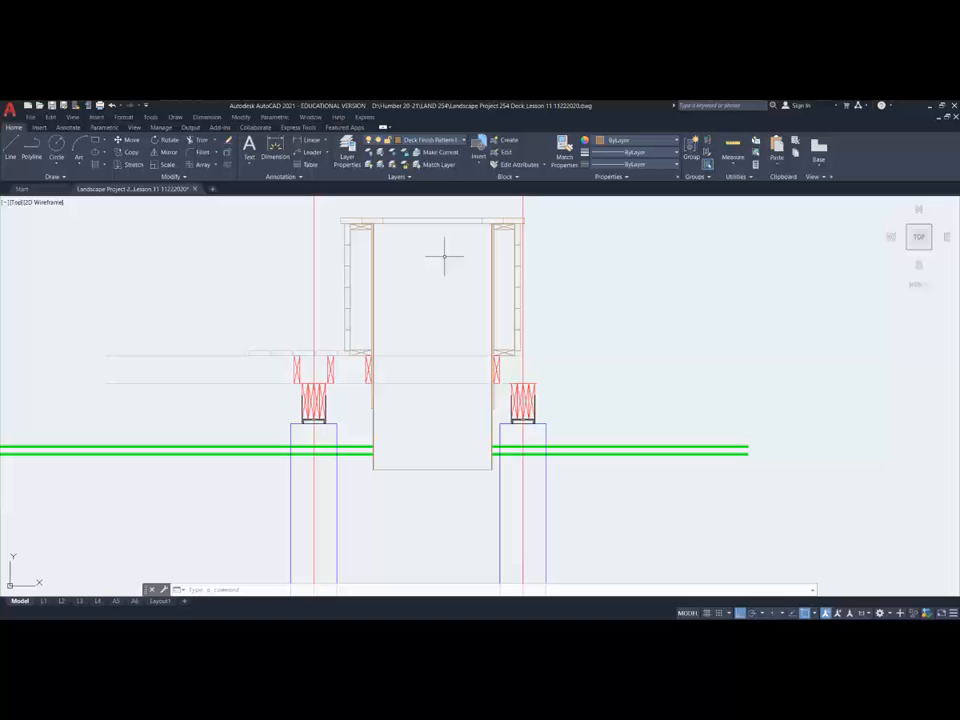
left_click(127, 152)
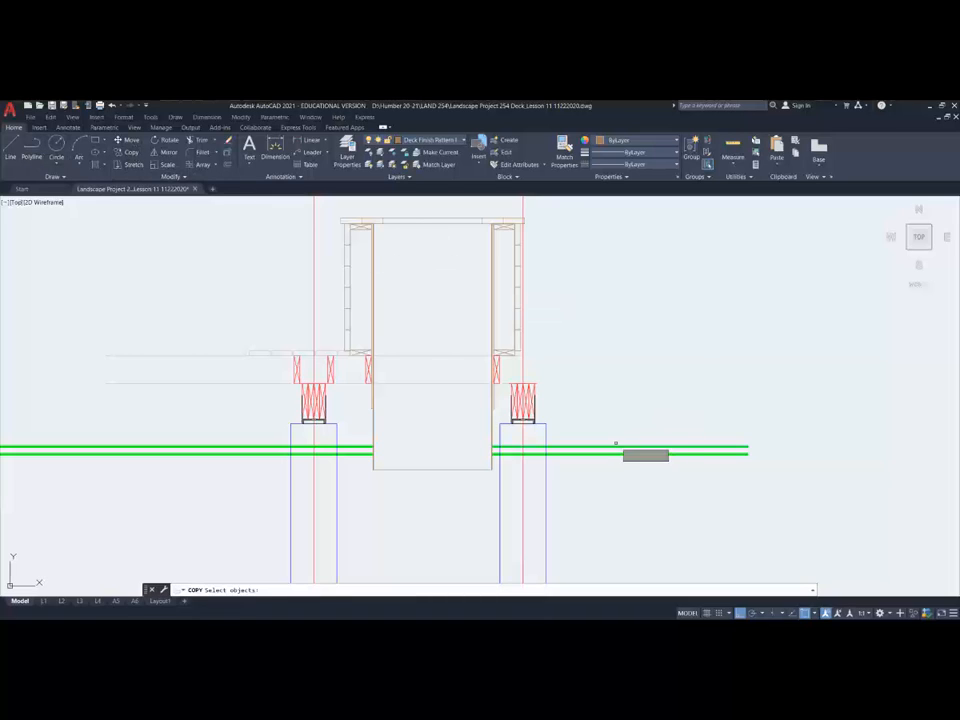
left_click(619, 447)
key("Return")
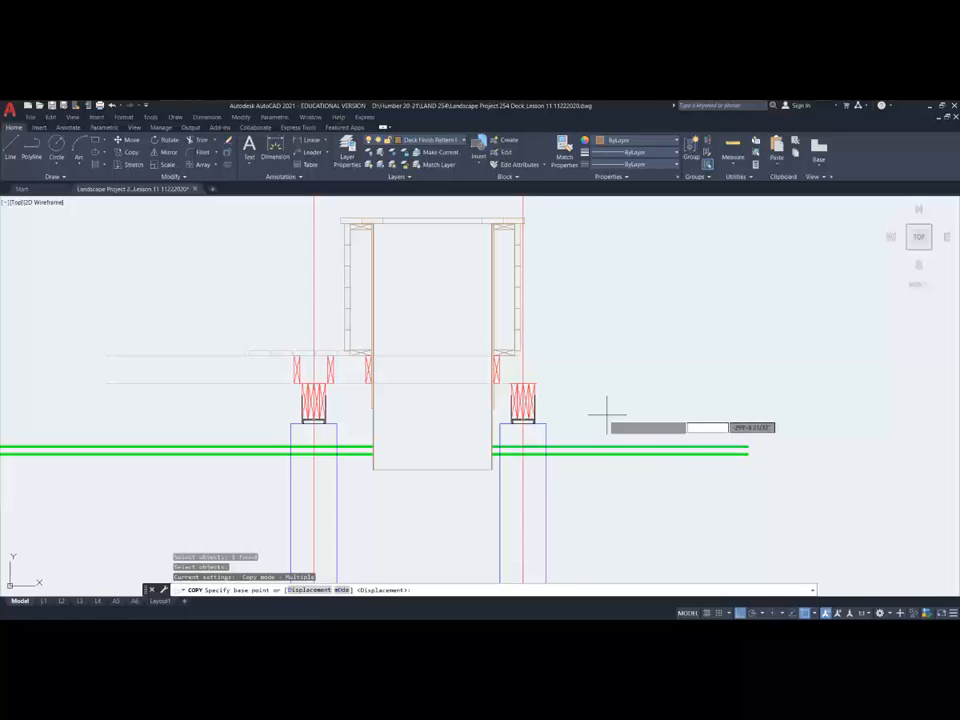
left_click(491, 451)
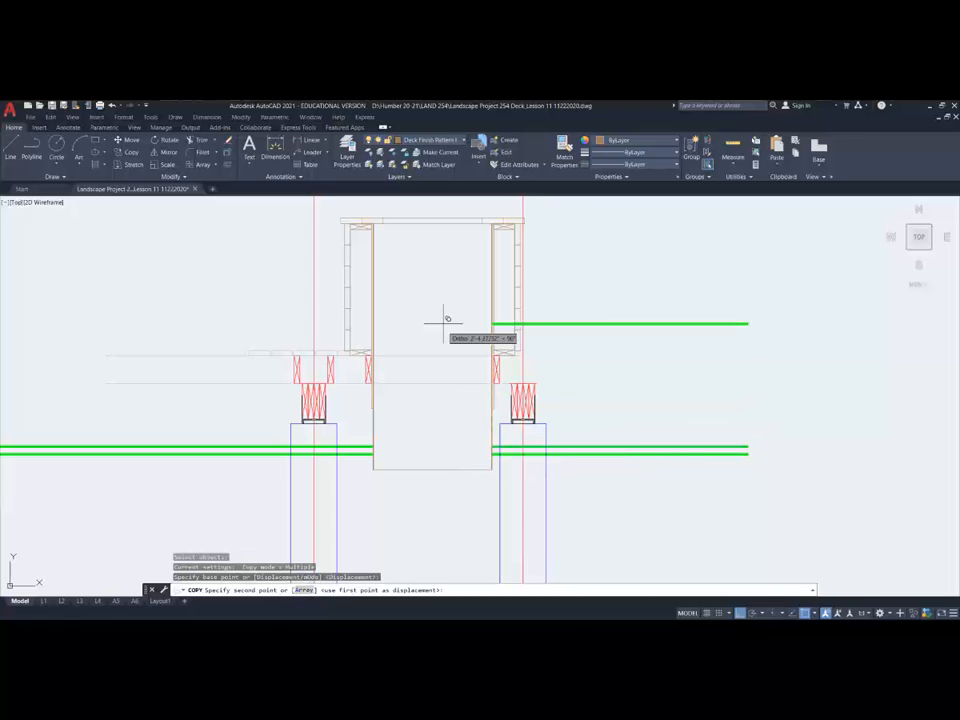
right_click(381, 236, "shift")
left_click(408, 443)
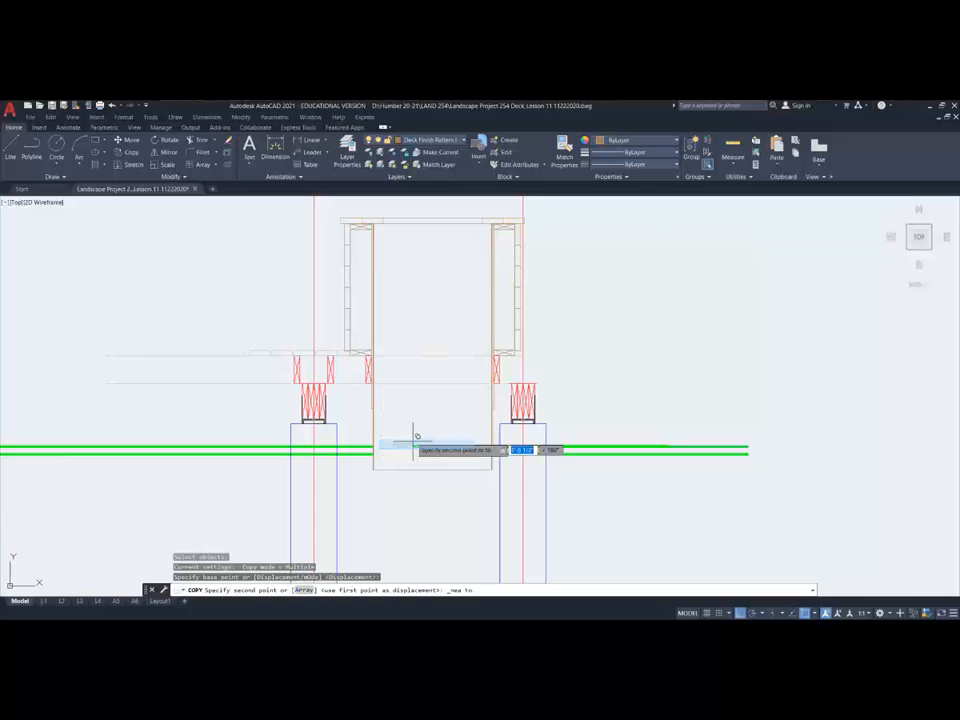
left_click(374, 246)
key("Escape")
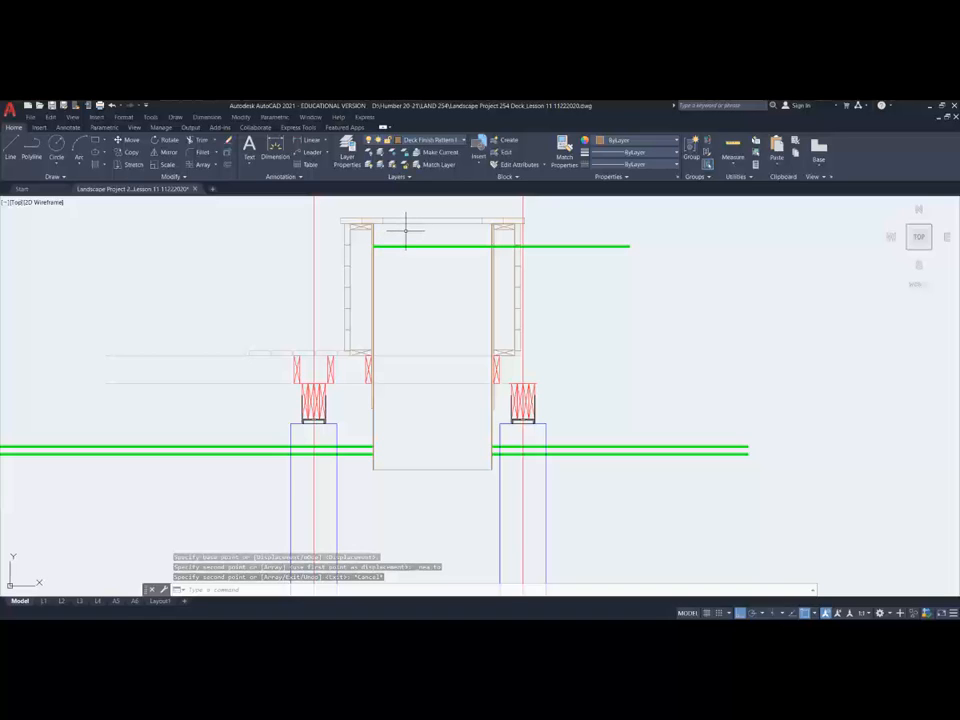
Offset the underside line of the planter cap 6" downward.
left_click(229, 166)
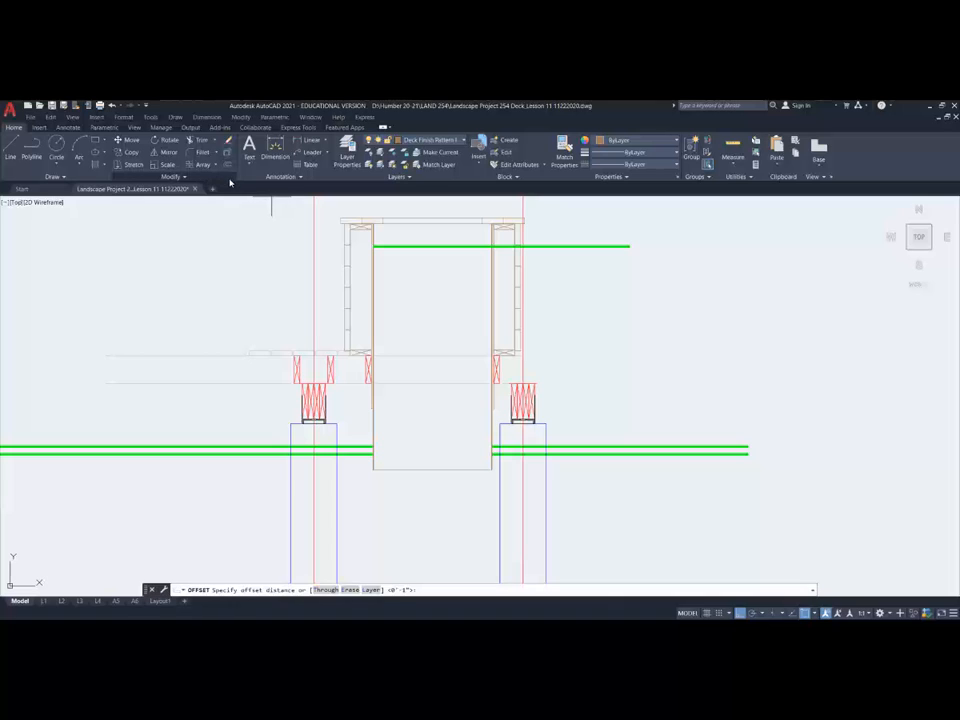
type("6")
key("Return")
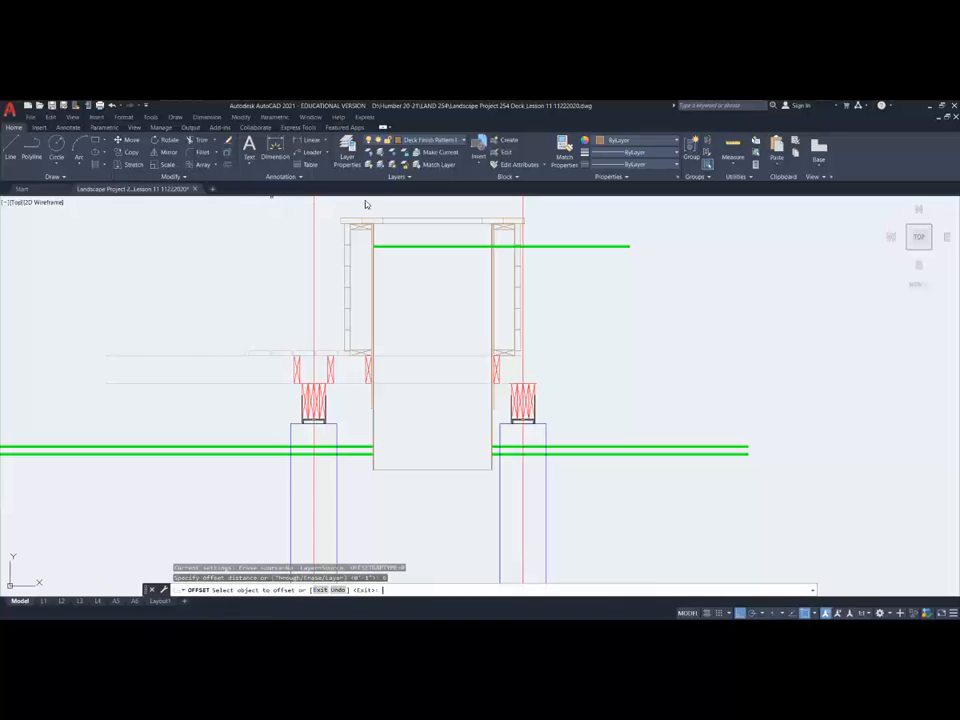
left_click(423, 222)
left_click(427, 240)
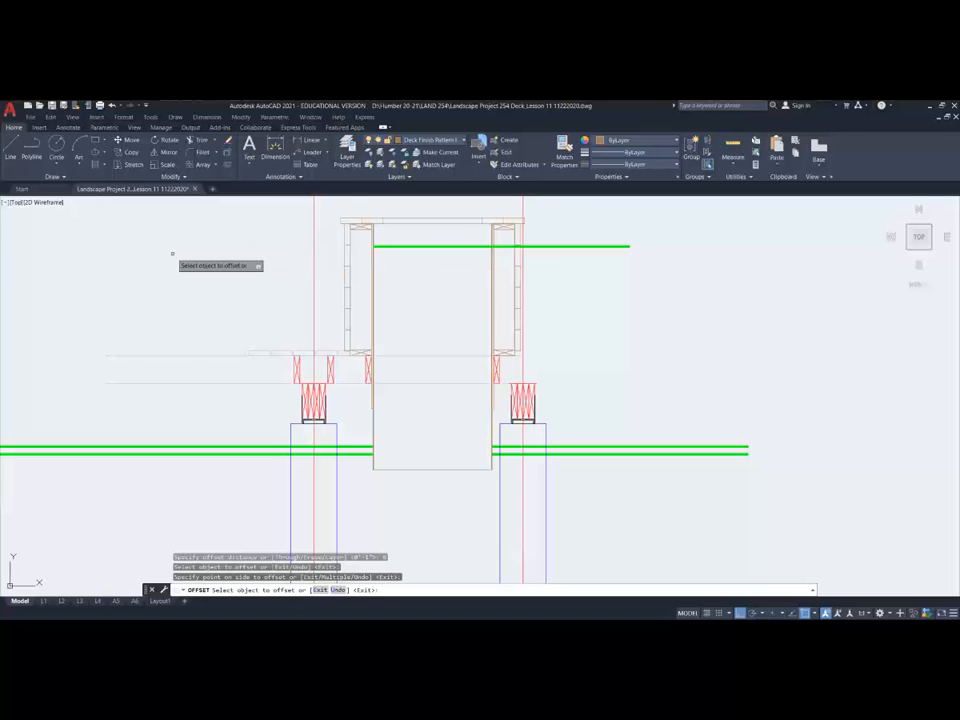
Offset the copied green line inside the planter 2" downward.
left_click(228, 168)
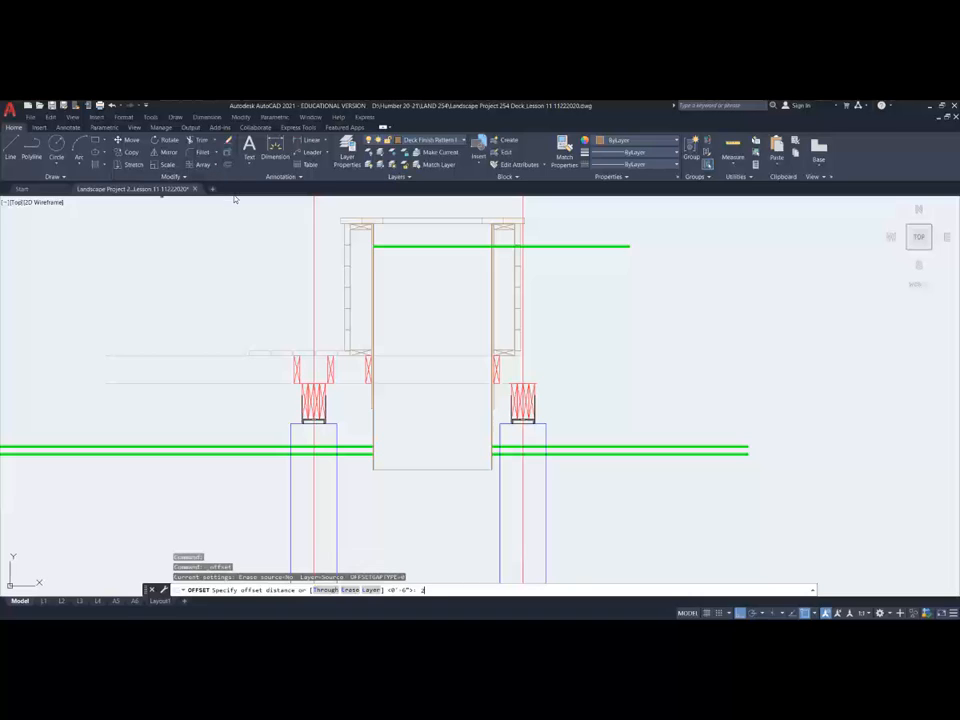
type("2")
key("Return")
left_click(411, 248)
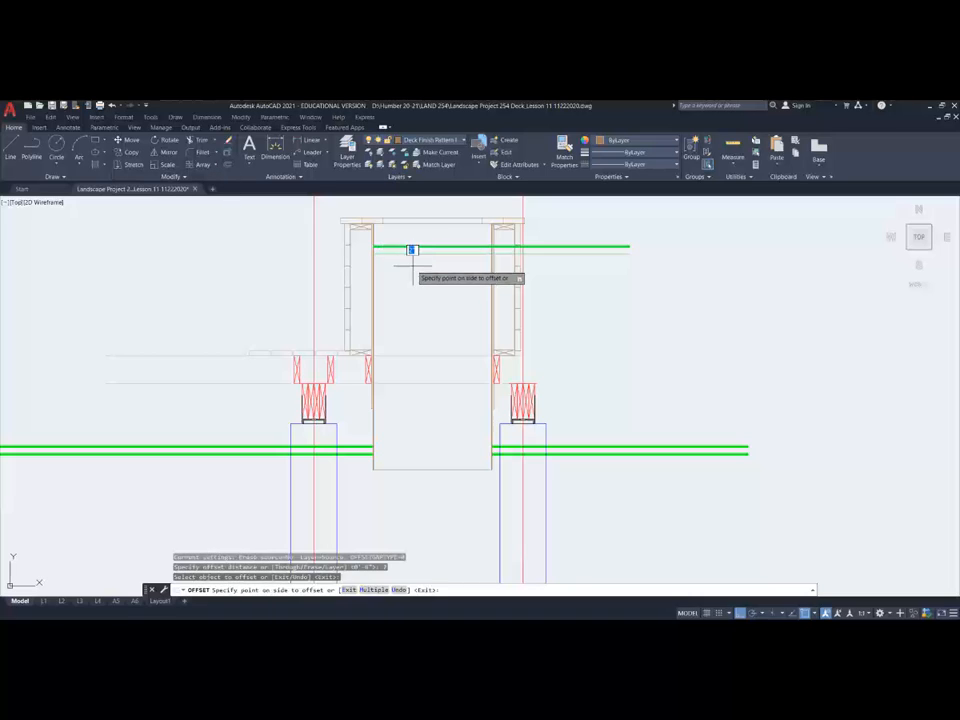
left_click(412, 262)
key("Escape")
Erase the upper green line in the planter and the thin guide line offset from the cap.
left_click(416, 248)
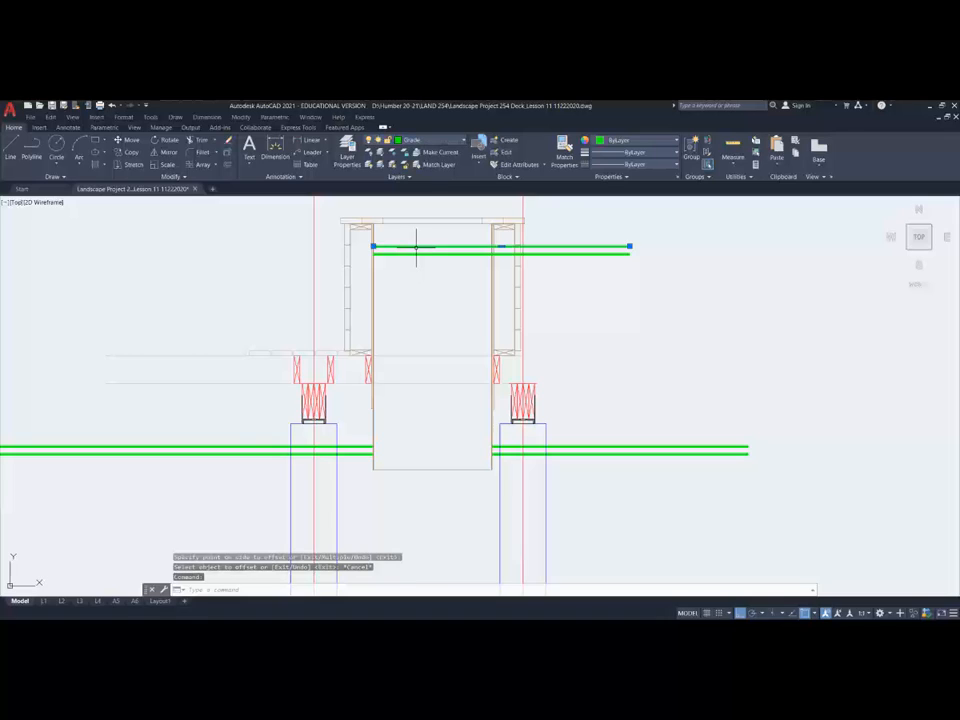
key("Delete")
left_click(466, 246)
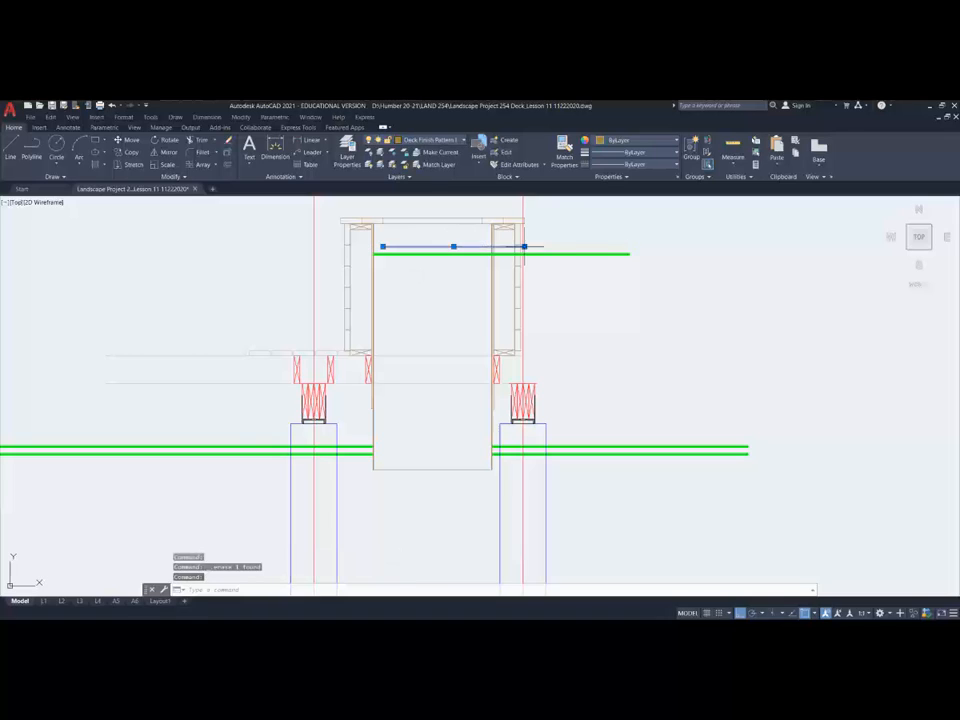
key("Delete")
Stretch the right end of the remaining green line back to the planter's right inner face.
left_click(575, 253)
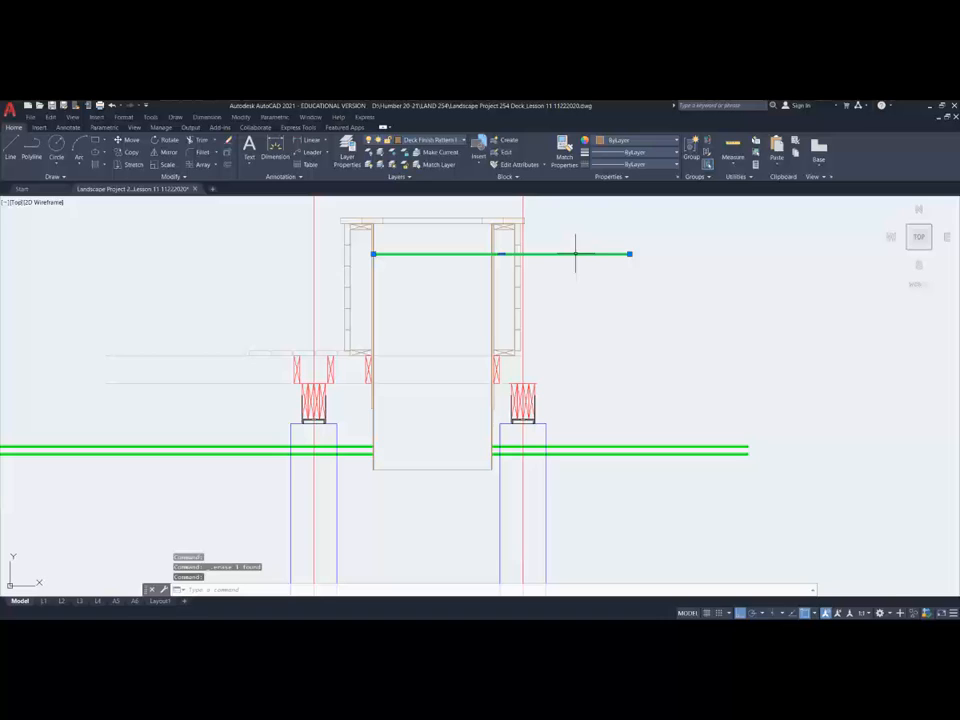
left_click(629, 254)
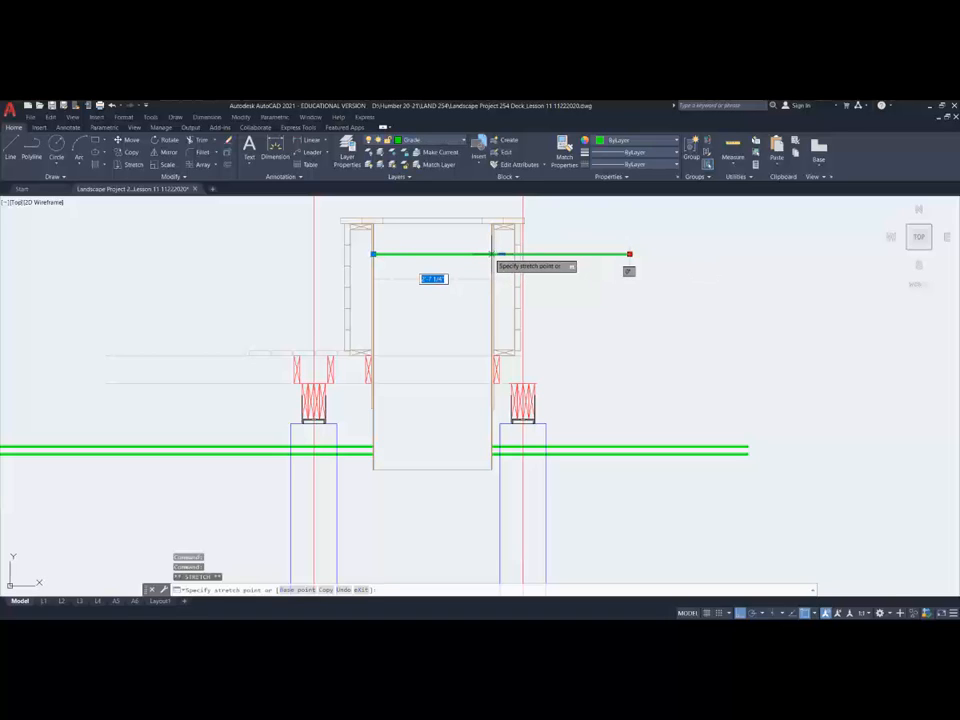
left_click(491, 254)
key("Escape")
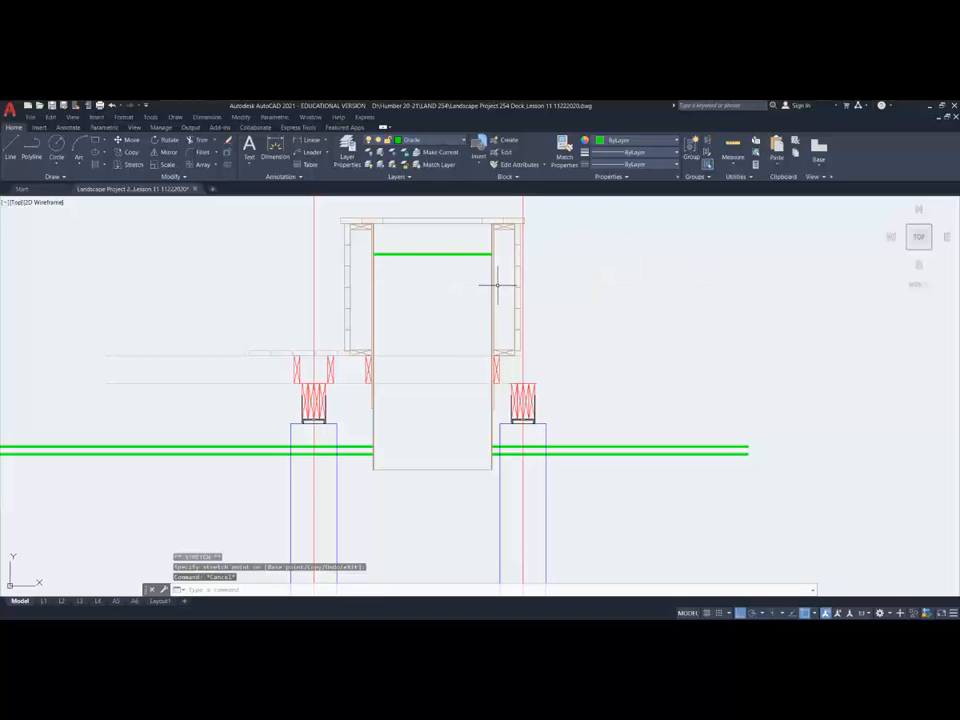
Offset the underside line of the planter cap 2" downward.
left_click(228, 164)
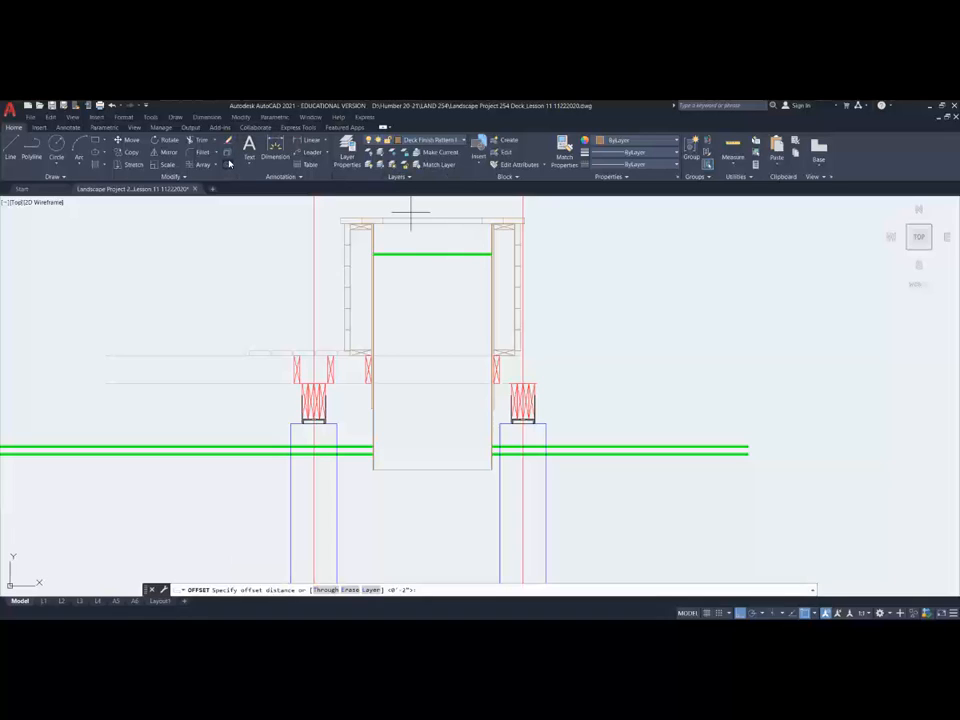
type("2")
key("Return")
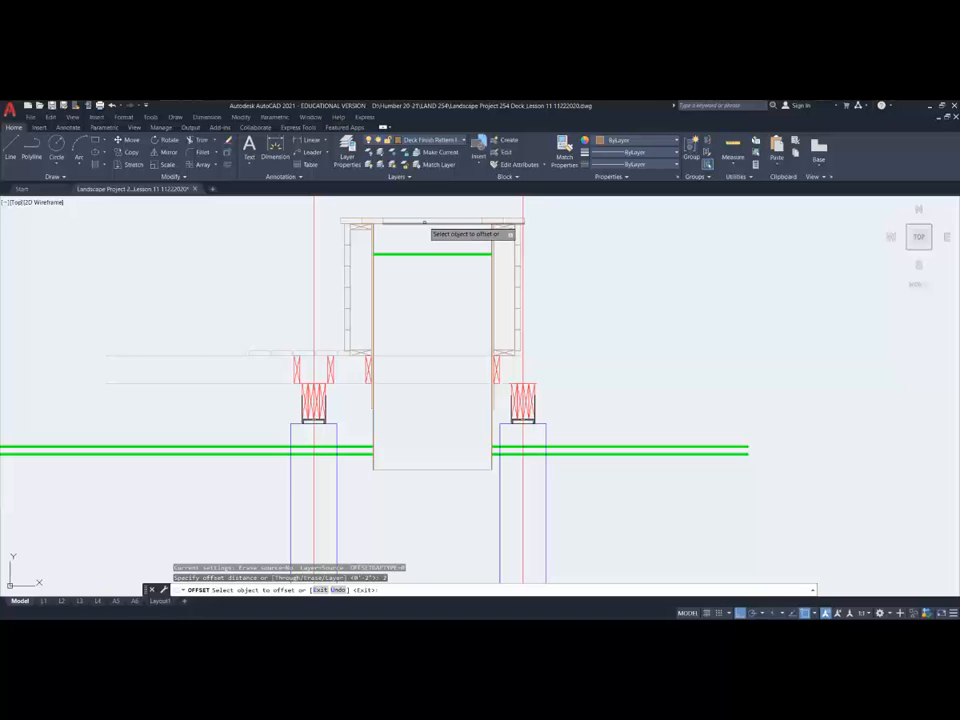
left_click(423, 222)
left_click(438, 224)
key("Escape")
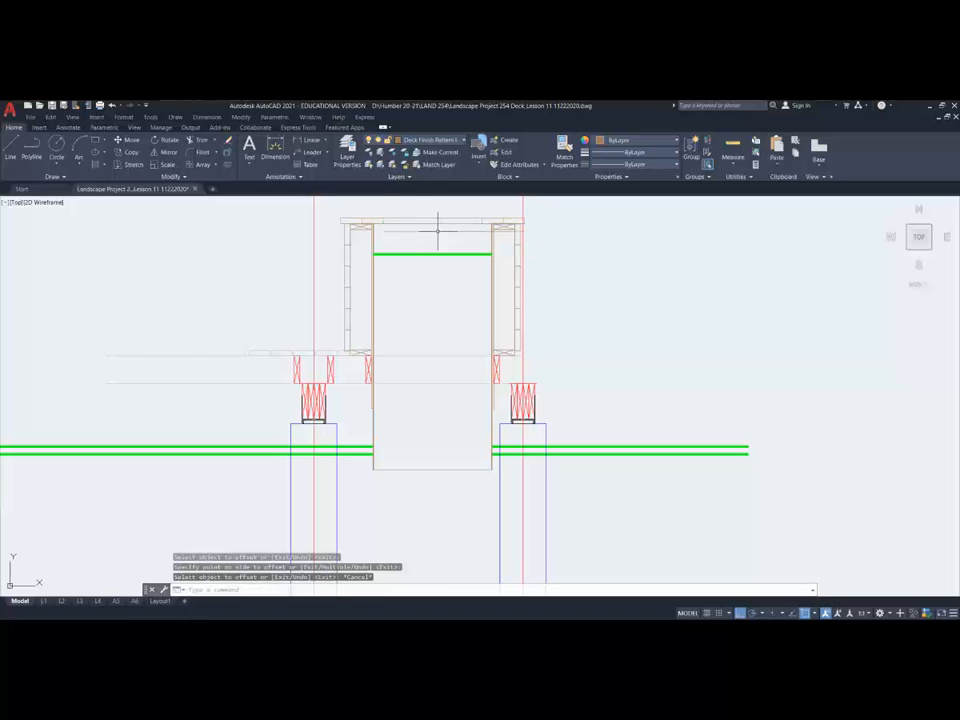
Stretch both ends of the thin line below the cap to the planter's inner faces, snapping the left end perpendicular.
left_click(382, 231)
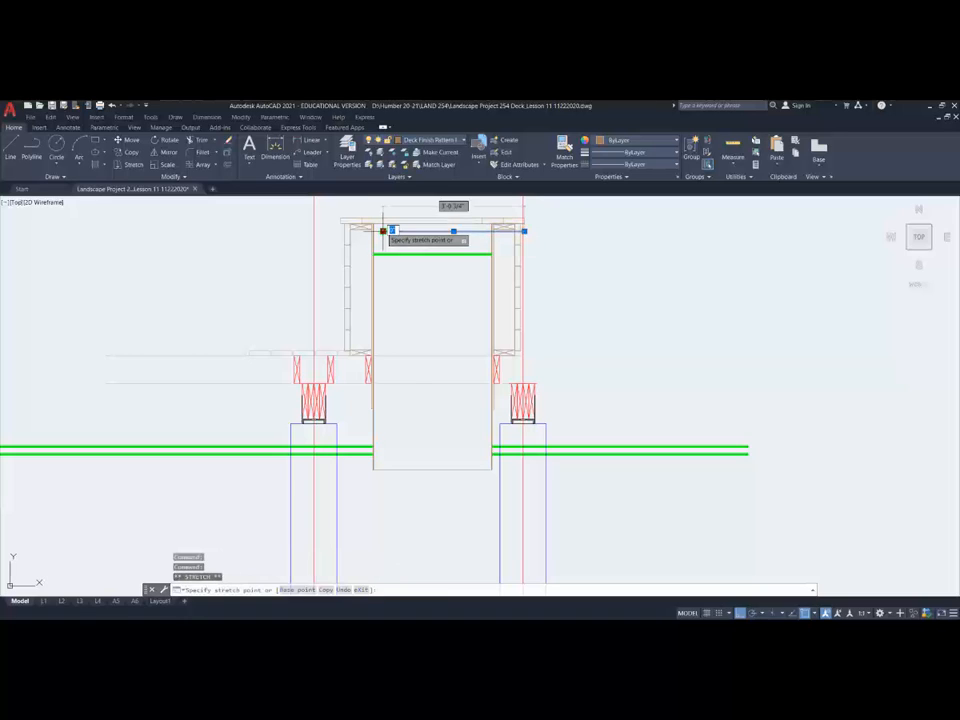
right_click(383, 232, "shift")
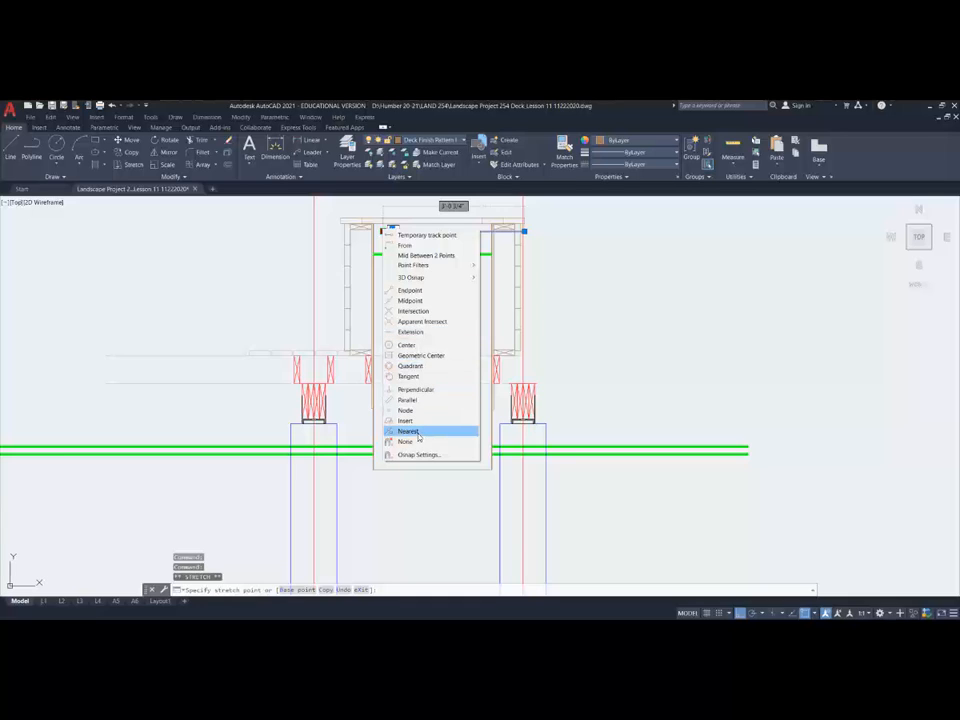
left_click(395, 389)
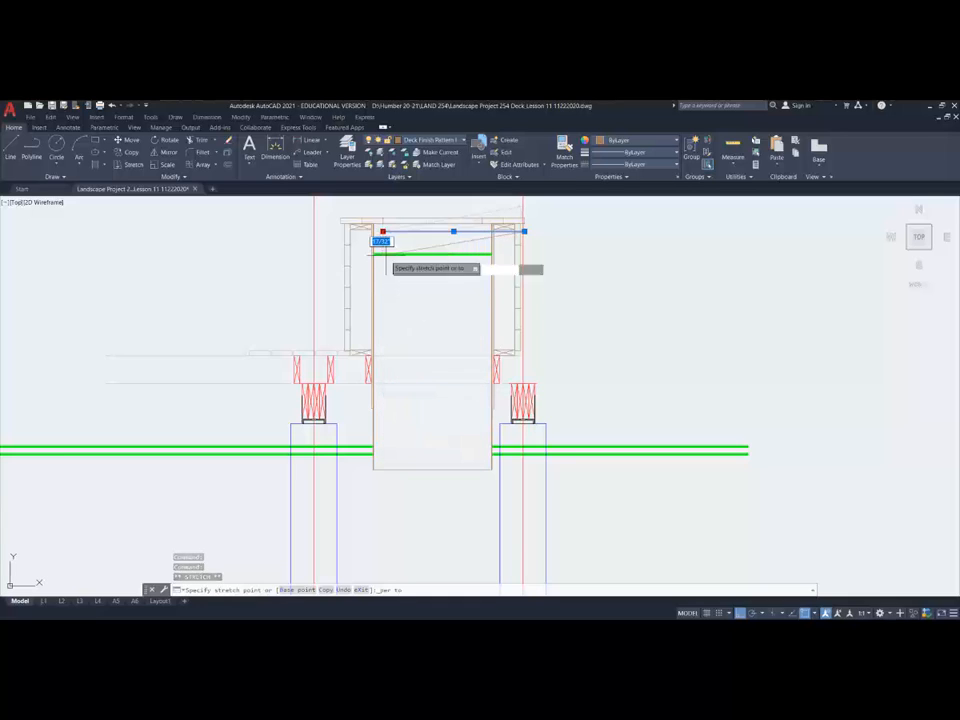
left_click(378, 234)
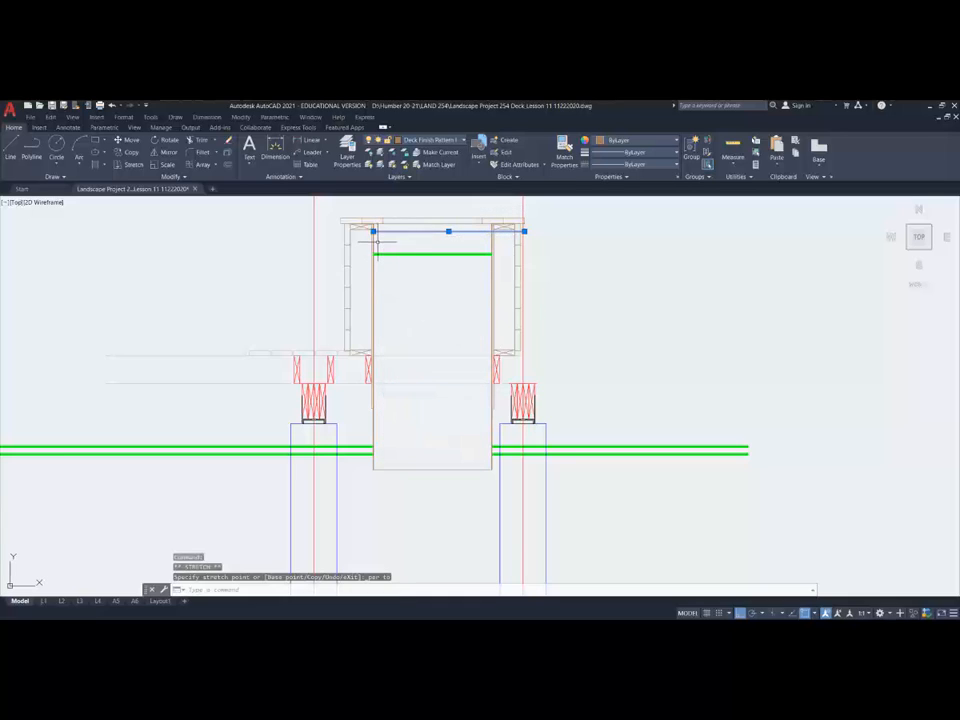
left_click(522, 231)
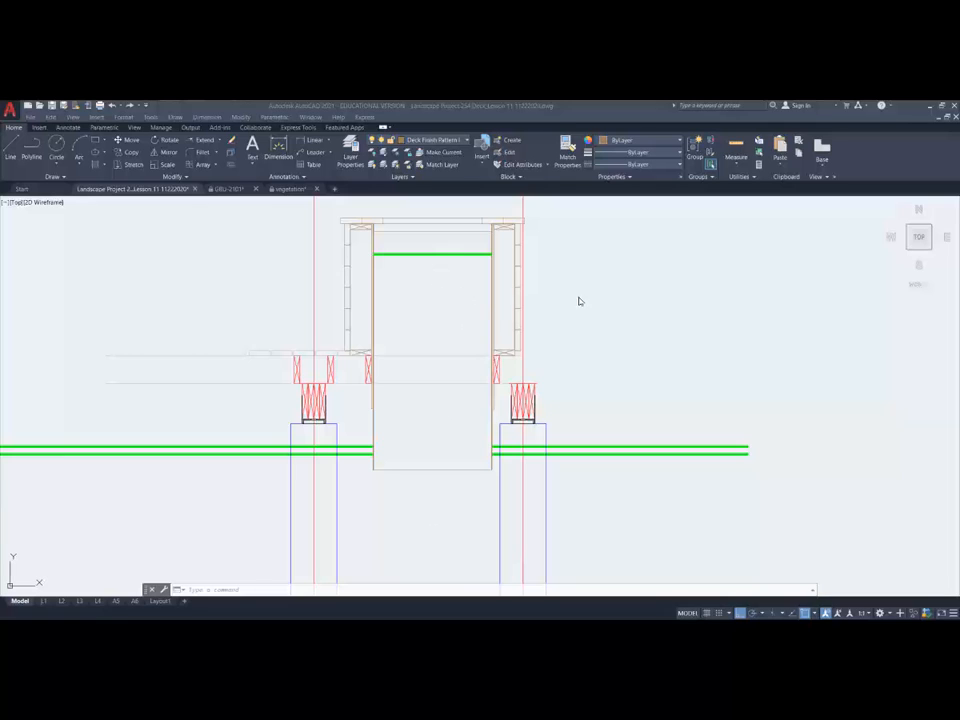
Copy the outermost deck edge outline from the plan straight down so its vertical edge crosses the section beside the planter.
scroll(599, 288, "down", 2)
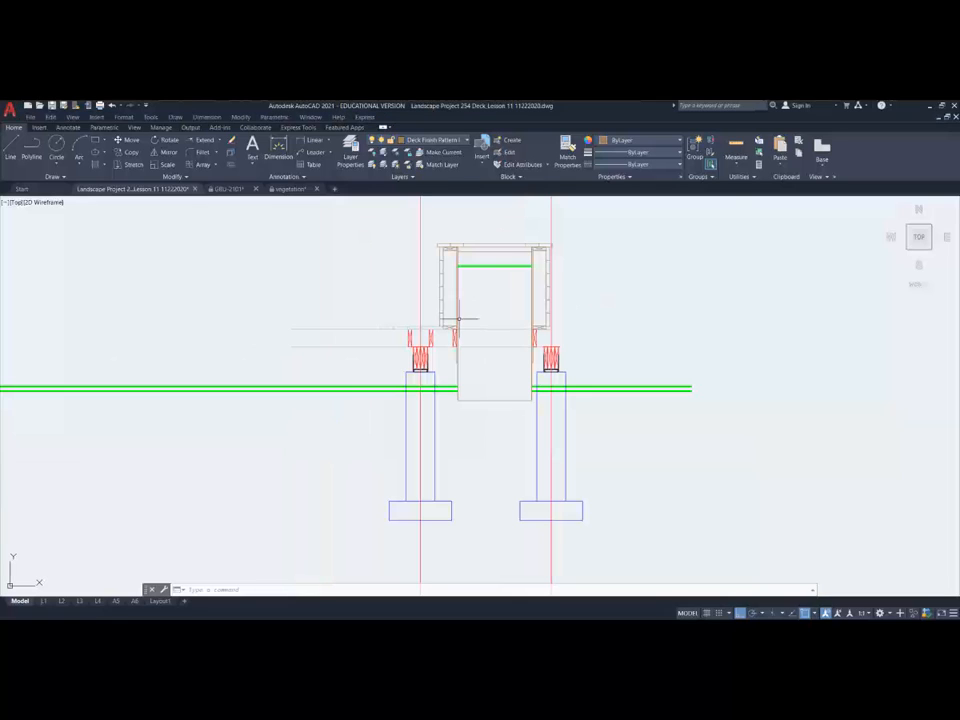
middle_click_drag(458, 319, 320, 345)
scroll(448, 346, "down", 2)
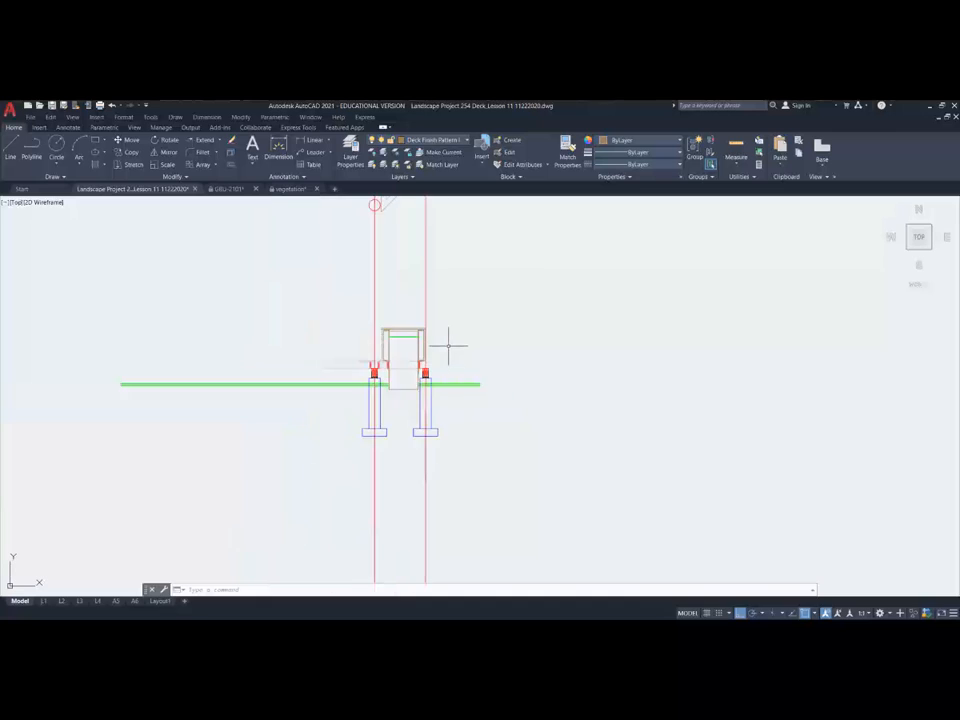
scroll(448, 346, "down", 4)
scroll(446, 250, "down", 3)
middle_click_drag(446, 250, 382, 457)
scroll(378, 322, "up", 8)
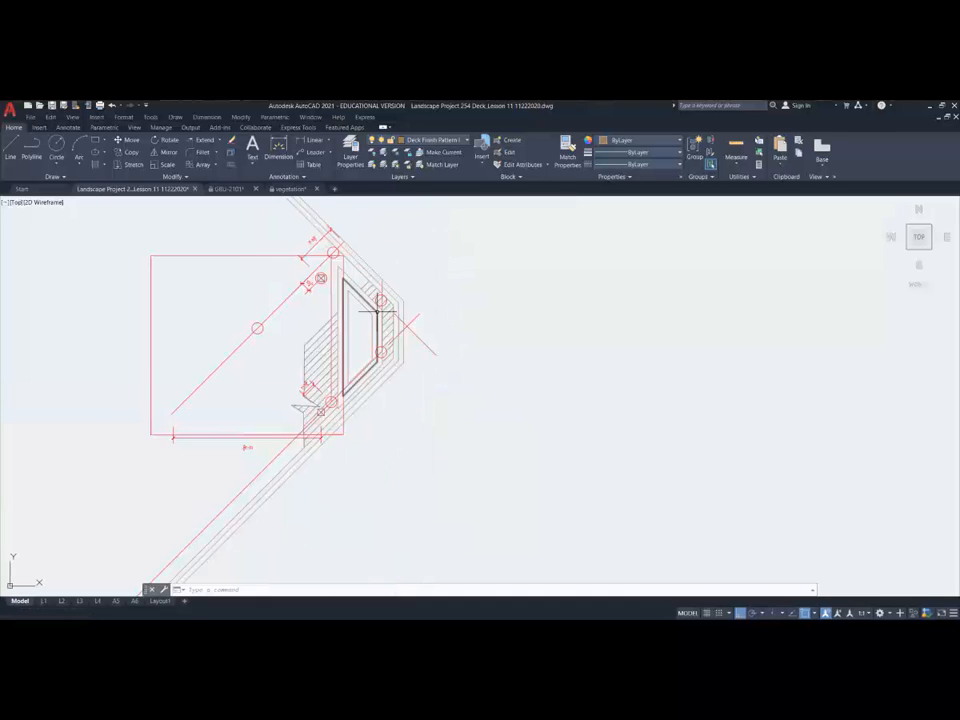
left_click(133, 152)
left_click(418, 320)
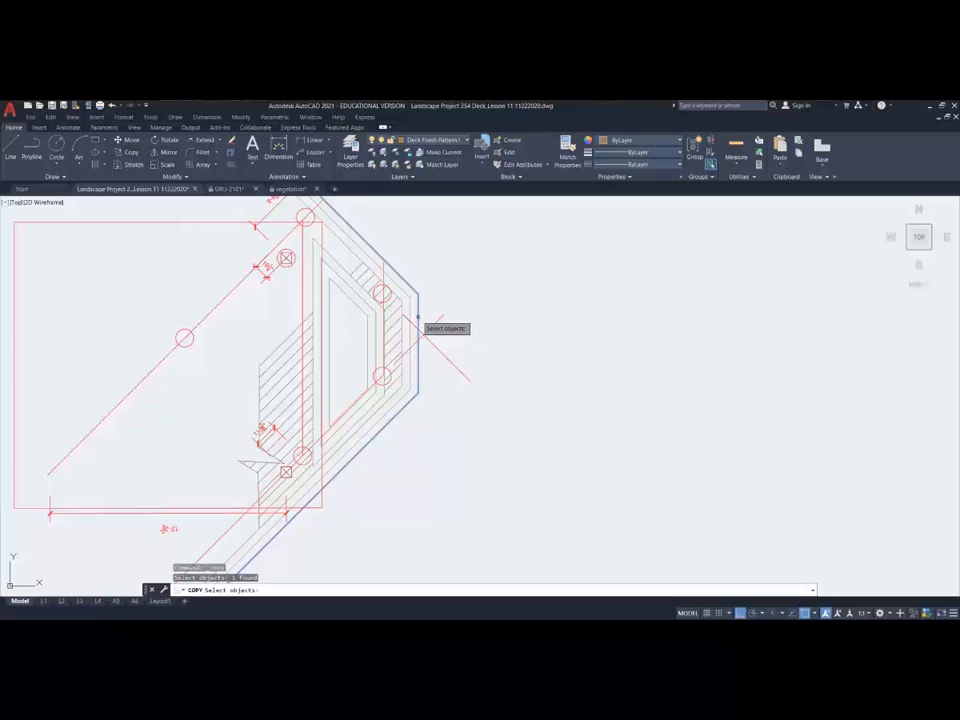
key("Return")
left_click(419, 318)
scroll(410, 305, "down", 6)
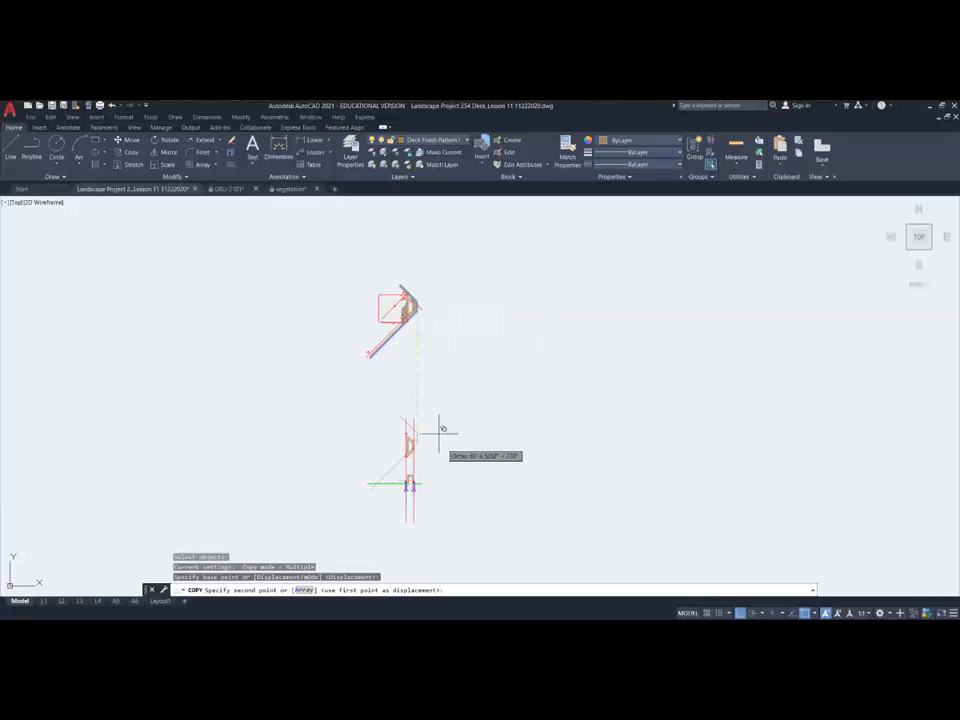
scroll(438, 468, "up", 9)
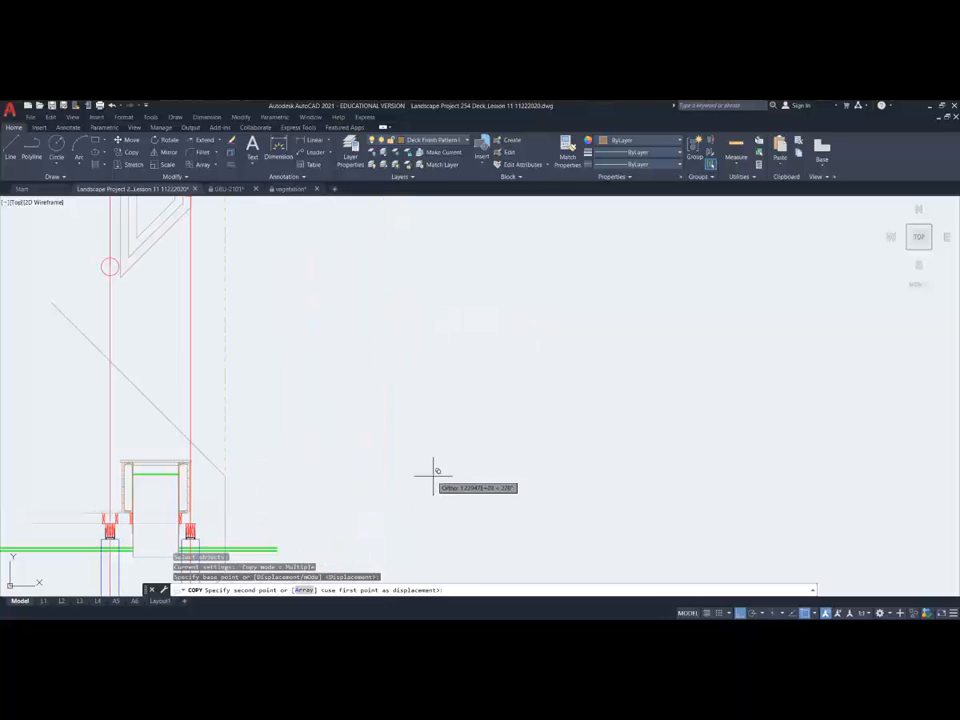
middle_click_drag(375, 489, 553, 371)
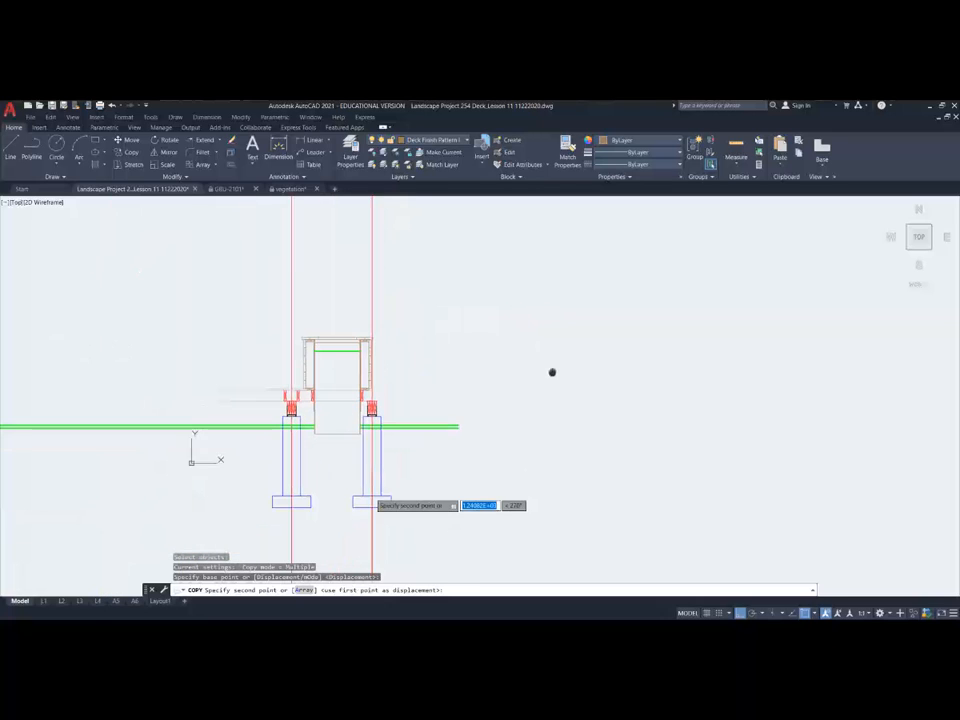
left_click(507, 336)
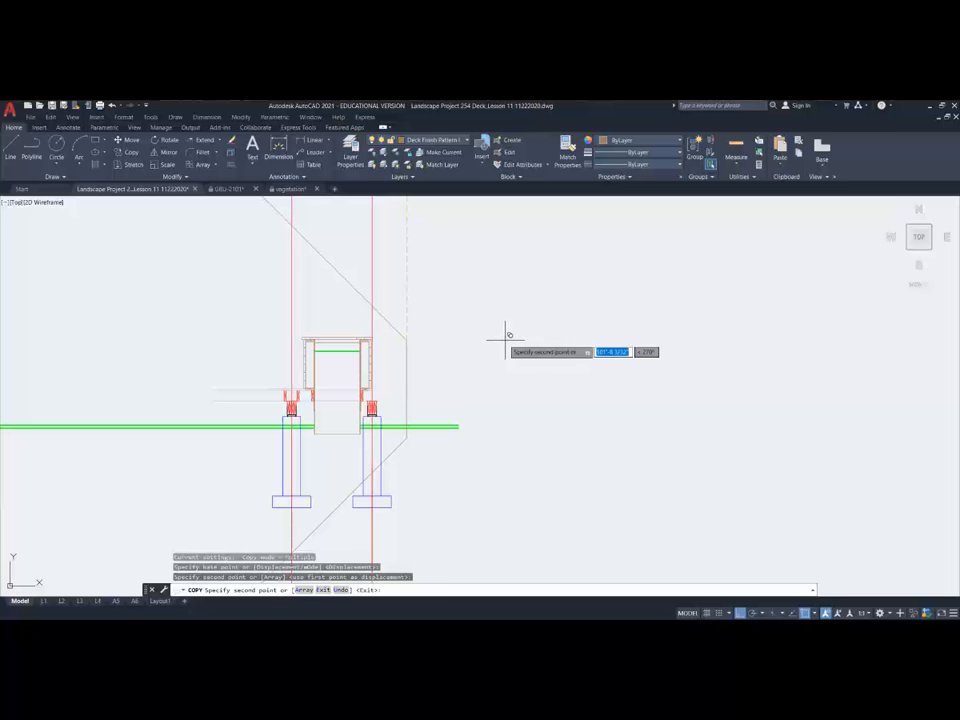
key("Escape")
Extend the upper and lower horizontal joist lines of the deck section to the copied deck edge outline.
scroll(398, 395, "up", 4)
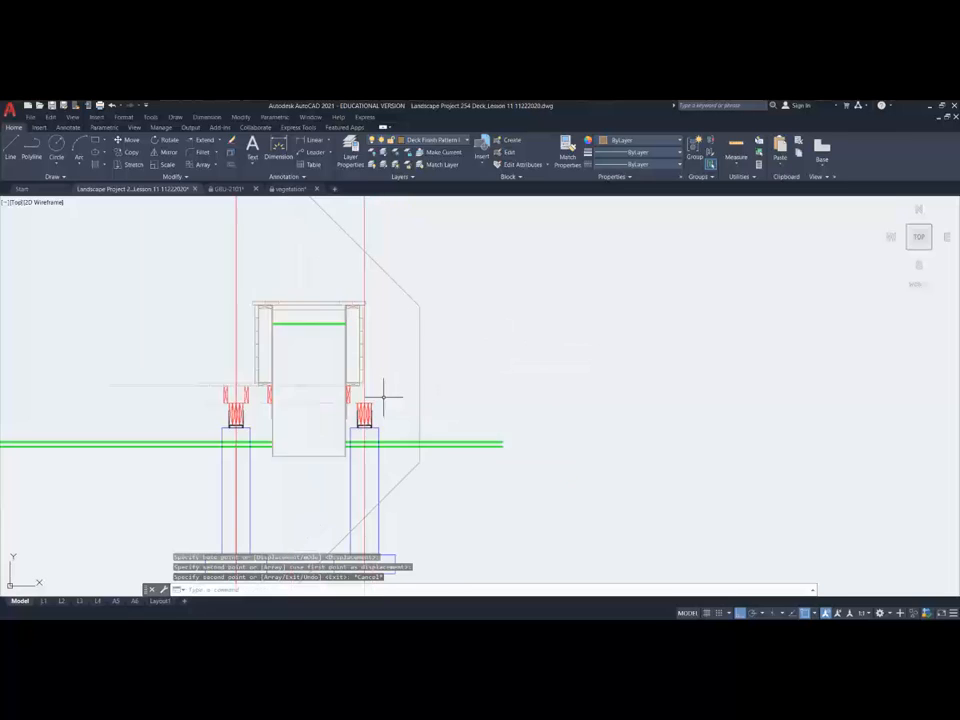
scroll(390, 394, "down", 2)
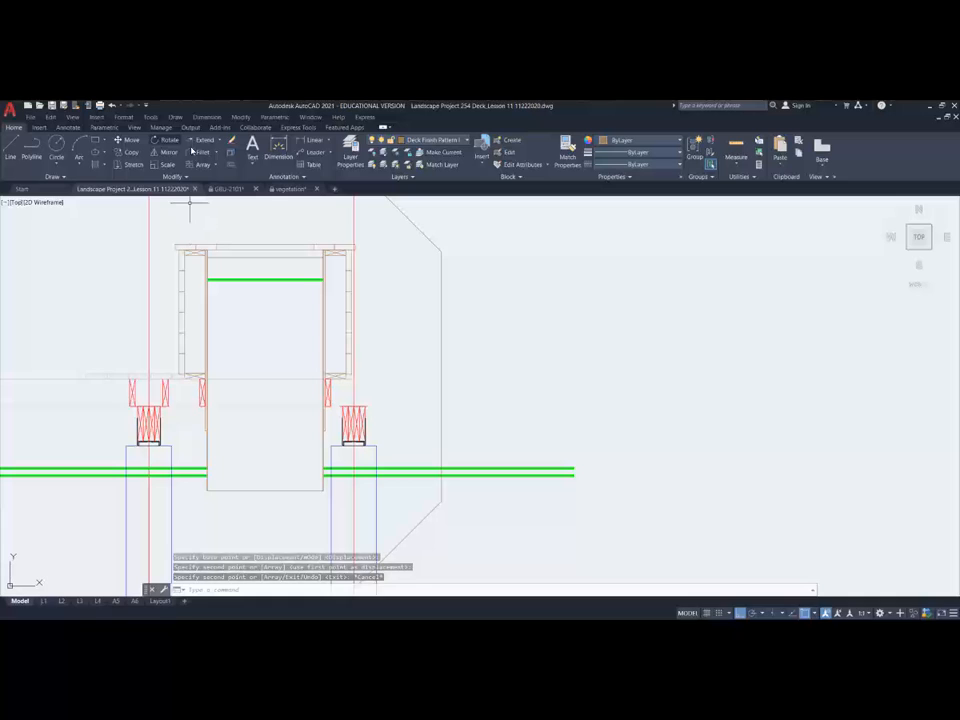
left_click(207, 140)
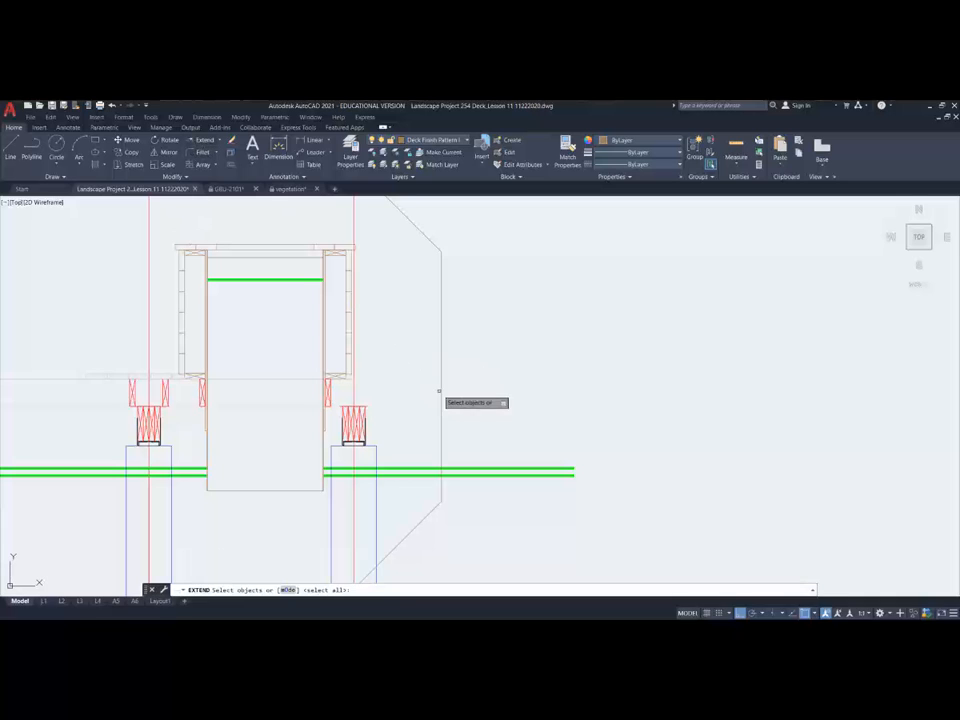
left_click(441, 388)
key("Return")
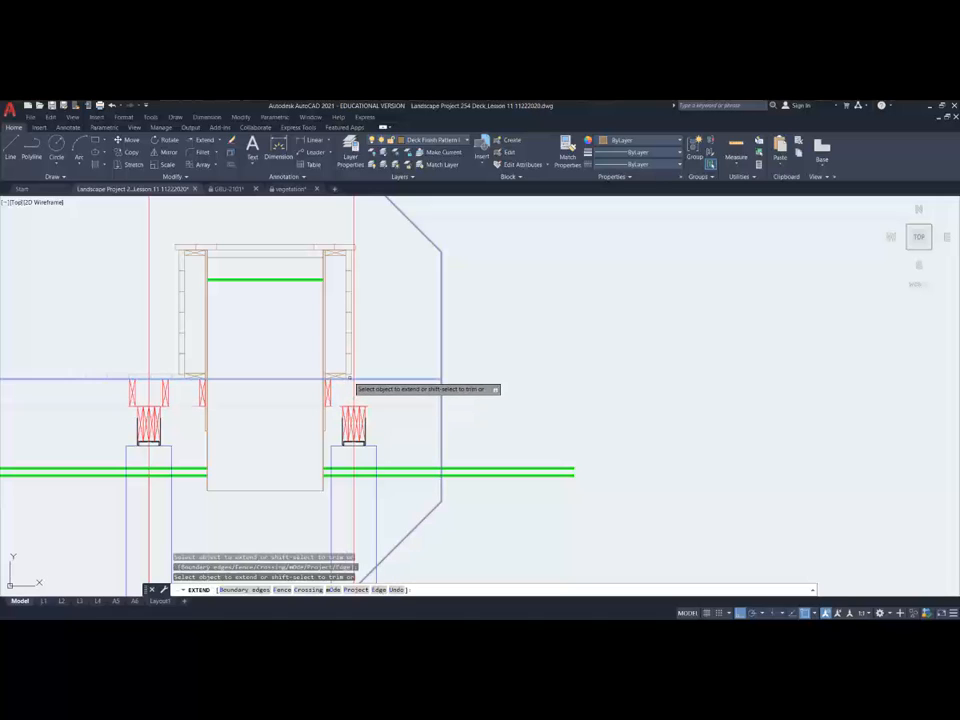
left_click(348, 377)
key("Escape")
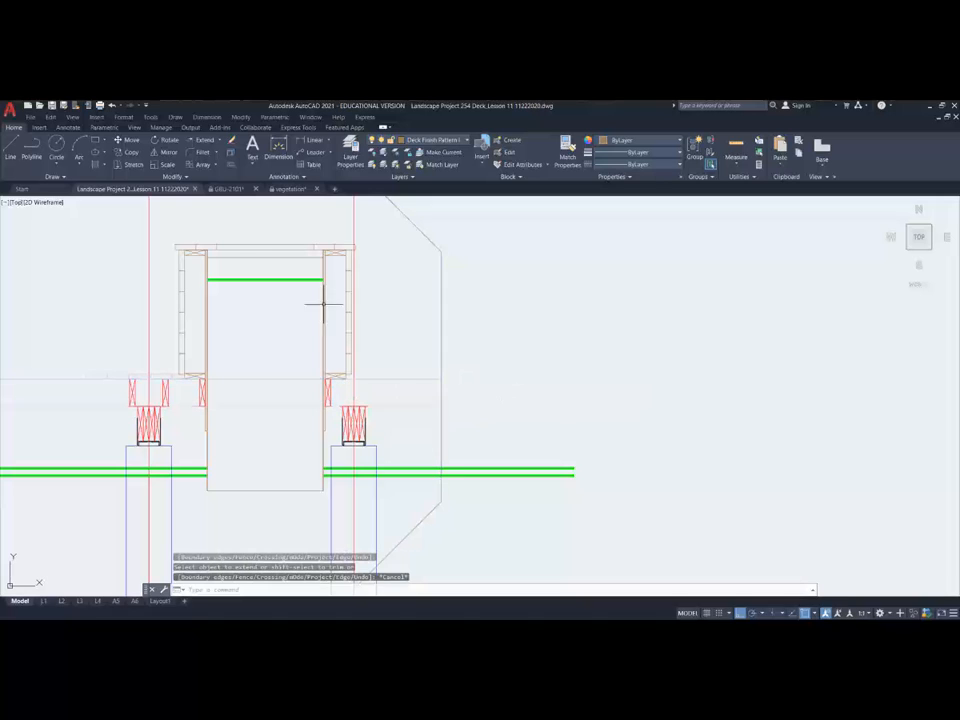
Offset the copied deck edge outline 0.5" inward toward the planter.
left_click(232, 167)
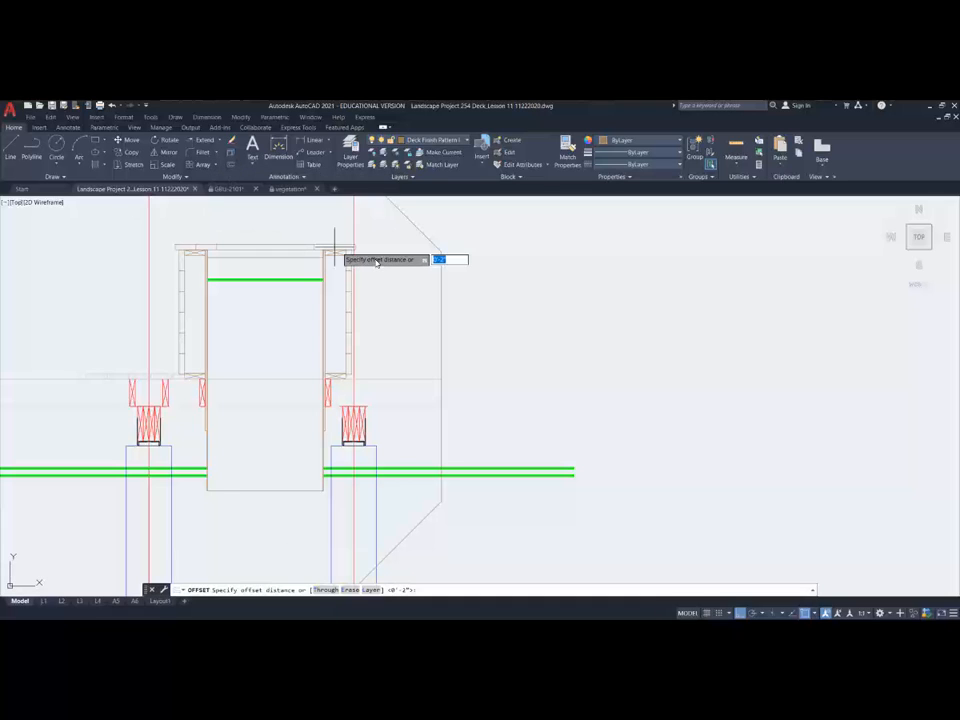
type("5")
key("Return")
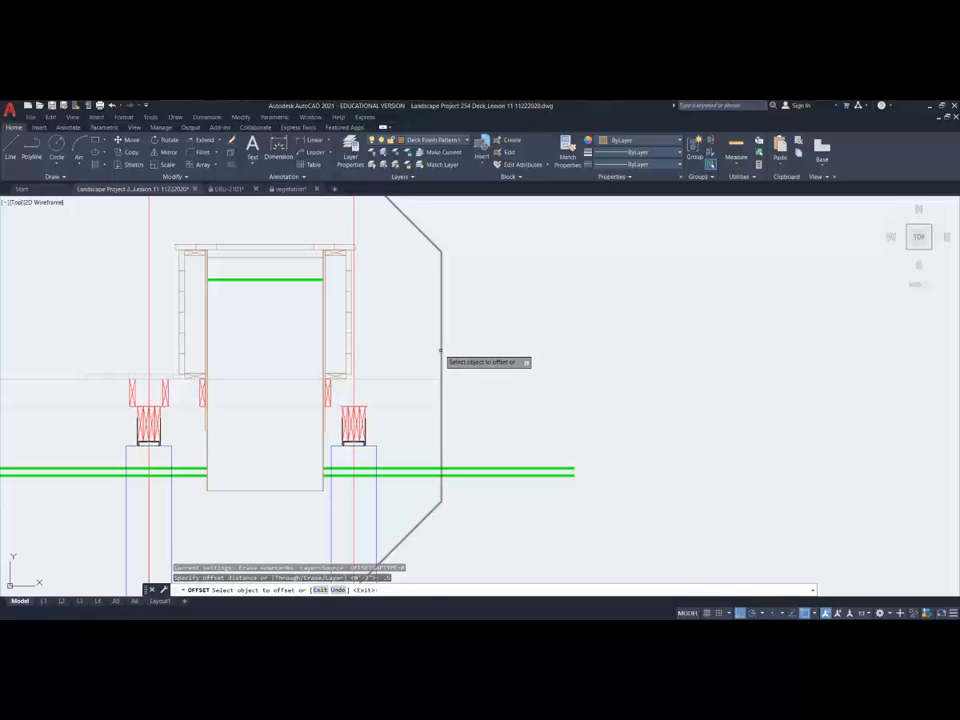
left_click(440, 349)
scroll(448, 412, "up", 5)
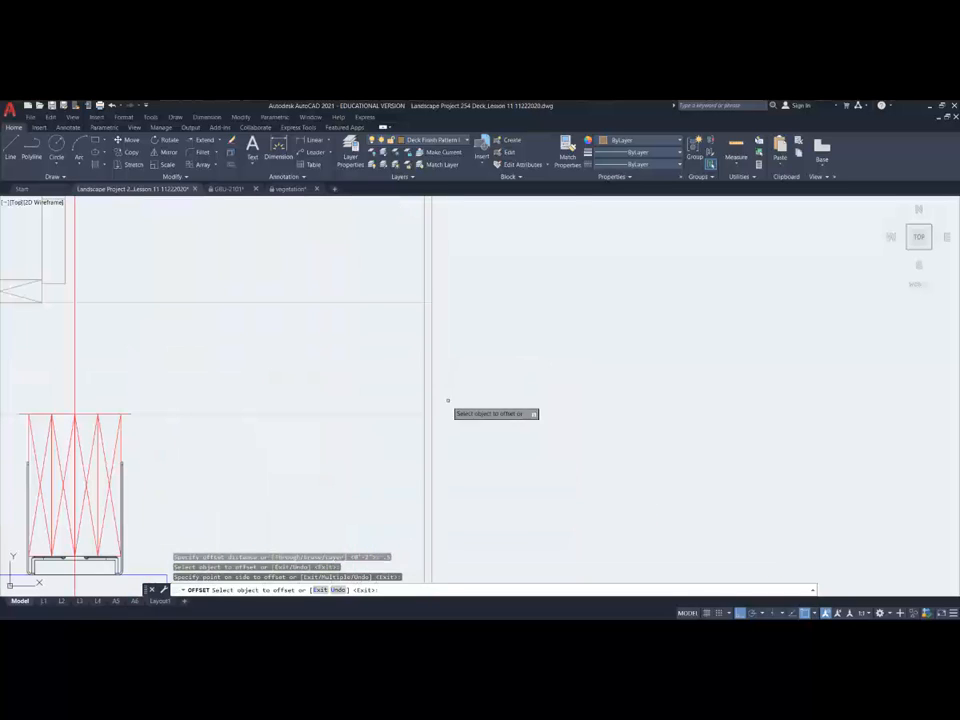
key("Escape")
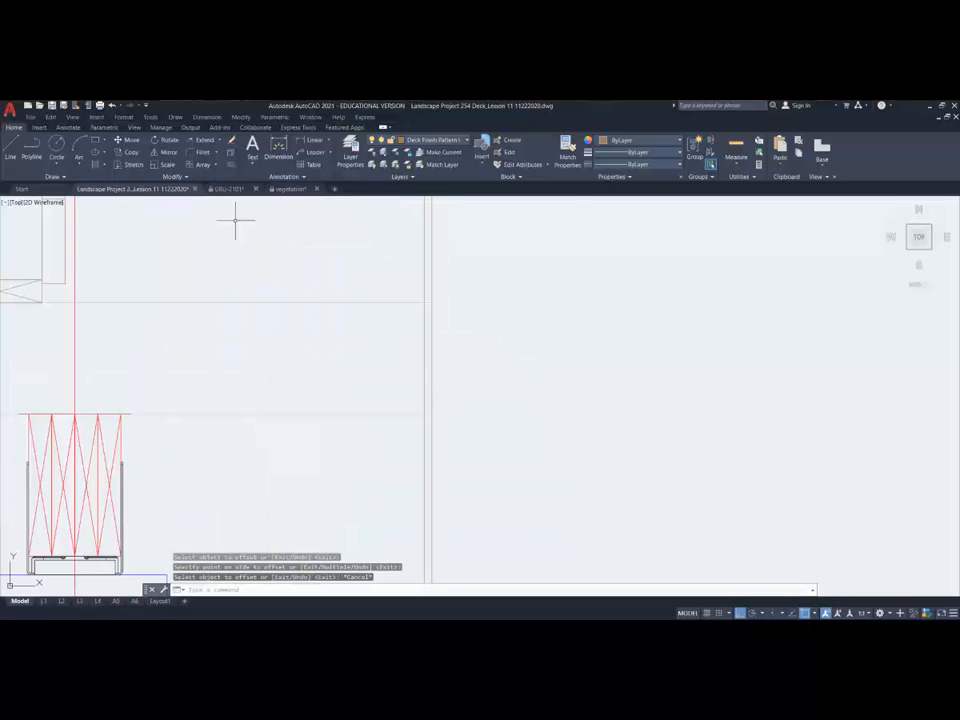
Trim the two horizontal joist lines back to the inner offset line at the deck edge.
left_click(220, 140)
left_click(200, 154)
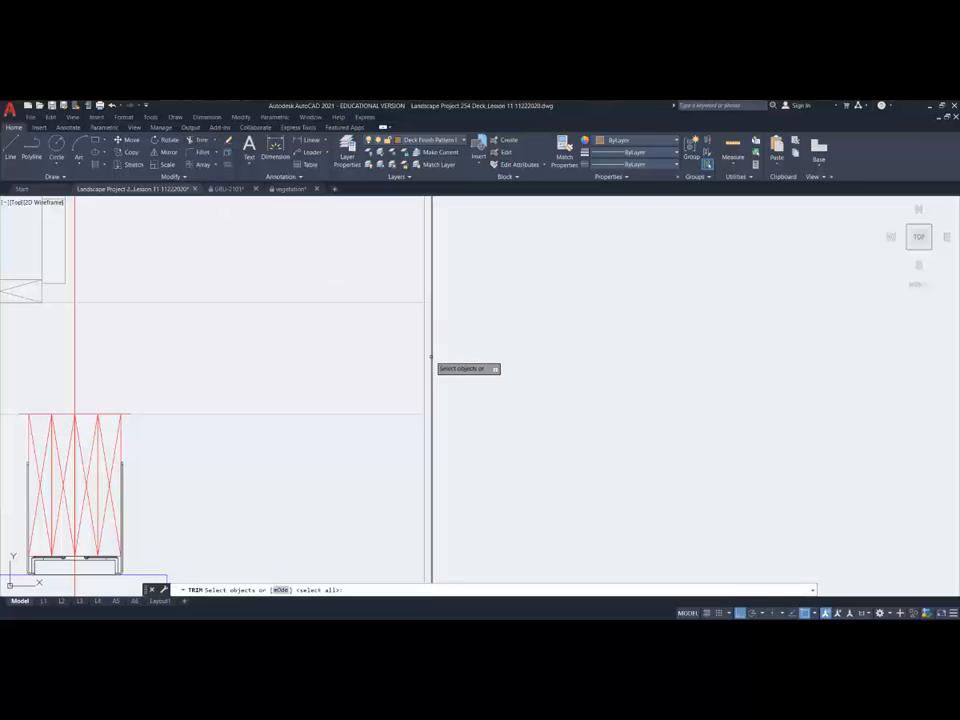
left_click(425, 352)
key("Return")
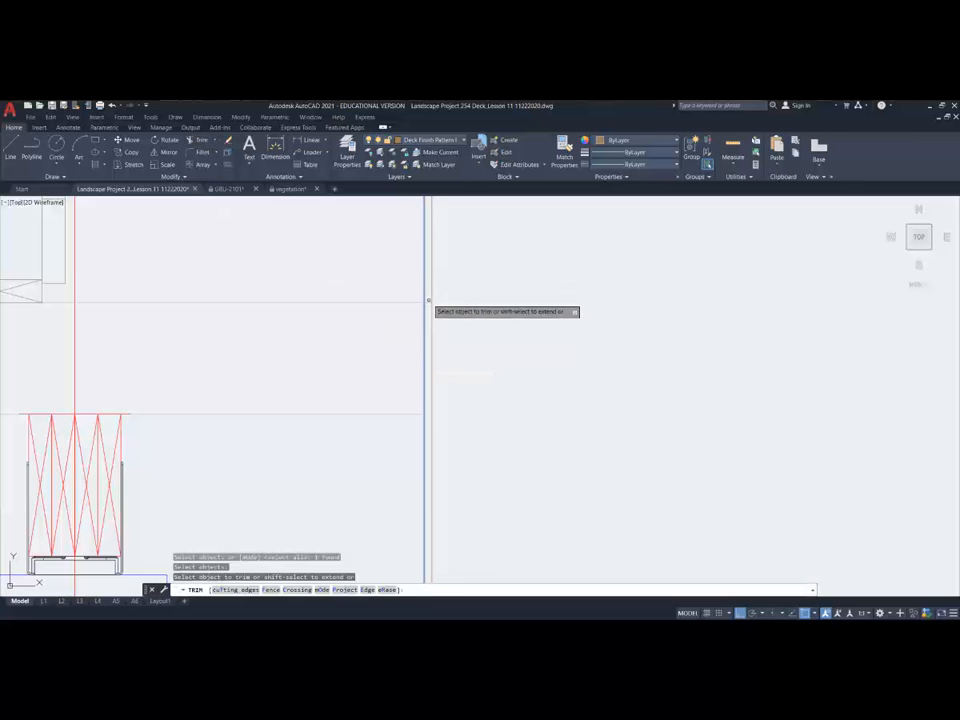
left_click(430, 300)
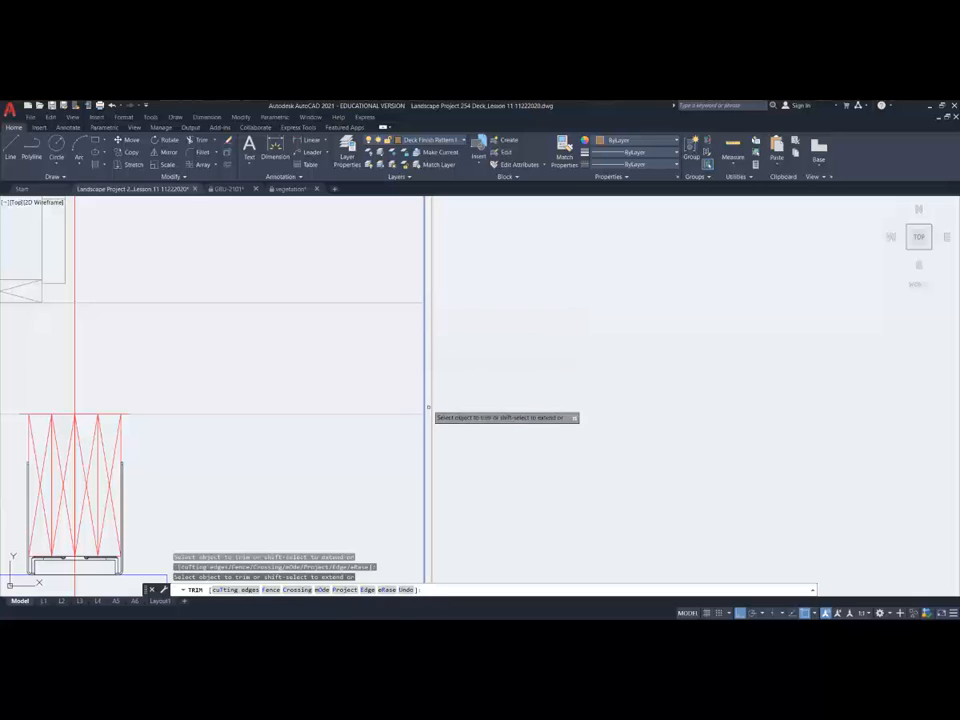
key("Escape")
Copy the crossed joist from the planter's right side along the joist line, snapping it perpendicular to the inner deck edge line.
scroll(421, 360, "down", 2)
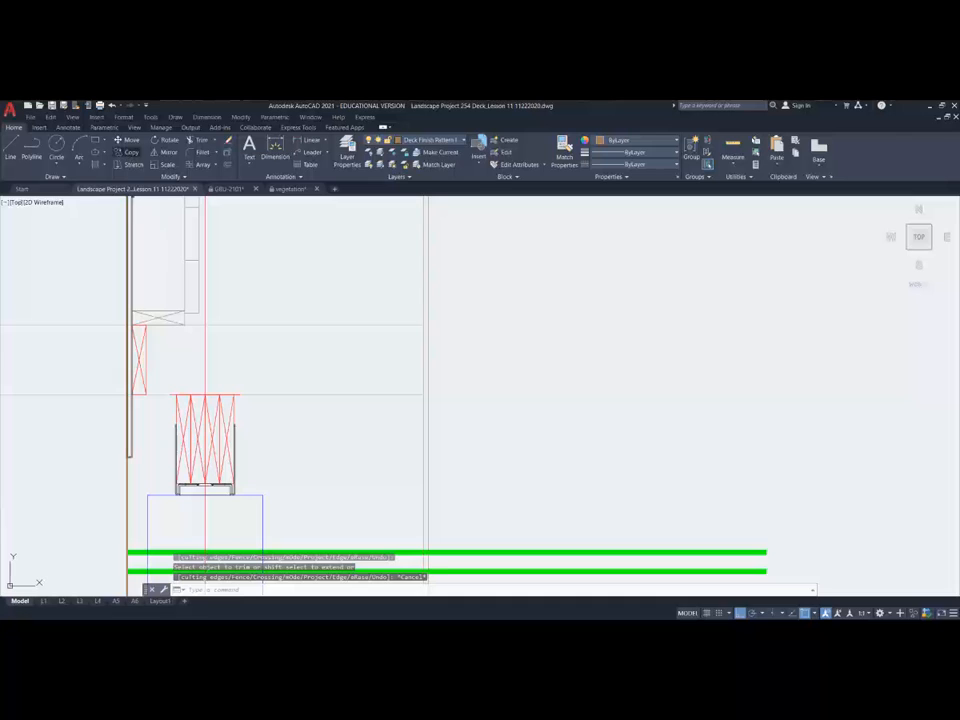
left_click(131, 153)
left_click(148, 348)
left_click(136, 349)
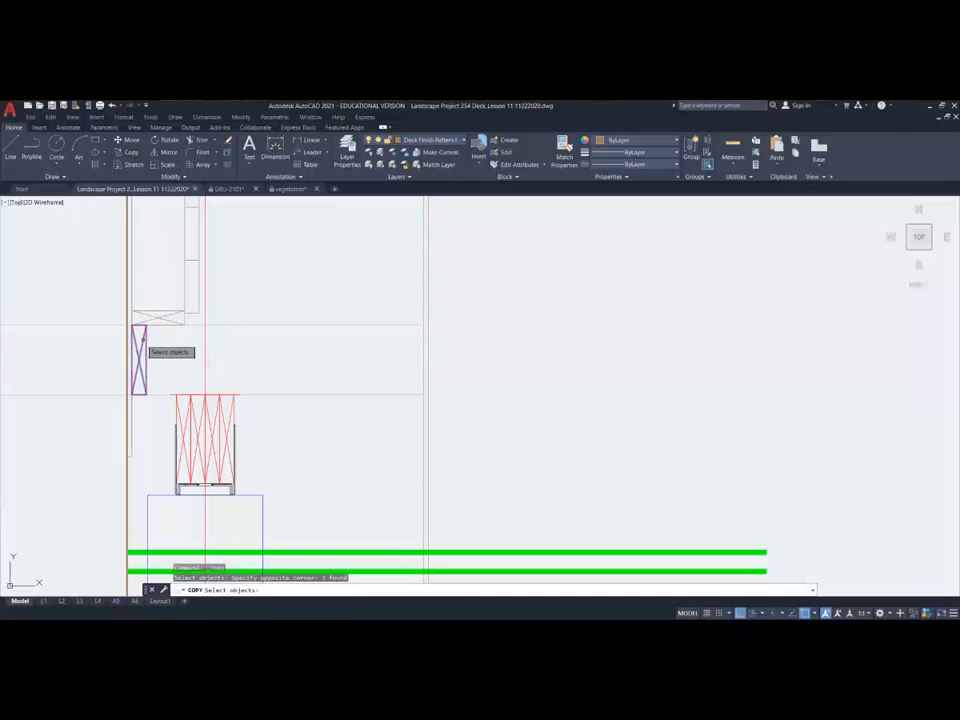
key("Return")
left_click(146, 325)
right_click(372, 326, "shift")
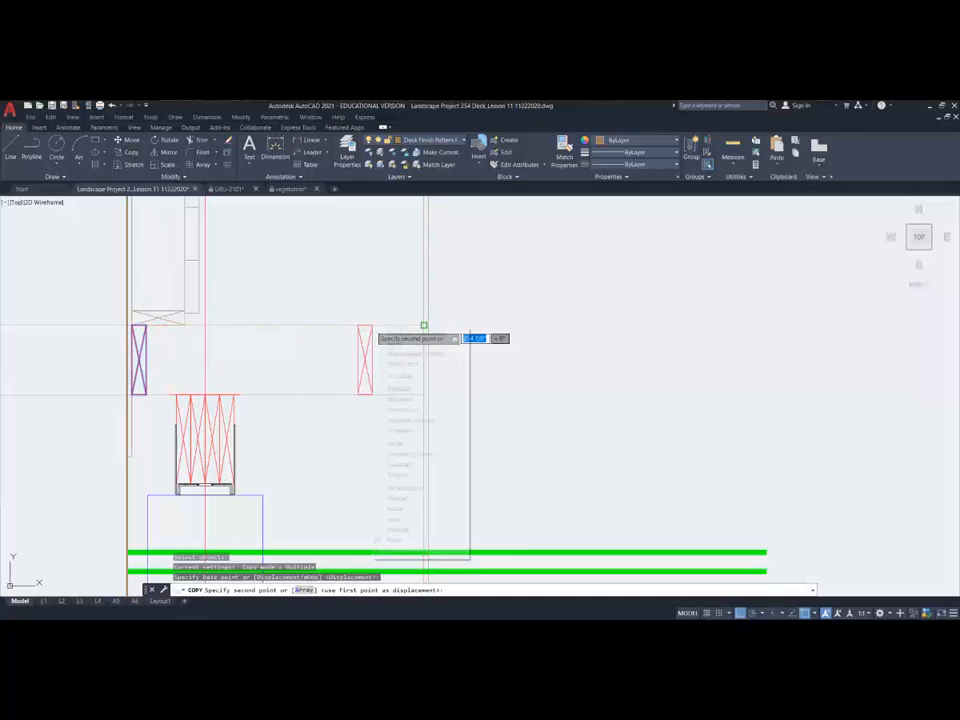
left_click(420, 489)
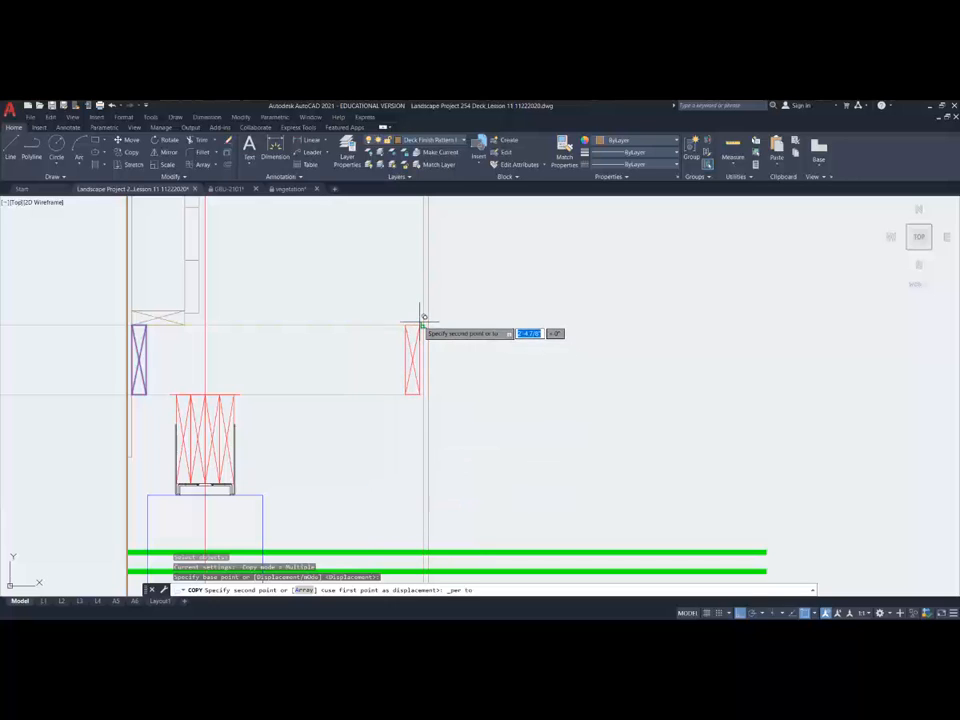
left_click(422, 317)
key("Escape")
Copy the four deck boards left of the planter to the right side, snapping their end perpendicular to the outer deck edge line.
scroll(252, 314, "down", 2)
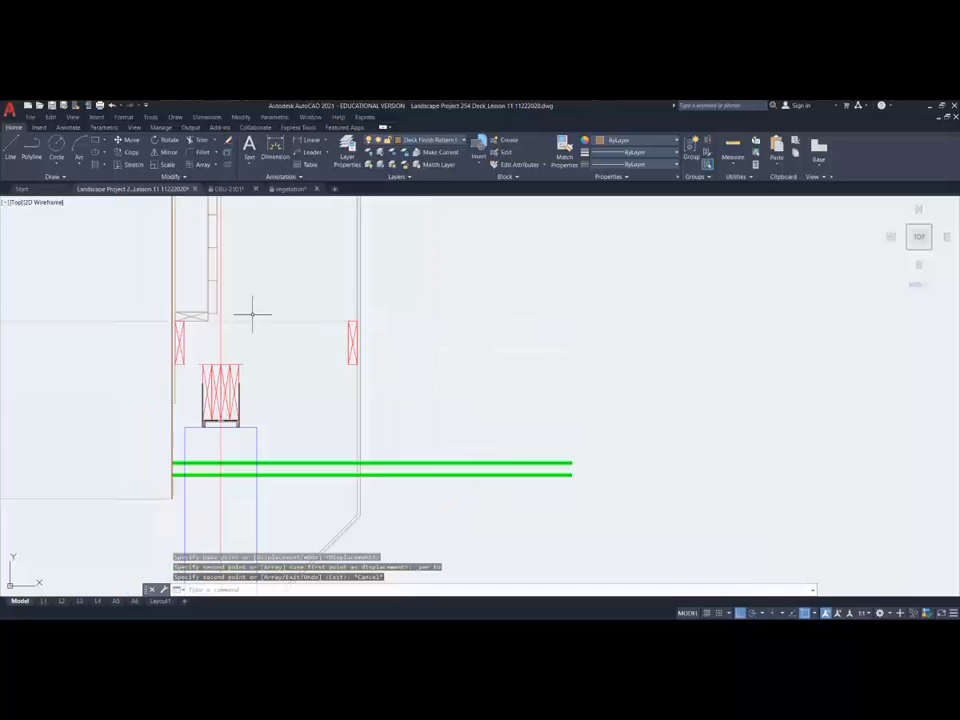
scroll(252, 314, "down", 2)
middle_click_drag(150, 310, 298, 326)
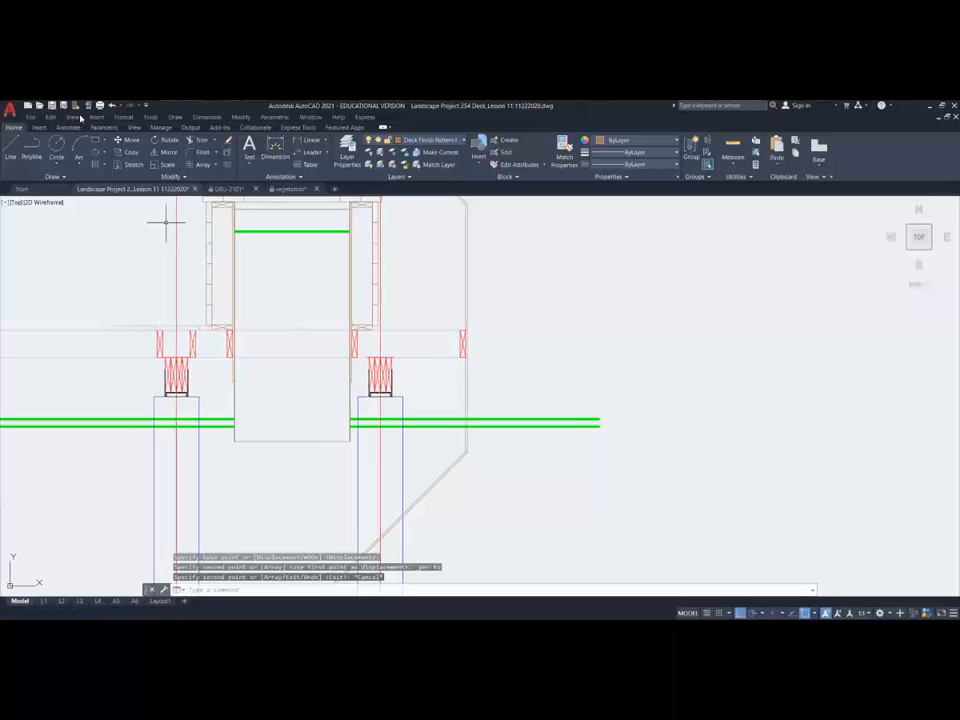
left_click(130, 152)
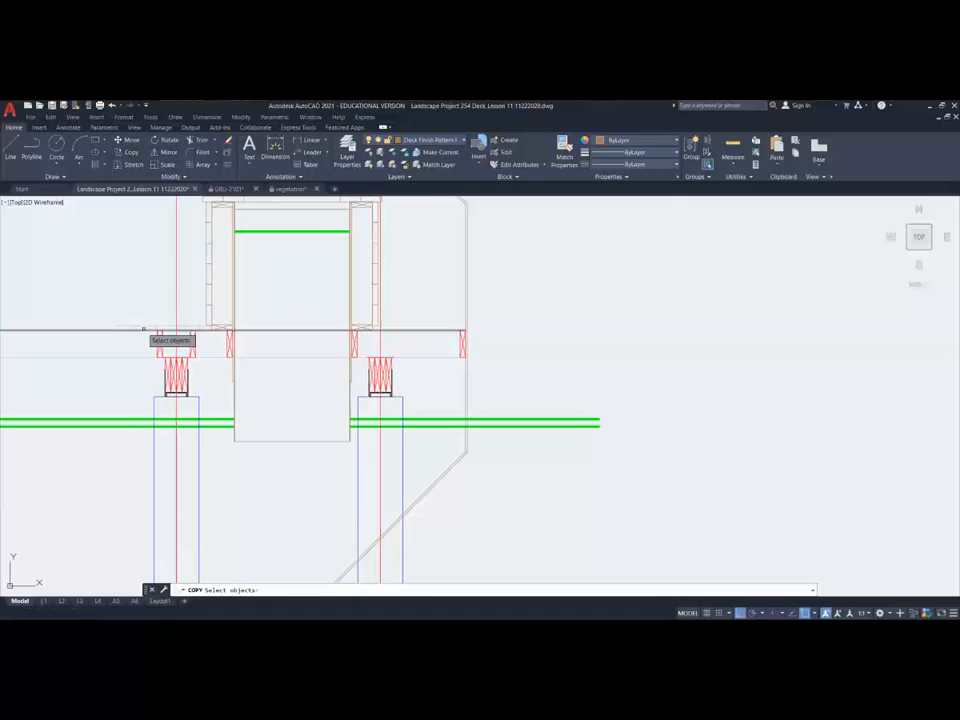
scroll(143, 327, "up", 4)
left_click(143, 327)
left_click(85, 306)
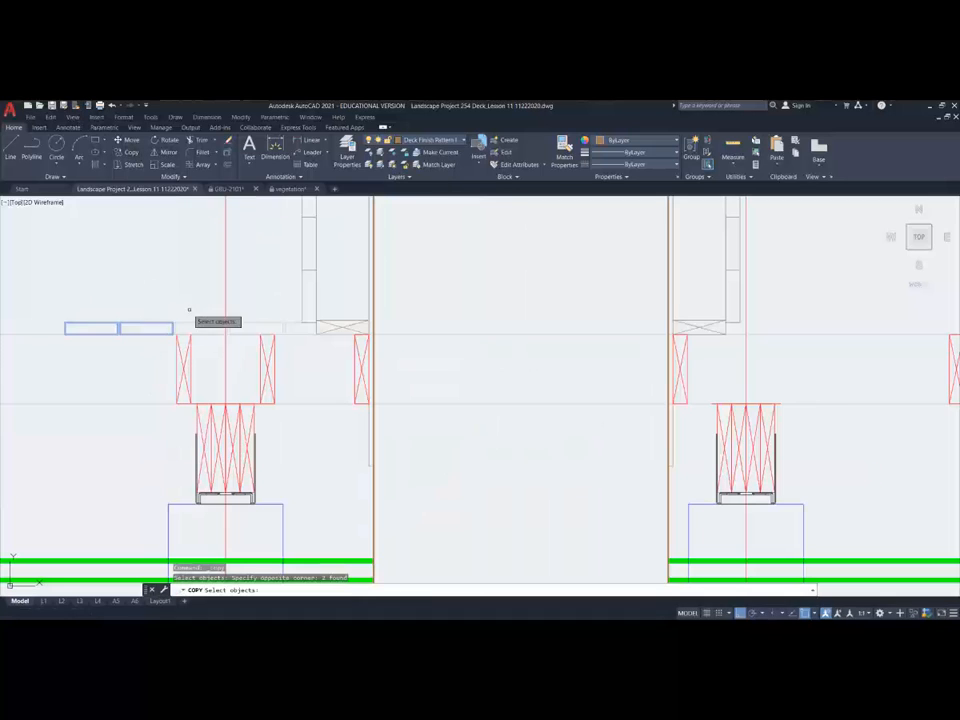
left_click(190, 322)
left_click(279, 321)
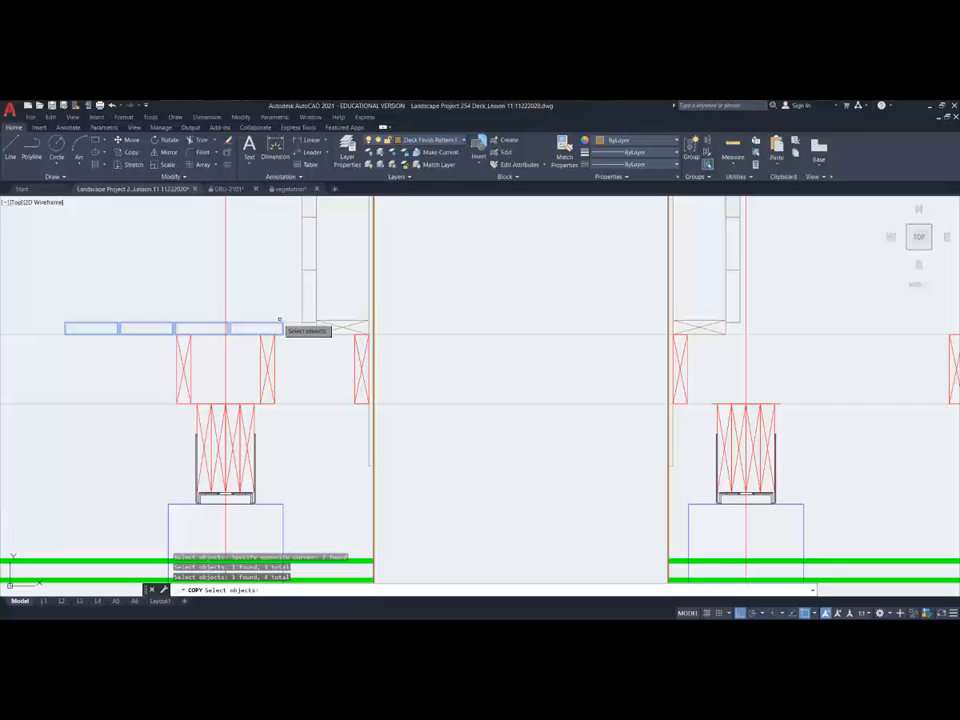
key("Return")
left_click(280, 321)
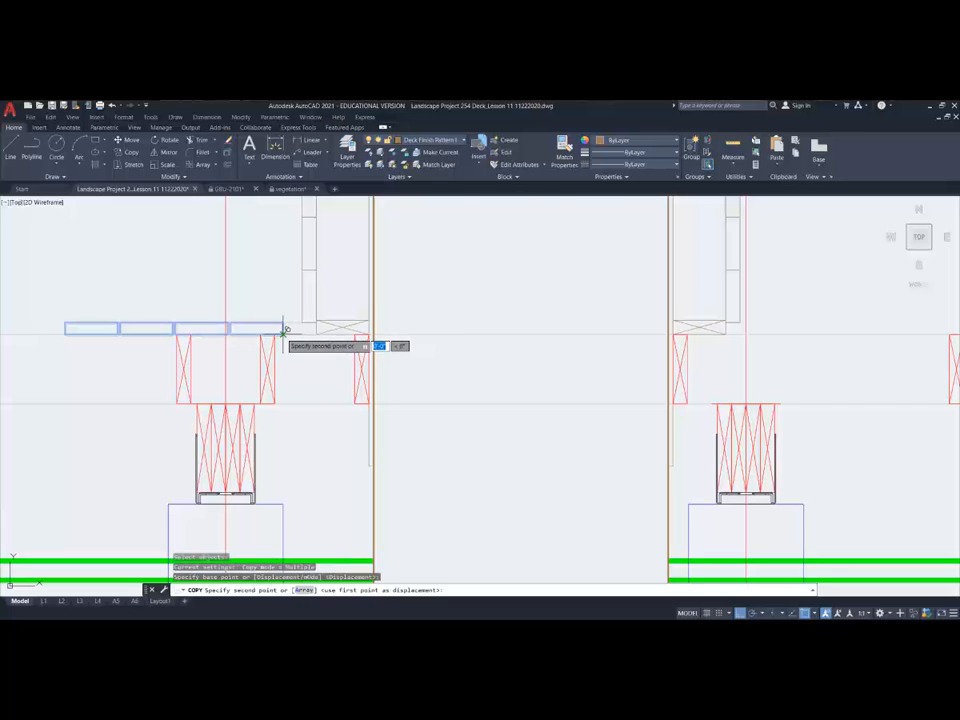
scroll(281, 324, "down", 5)
scroll(430, 330, "up", 3)
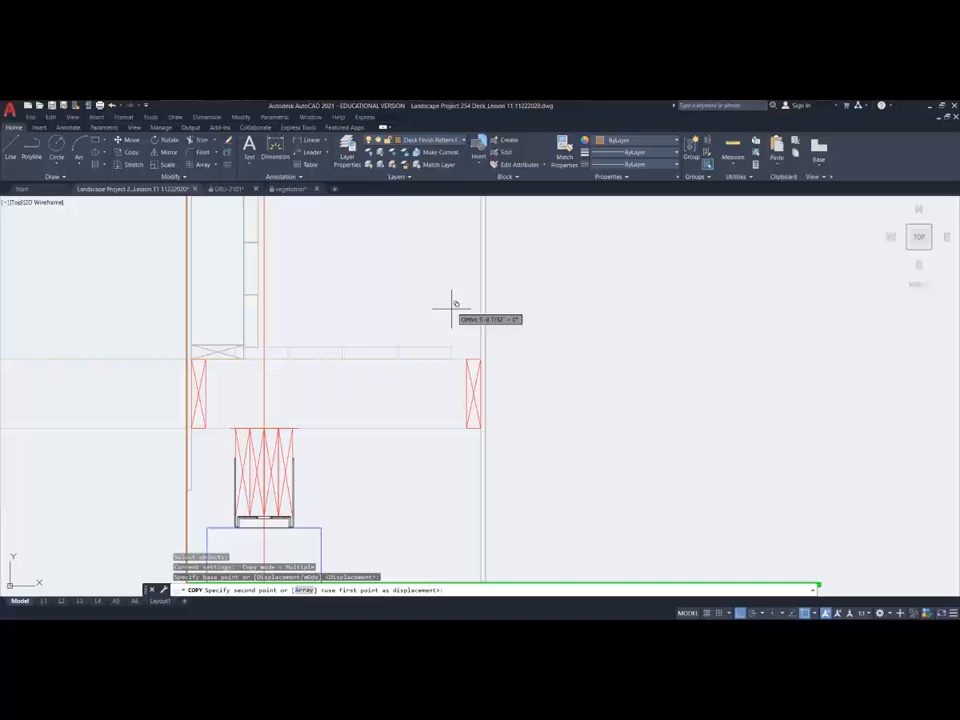
right_click(493, 351, "shift")
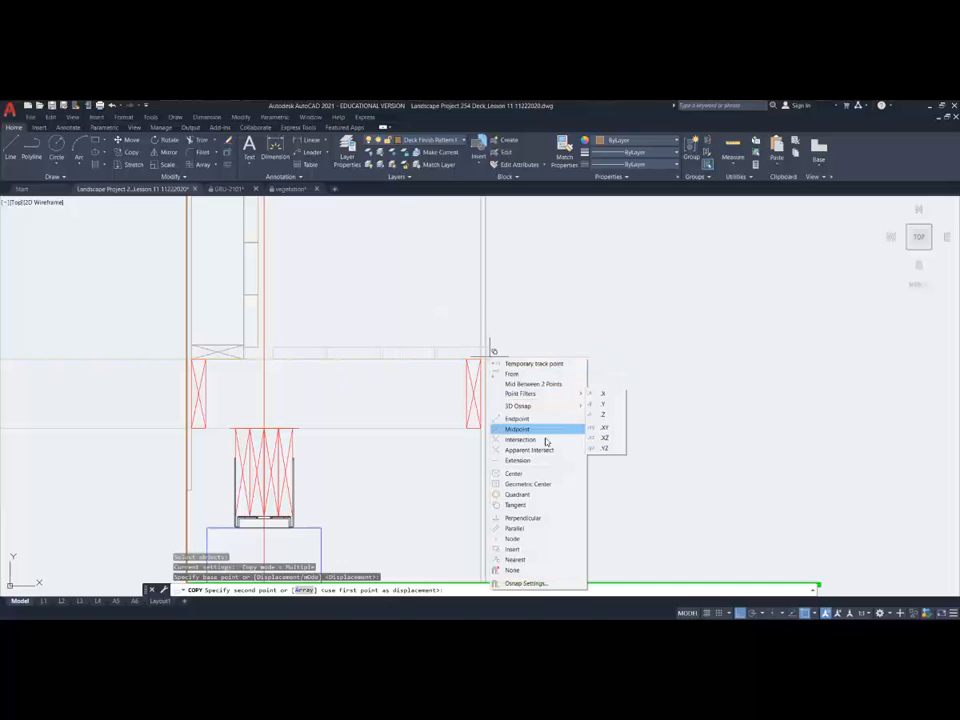
left_click(532, 519)
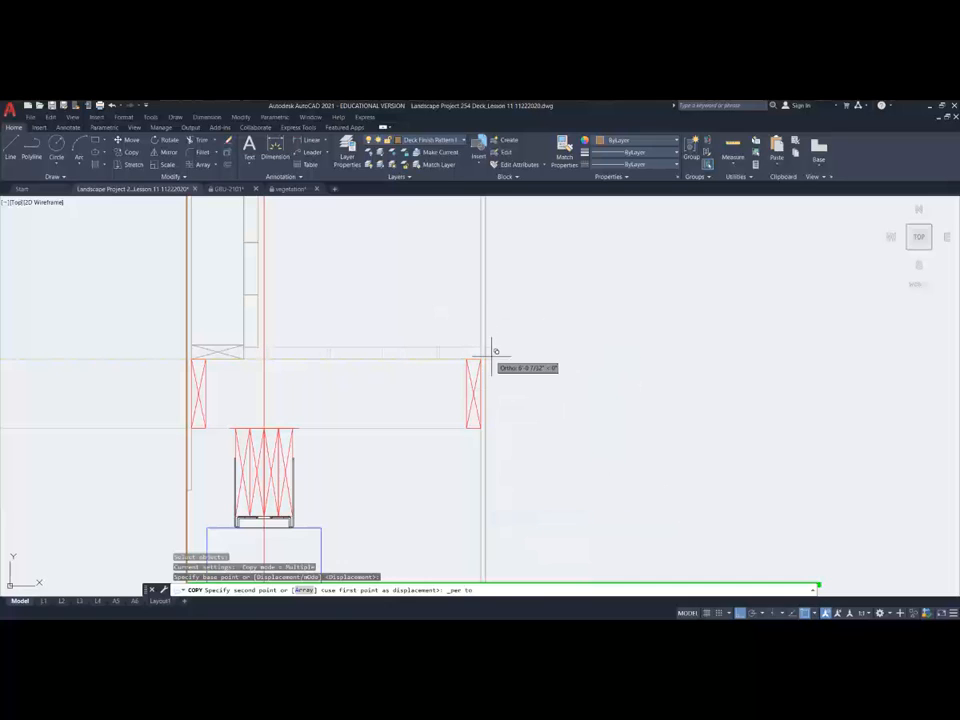
left_click(491, 364)
key("Escape")
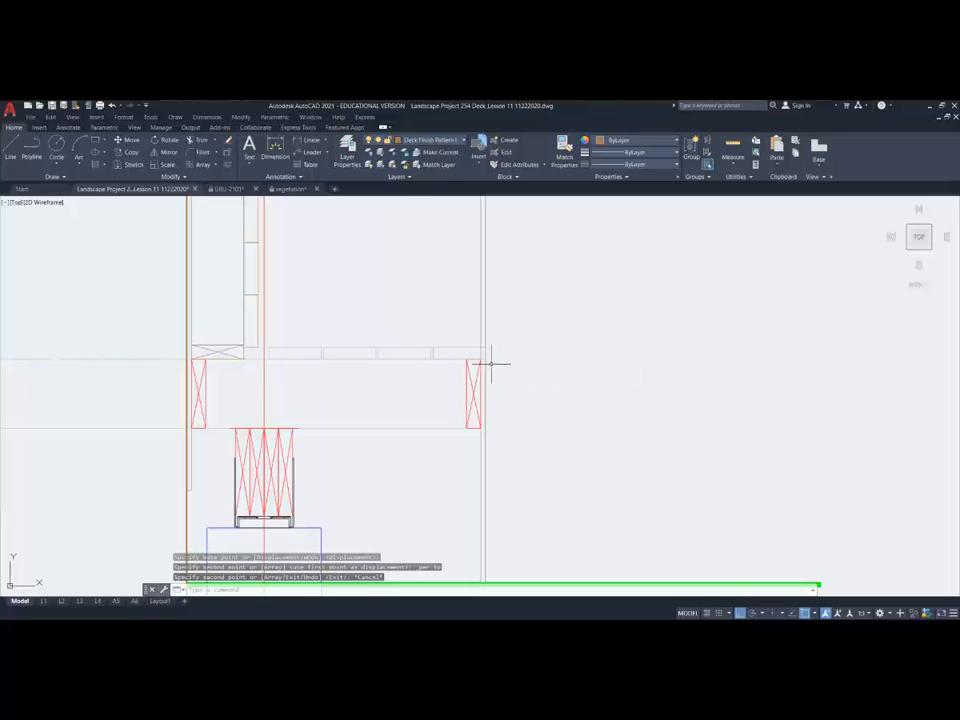
Copy the first deck board right of the planter one board spacing toward the planter, matching the gap between boards.
left_click(307, 351)
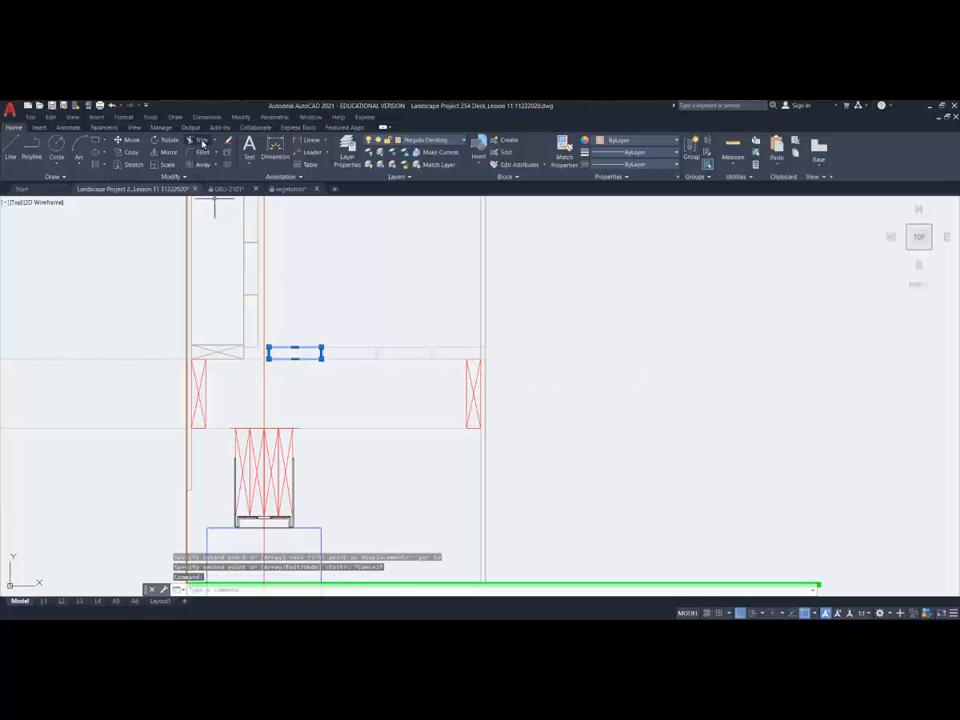
left_click(131, 152)
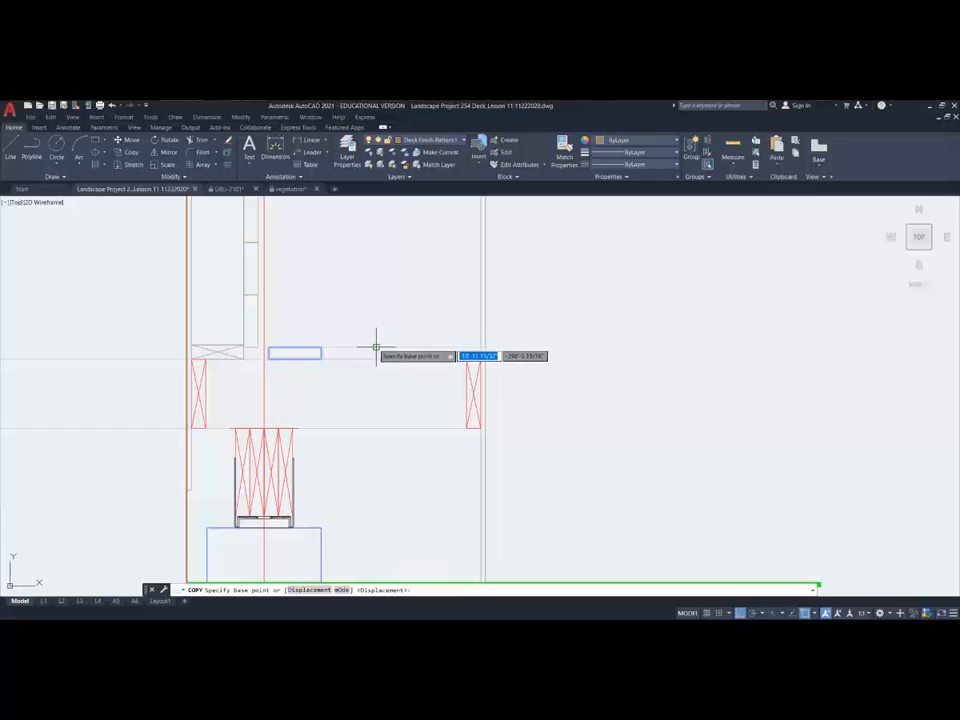
scroll(343, 340, "up", 2)
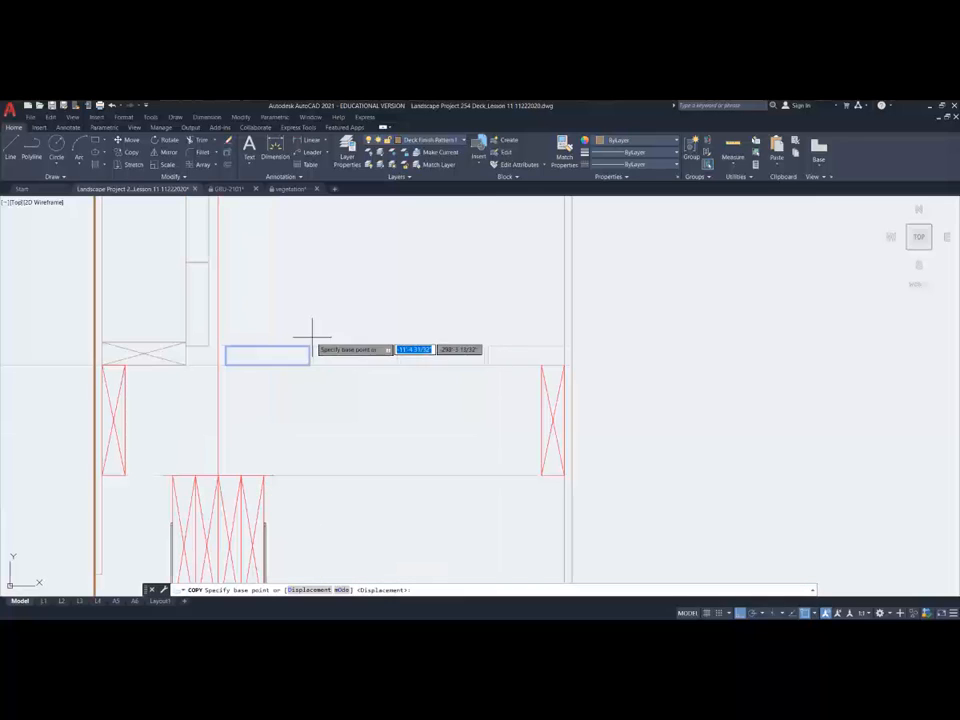
left_click(311, 347)
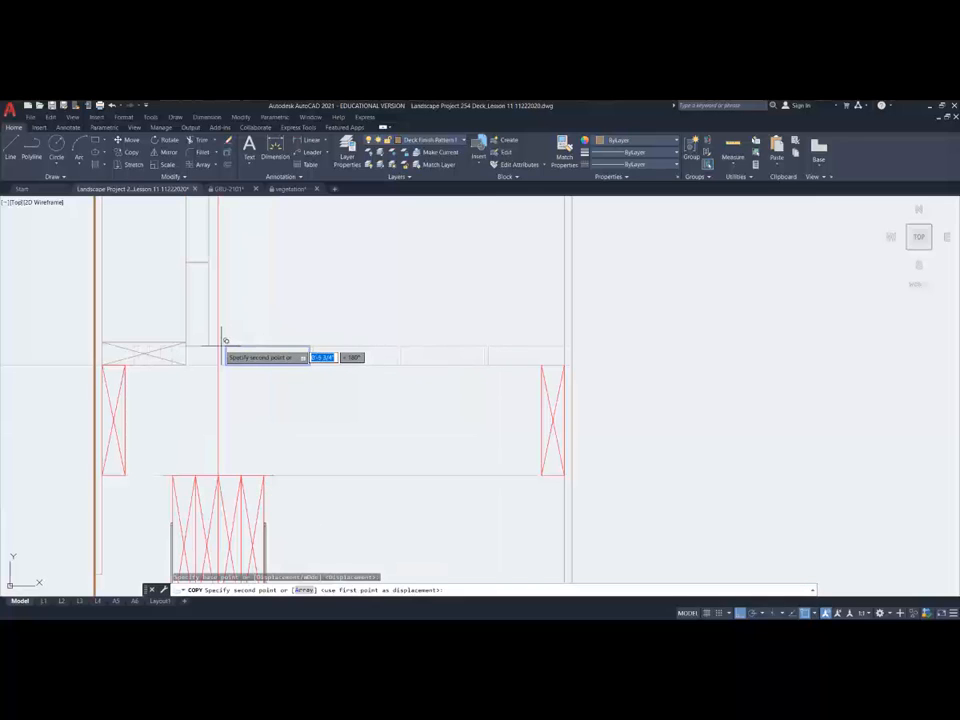
left_click(222, 347)
key("Return")
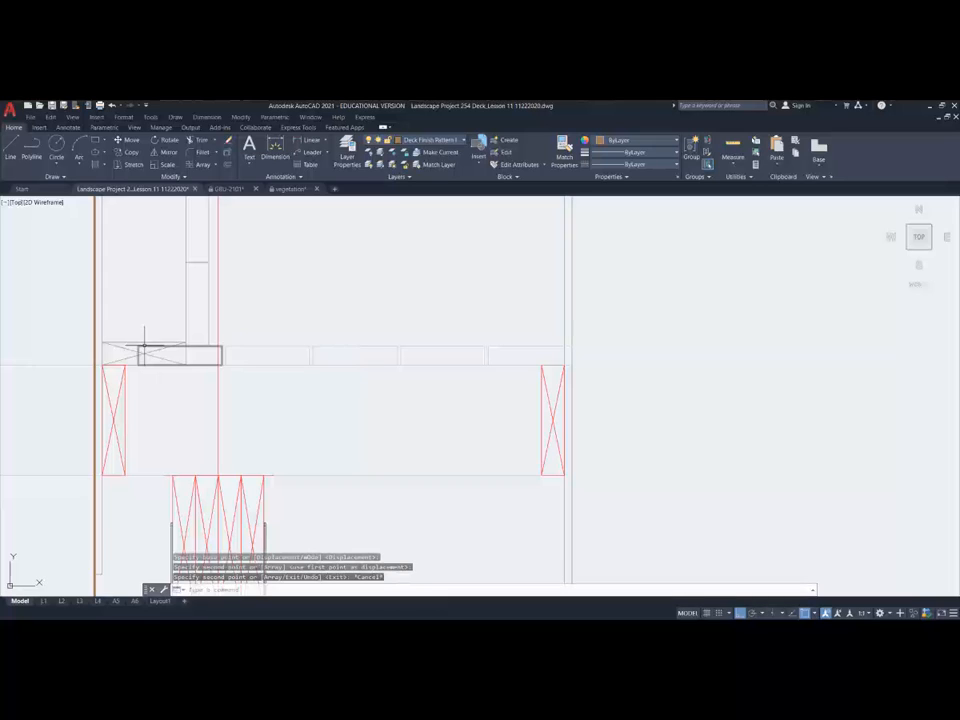
Shorten the copied deck board by stretching its planter-side end back to the planter framing's vertical edge.
left_click(139, 355)
left_click(138, 355)
right_click(187, 361, "shift")
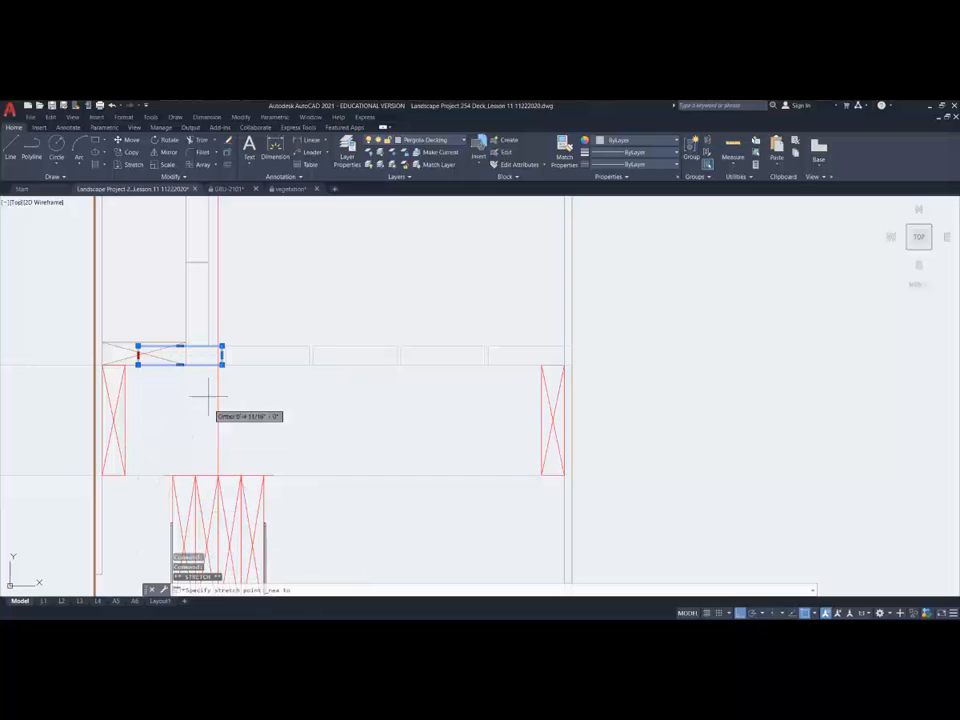
left_click(187, 354)
key("Escape")
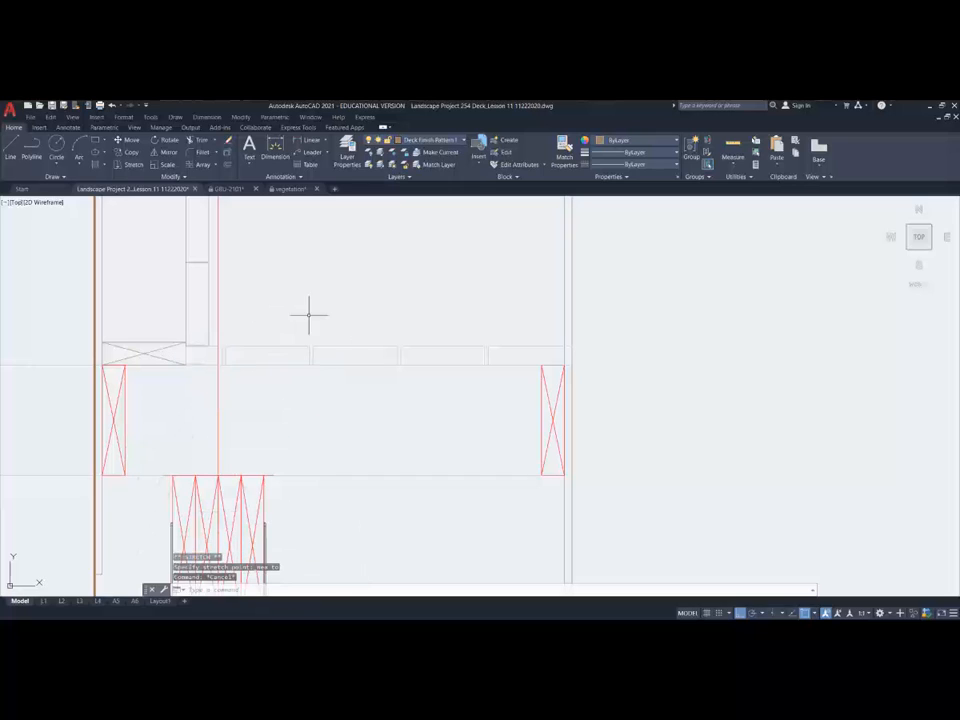
Delete the wide footing rectangles beneath both concrete piers.
scroll(464, 320, "down", 4)
scroll(464, 320, "down", 2)
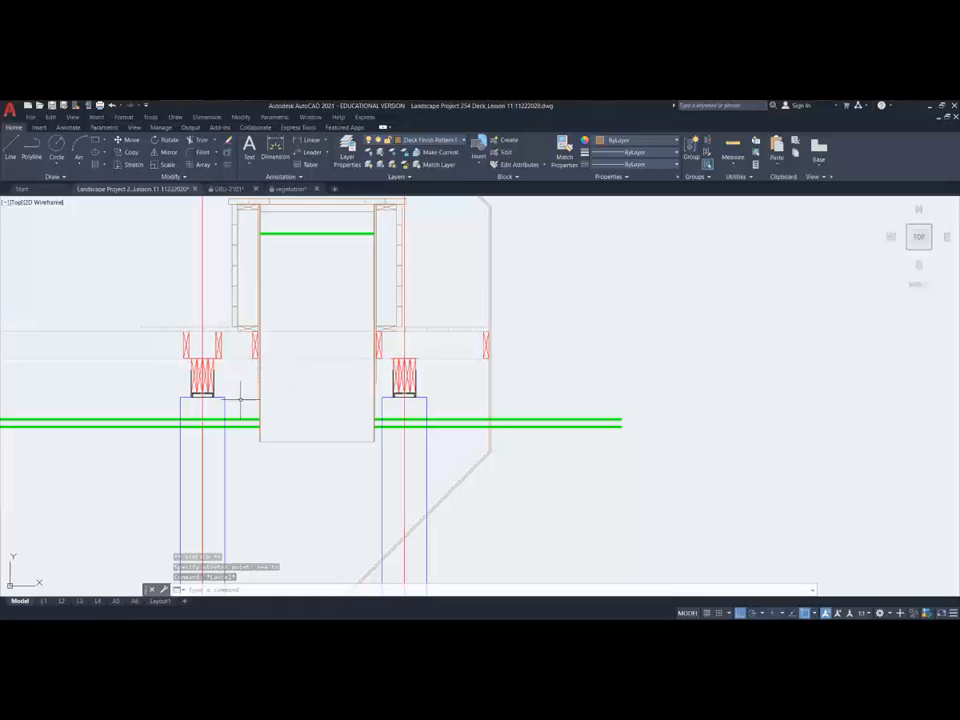
middle_click_drag(242, 386, 249, 314)
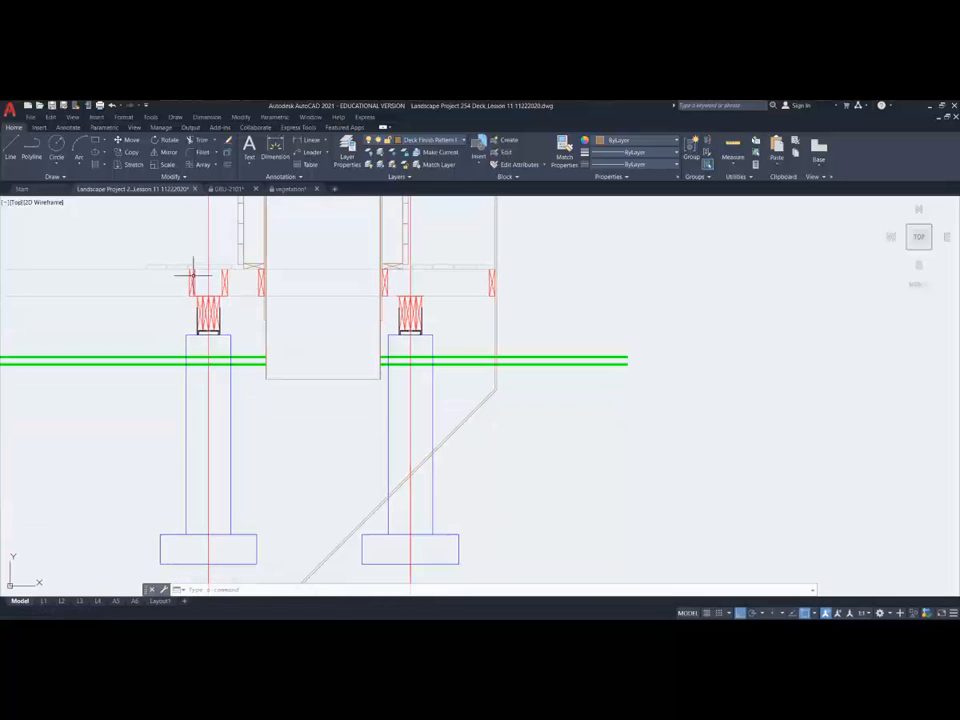
left_click(159, 248)
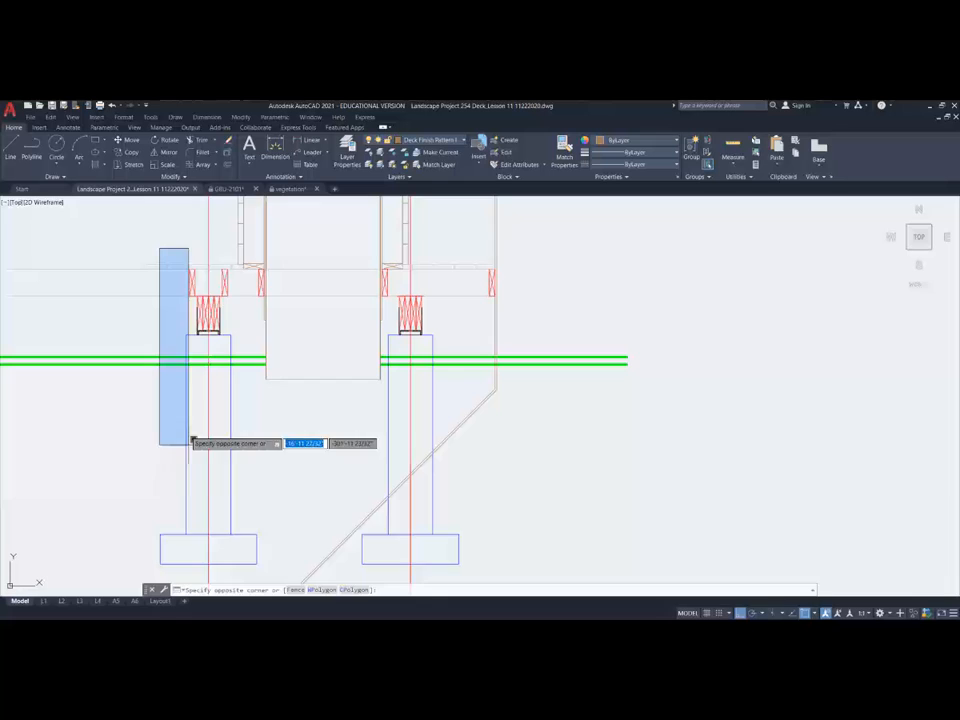
left_click(260, 563)
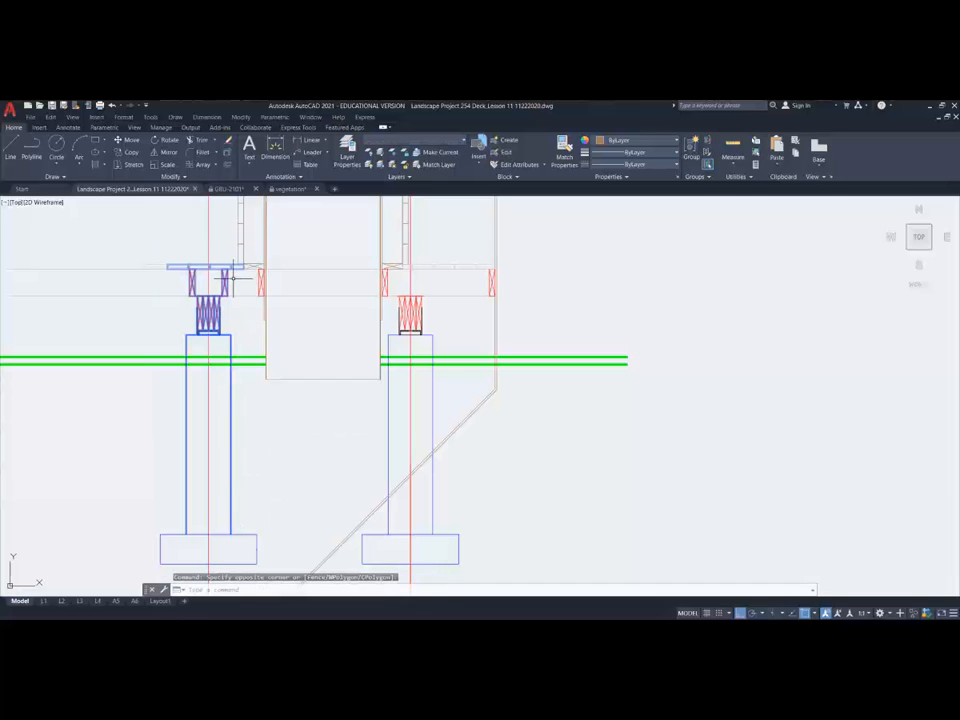
left_click(254, 535)
key("Delete")
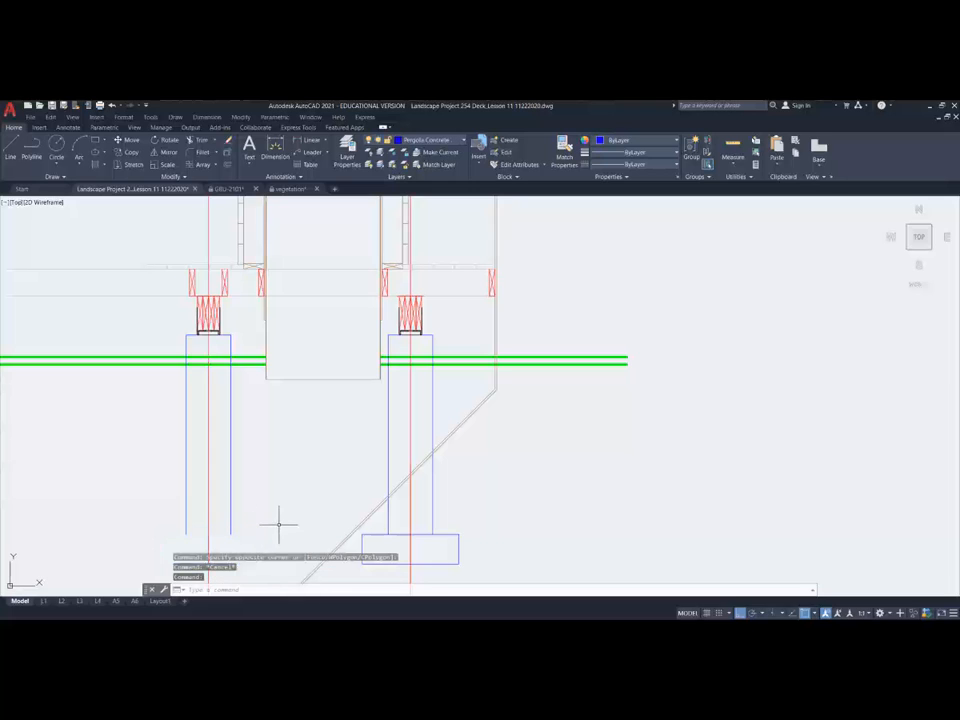
left_click(371, 534)
key("Delete")
scroll(331, 460, "down", 4)
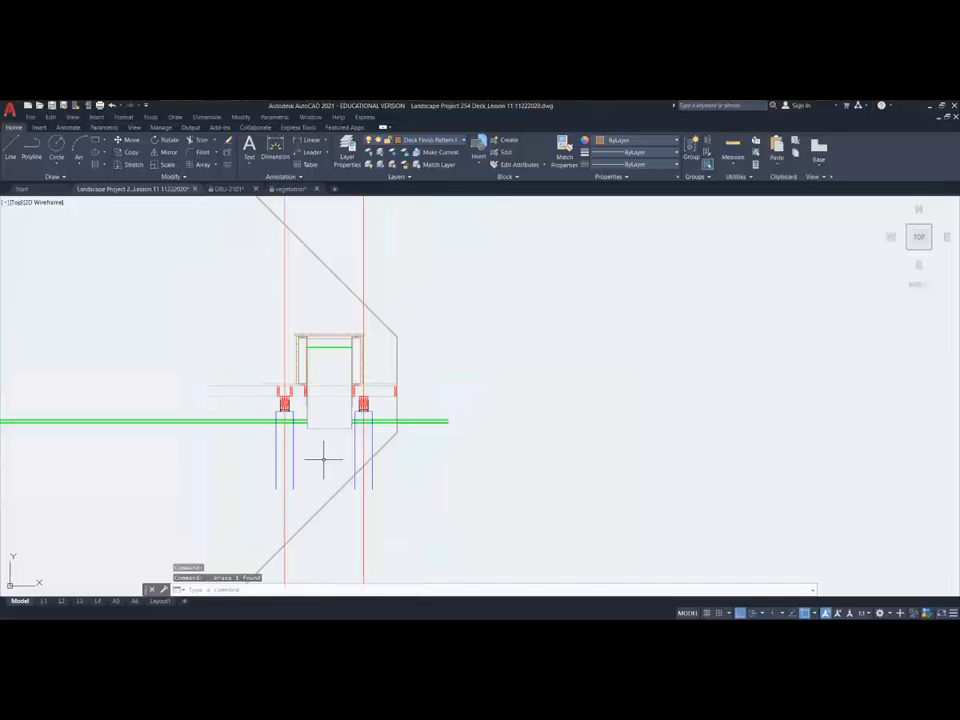
Make the piers' Pergola Concrete layer current and close the open bottoms of both piers with horizontal lines.
scroll(323, 460, "up", 2)
left_click(274, 470)
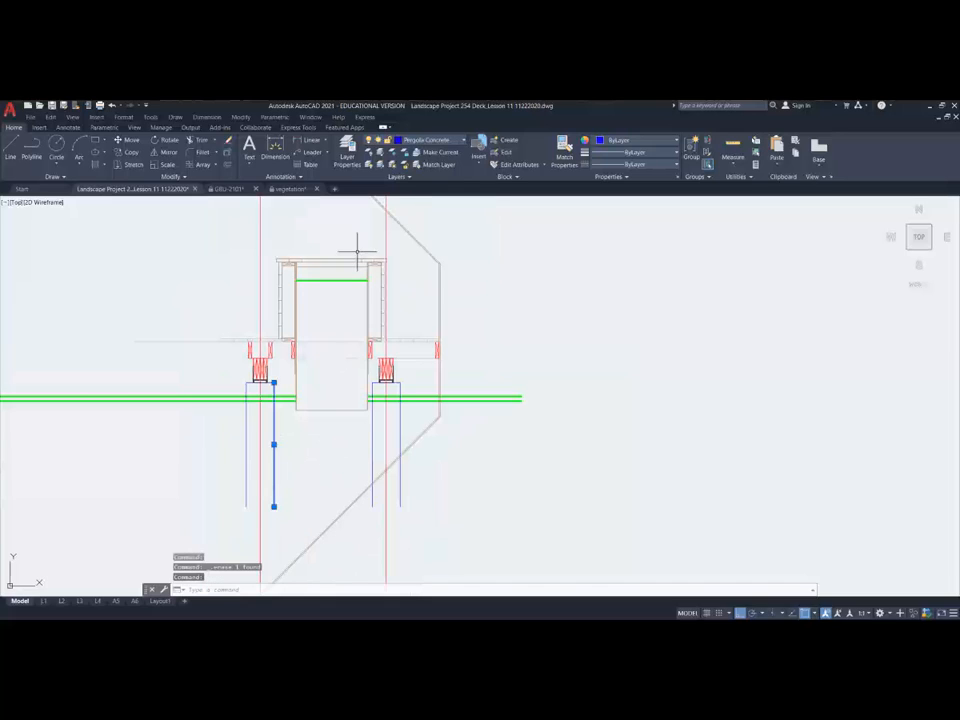
left_click(440, 155)
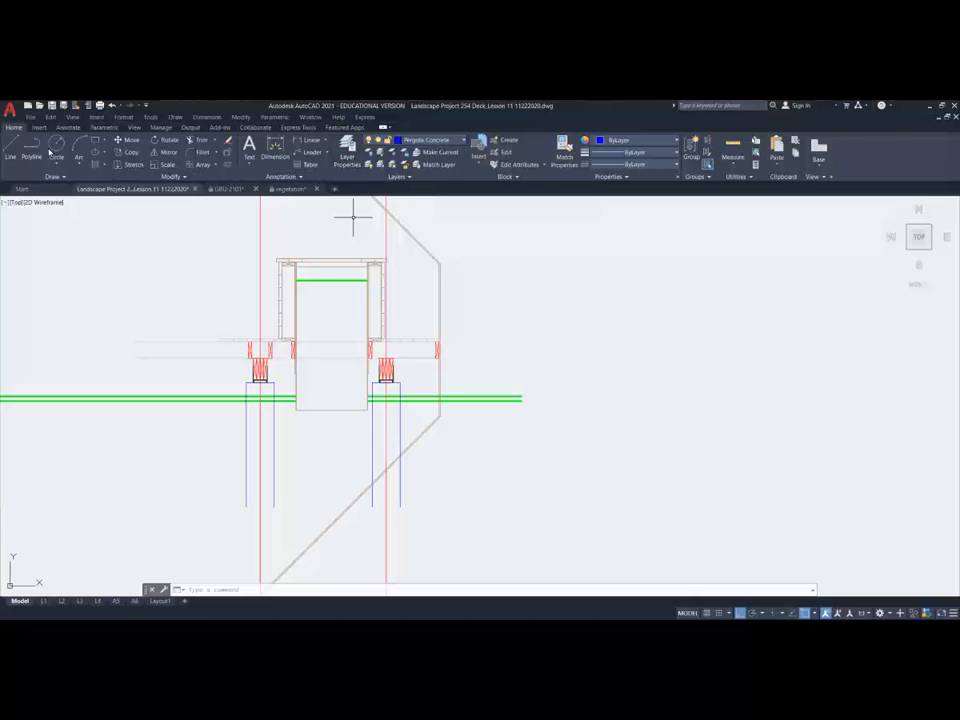
left_click(12, 148)
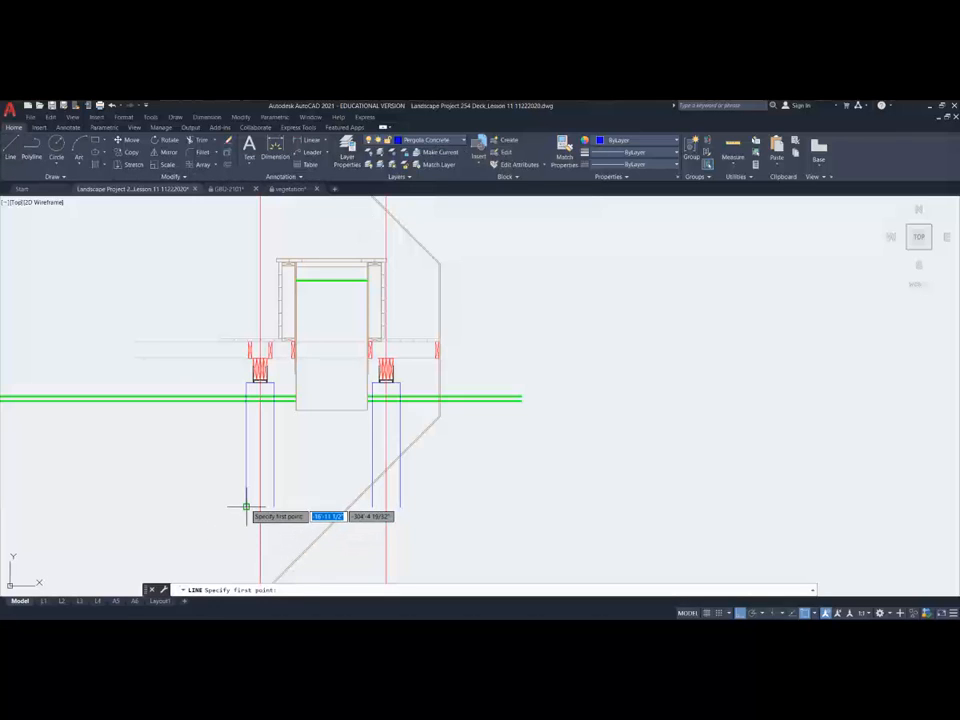
left_click(246, 507)
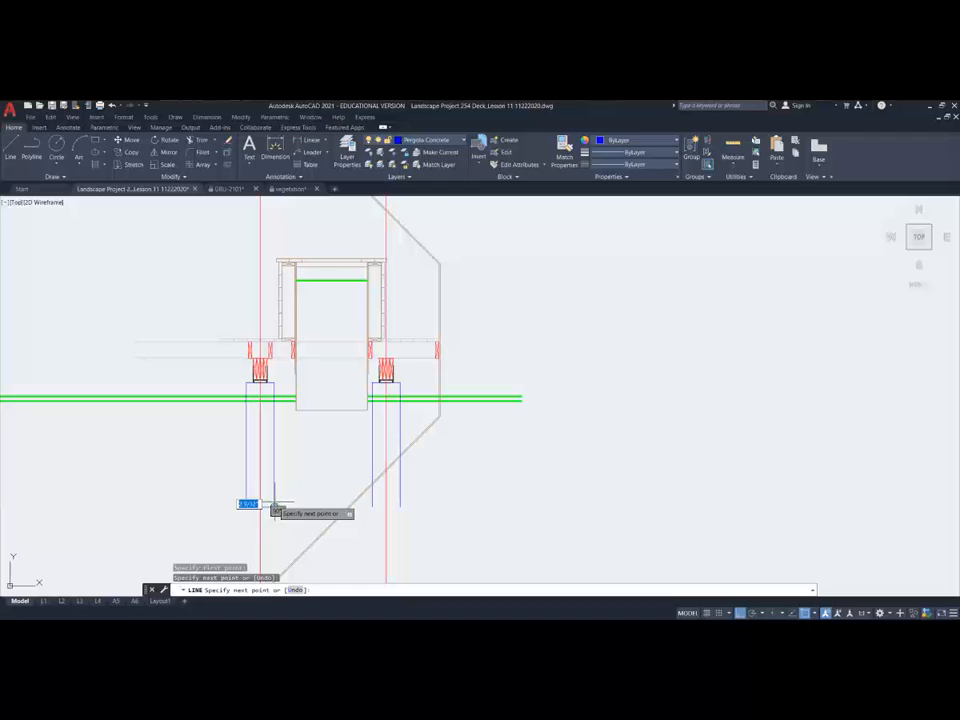
left_click(274, 507)
key("Return")
key("Return")
left_click(372, 507)
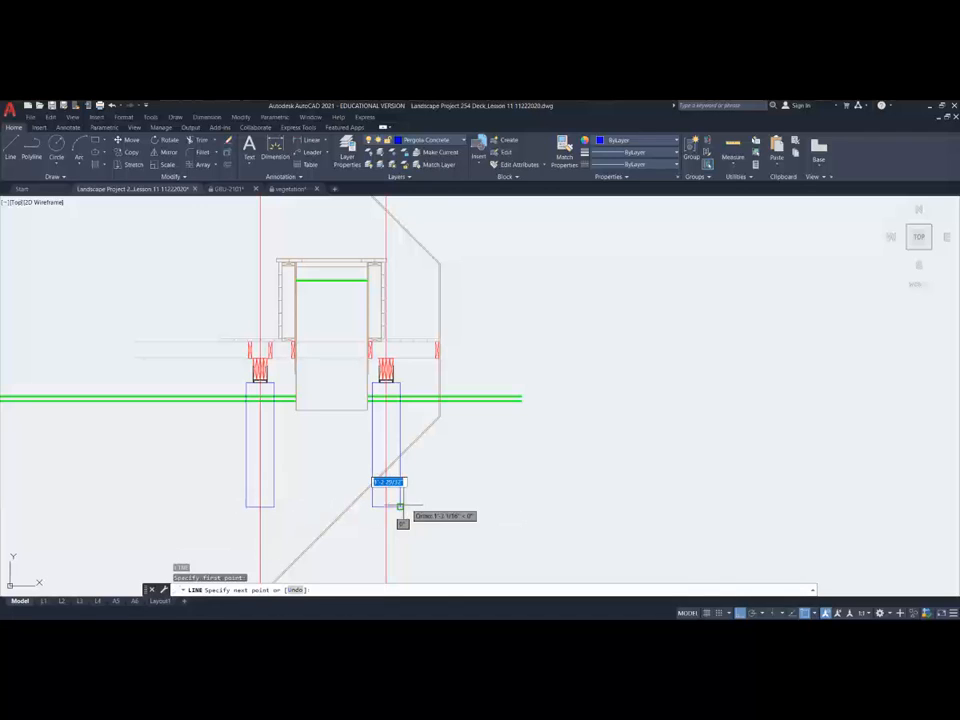
left_click(400, 507)
key("Return")
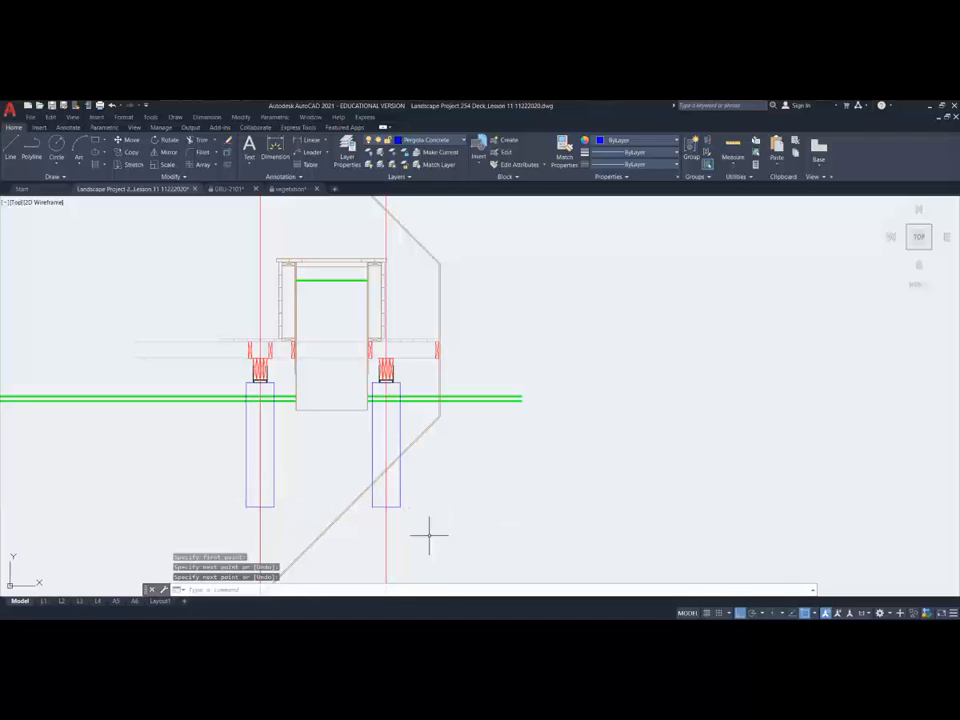
Change both piers, their centerlines, beam members and post brackets to a light grey color.
key("Escape")
left_click(429, 535)
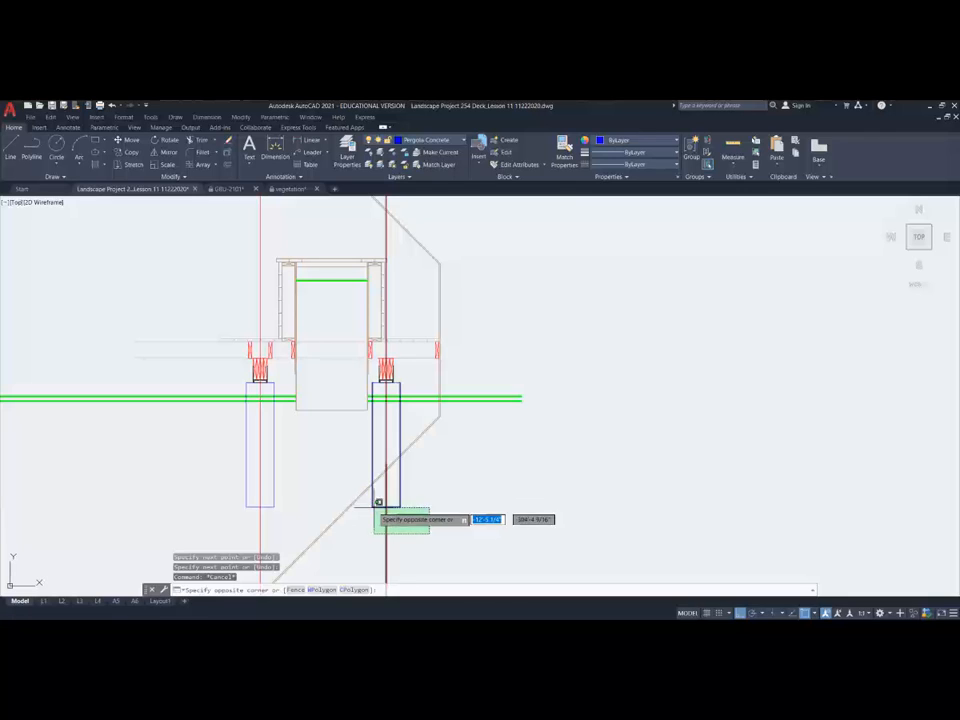
left_click(366, 505)
left_click(278, 505)
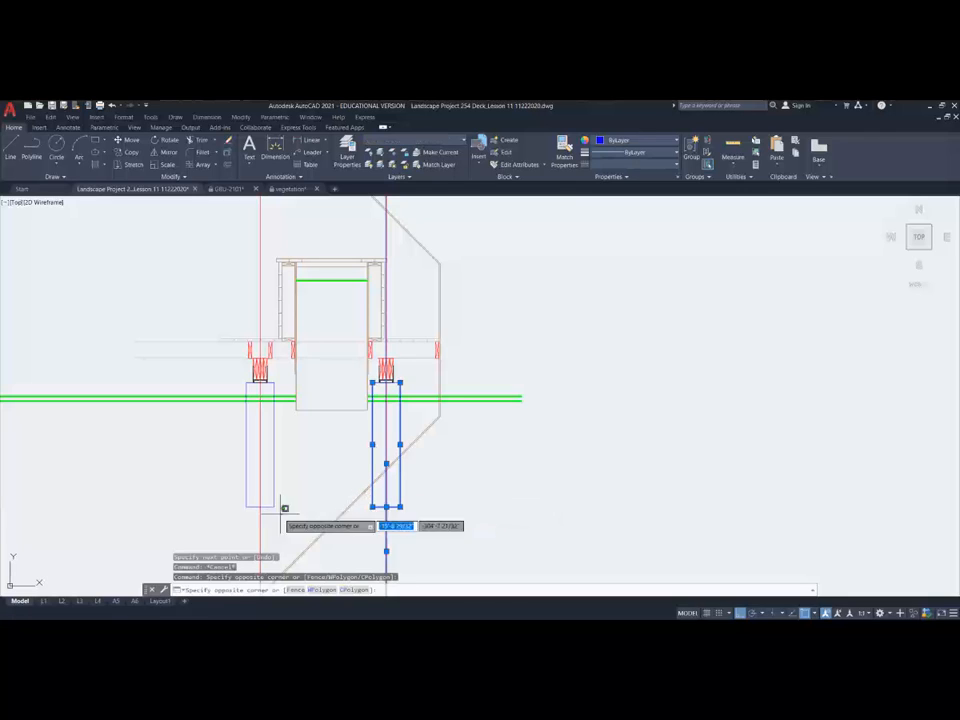
left_click(225, 493)
scroll(255, 365, "up", 4)
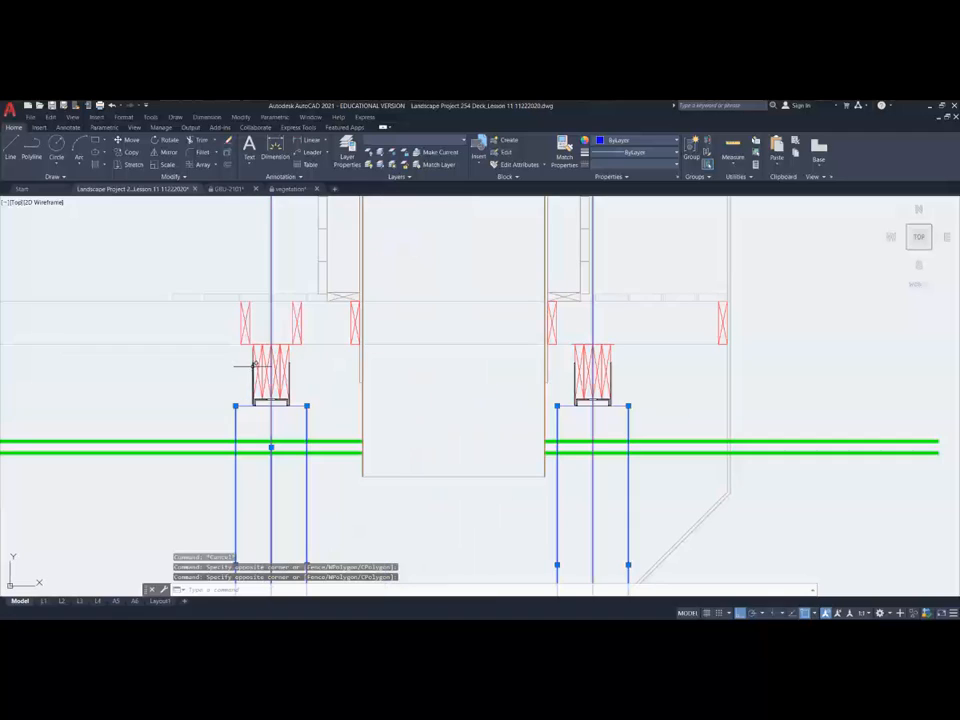
left_click(224, 337)
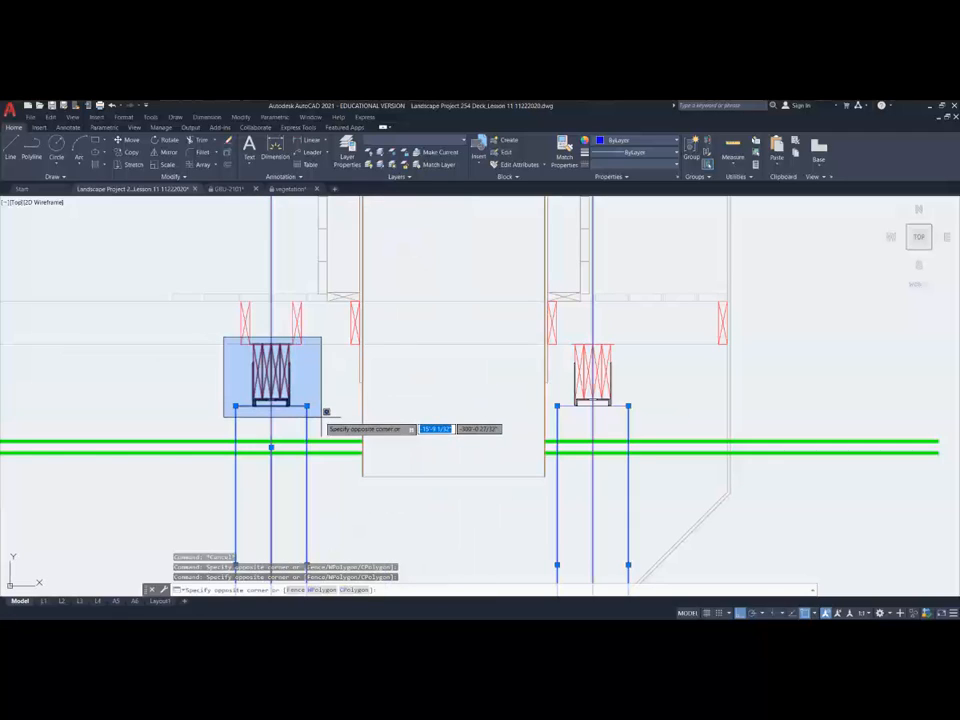
key("Escape")
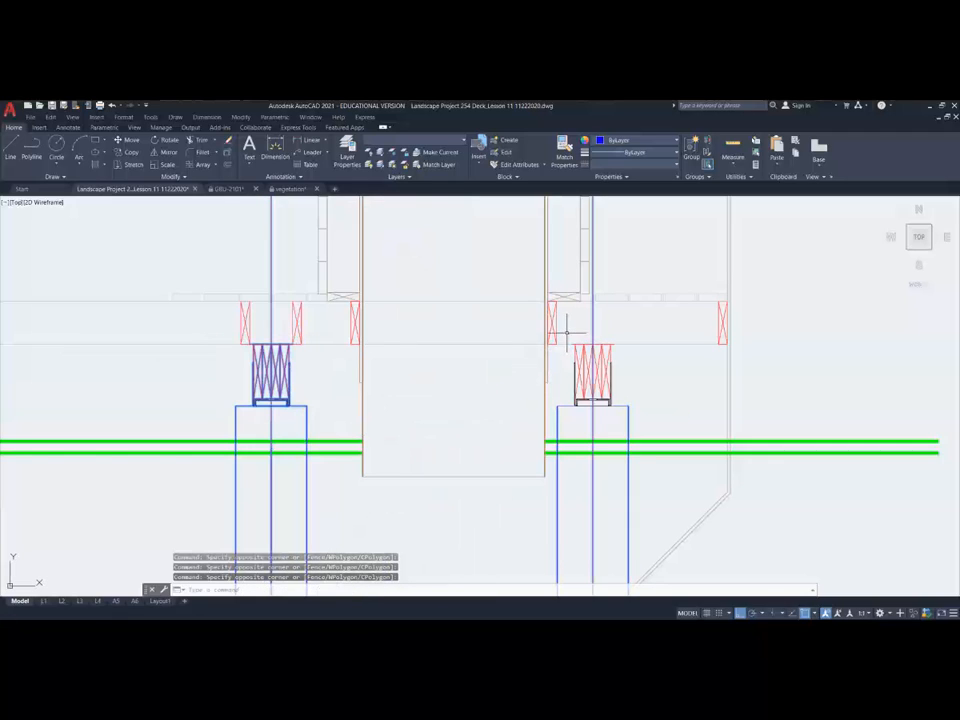
left_click(567, 332)
left_click(621, 414)
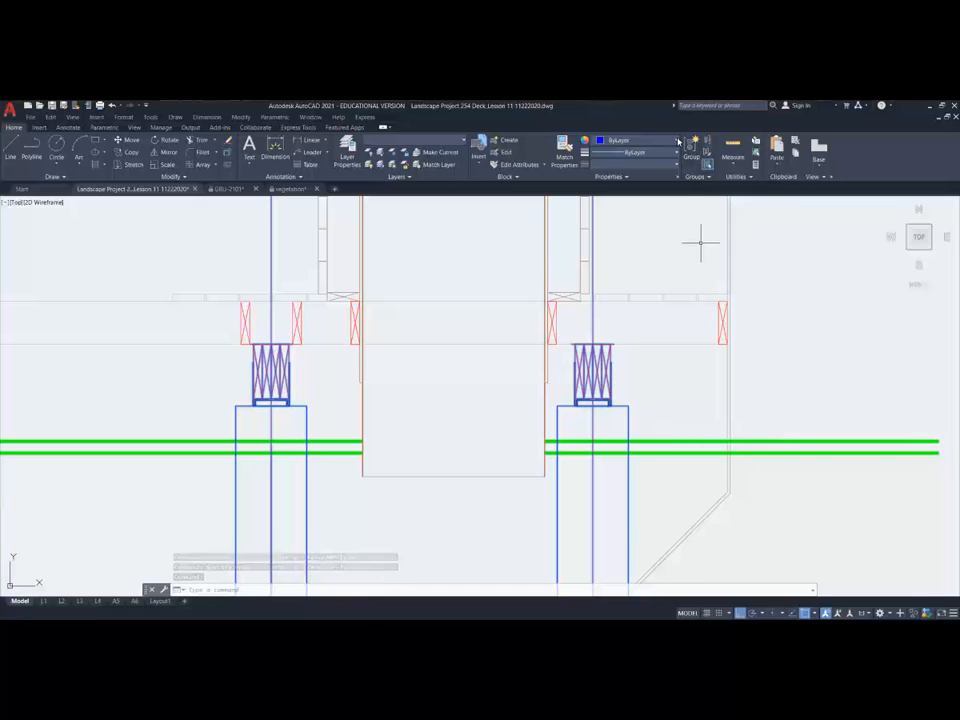
left_click(678, 140)
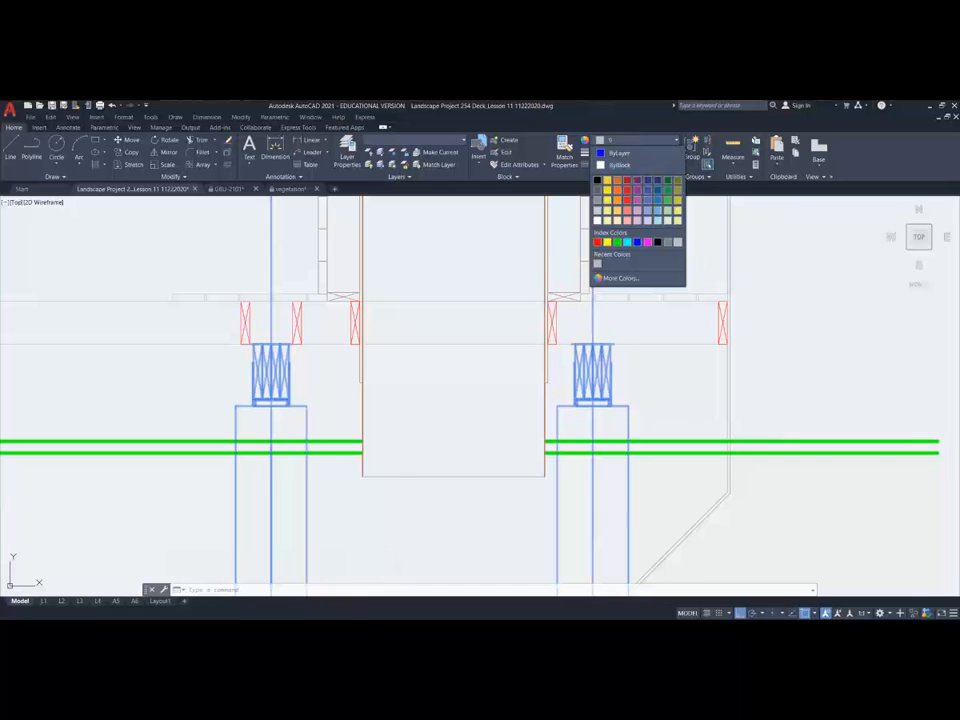
key("Escape")
key("Escape")
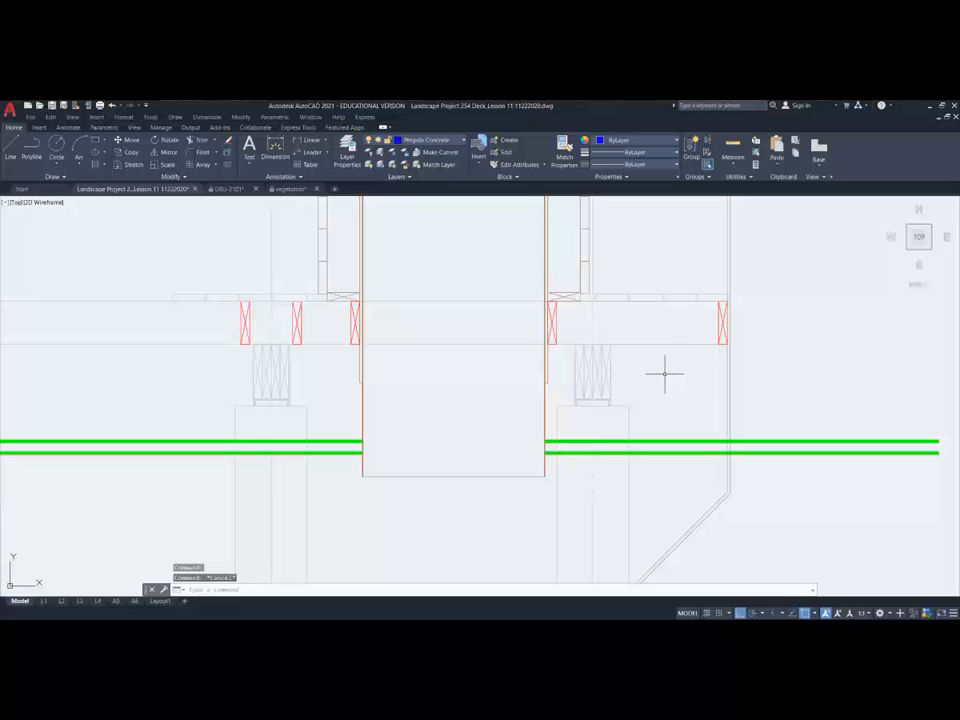
Delete the two angled deck edge outlines around the right side of the section.
scroll(641, 358, "down", 2)
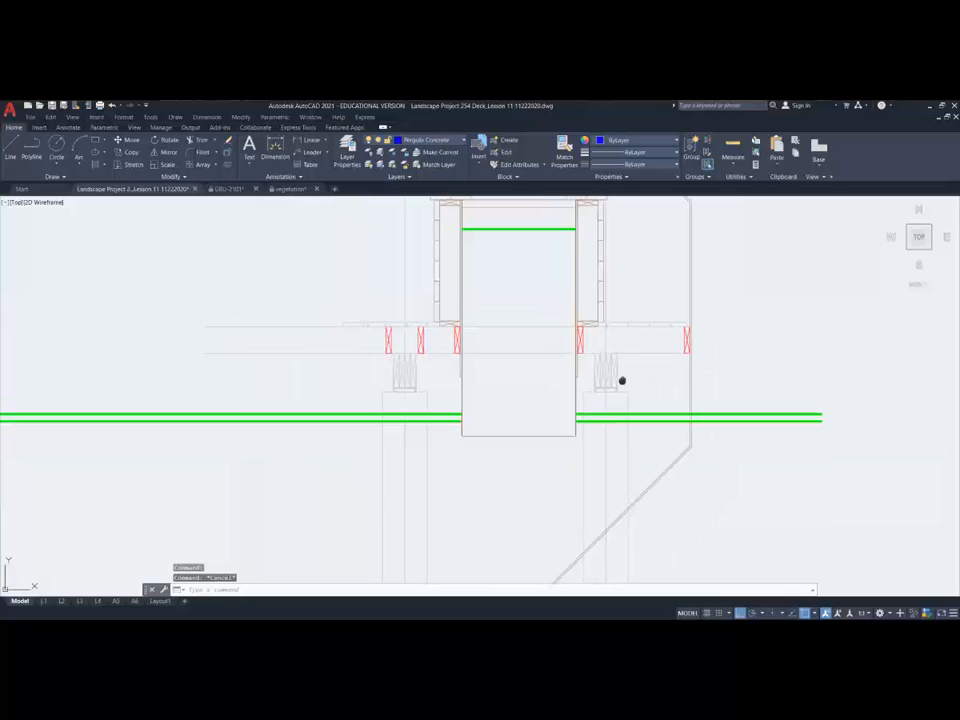
scroll(621, 380, "down", 2)
scroll(407, 332, "down", 2)
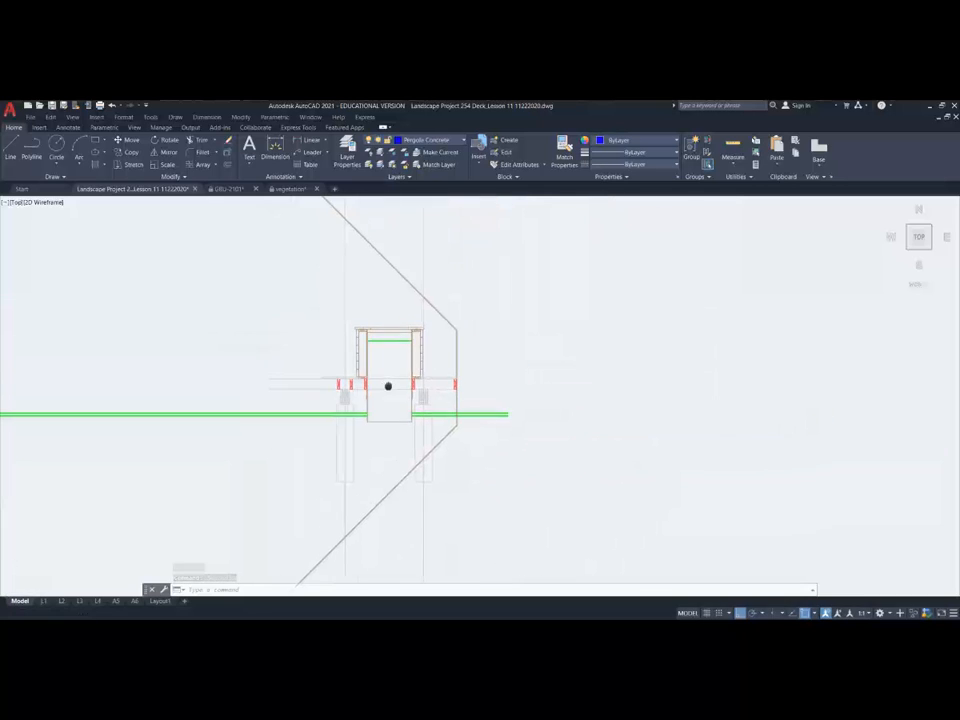
scroll(446, 349, "up", 2)
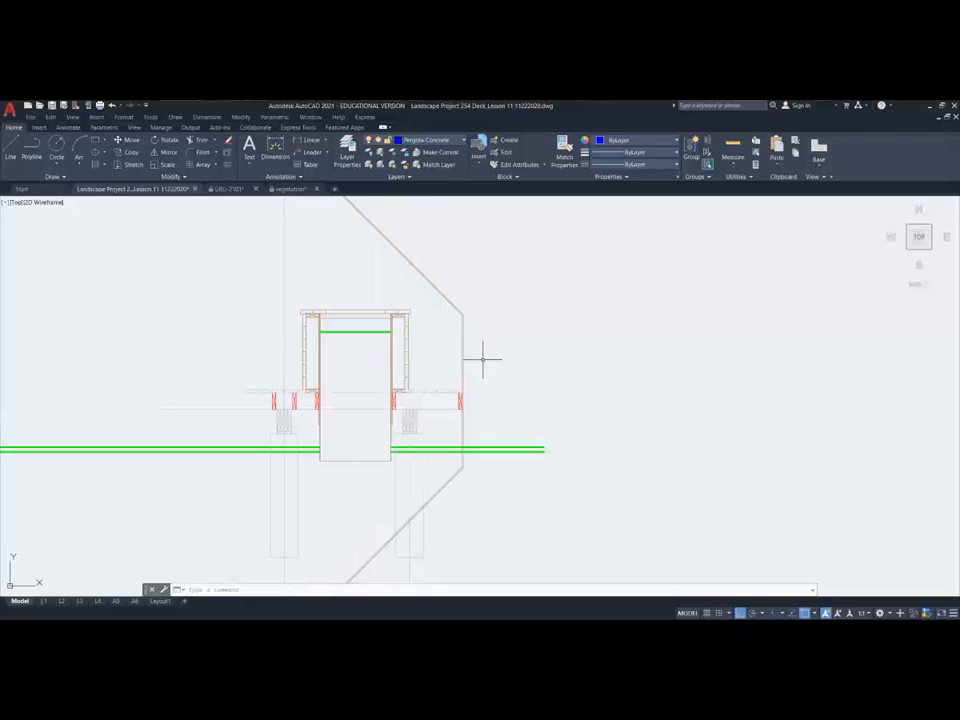
left_click(482, 356)
left_click(456, 326)
key("Delete")
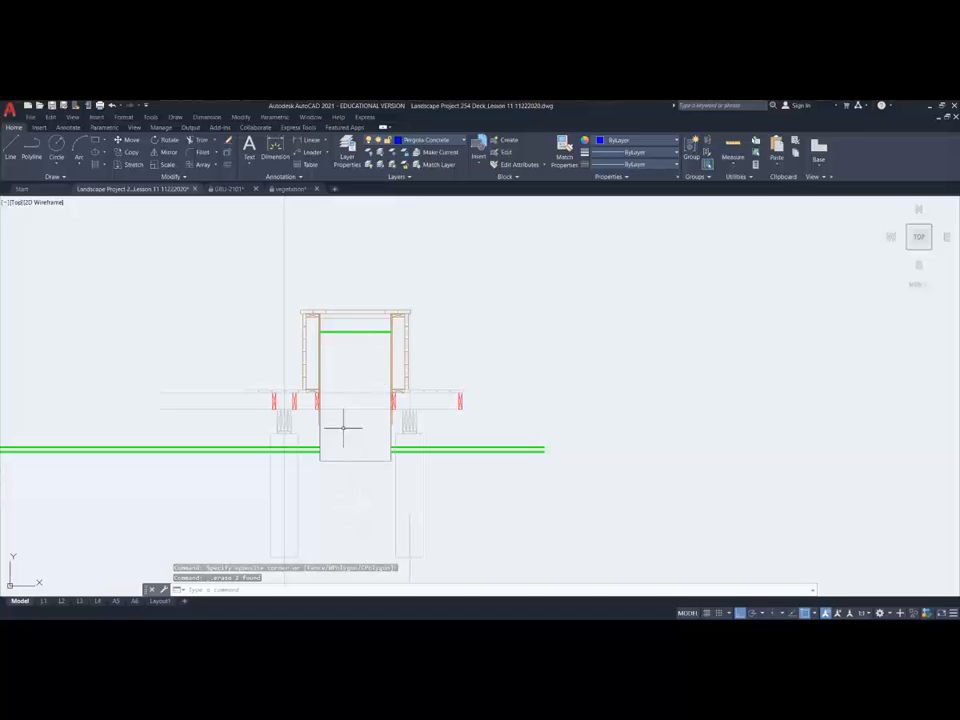
scroll(345, 366, "up", 2)
scroll(347, 365, "up", 2)
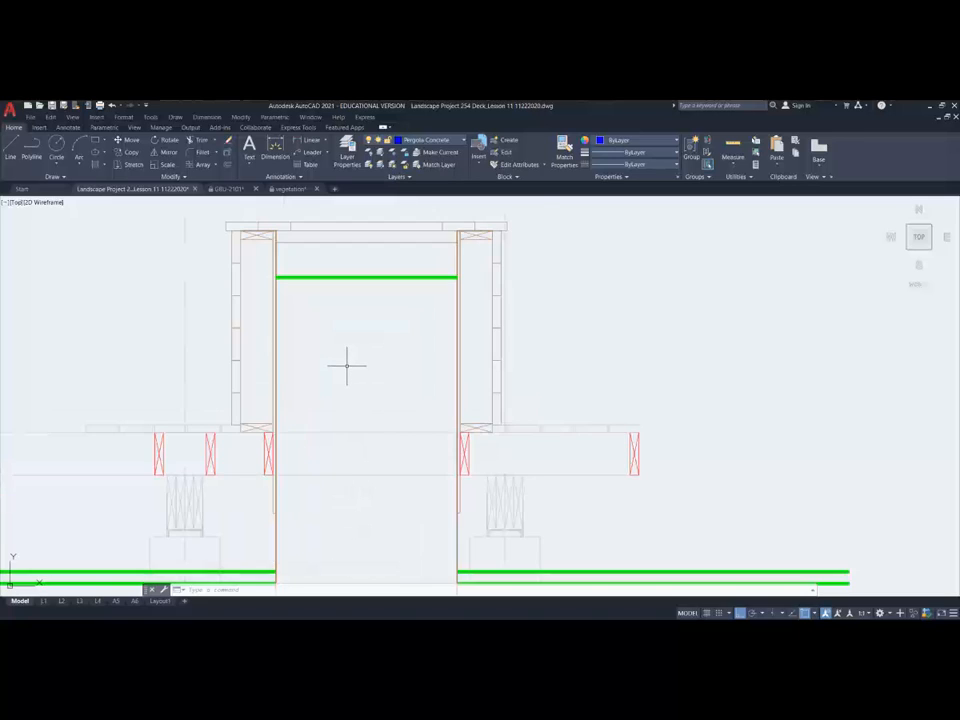
scroll(347, 365, "down", 2)
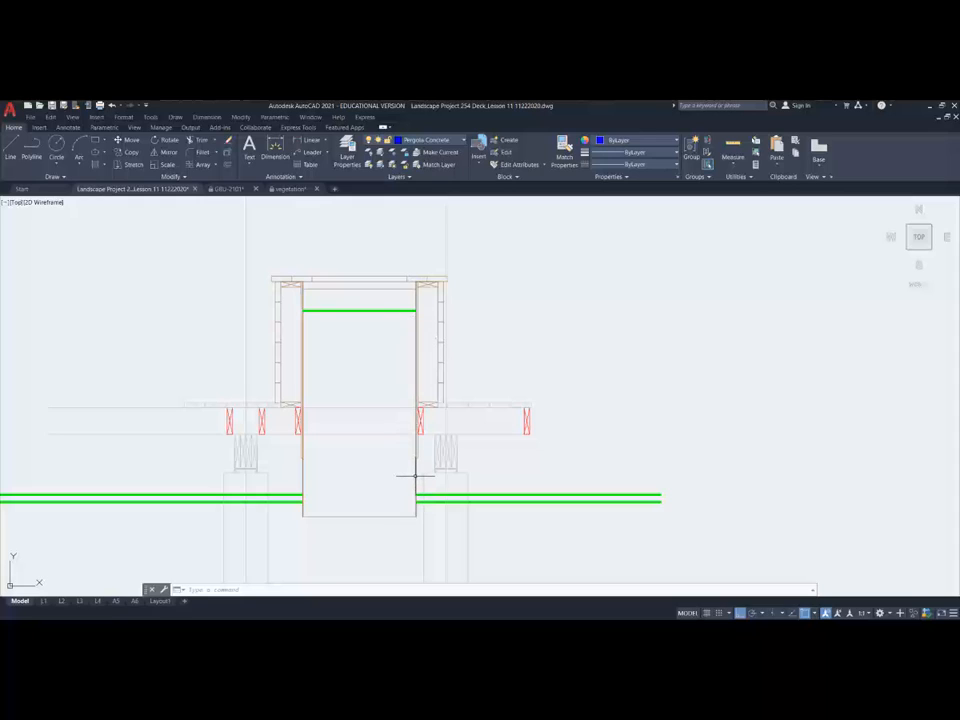
mouse_move(415, 476)
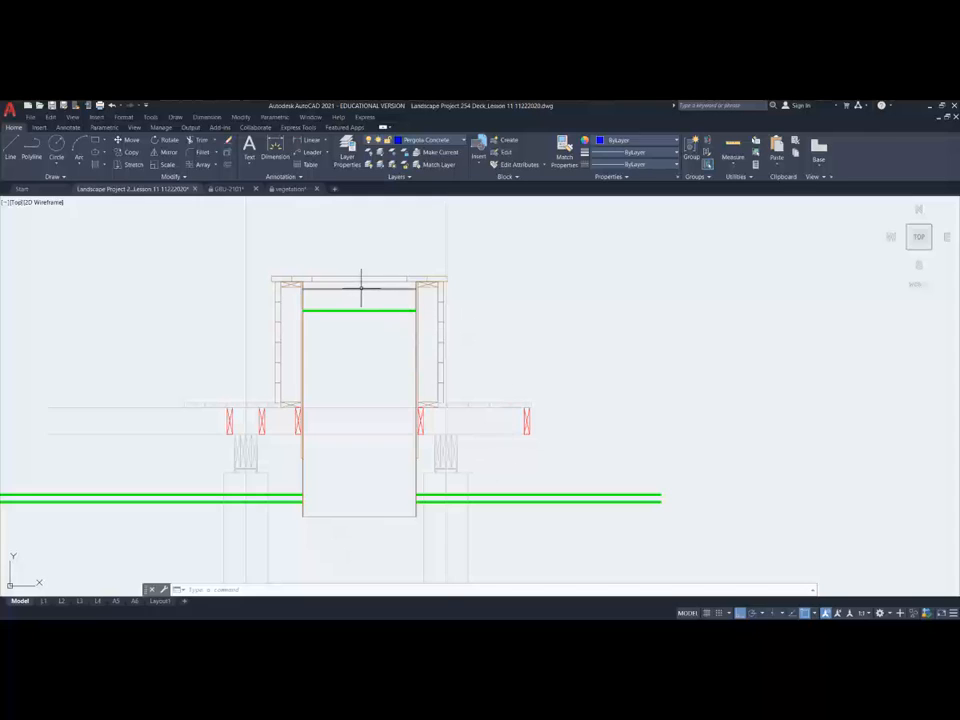
scroll(360, 267, "up", 2)
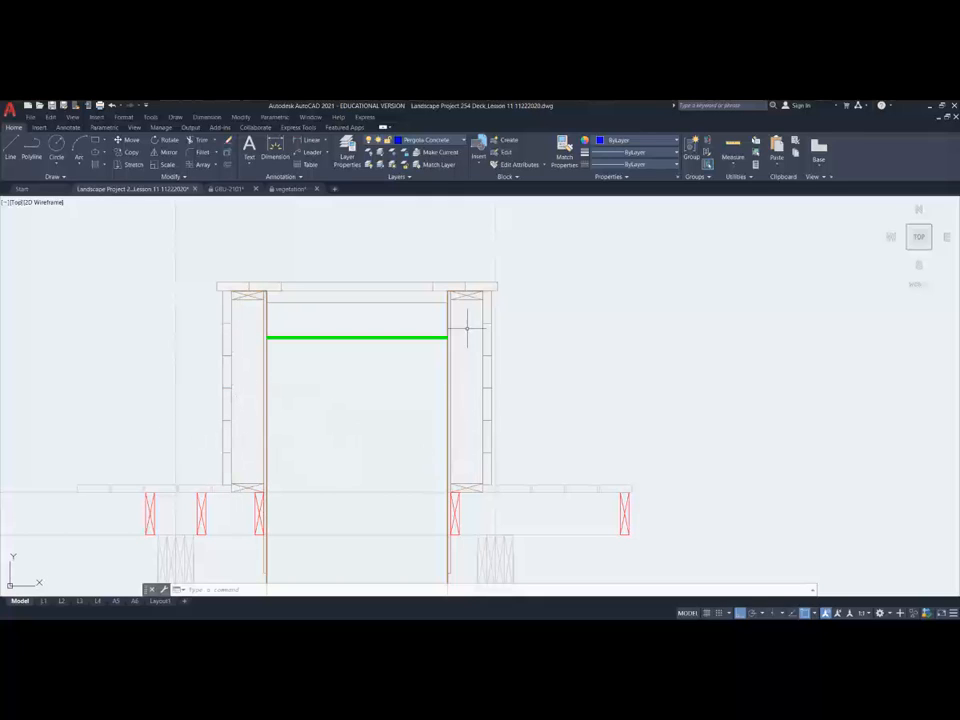
Examine the completed deck and planter section, including its piers and ground lines, together with the planter plan above it.
scroll(409, 372, "down", 4)
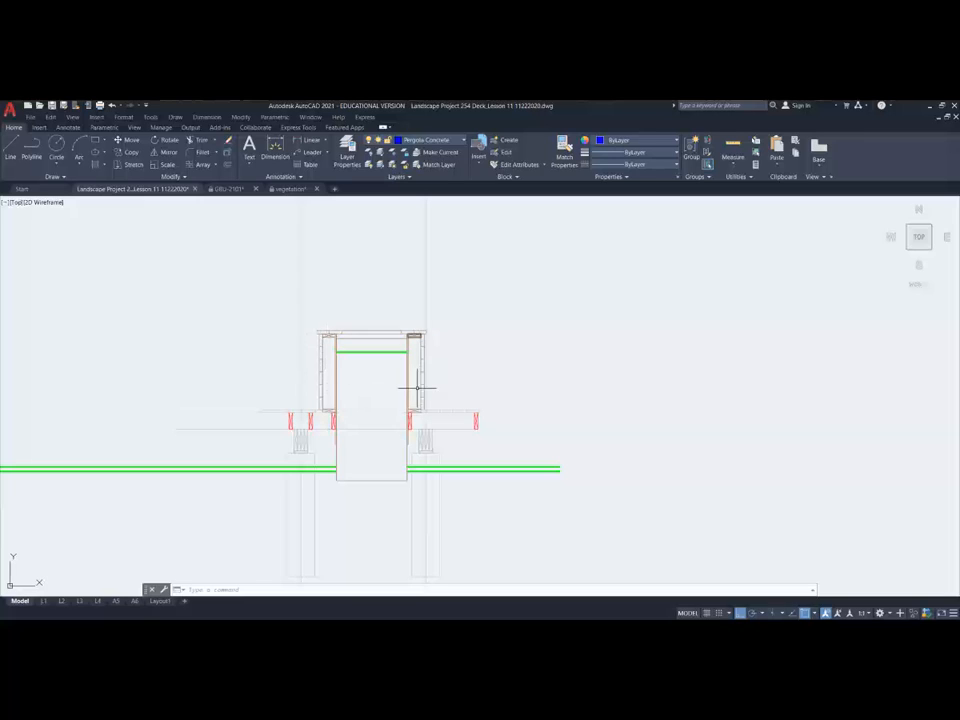
middle_click_drag(377, 369, 334, 381)
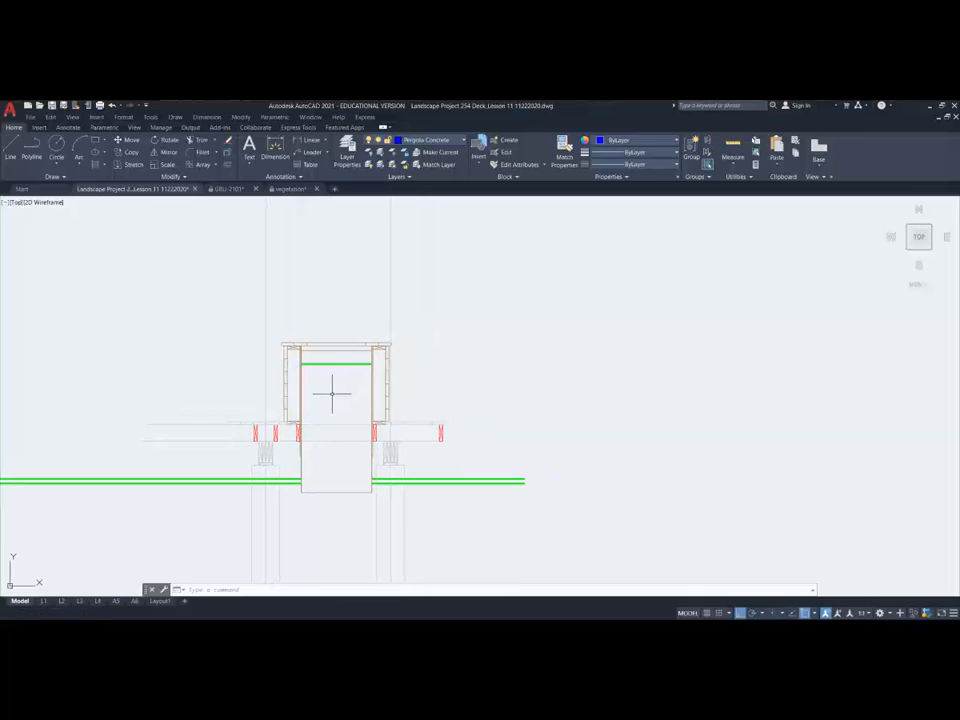
scroll(332, 393, "down", 6)
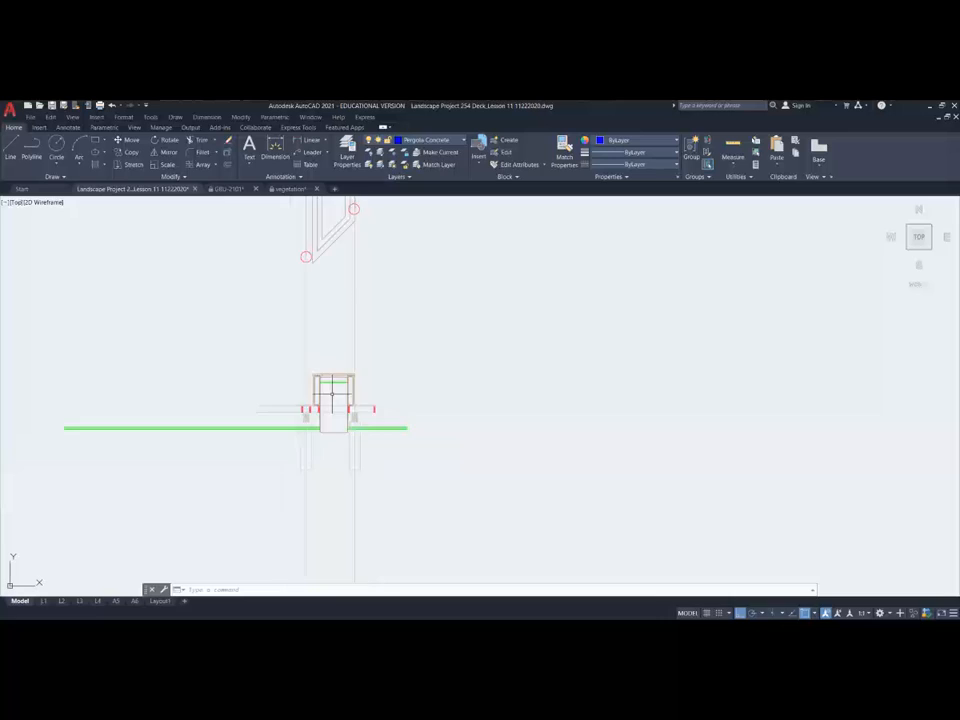
scroll(332, 266, "down", 3)
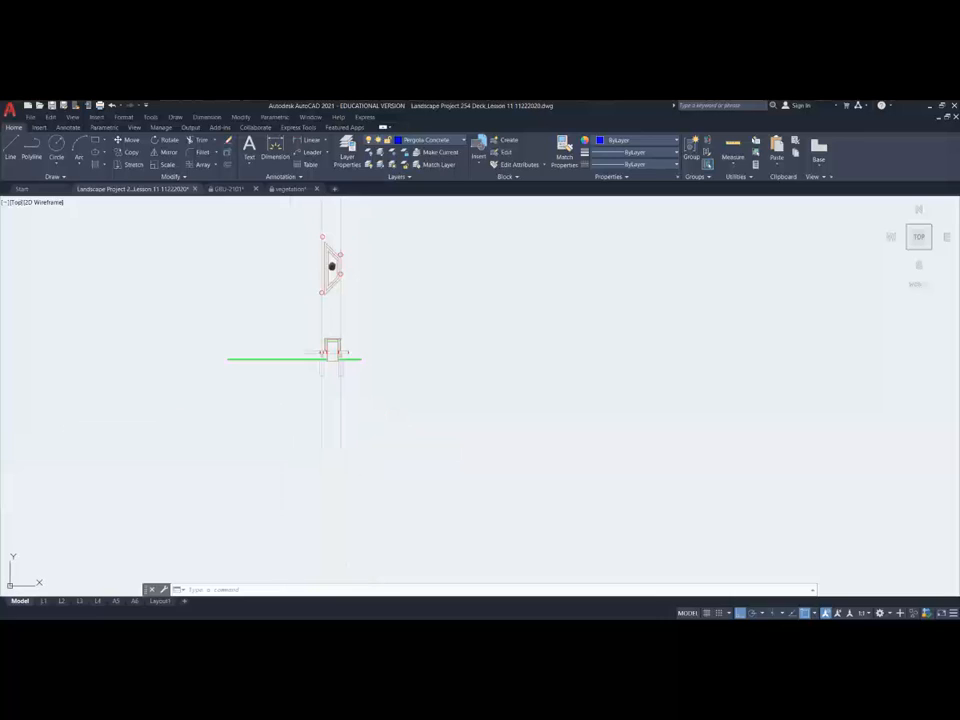
middle_click_drag(332, 266, 332, 287)
scroll(328, 368, "up", 3)
scroll(328, 368, "up", 3)
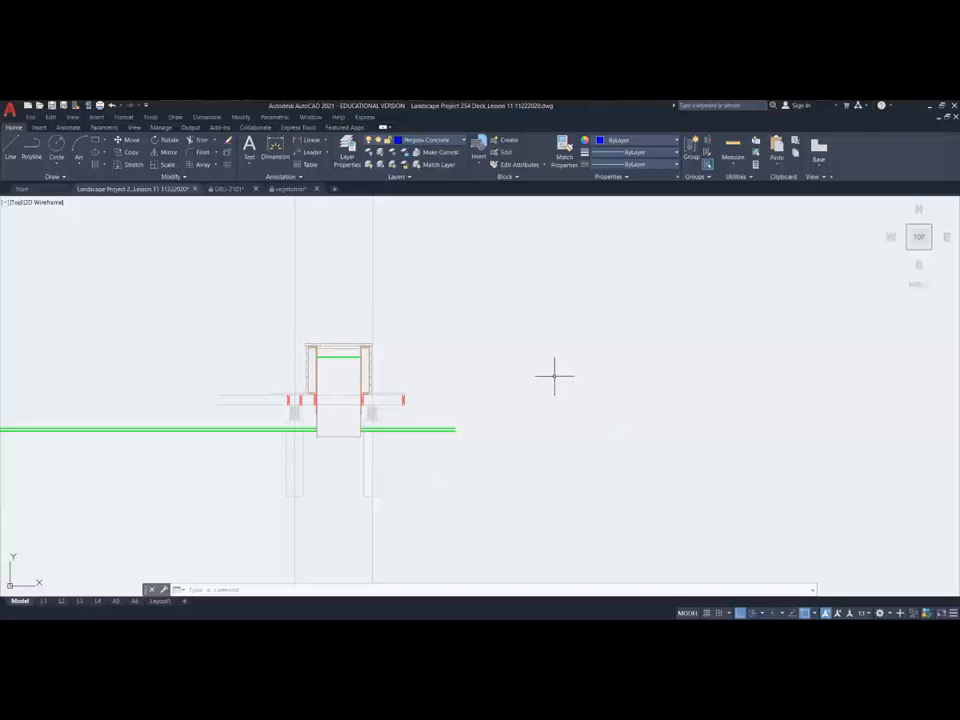
scroll(467, 392, "up", 2)
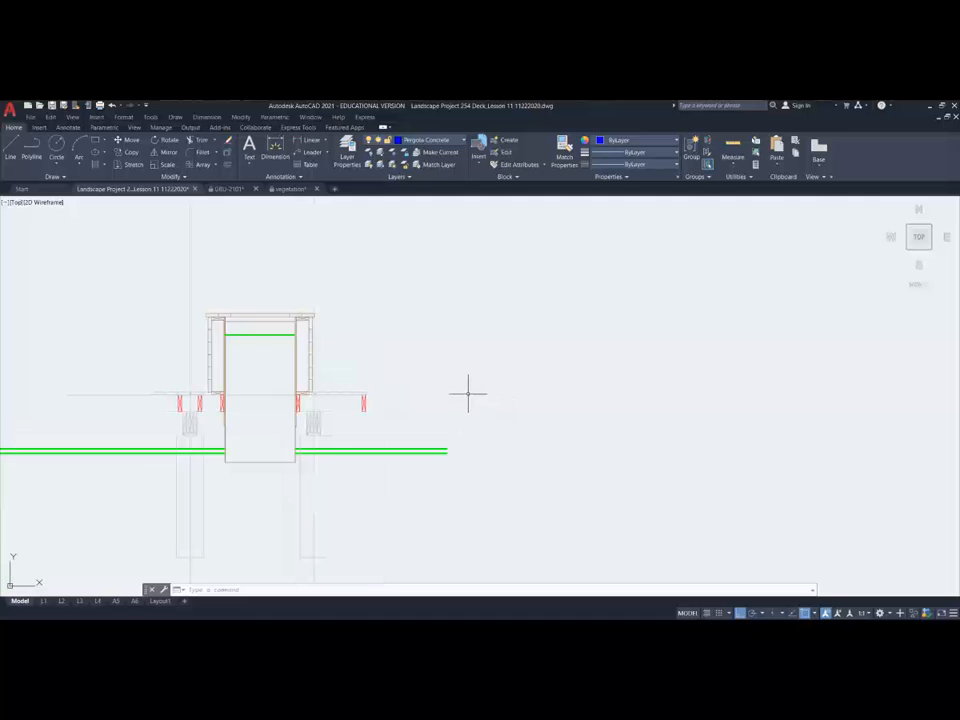
middle_click_drag(482, 388, 568, 364)
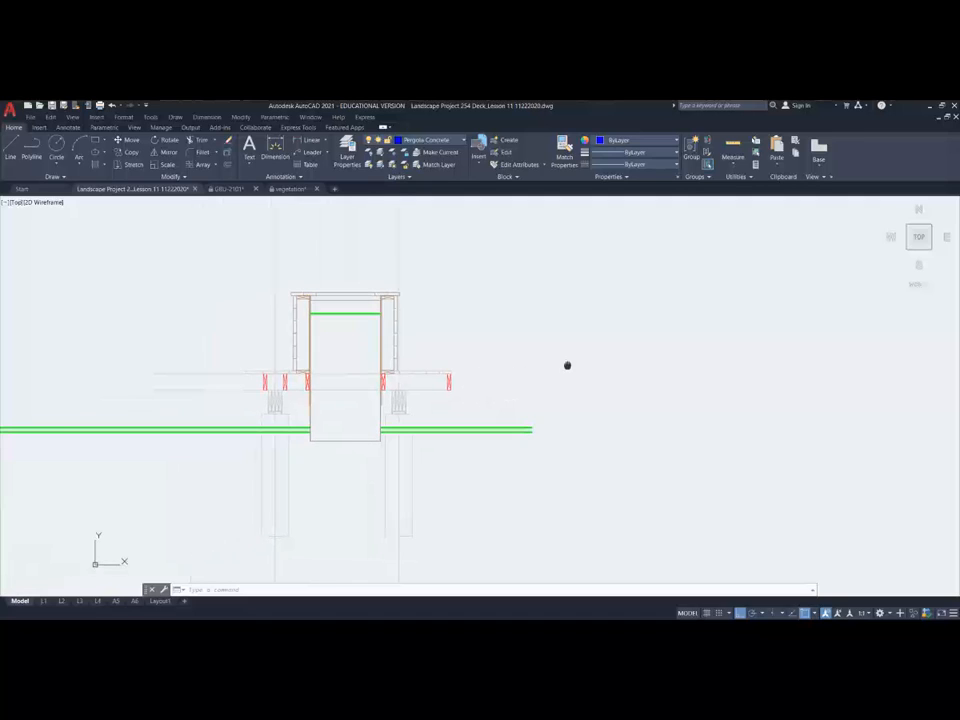